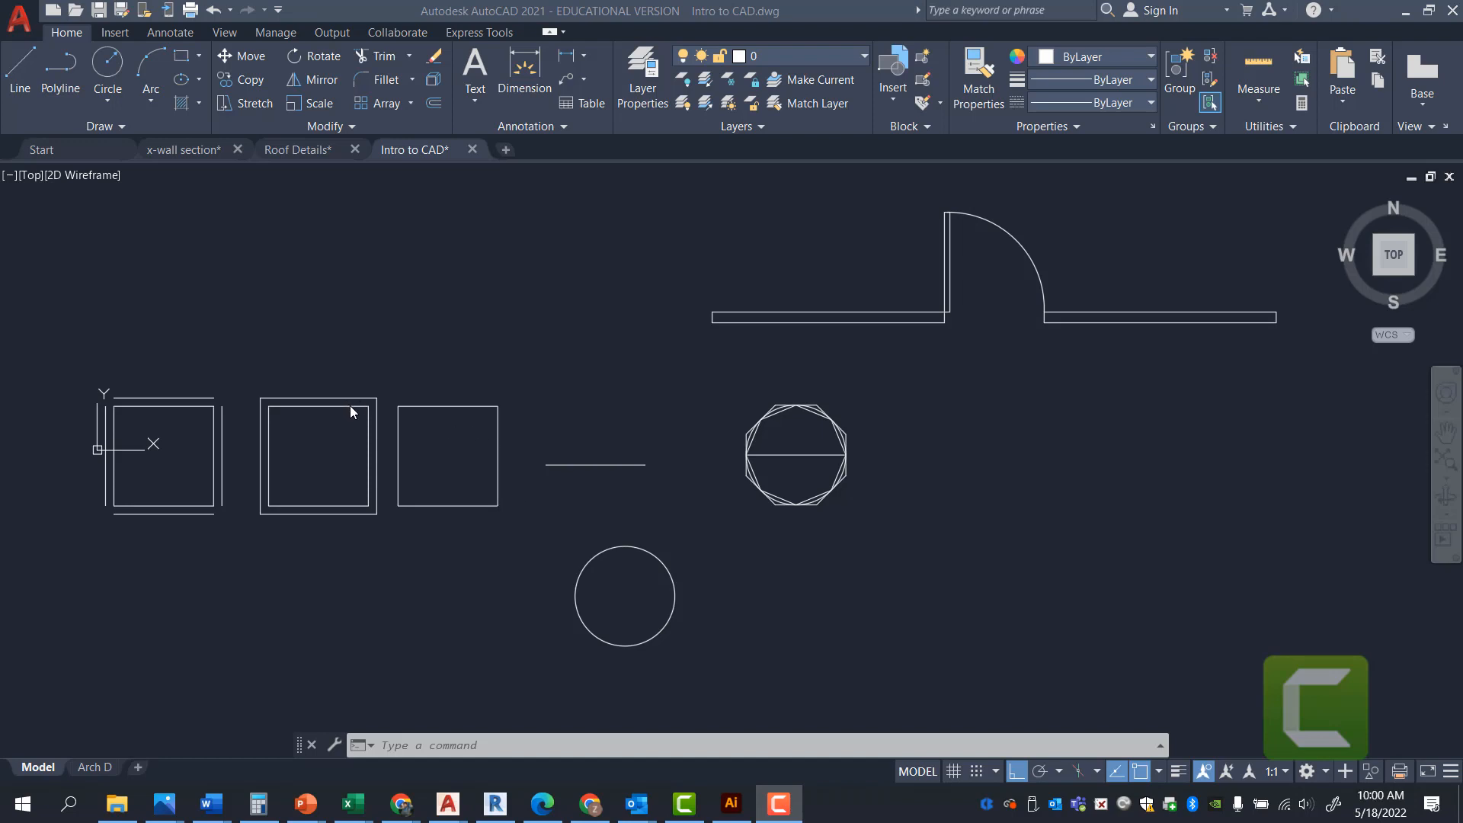
- Copy the inner square of the double square from its upper-left corner and place a copy in line, right of the door
{"action": "left_click", "coordinate": [329, 410]}
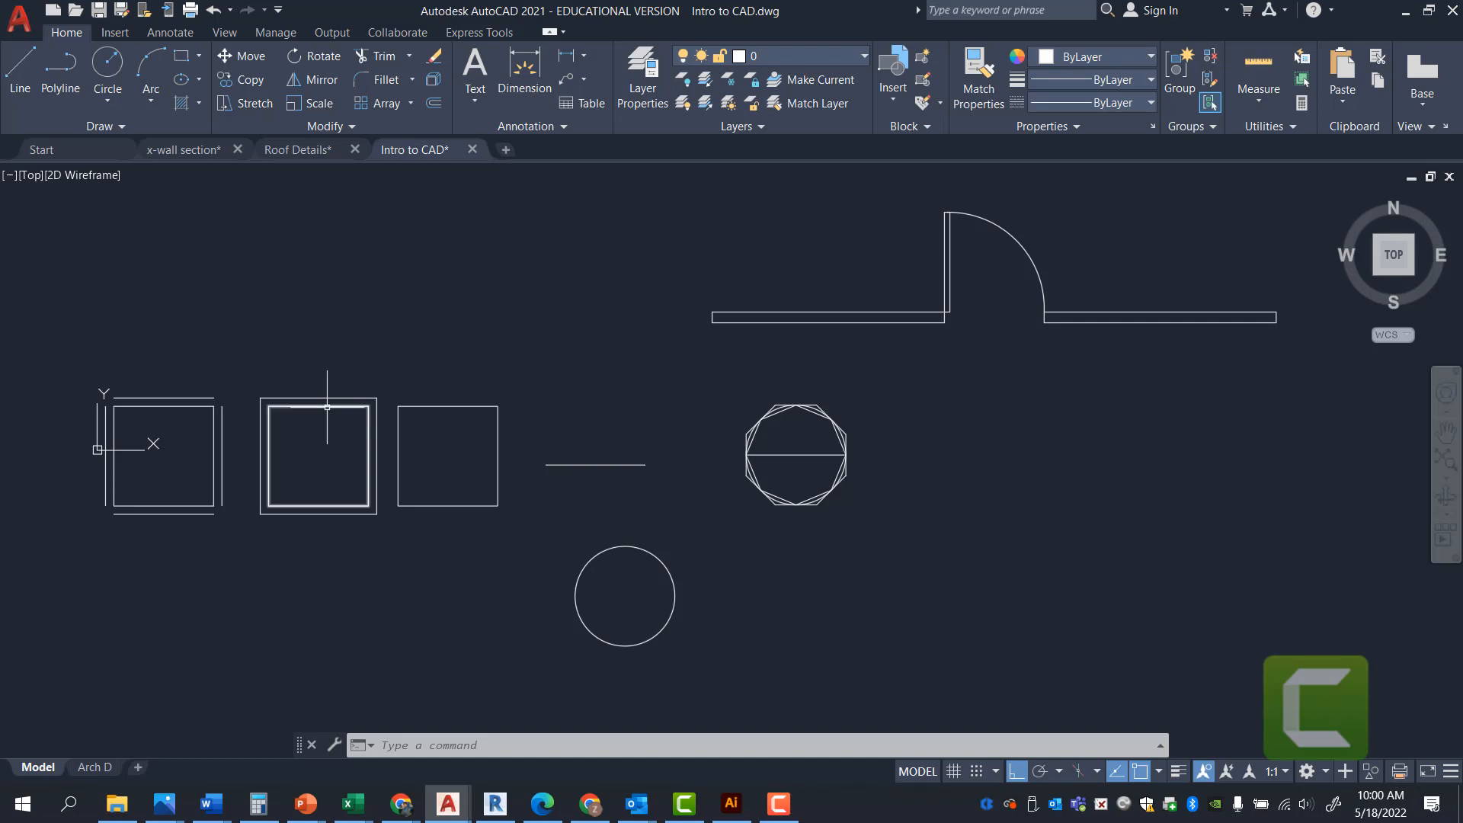
{"action": "scroll", "coordinate": [272, 409], "scroll_direction": "up", "scroll_amount": 2}
{"action": "left_click", "coordinate": [266, 406]}
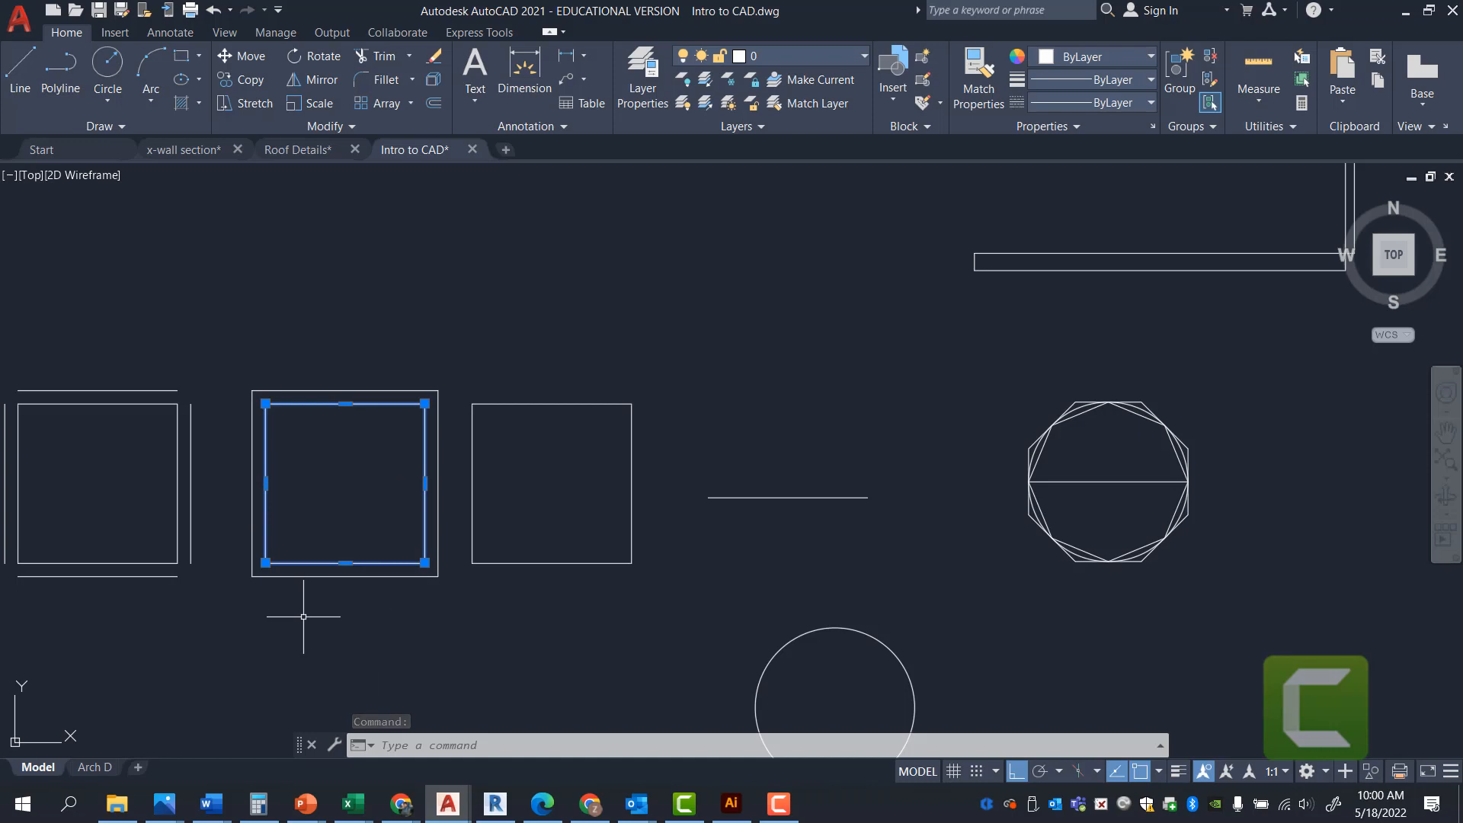
{"action": "type", "text": "CO"}
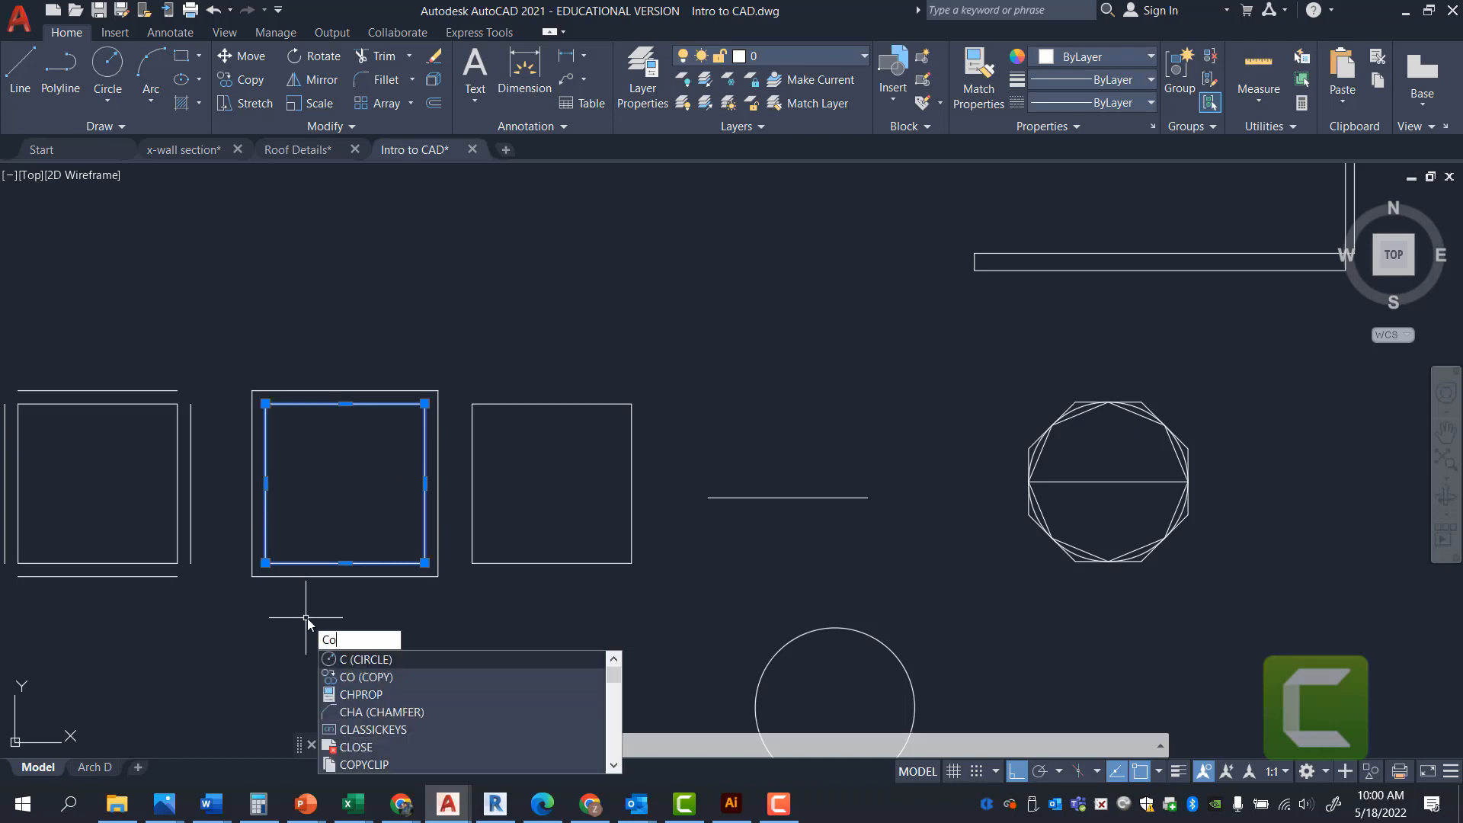
{"action": "key", "text": "Return"}
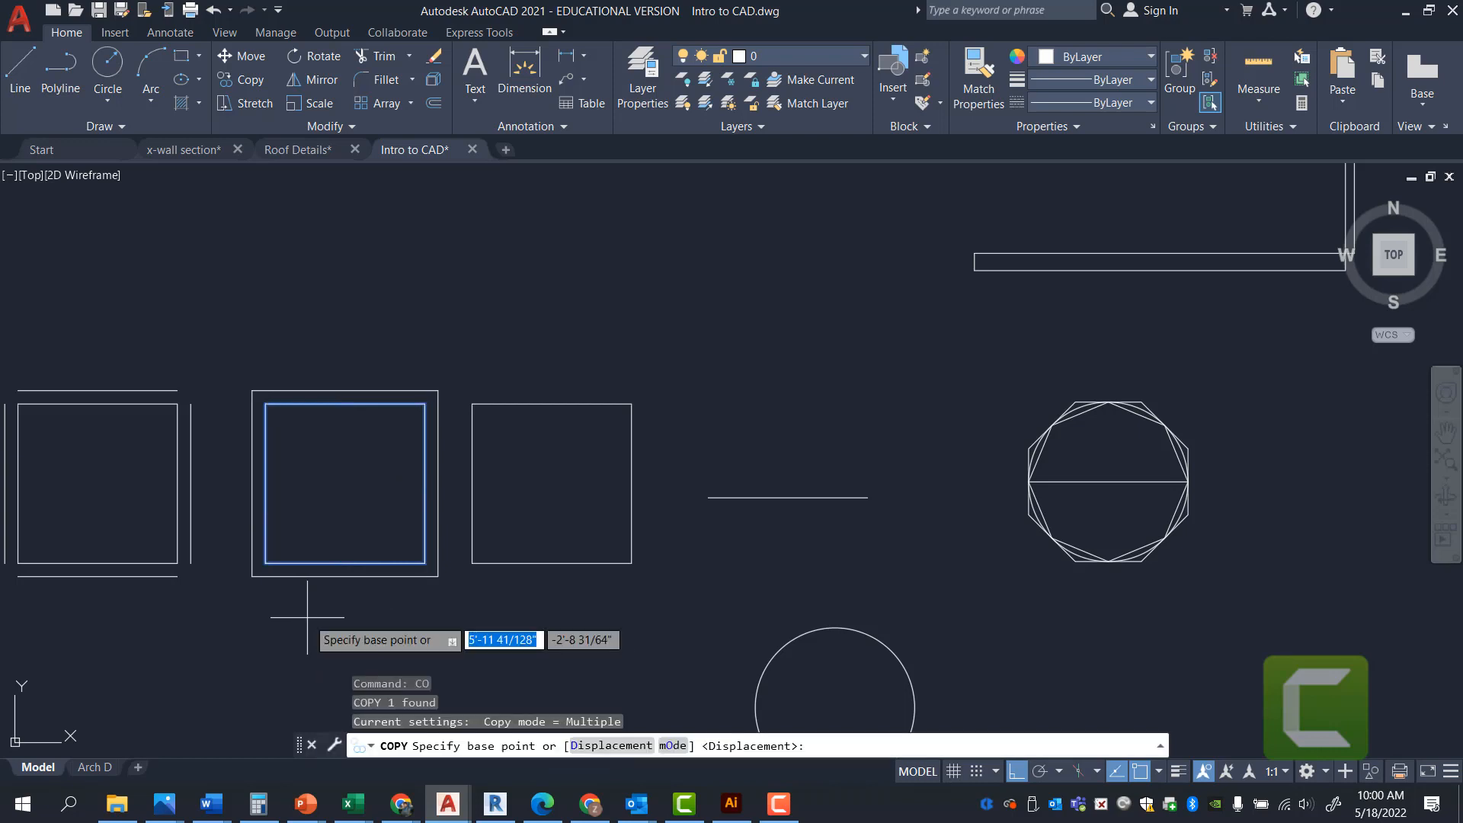
{"action": "left_click", "coordinate": [266, 403]}
{"action": "scroll", "coordinate": [267, 401], "scroll_direction": "down", "scroll_amount": 5}
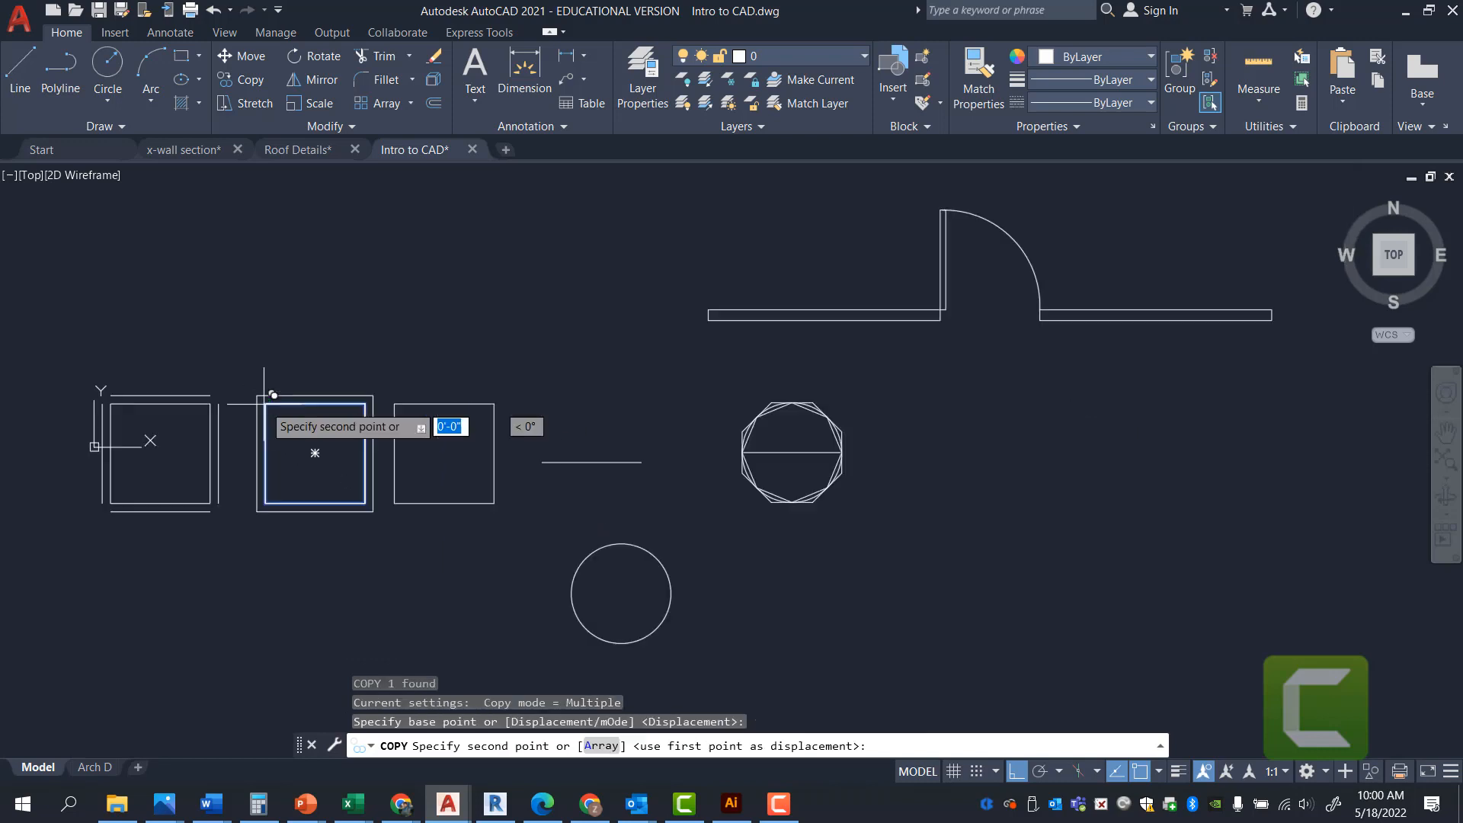
{"action": "scroll", "coordinate": [488, 412], "scroll_direction": "up", "scroll_amount": 4}
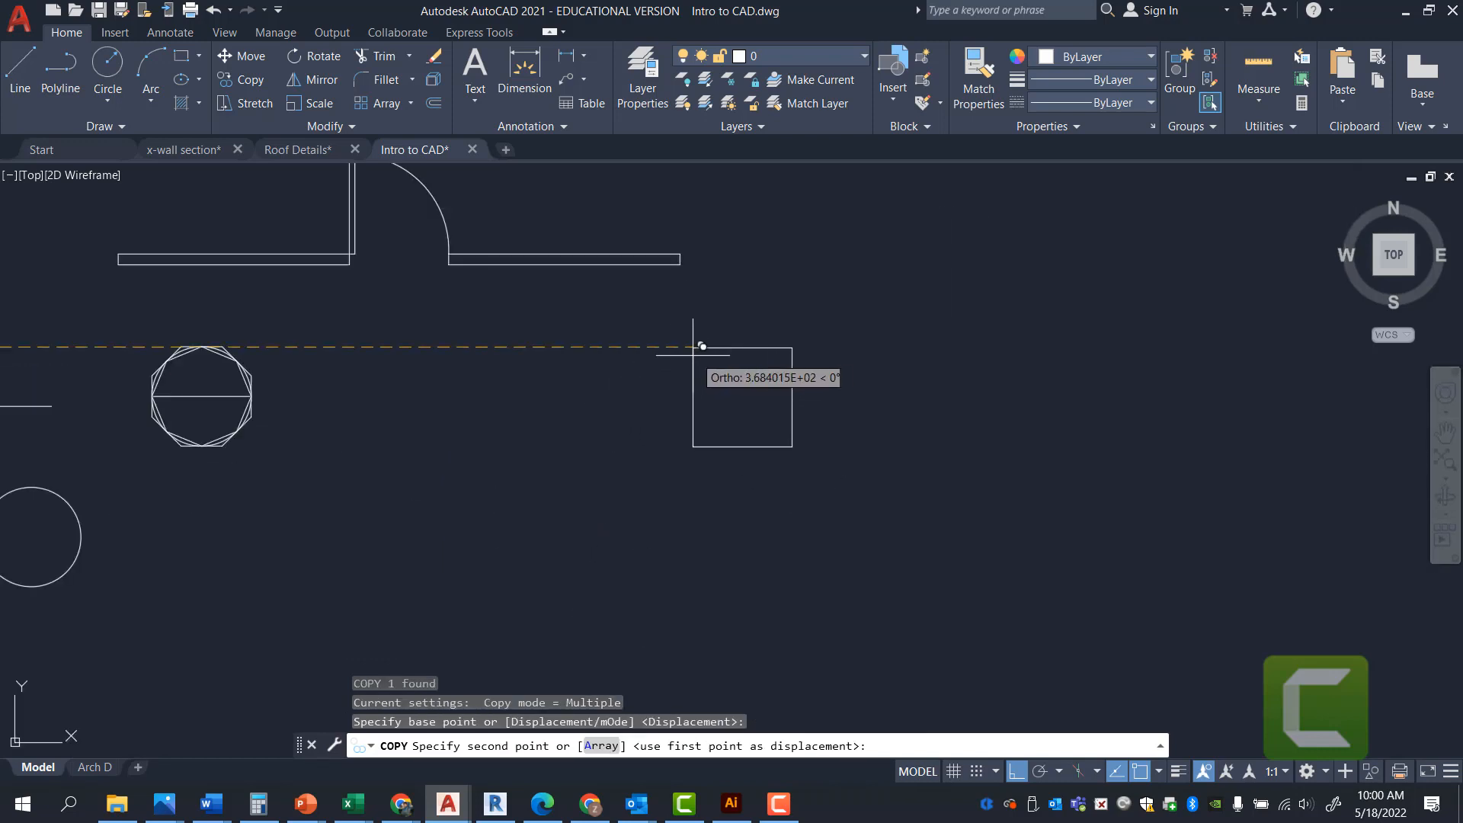
{"action": "left_click", "coordinate": [801, 348]}
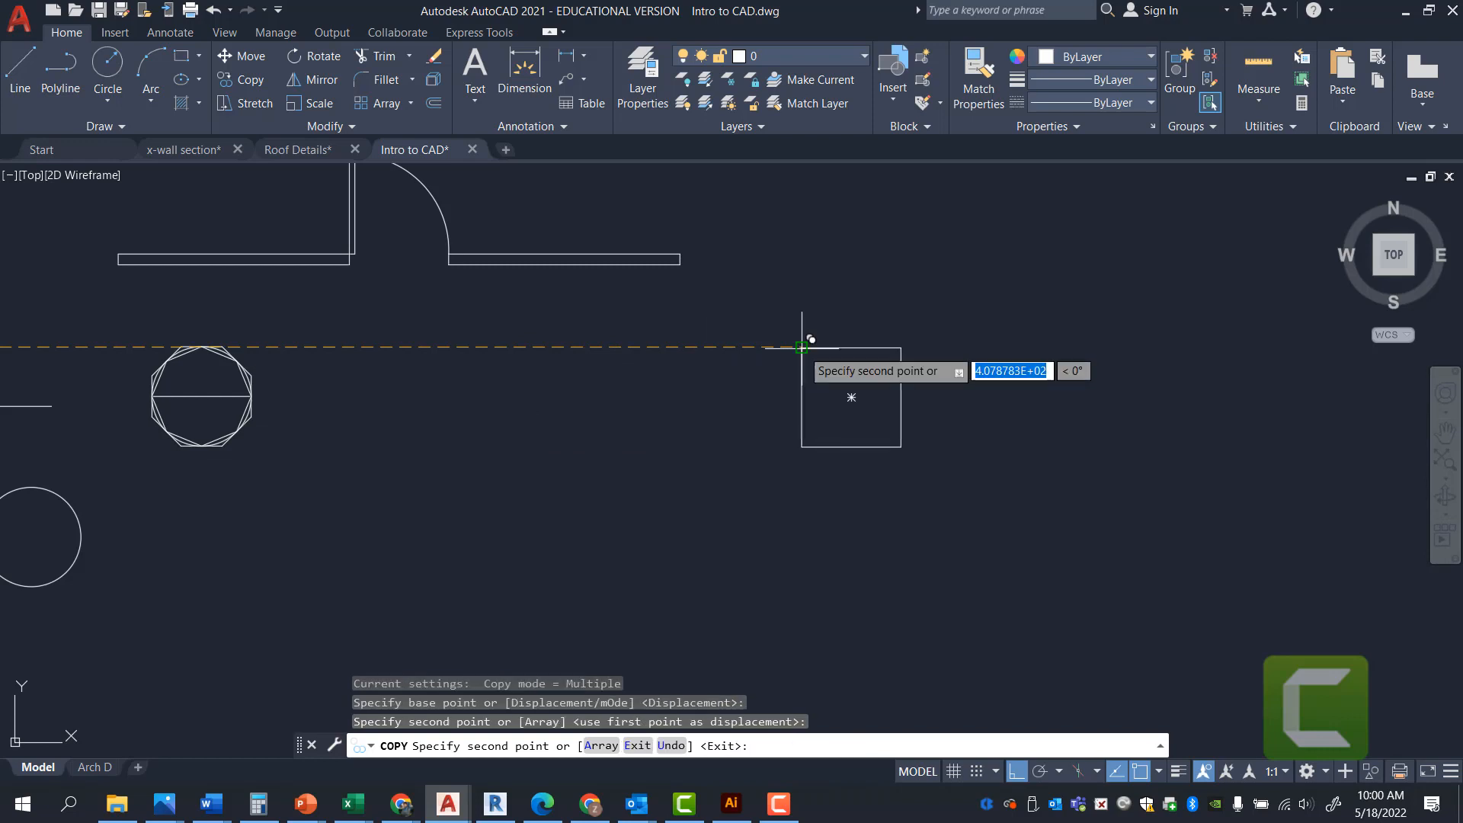
- Place four more copies of the square in a spaced horizontal row to the right of the first copy
{"action": "scroll", "coordinate": [693, 353], "scroll_direction": "down", "scroll_amount": 4}
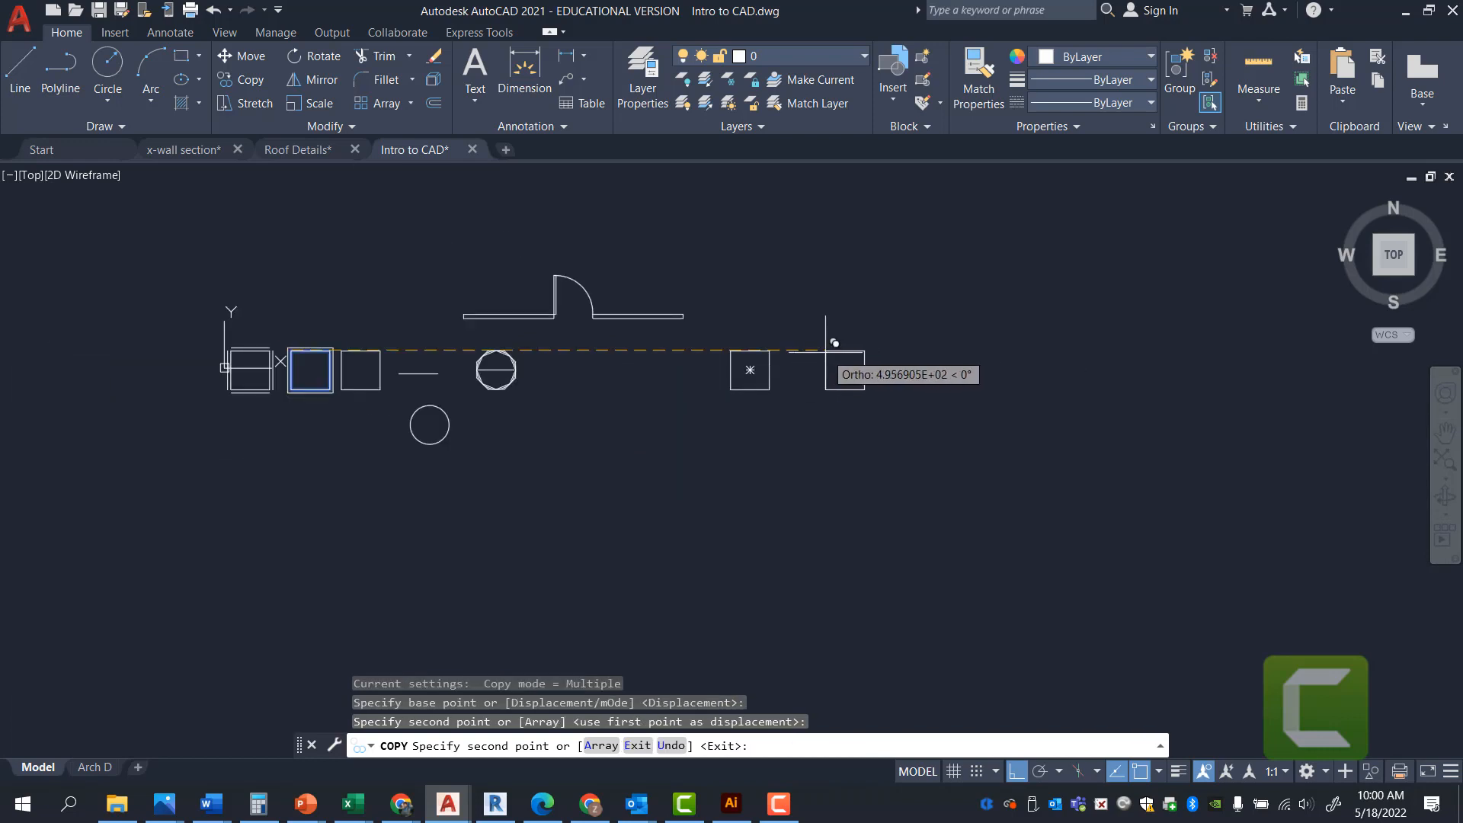
{"action": "left_click", "coordinate": [821, 351]}
{"action": "left_click", "coordinate": [920, 351]}
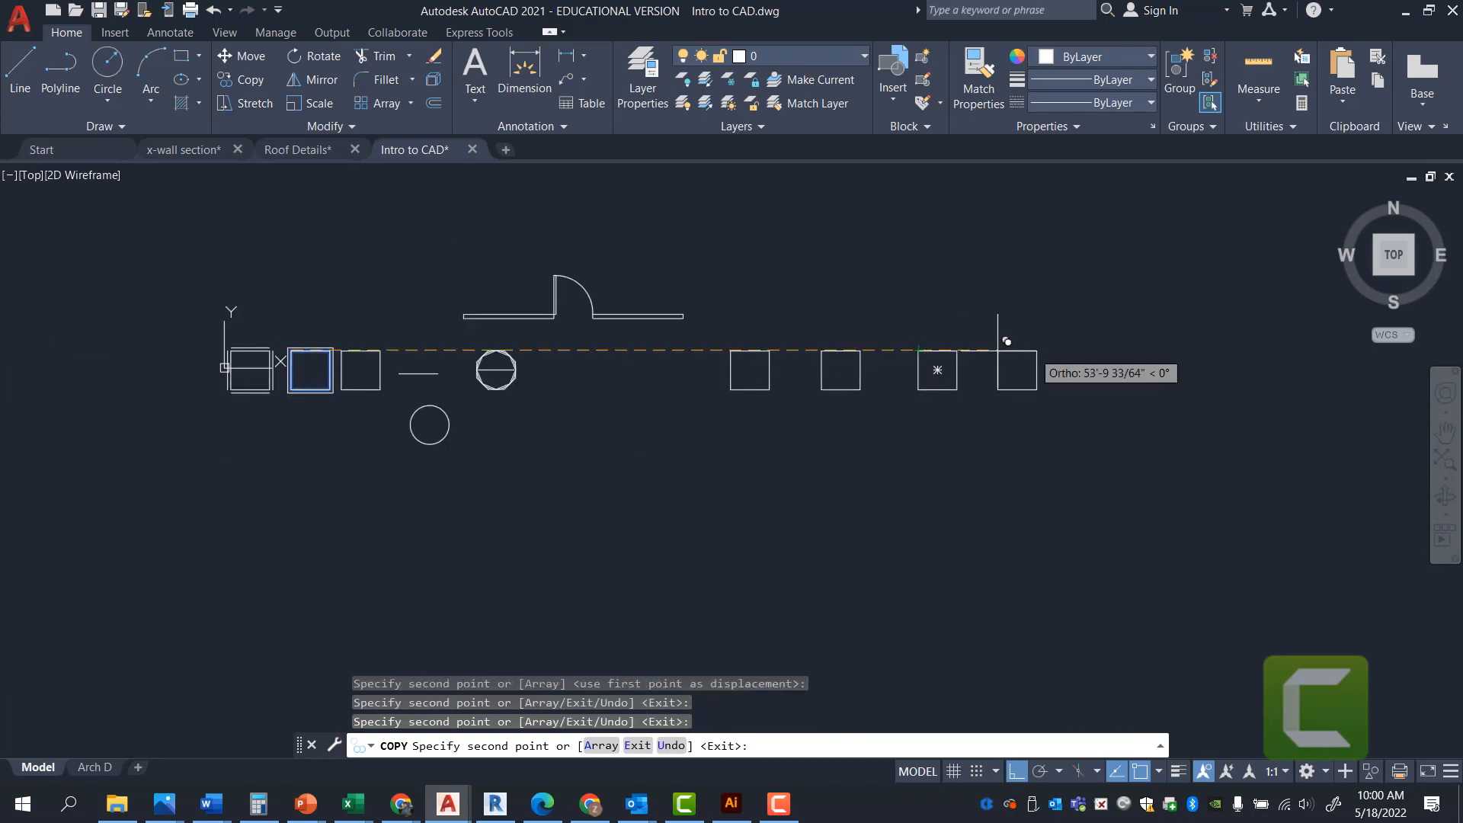
{"action": "left_click", "coordinate": [1020, 351]}
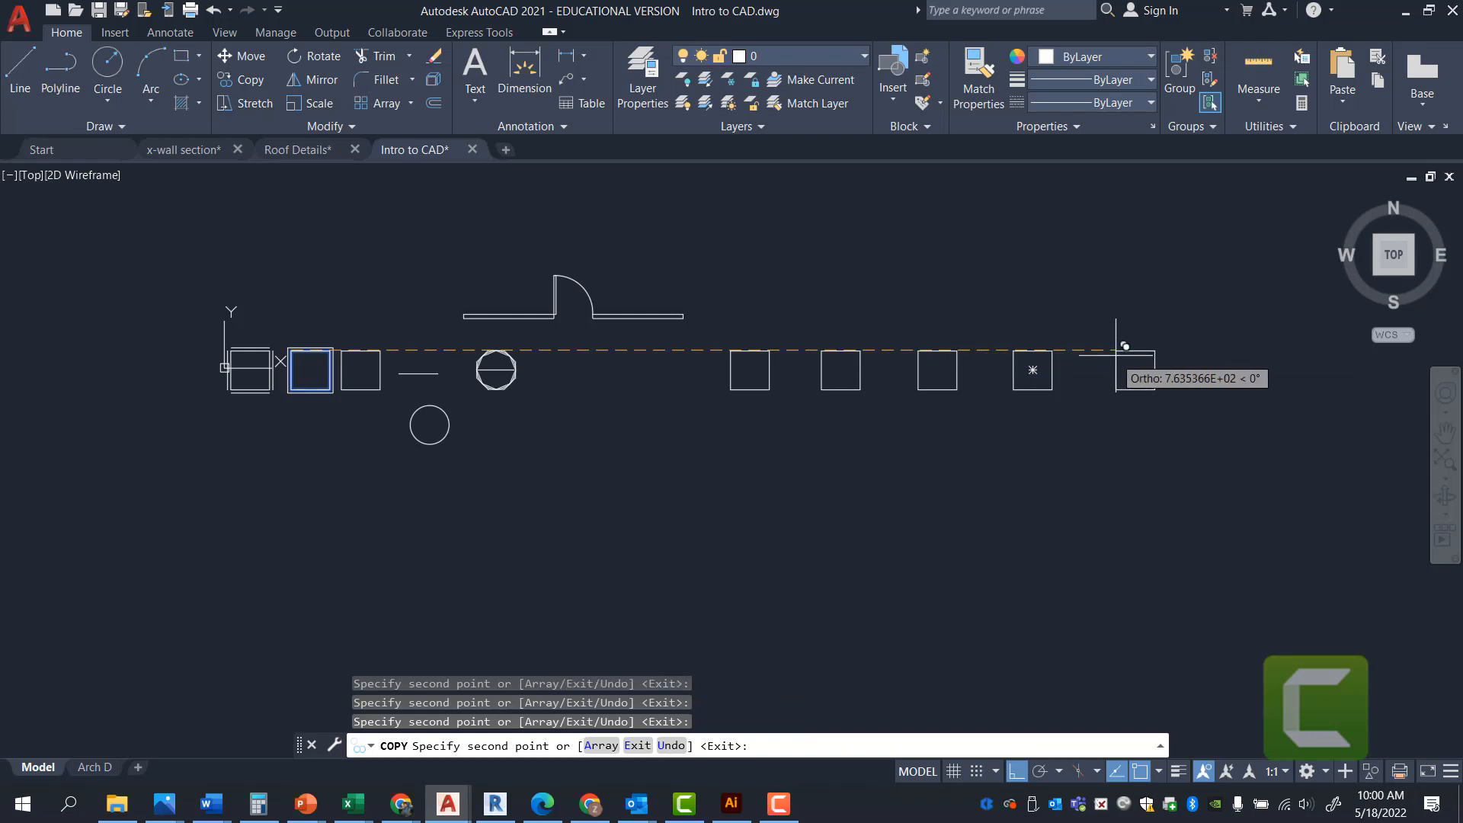
{"action": "key", "text": "Escape"}
{"action": "key", "text": "Escape"}
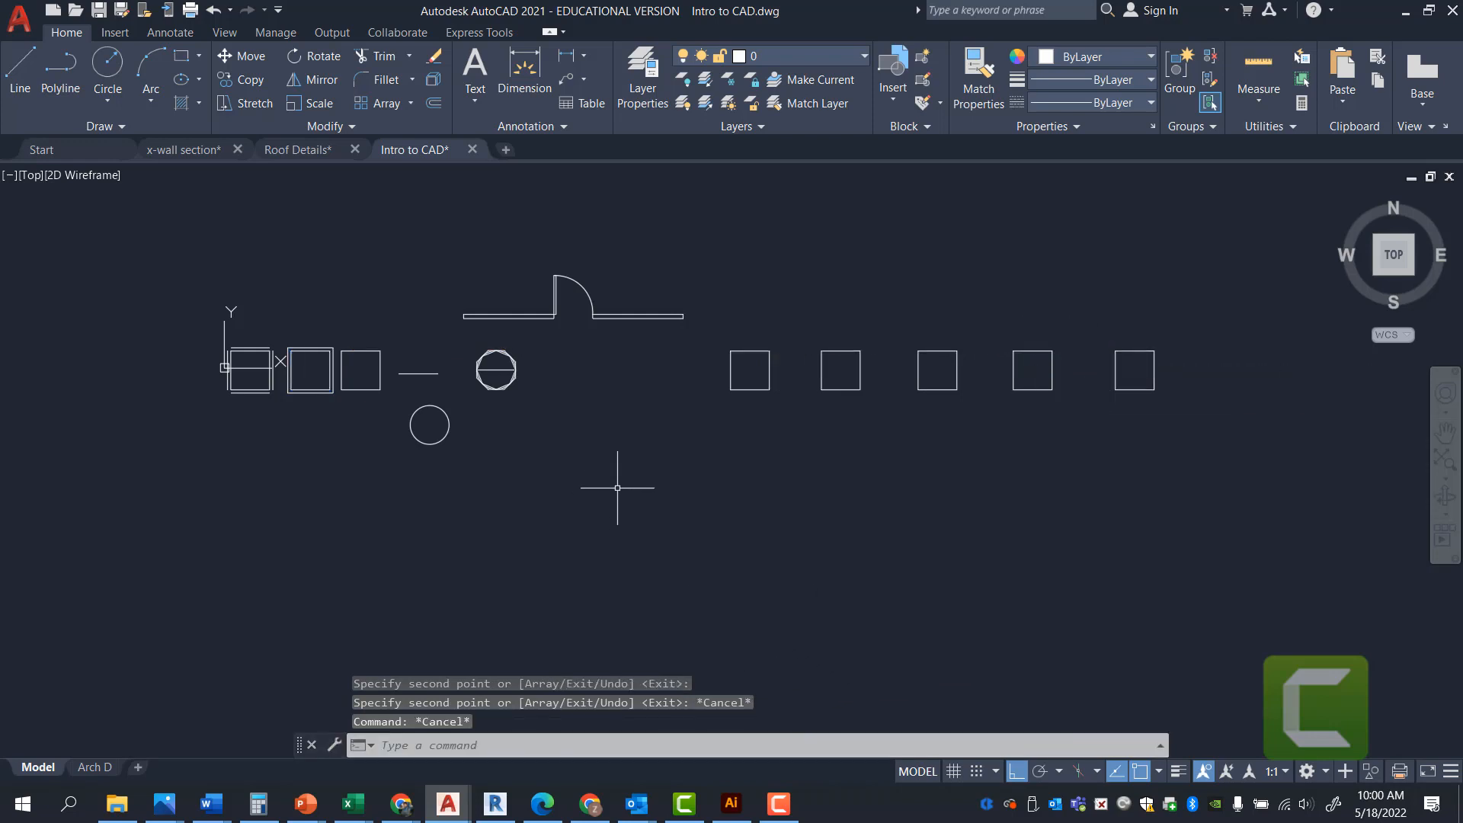
- Compare the selection grips of the double square's inner outline with those of the leftmost square's upper line
{"action": "scroll", "coordinate": [743, 335], "scroll_direction": "up", "scroll_amount": 4}
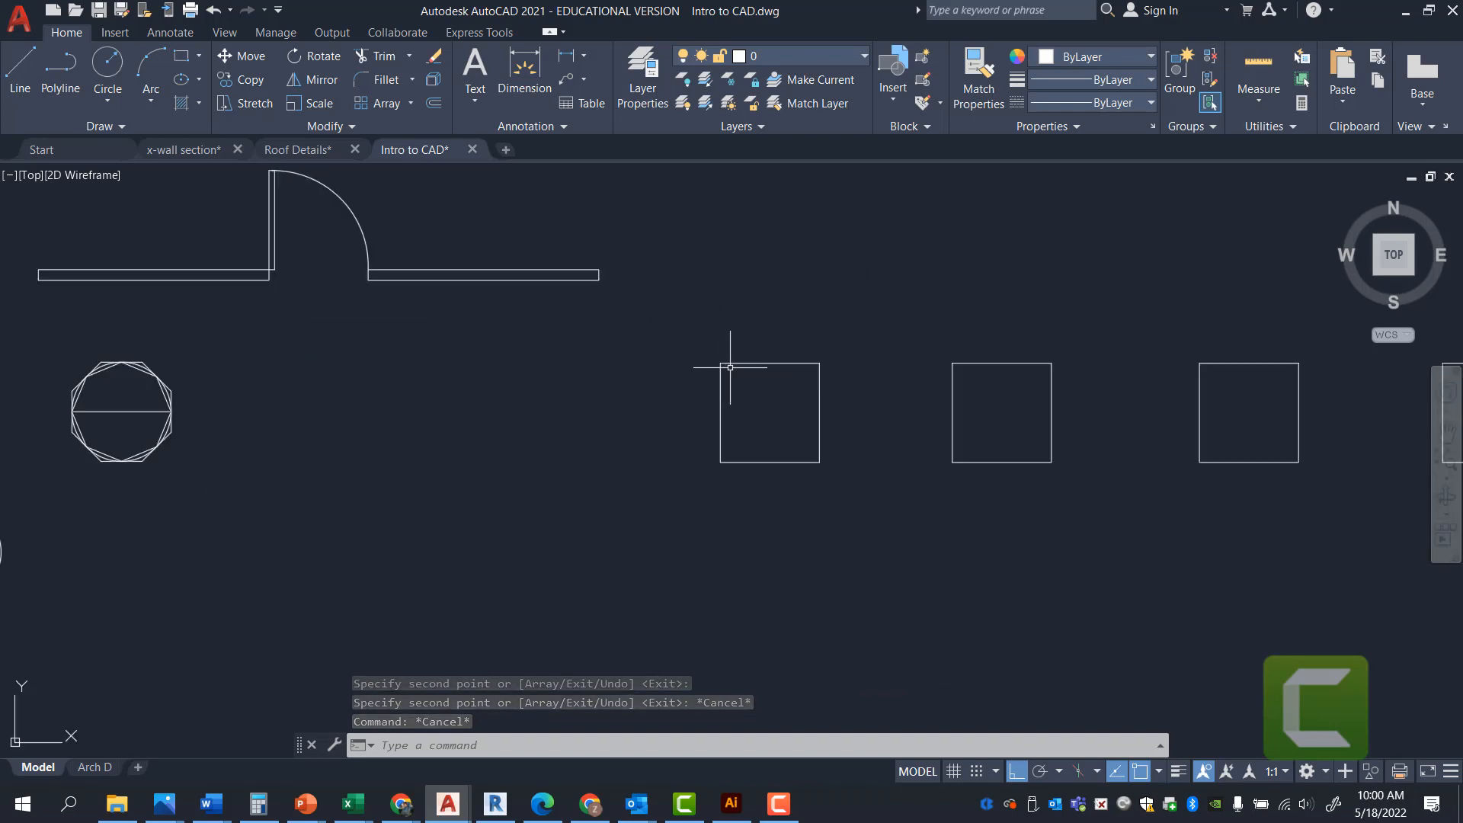
{"action": "scroll", "coordinate": [743, 367], "scroll_direction": "up", "scroll_amount": 4}
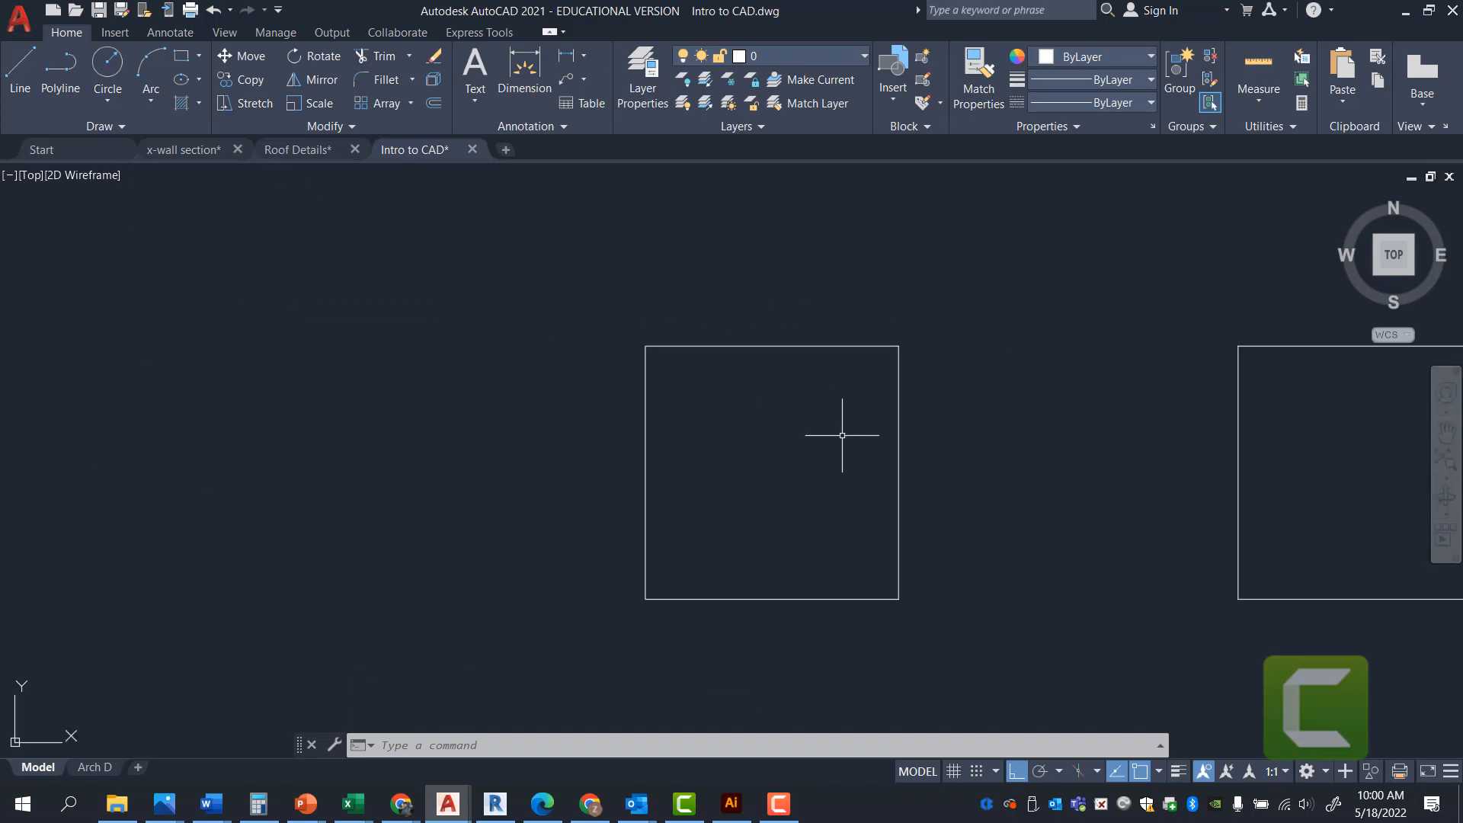
{"action": "scroll", "coordinate": [800, 383], "scroll_direction": "down", "scroll_amount": 5}
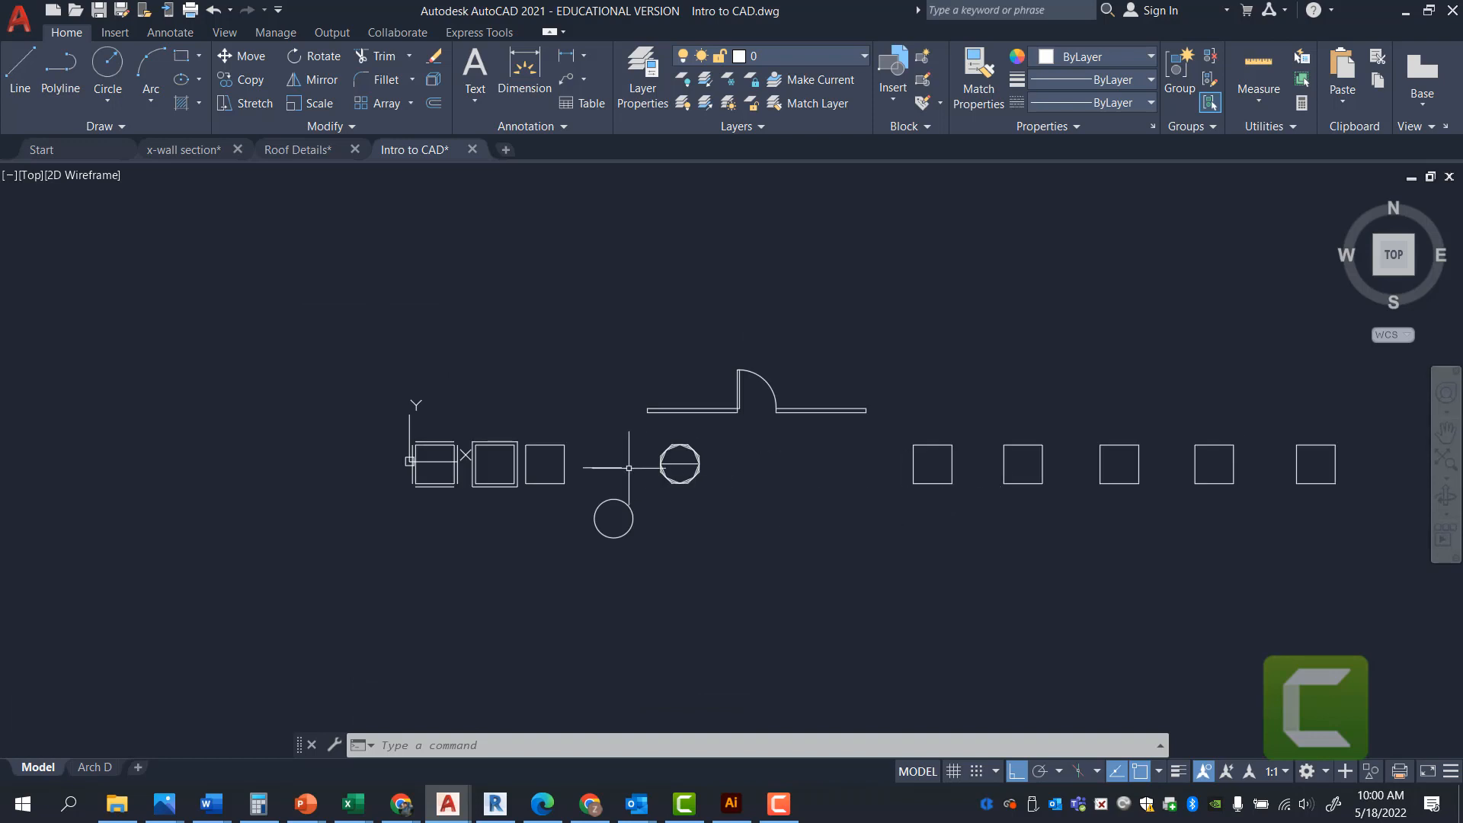
{"action": "scroll", "coordinate": [629, 467], "scroll_direction": "up", "scroll_amount": 6}
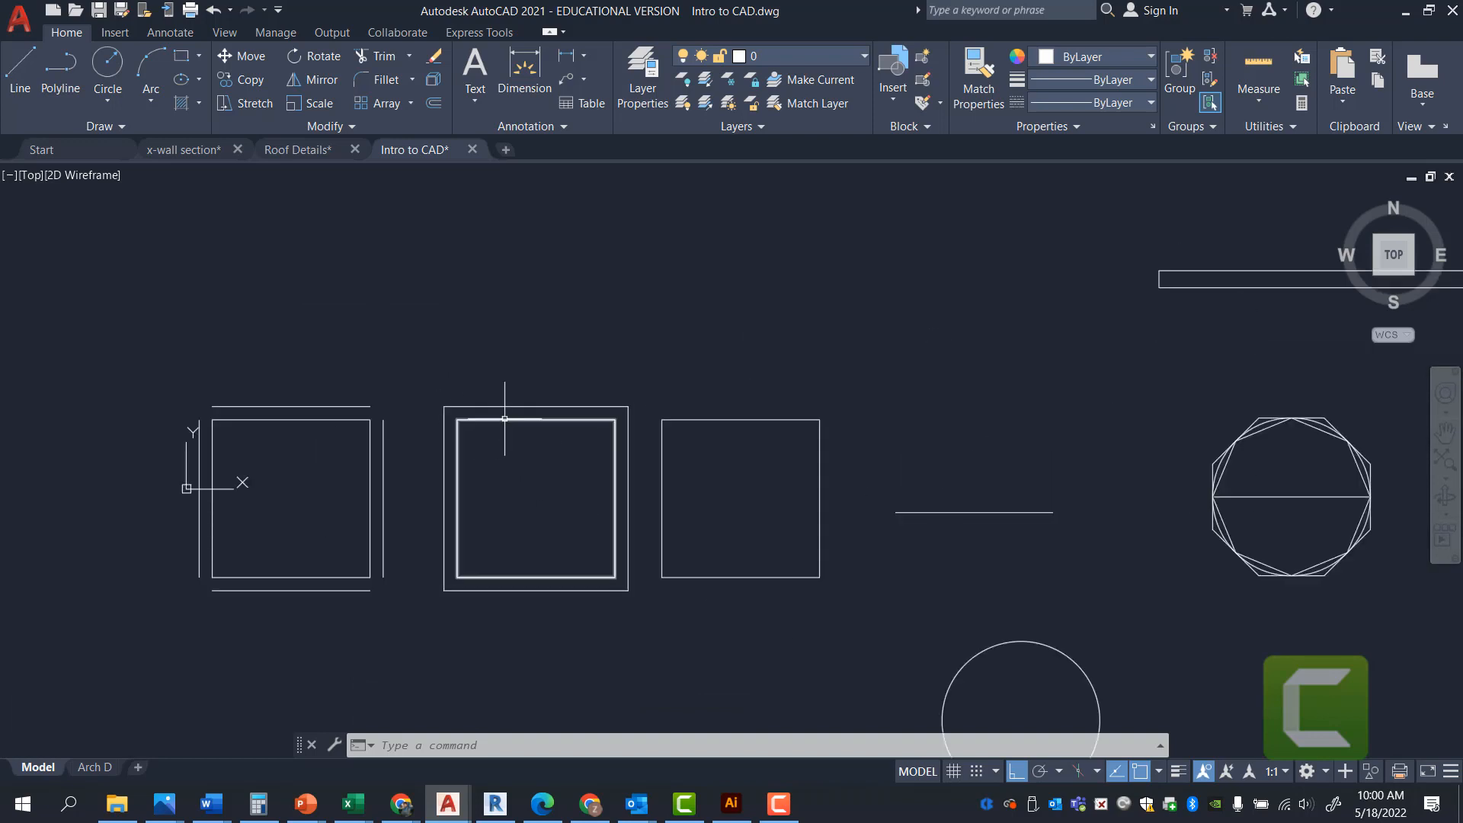
{"action": "left_click", "coordinate": [505, 418]}
{"action": "scroll", "coordinate": [503, 418], "scroll_direction": "up", "scroll_amount": 4}
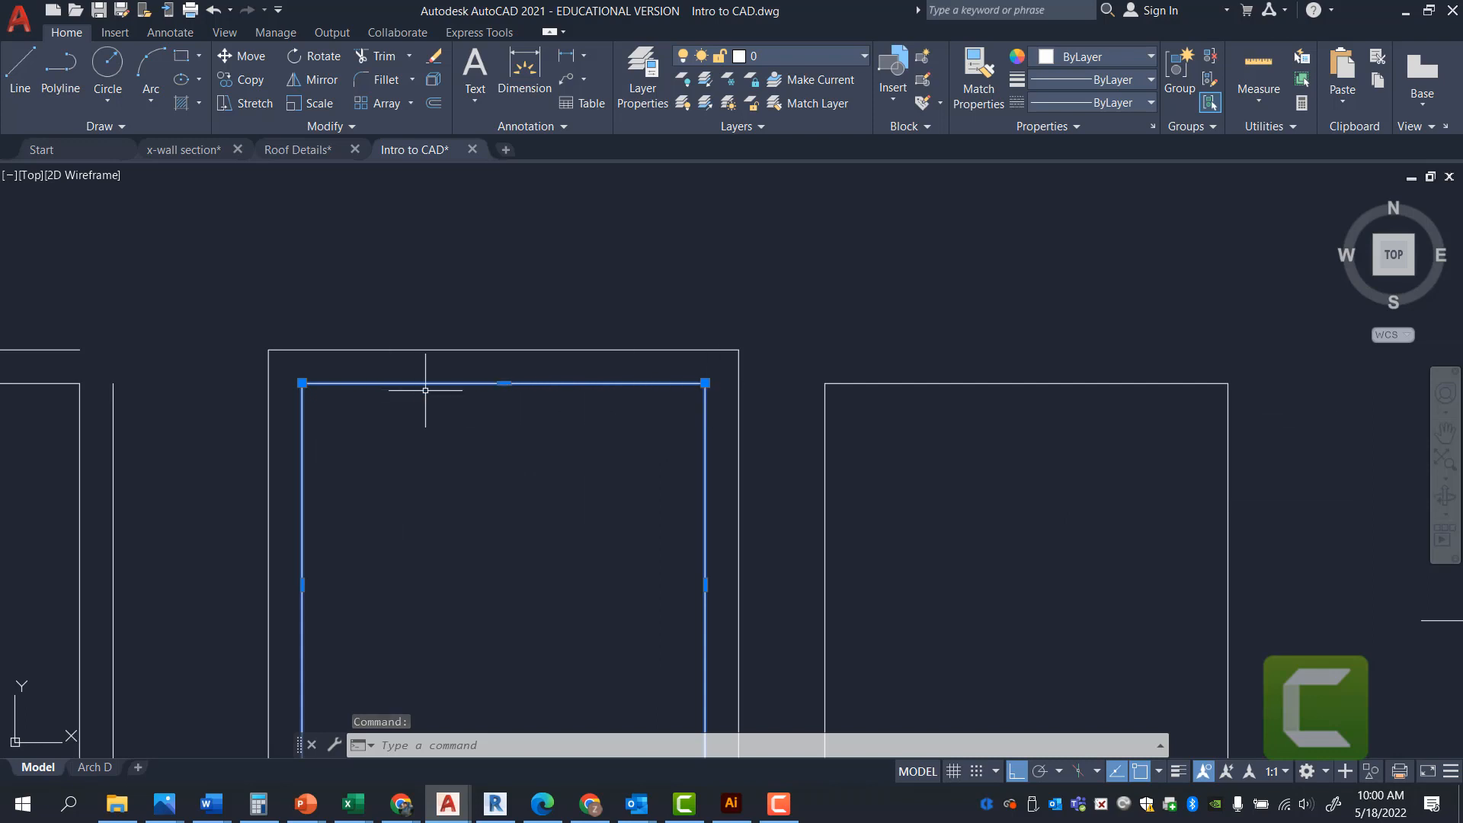
{"action": "mouse_move", "coordinate": [504, 382]}
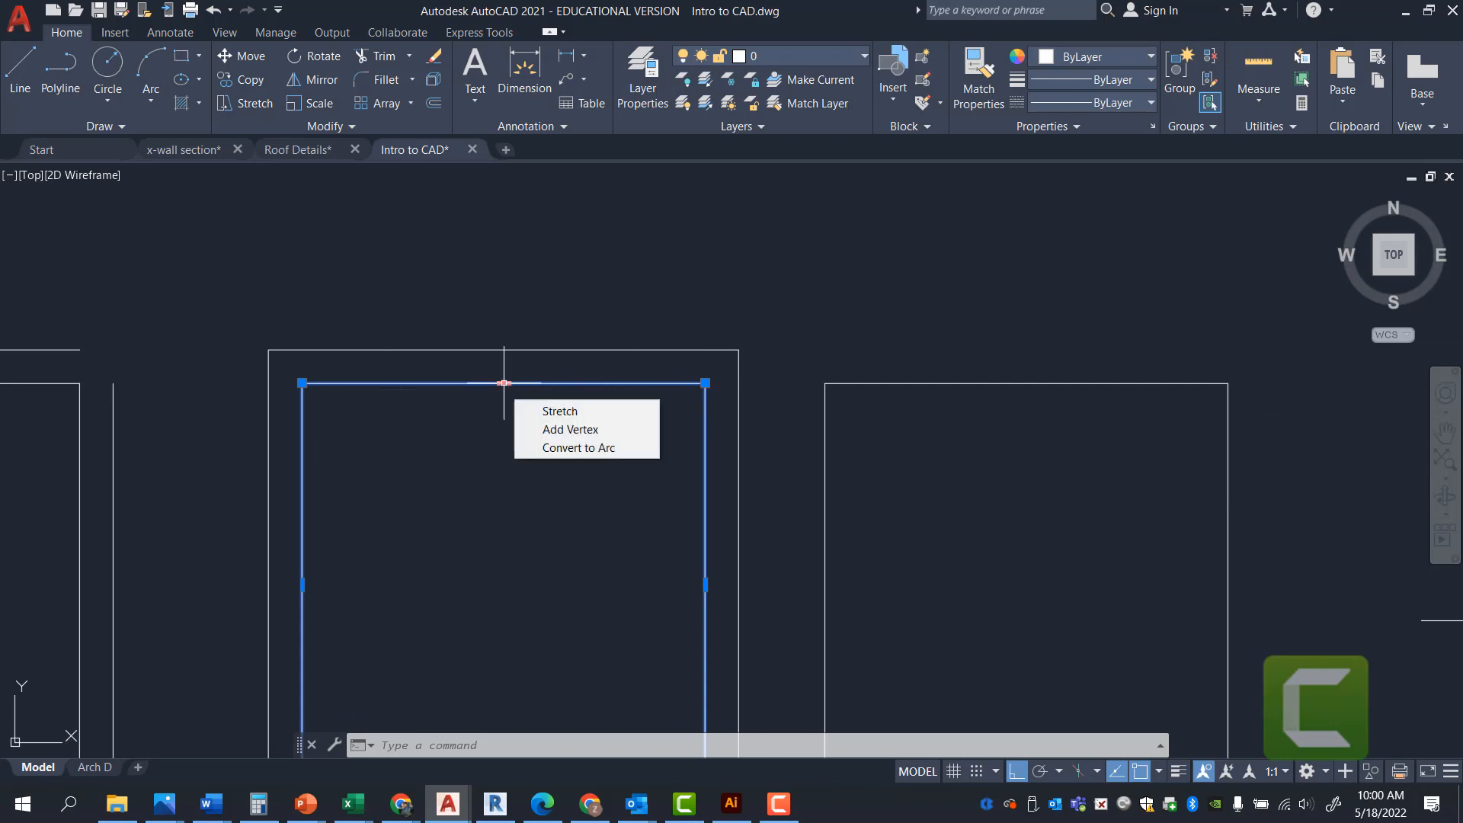
{"action": "scroll", "coordinate": [713, 396], "scroll_direction": "down", "scroll_amount": 2}
{"action": "key", "text": "Escape"}
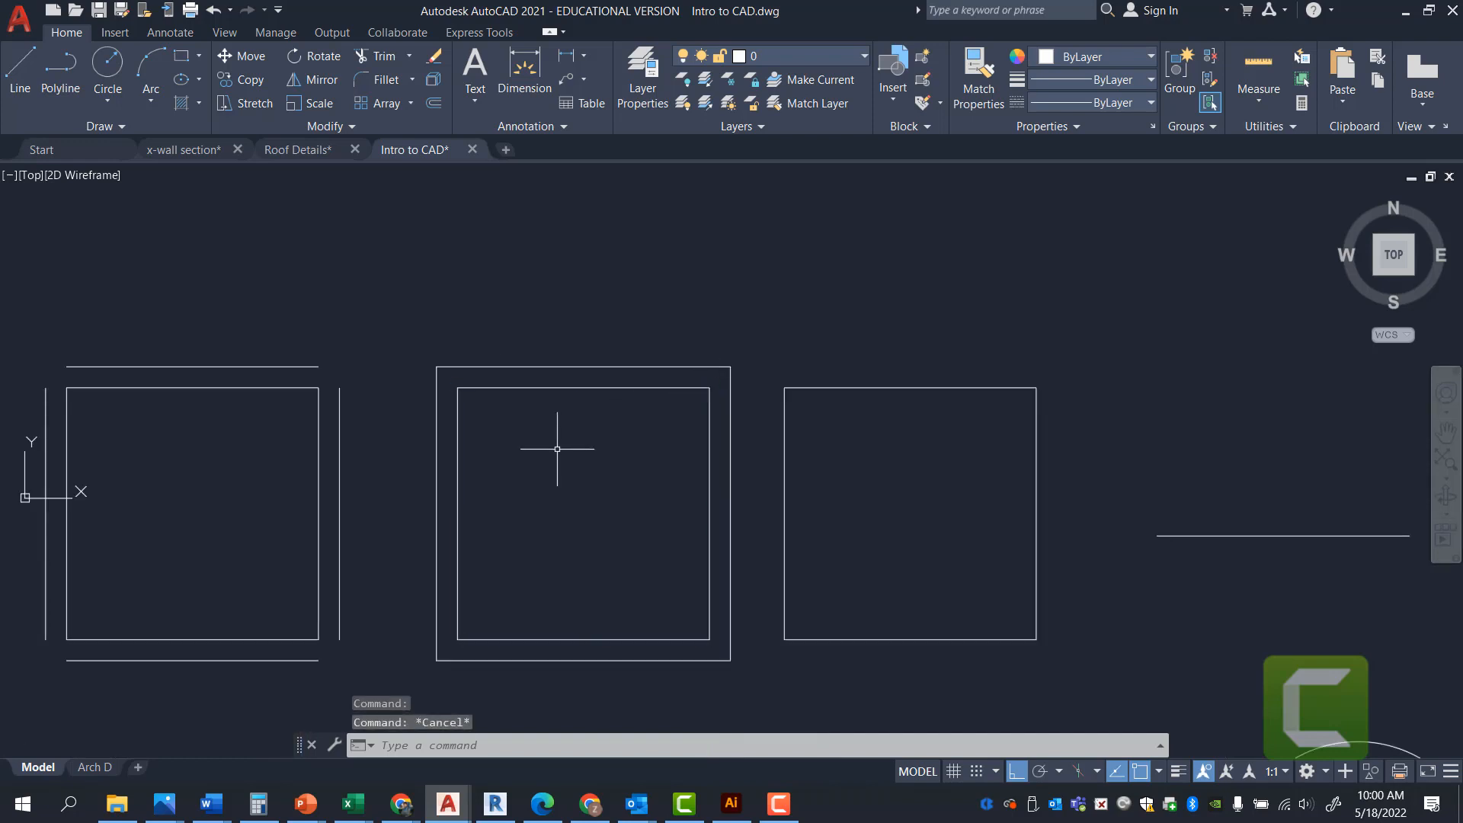
{"action": "left_click", "coordinate": [278, 386]}
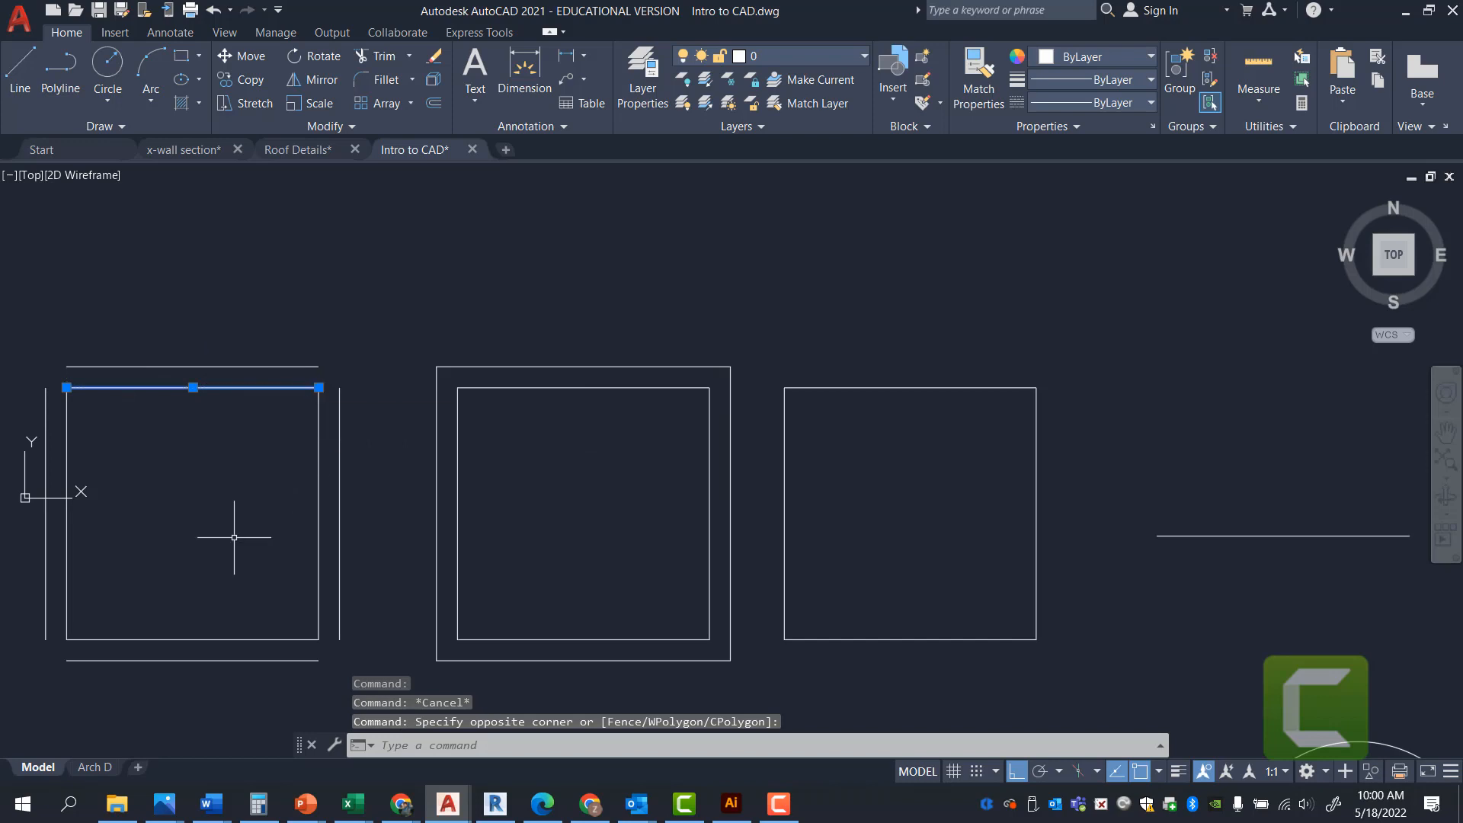
{"action": "key", "text": "Escape"}
{"action": "key", "text": "Escape"}
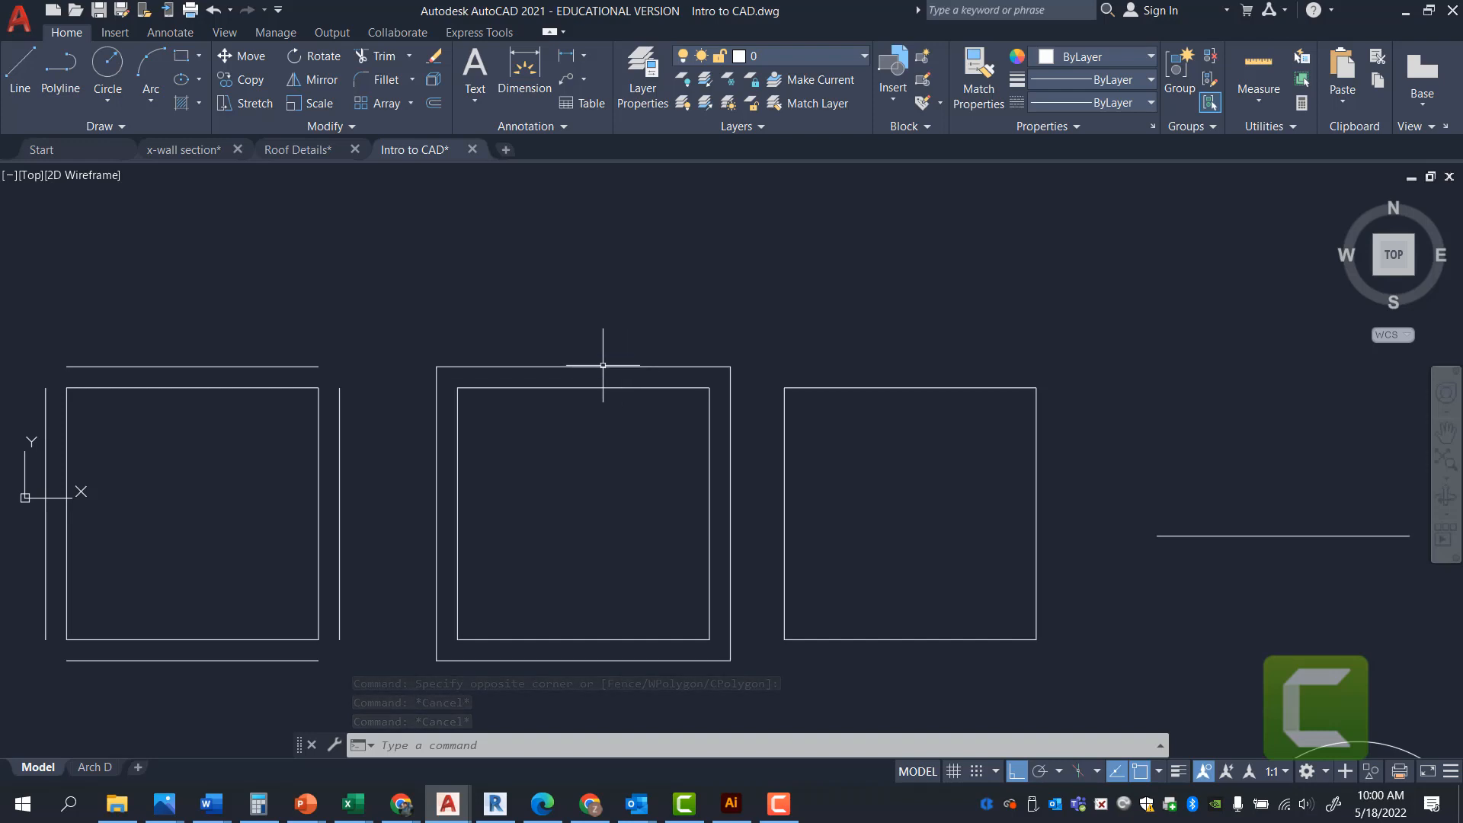
- Check the object type and properties of the double square's outer outline
{"action": "scroll", "coordinate": [405, 385], "scroll_direction": "down", "scroll_amount": 8}
{"action": "scroll", "coordinate": [534, 390], "scroll_direction": "up", "scroll_amount": 3}
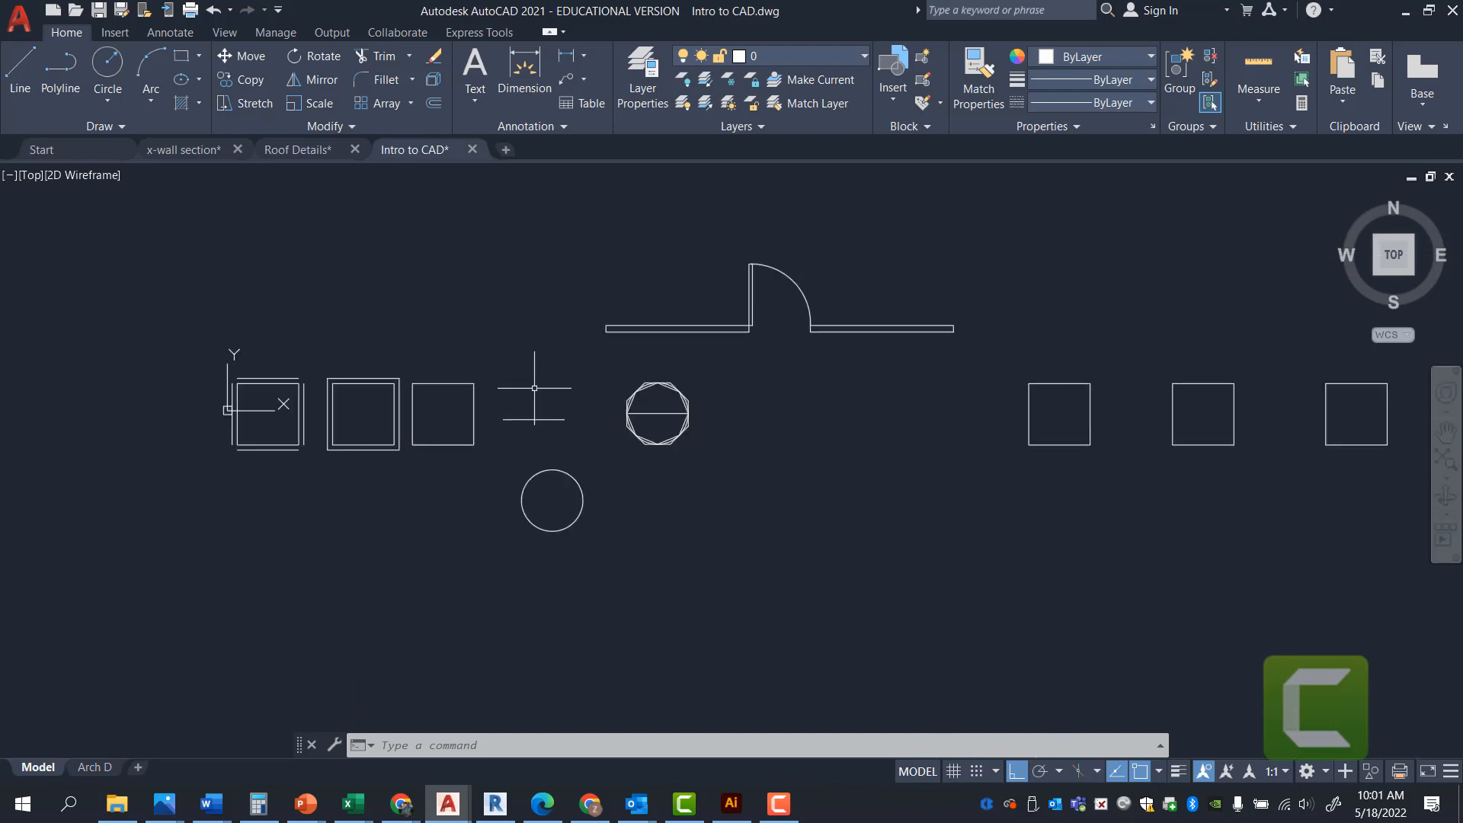
{"action": "mouse_move", "coordinate": [368, 377]}
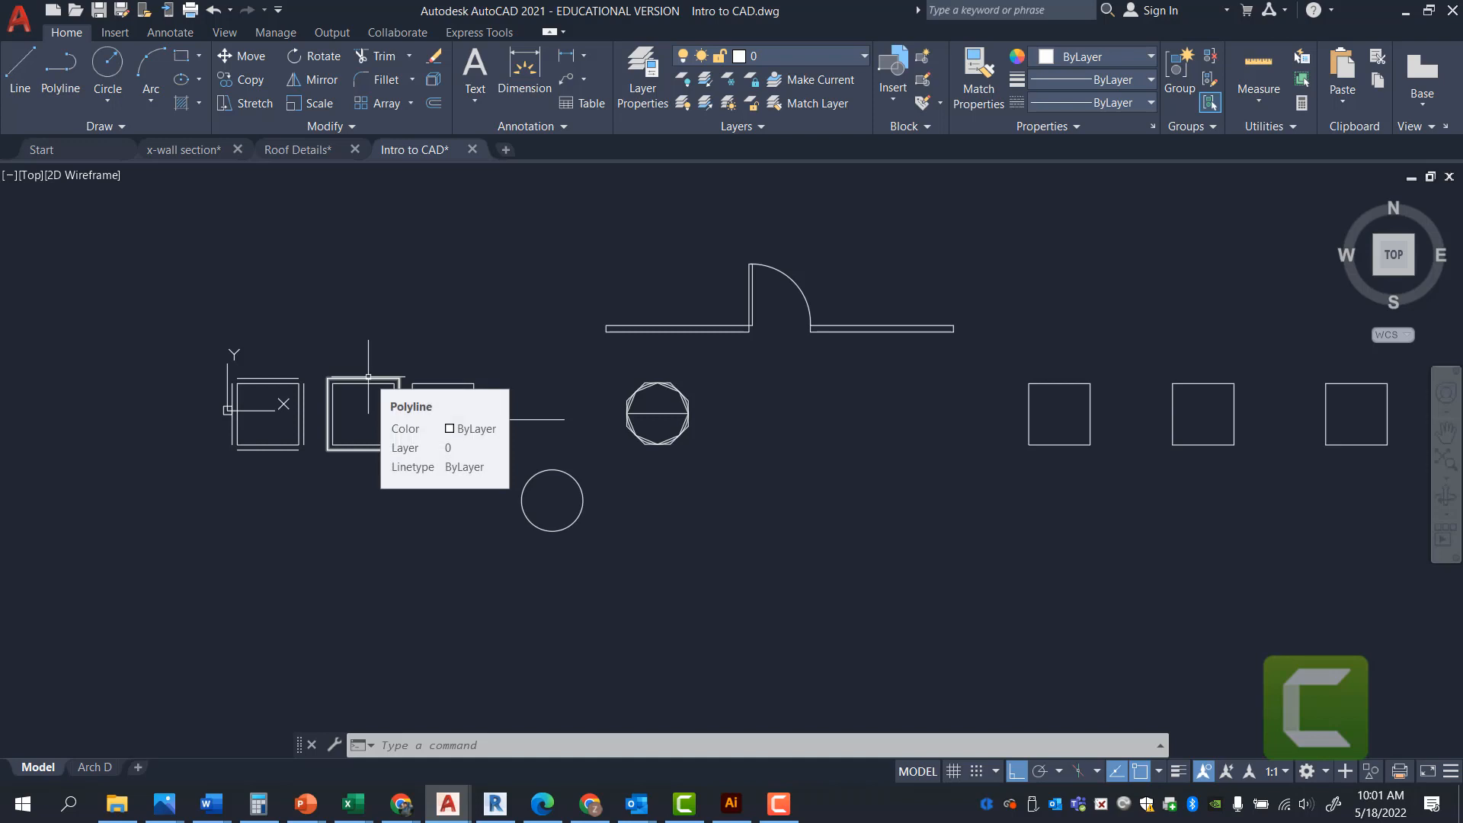
{"action": "key", "text": "Escape"}
{"action": "key", "text": "Escape"}
{"action": "key", "text": "Escape"}
{"action": "scroll", "coordinate": [1181, 387], "scroll_direction": "down", "scroll_amount": 2}
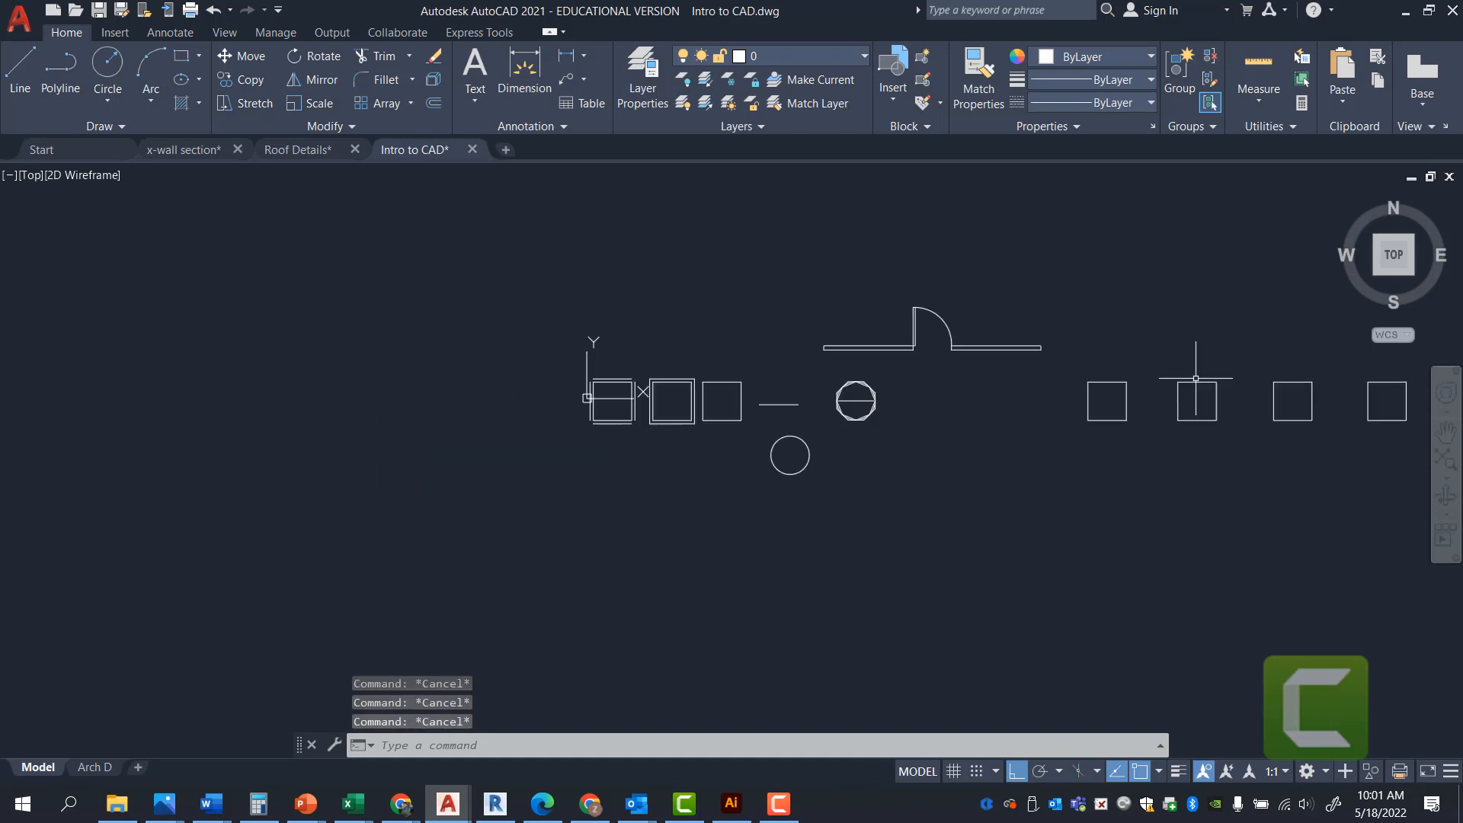
- Offset the first copied square outward by 4 inches
{"action": "scroll", "coordinate": [1367, 356], "scroll_direction": "up", "scroll_amount": 5}
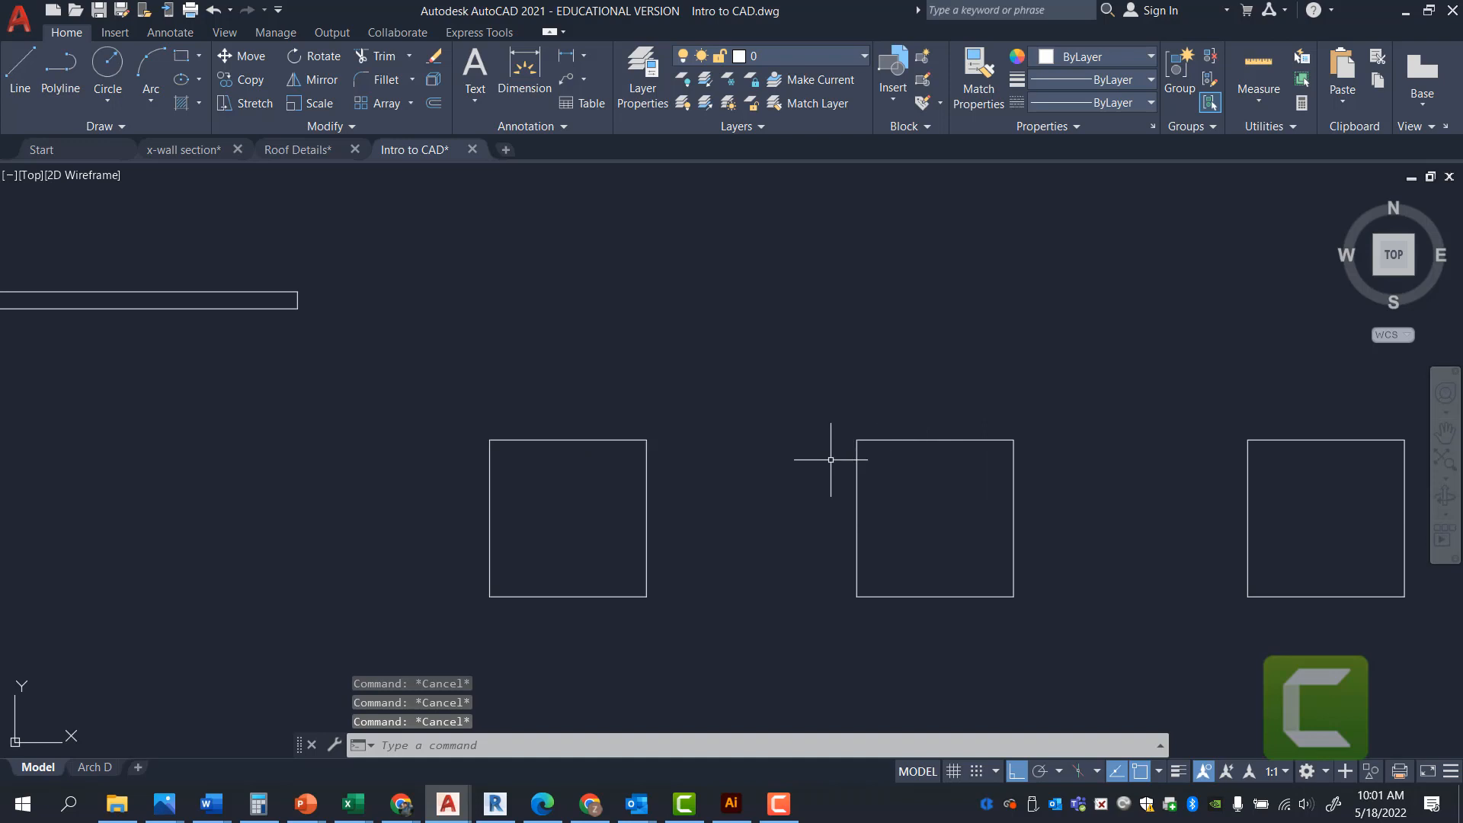
{"action": "type", "text": "o"}
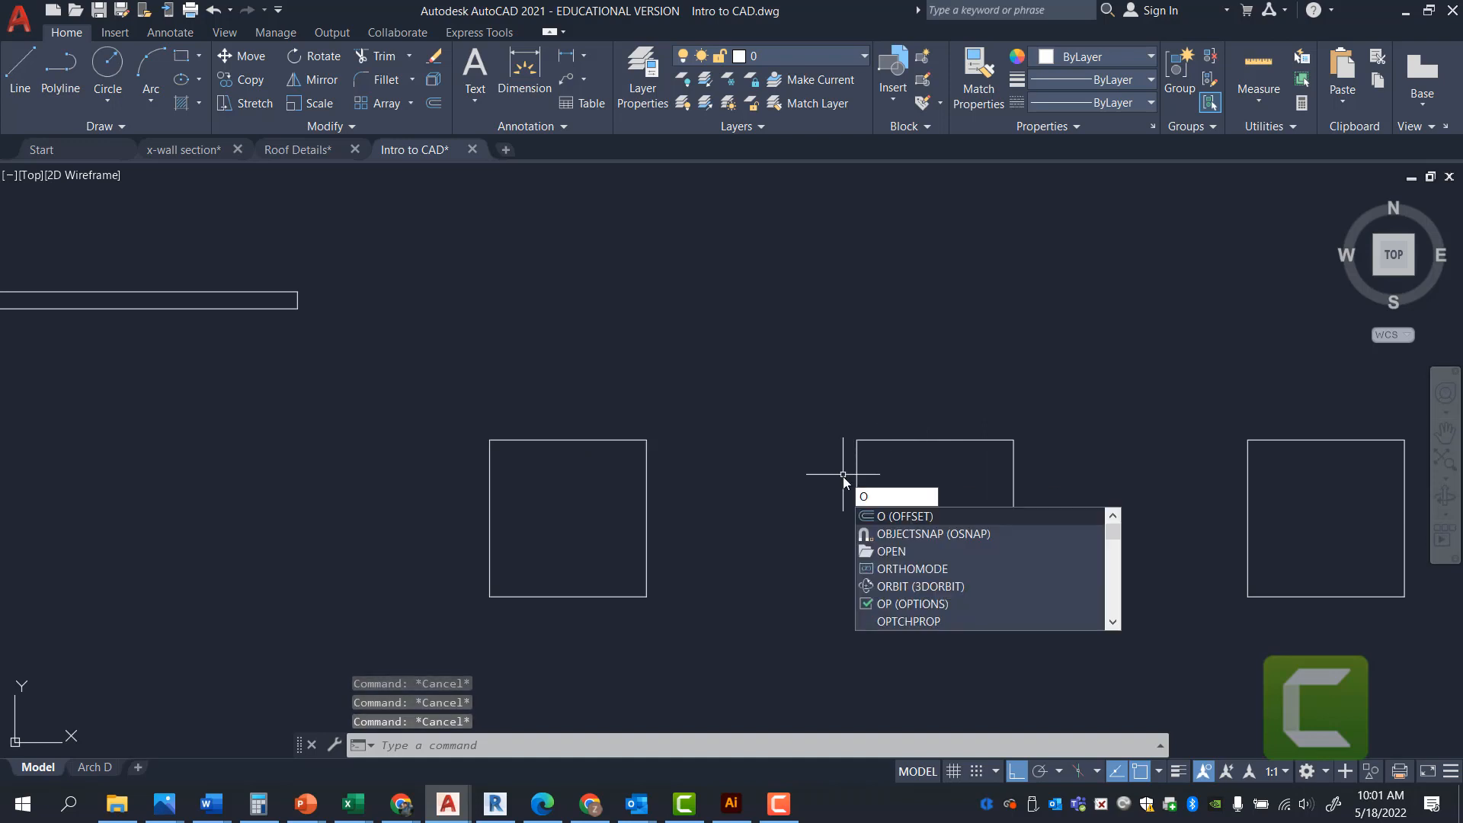
{"action": "key", "text": "Return"}
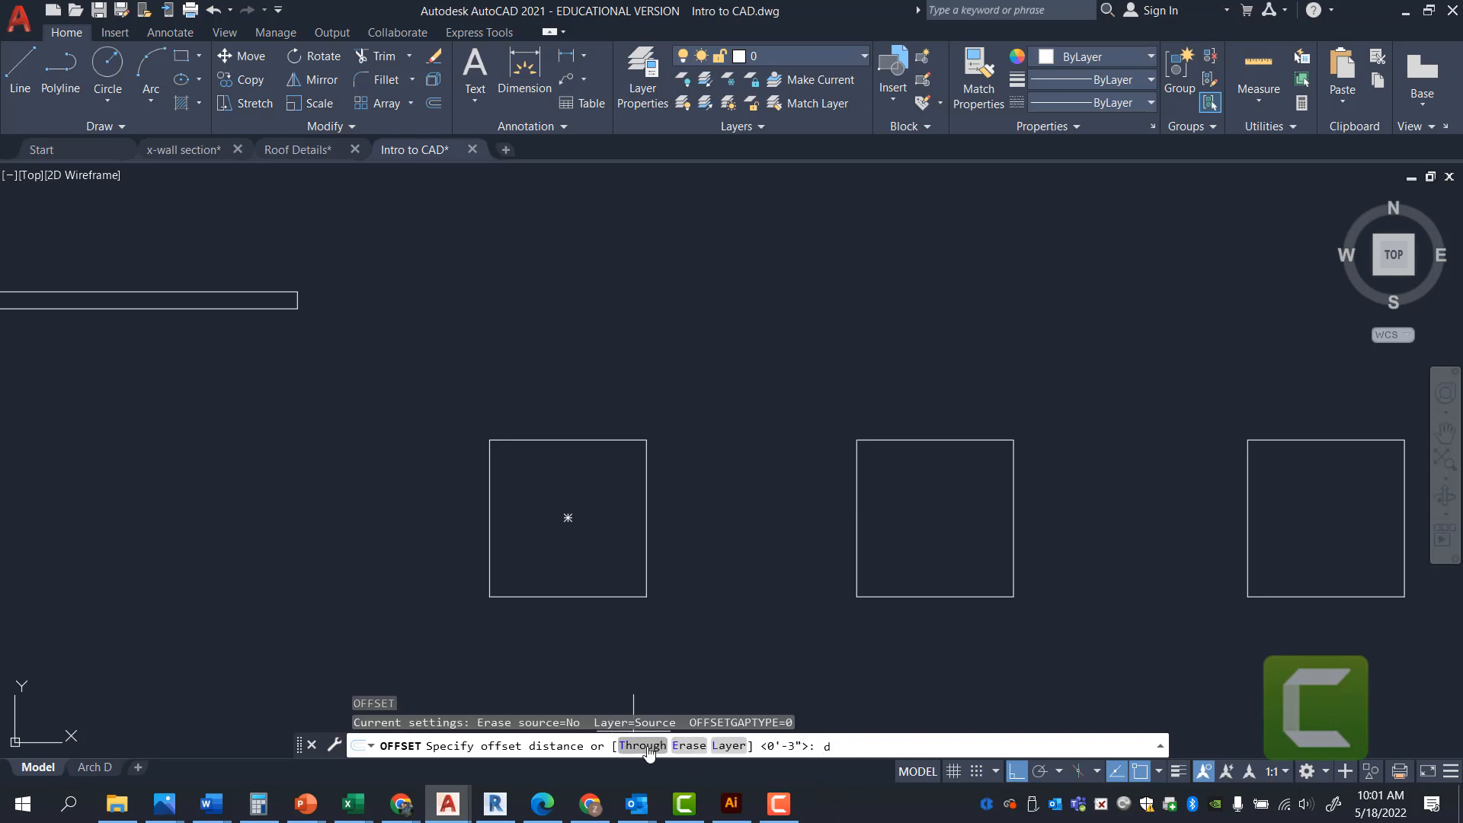
{"action": "key", "text": "Return"}
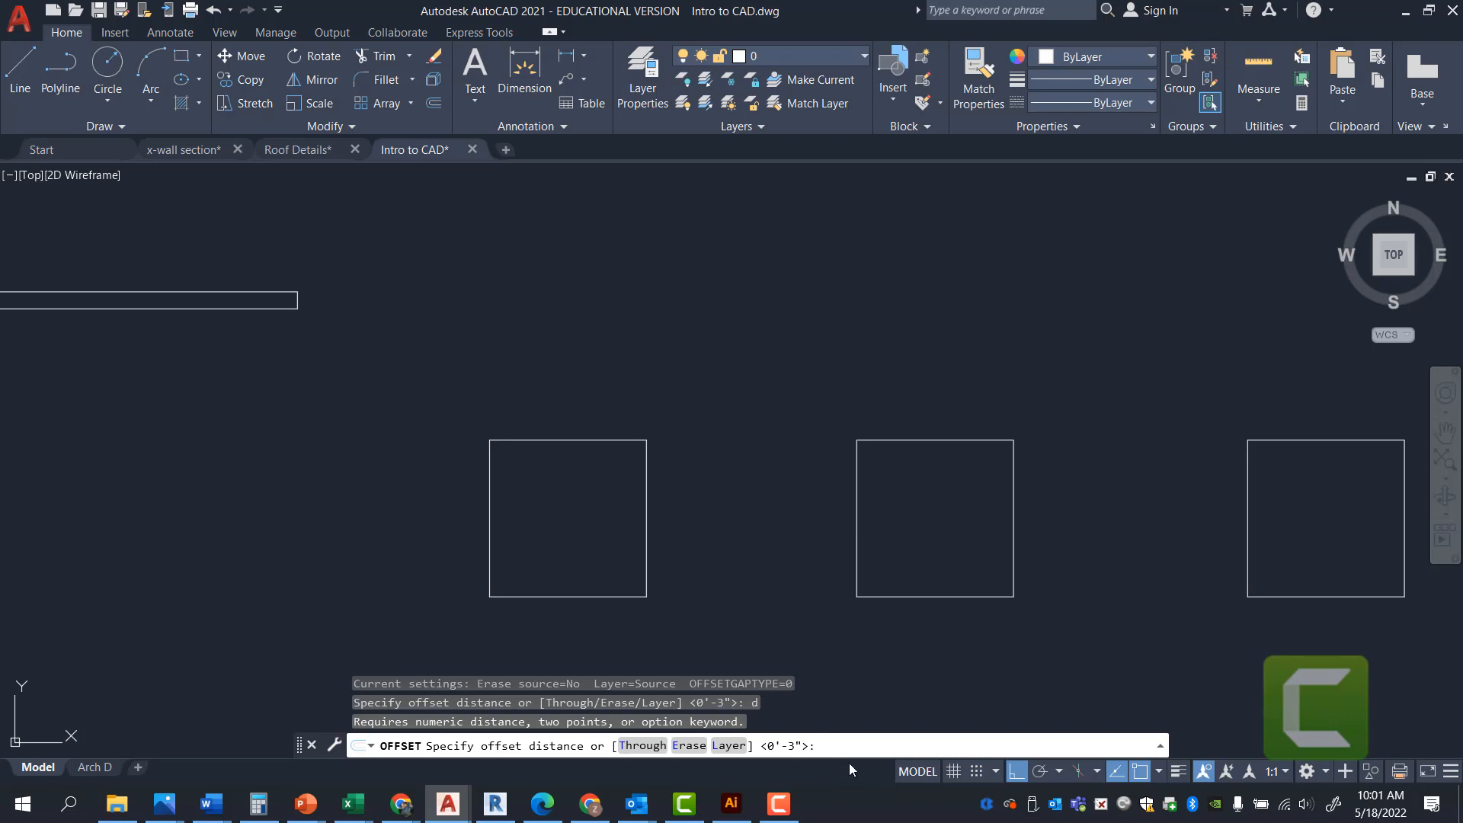
{"action": "type", "text": "4"}
{"action": "key", "text": "Return"}
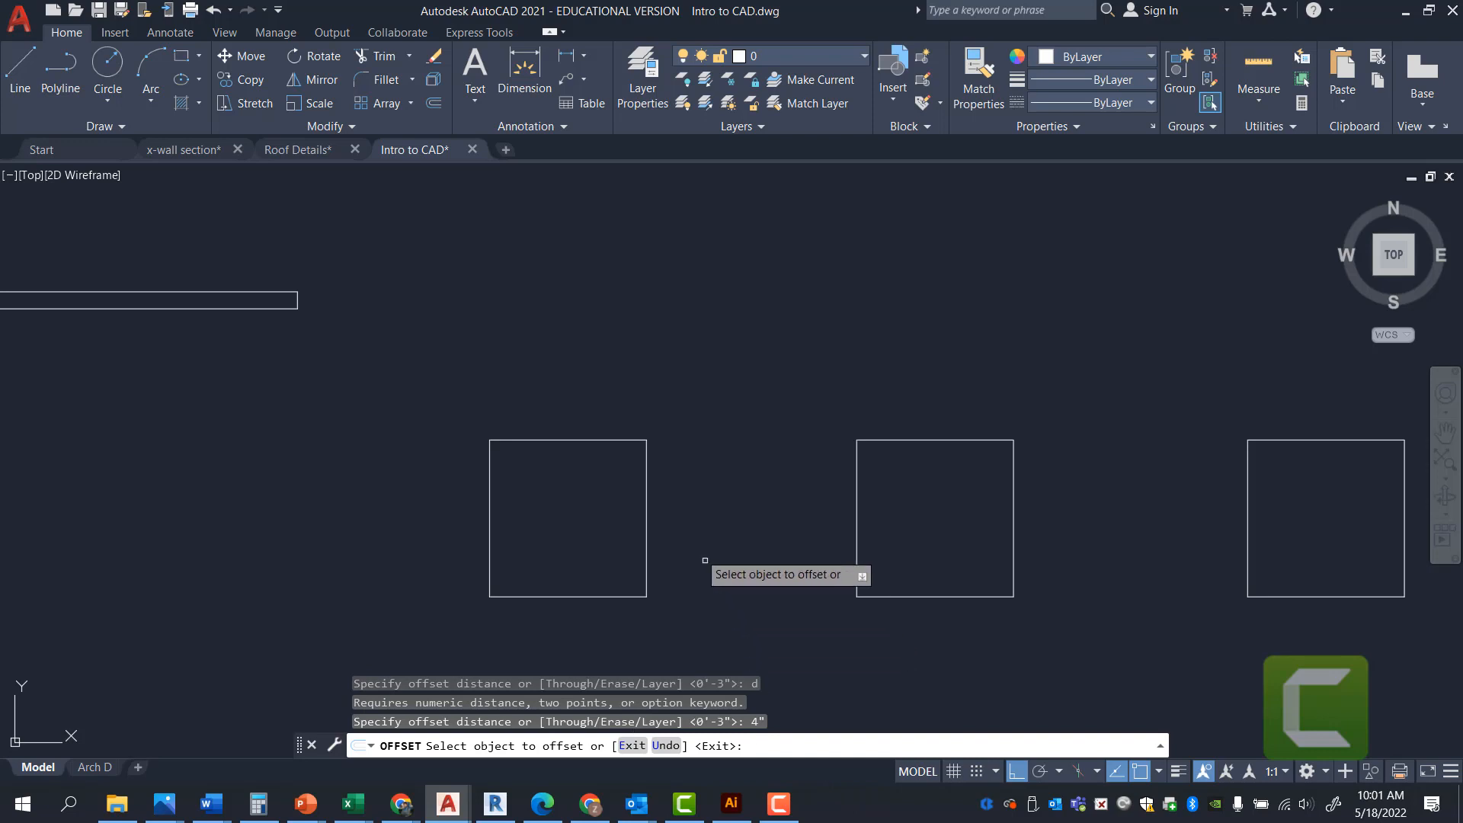
{"action": "left_click", "coordinate": [609, 440]}
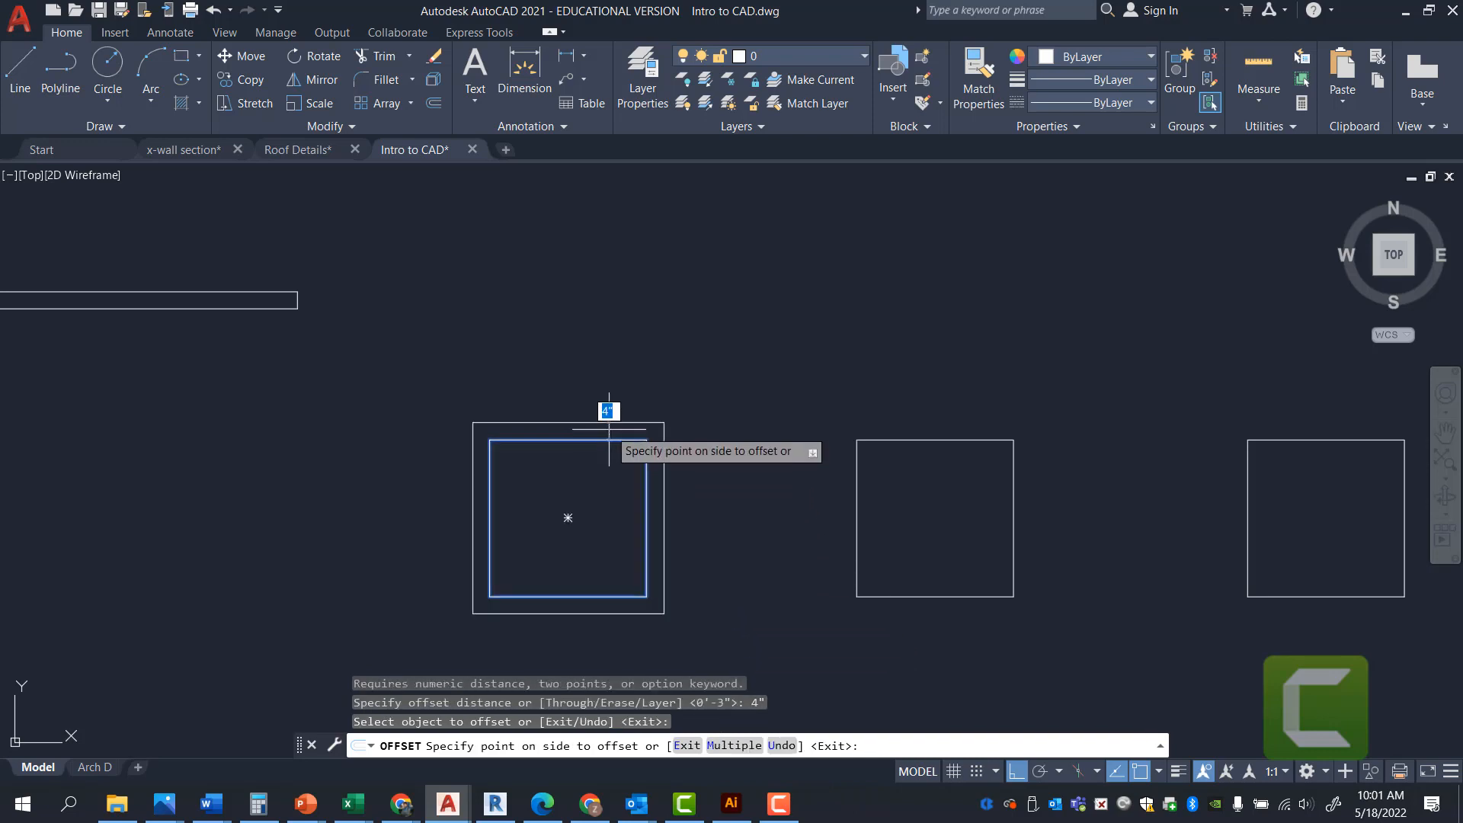
{"action": "left_click", "coordinate": [608, 406]}
{"action": "key", "text": "Escape"}
{"action": "key", "text": "Escape"}
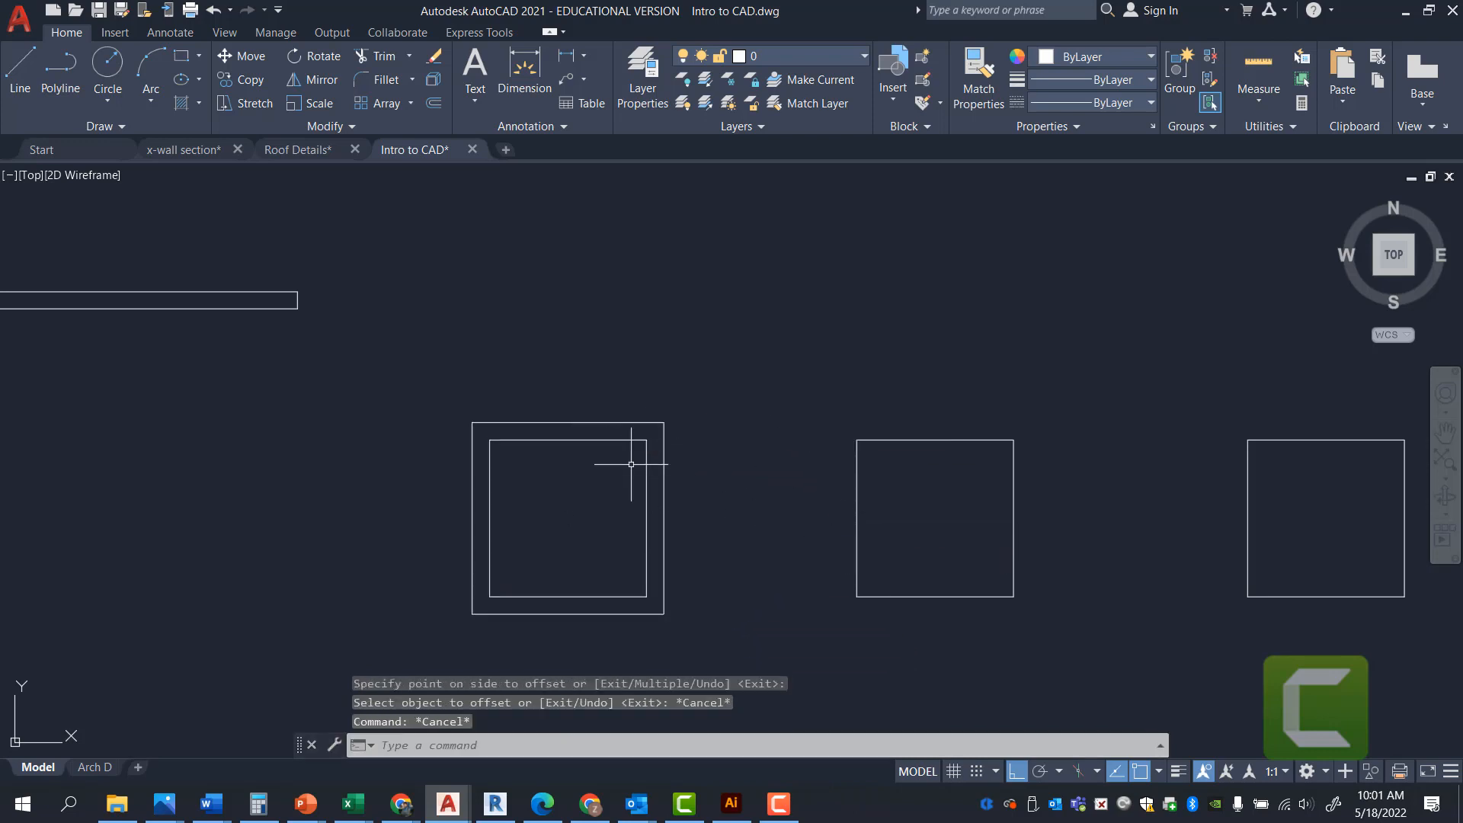
- Measure the gap between the copied square's upper-right corner and the upper edge of its offset outline
{"action": "scroll", "coordinate": [635, 454], "scroll_direction": "up", "scroll_amount": 4}
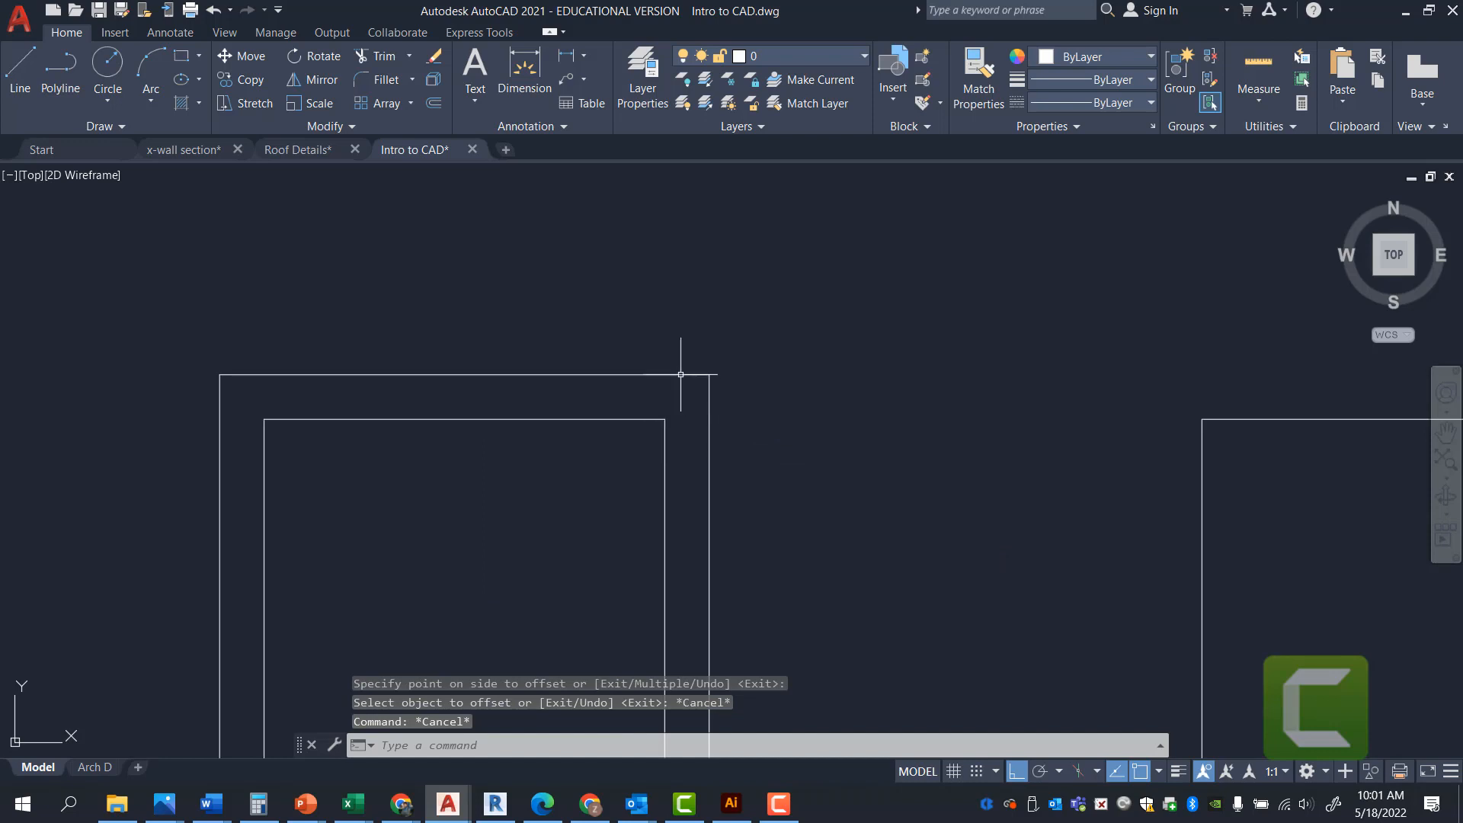
{"action": "type", "text": "DI"}
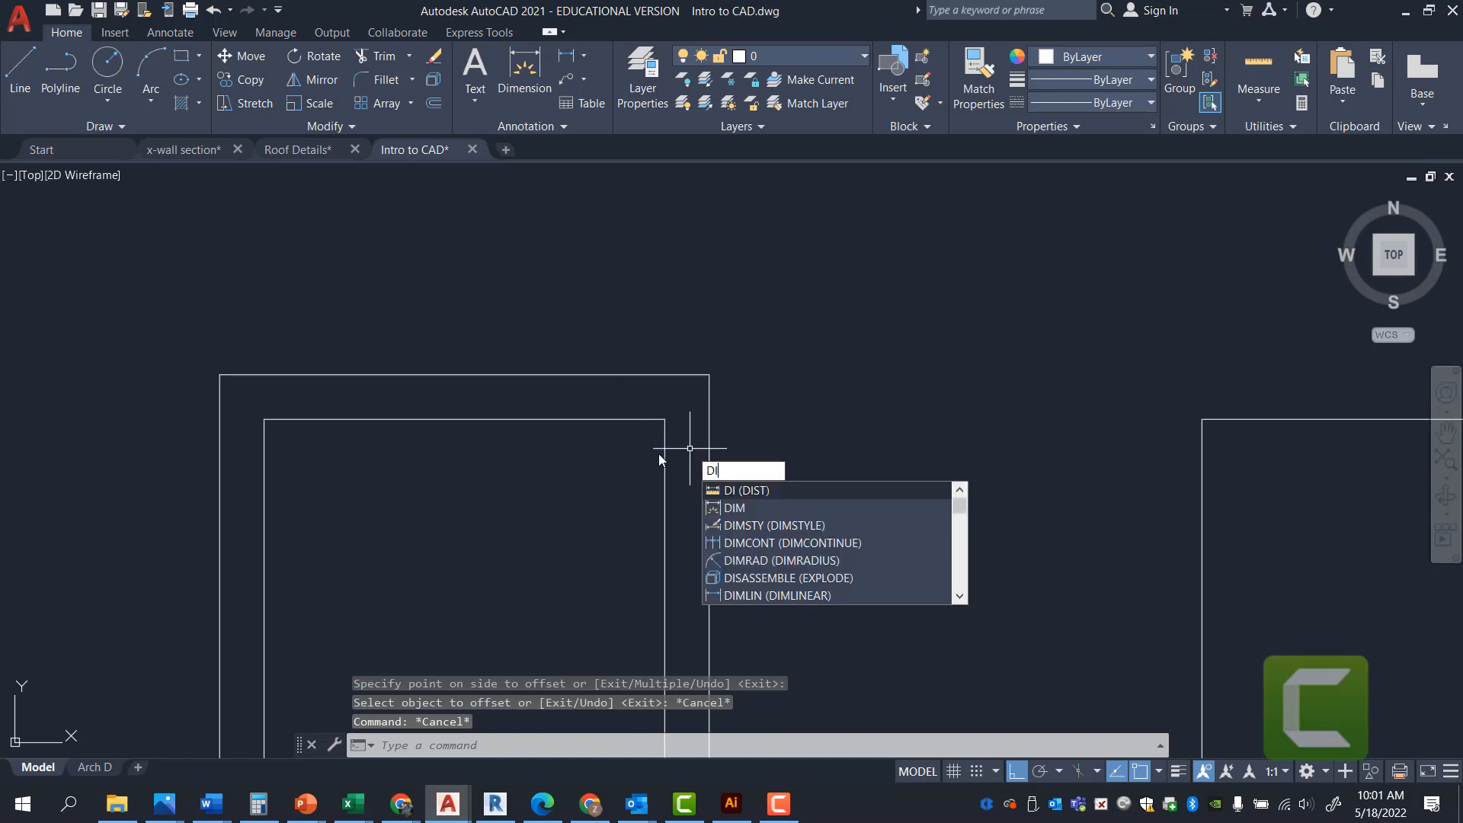
{"action": "left_click", "coordinate": [811, 489]}
{"action": "left_click", "coordinate": [665, 419]}
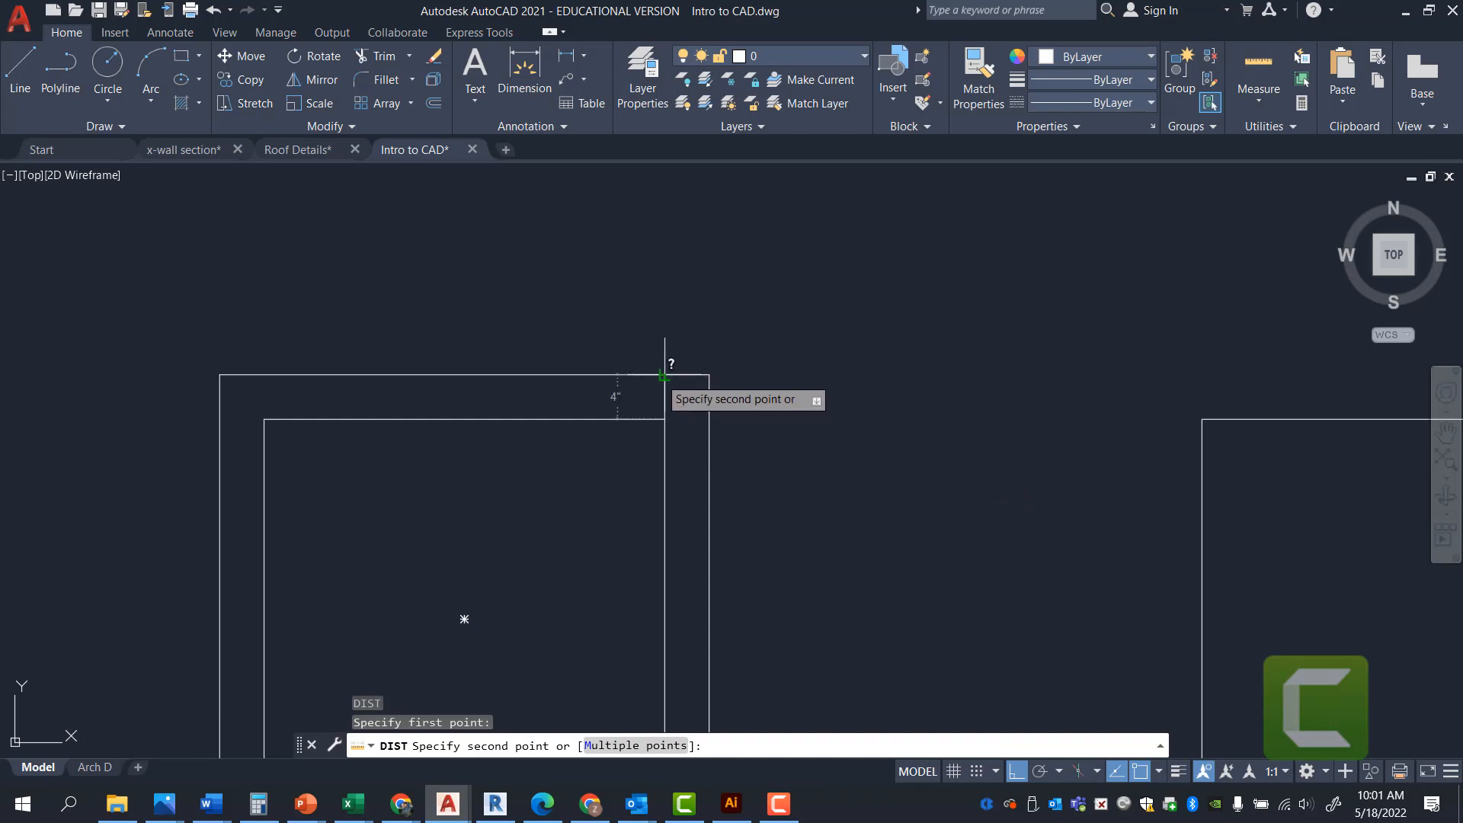
{"action": "key", "text": "Escape"}
{"action": "key", "text": "Escape"}
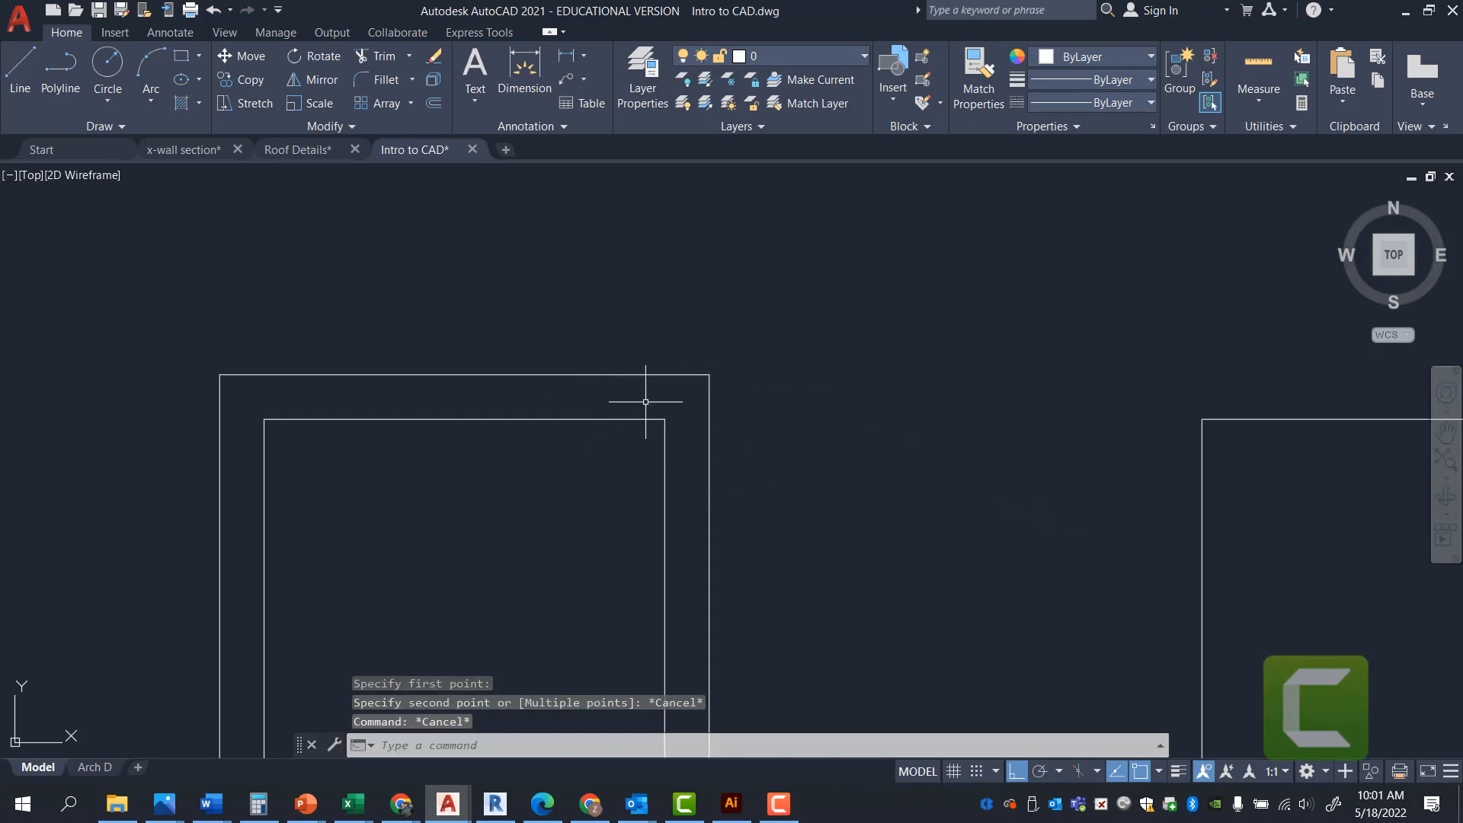
{"action": "scroll", "coordinate": [380, 410], "scroll_direction": "down", "scroll_amount": 4}
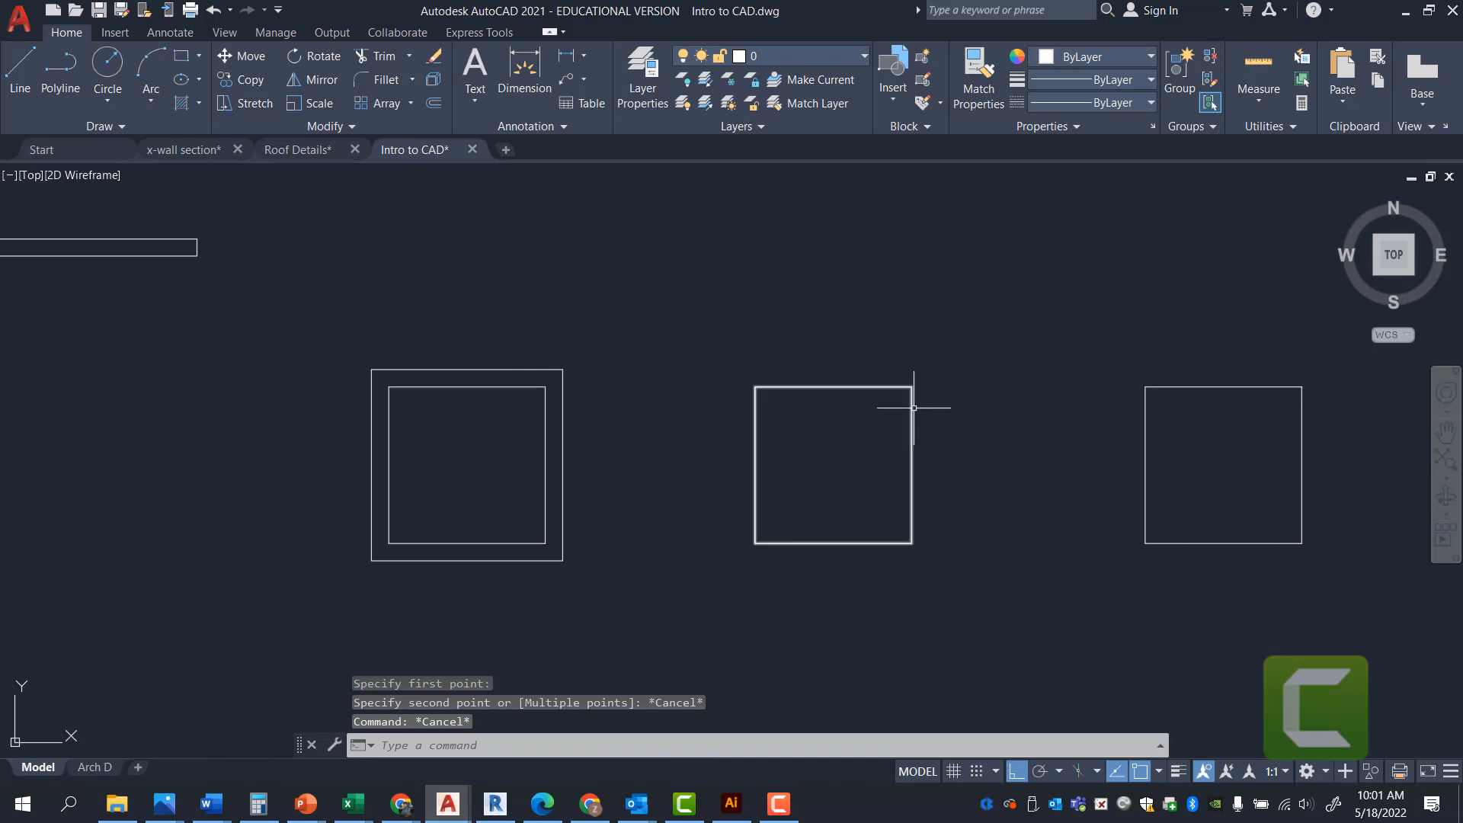
{"action": "scroll", "coordinate": [910, 413], "scroll_direction": "down", "scroll_amount": 1}
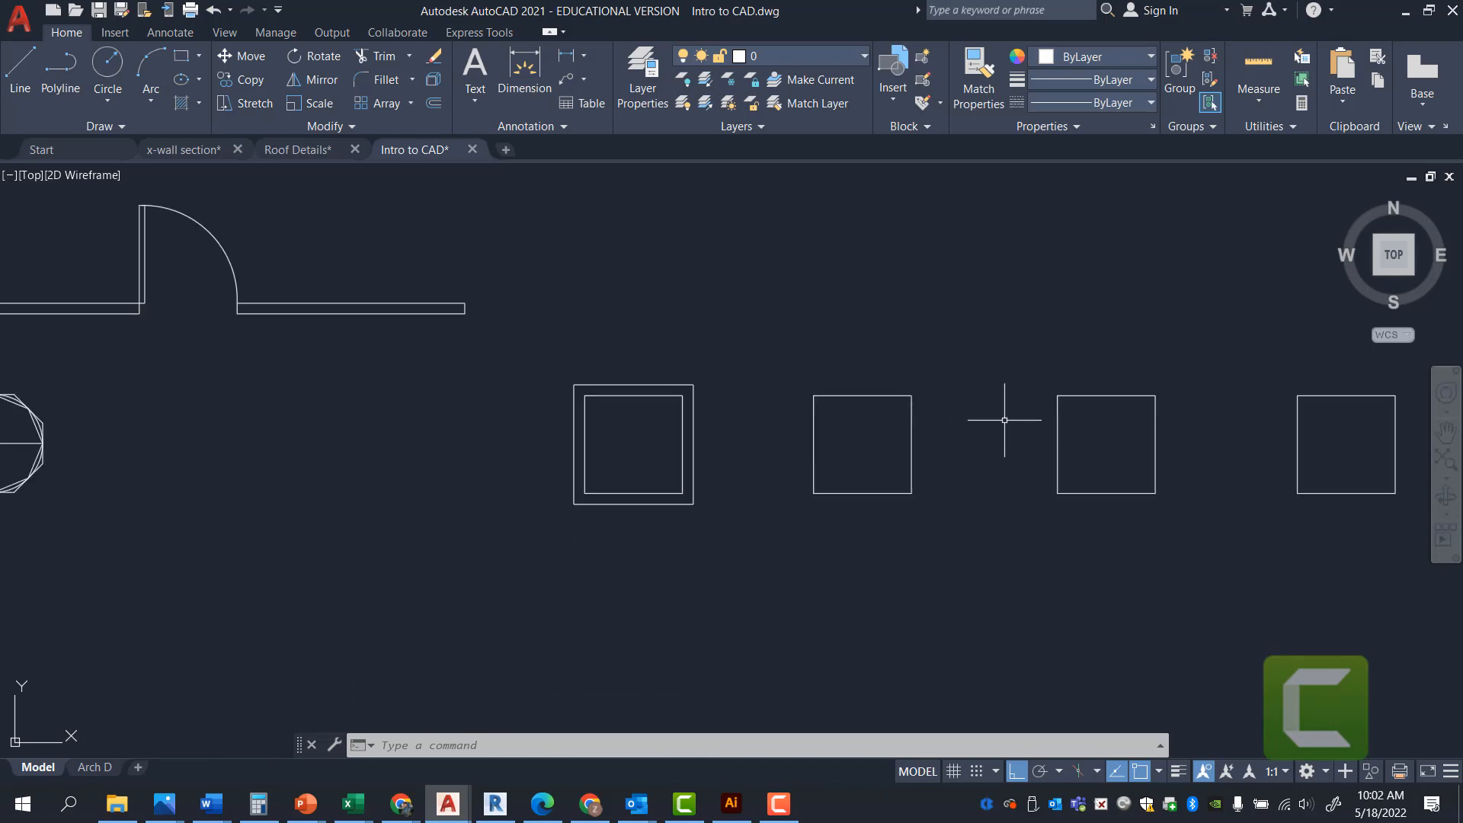
{"action": "scroll", "coordinate": [947, 386], "scroll_direction": "up", "scroll_amount": 2}
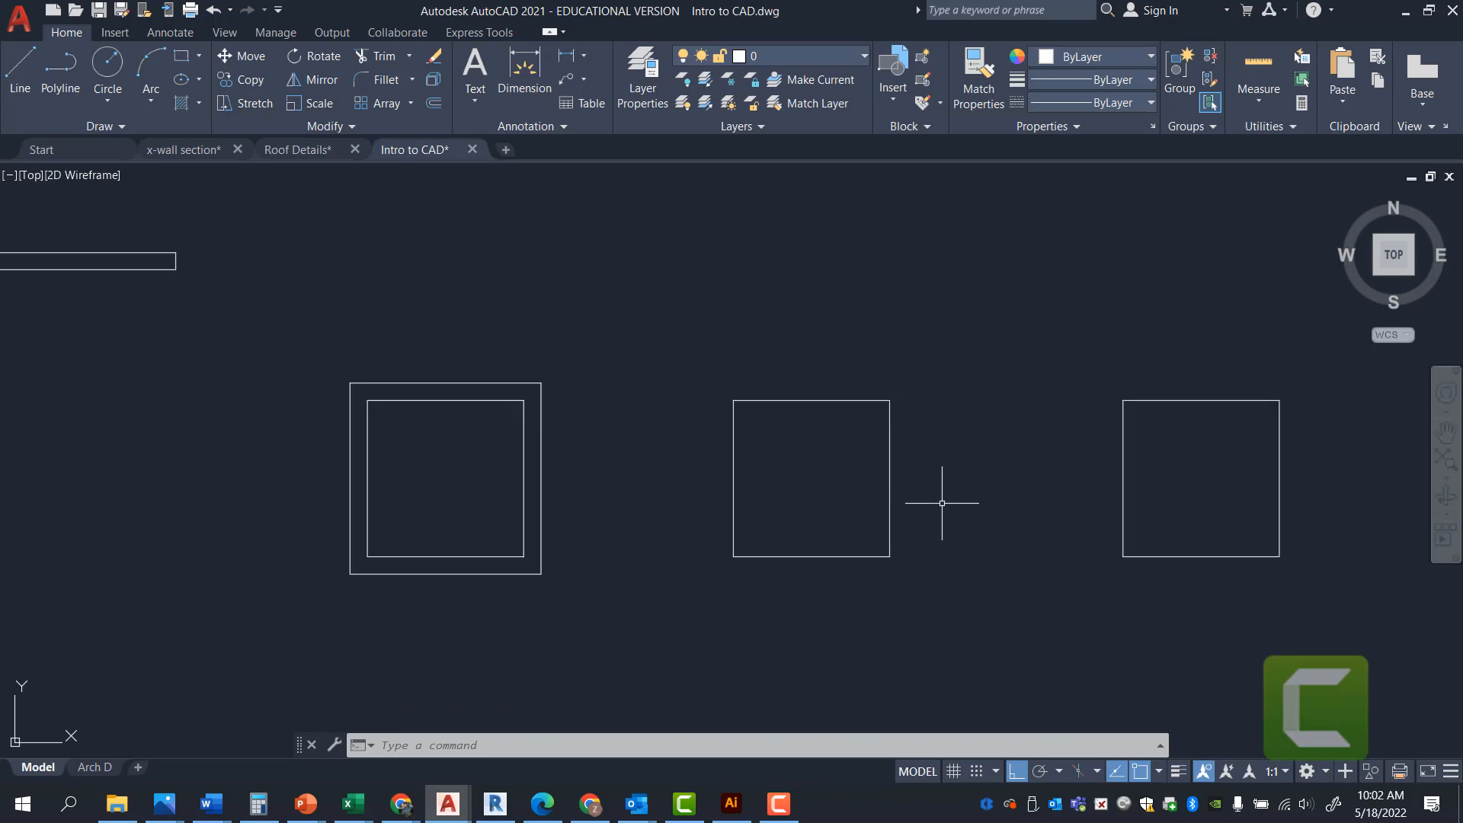
{"action": "scroll", "coordinate": [953, 392], "scroll_direction": "up", "scroll_amount": 1}
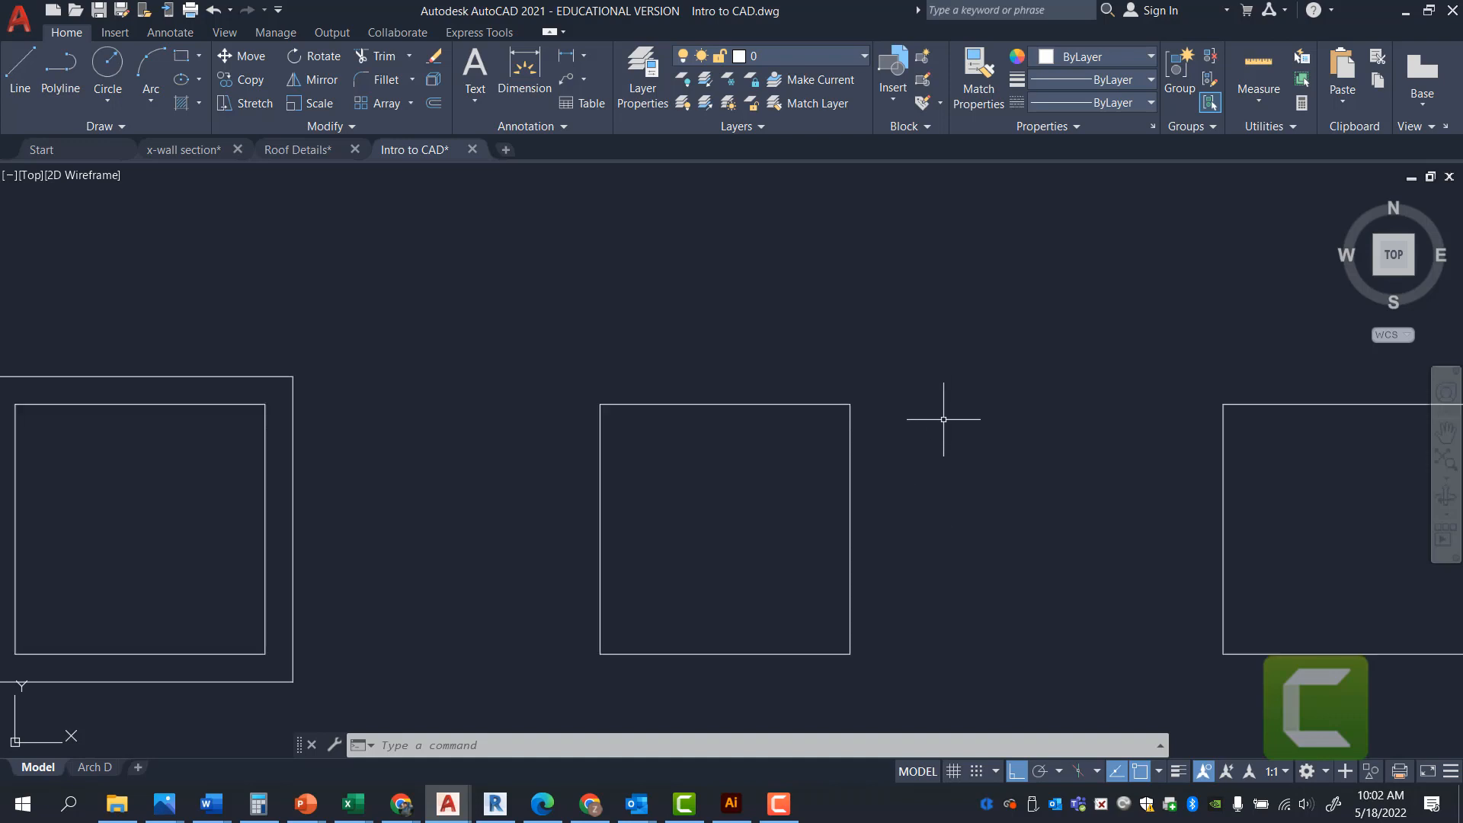
{"action": "type", "text": "F"}
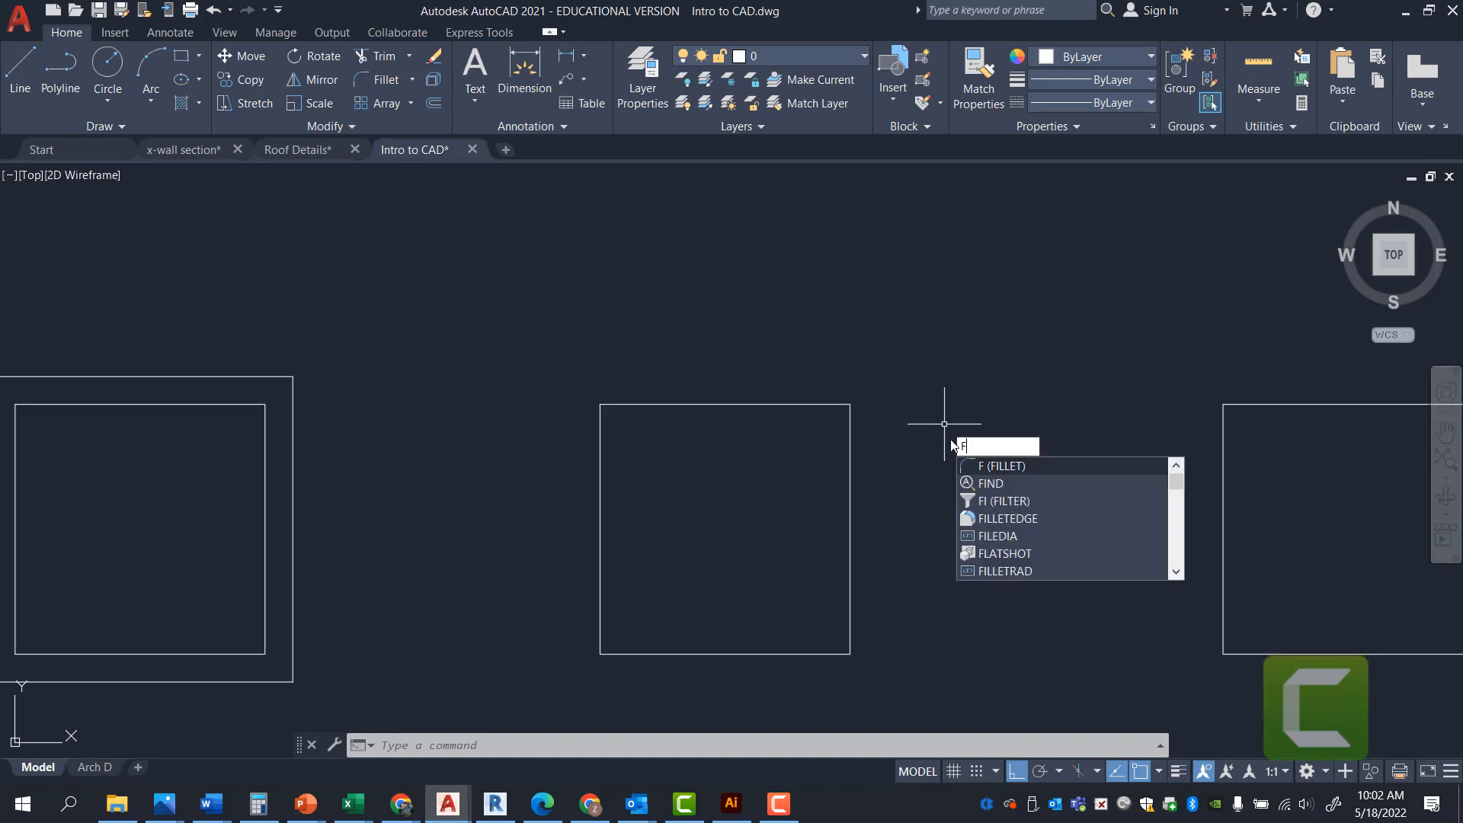
{"action": "key", "text": "Return"}
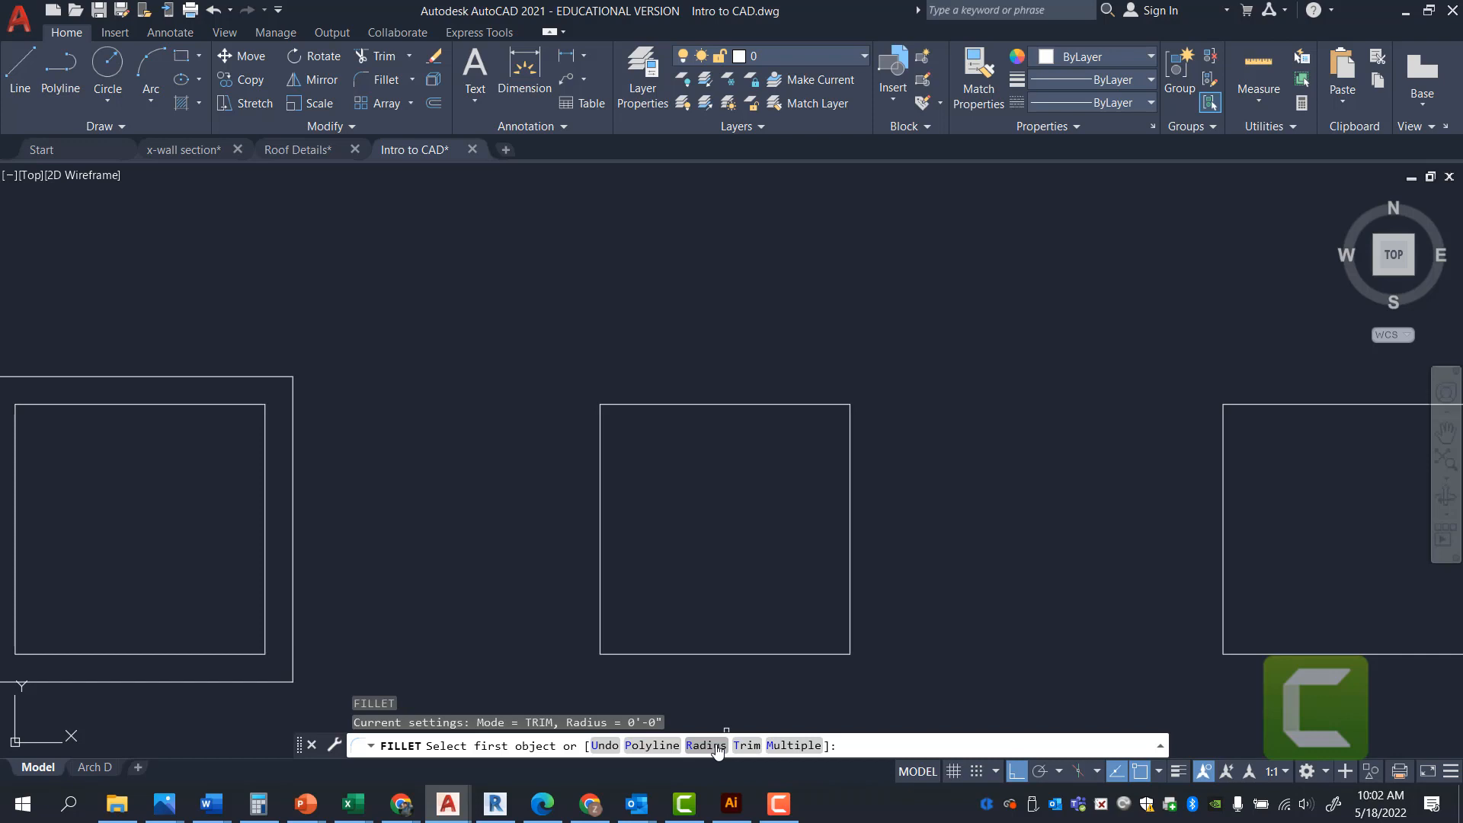
{"action": "key", "text": "Escape"}
{"action": "key", "text": "Escape"}
{"action": "key", "text": "Escape"}
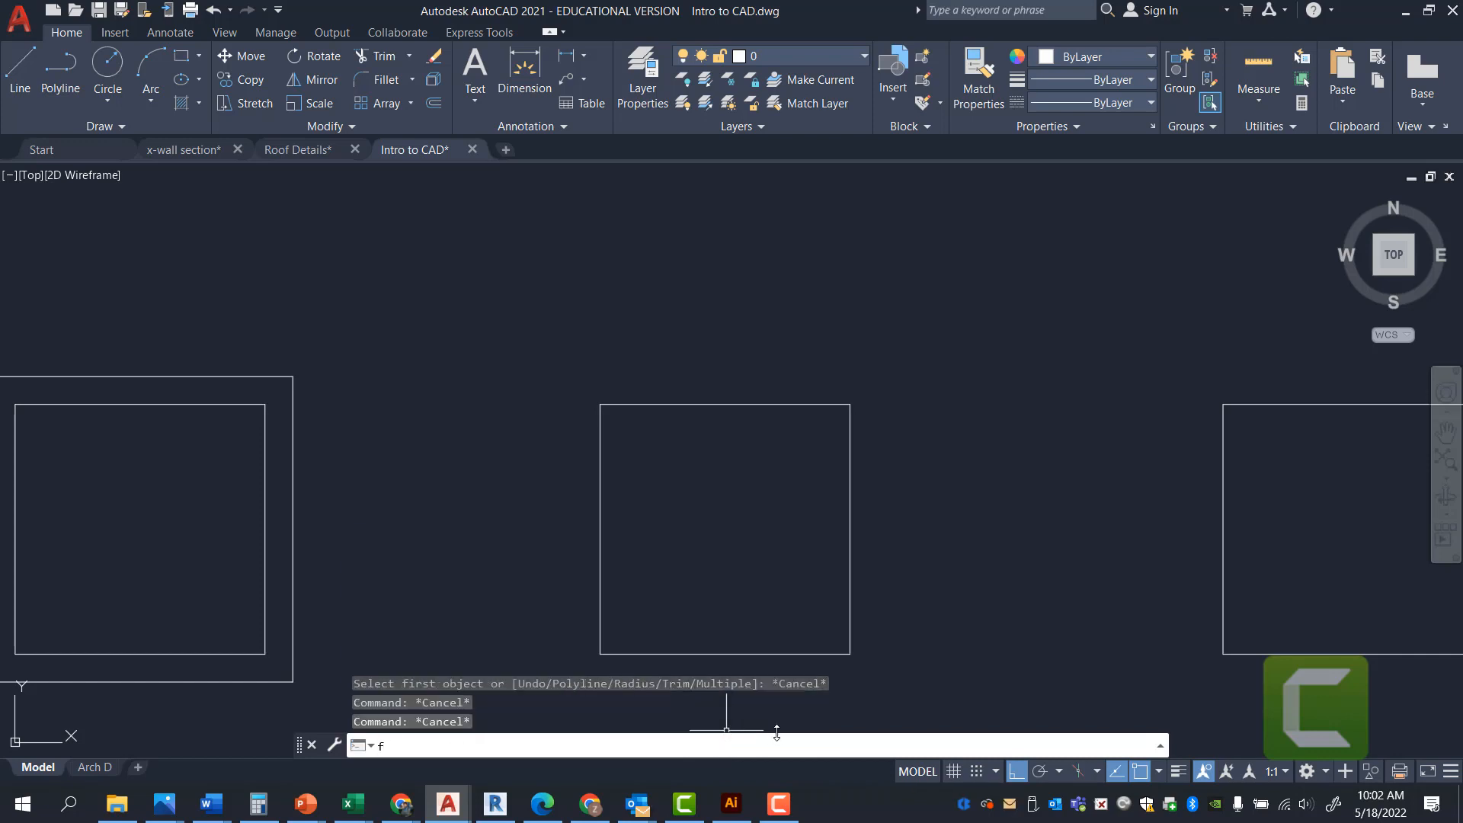
- Fillet the upper-right corner of the square just right of the double square with a 3-inch radius
{"action": "type", "text": "f"}
{"action": "key", "text": "Return"}
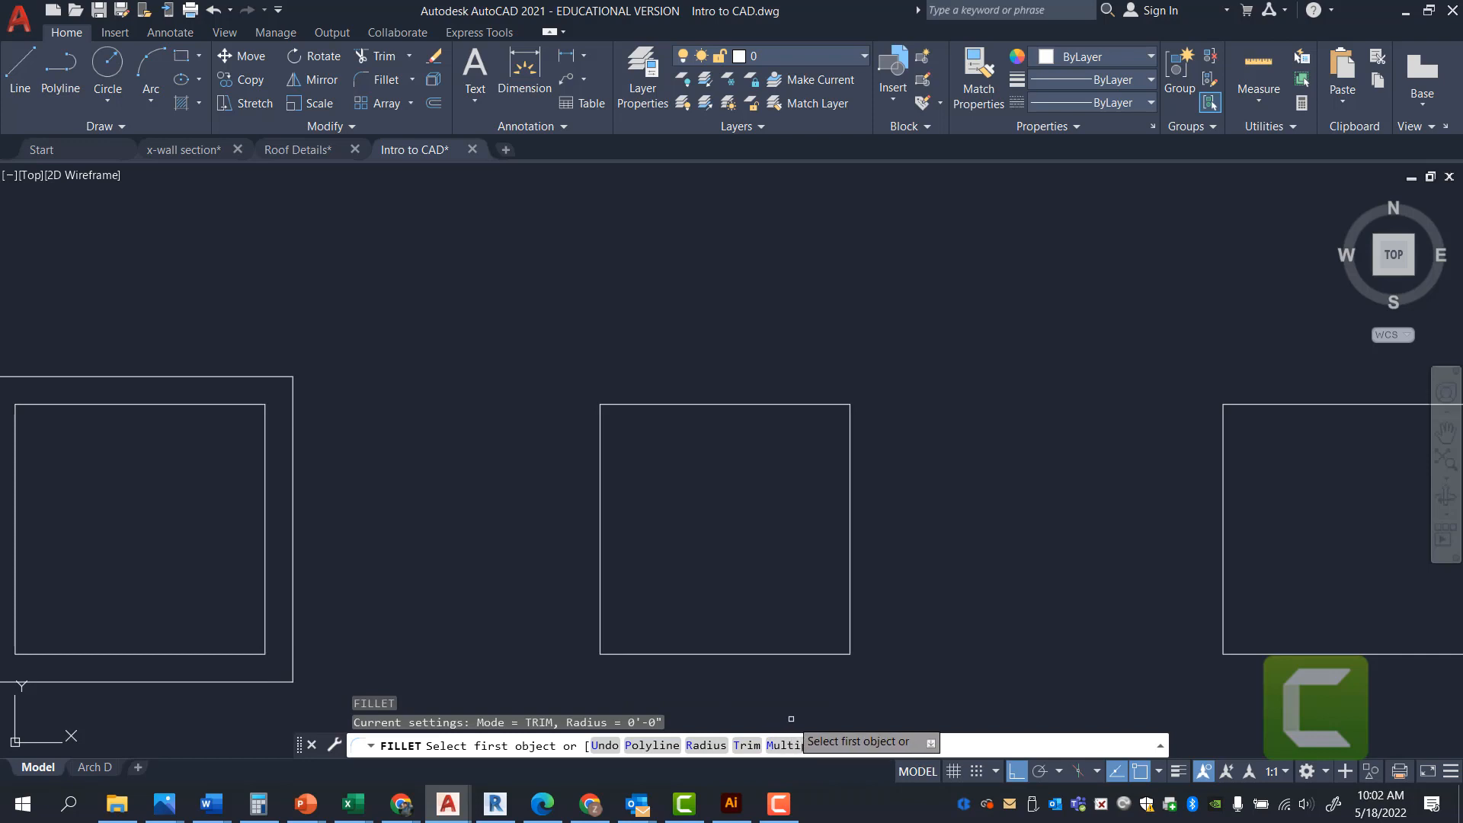
{"action": "type", "text": "r"}
{"action": "key", "text": "Return"}
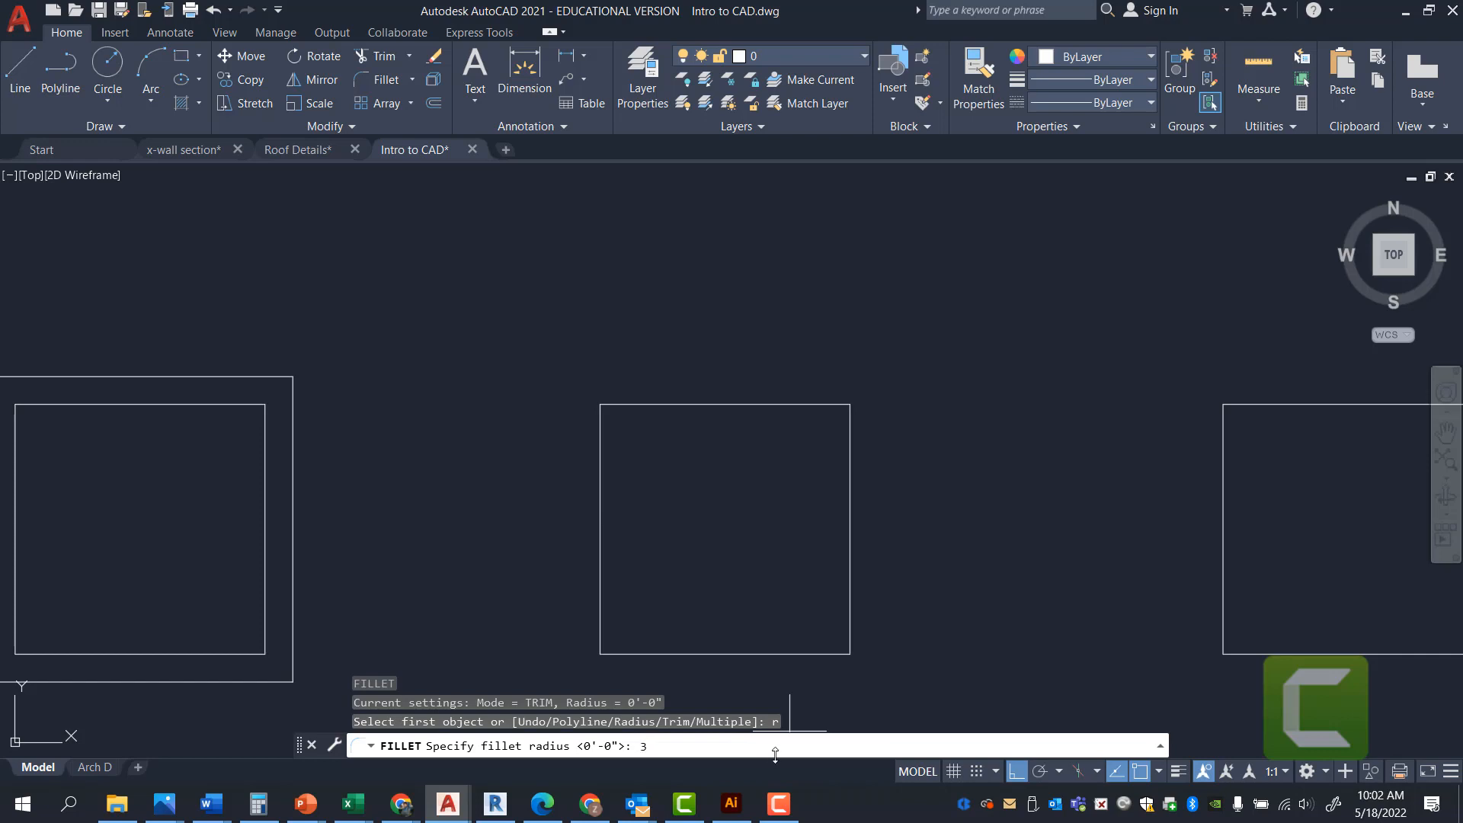
{"action": "type", "text": "3\""}
{"action": "key", "text": "Return"}
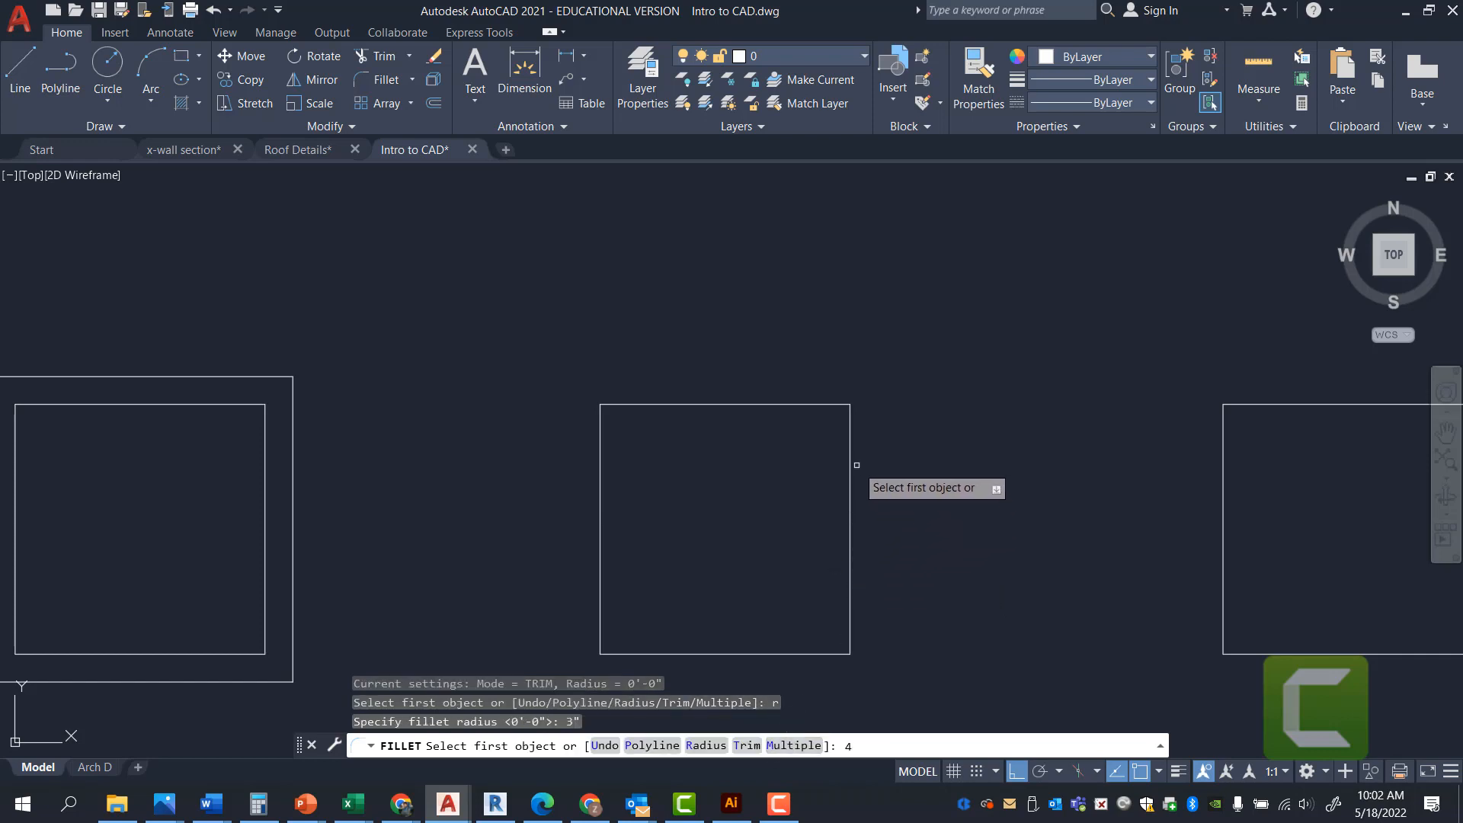
{"action": "key", "text": "BackSpace"}
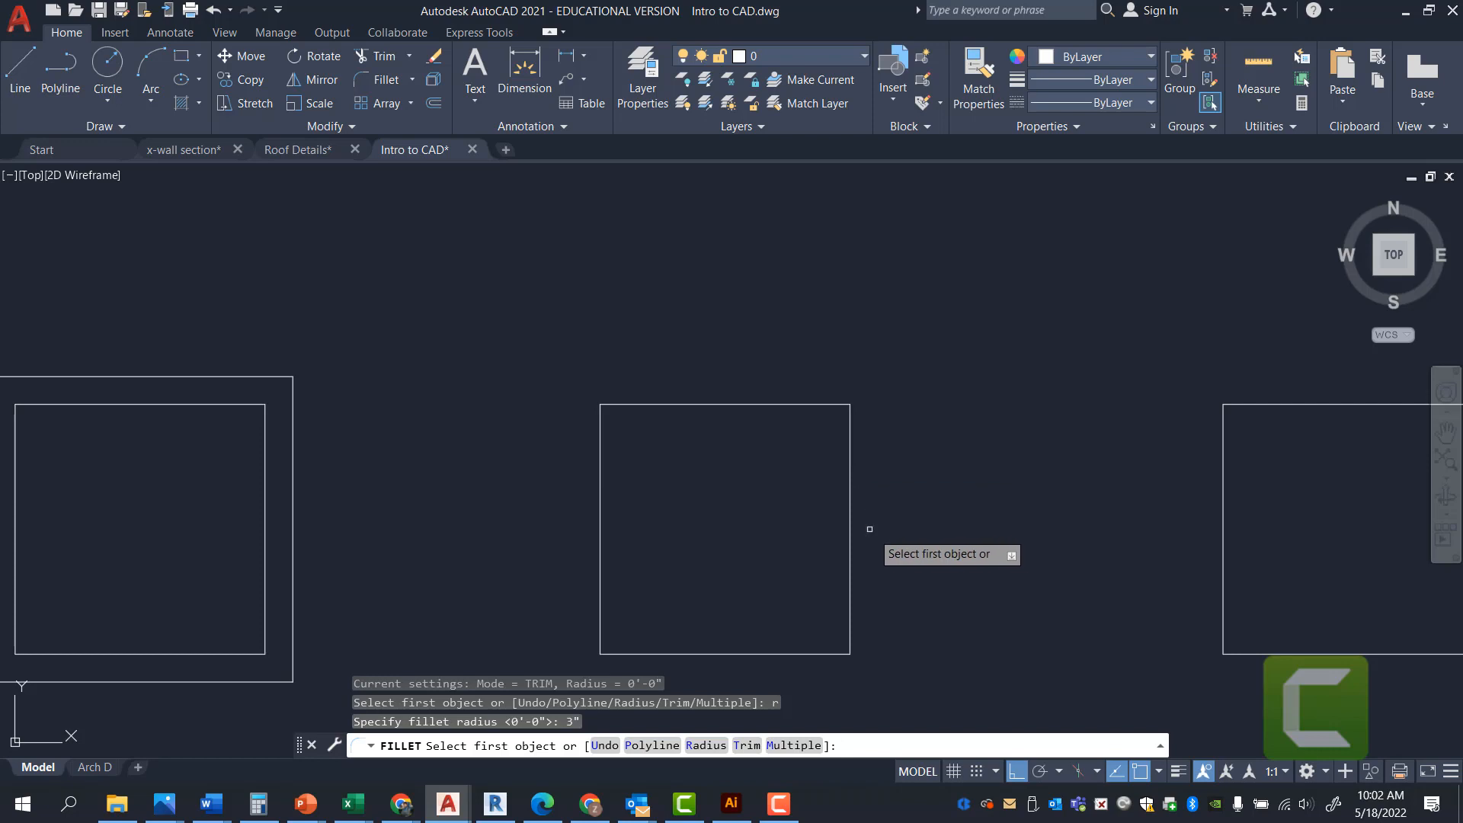
{"action": "type", "text": "r"}
{"action": "key", "text": "Return"}
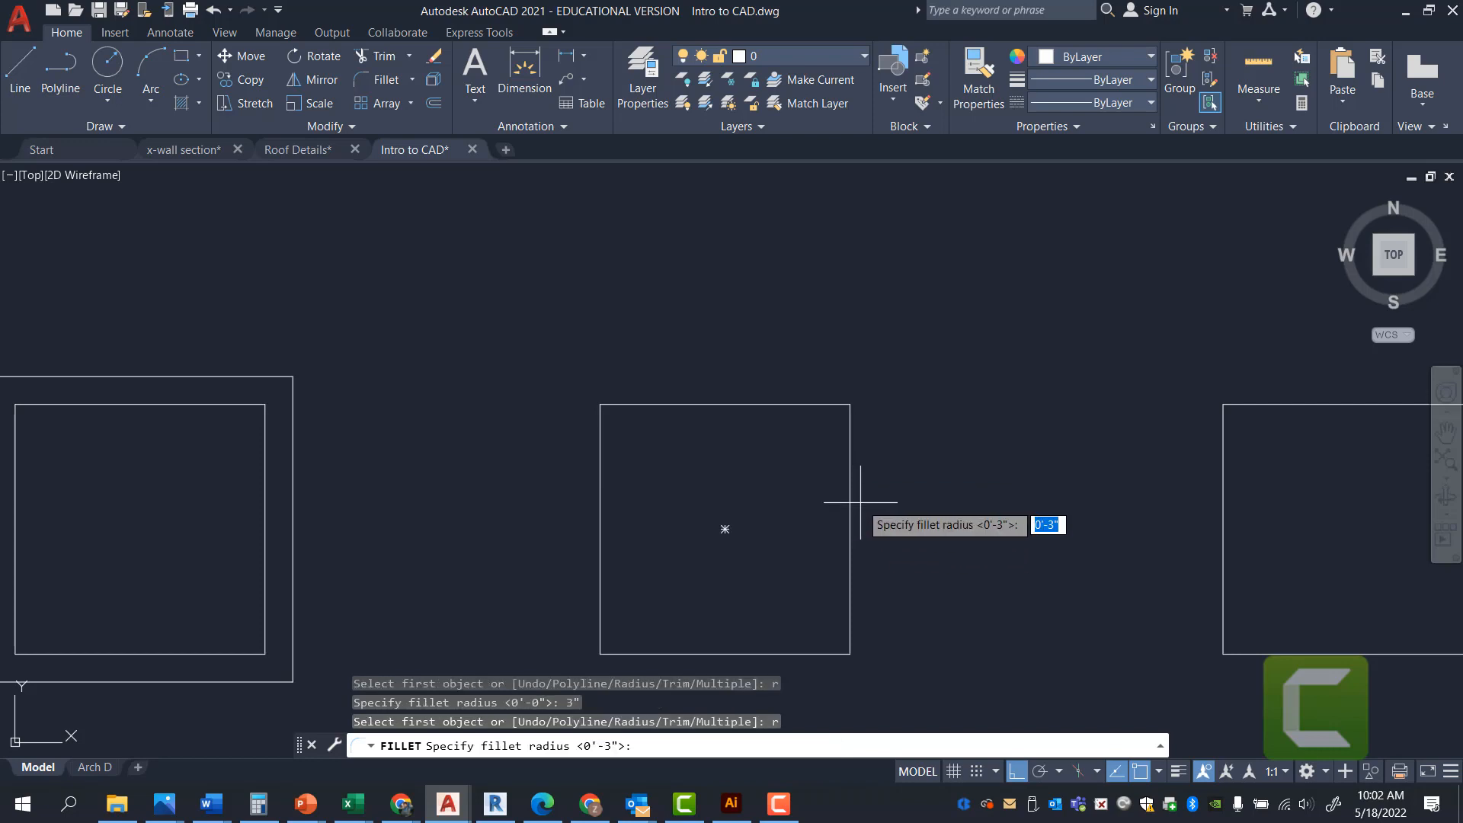
{"action": "key", "text": "Return"}
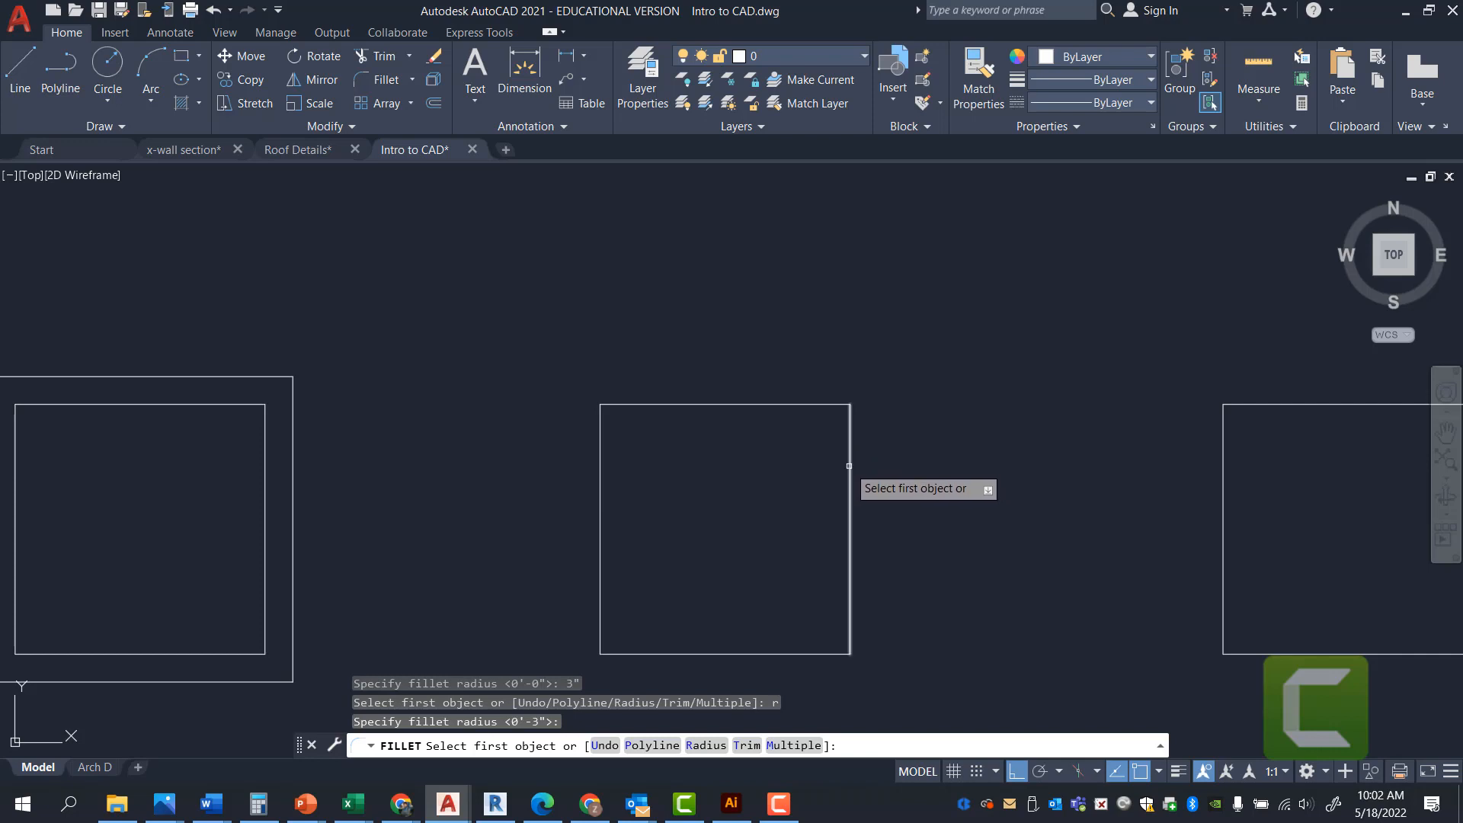
{"action": "left_click", "coordinate": [849, 468]}
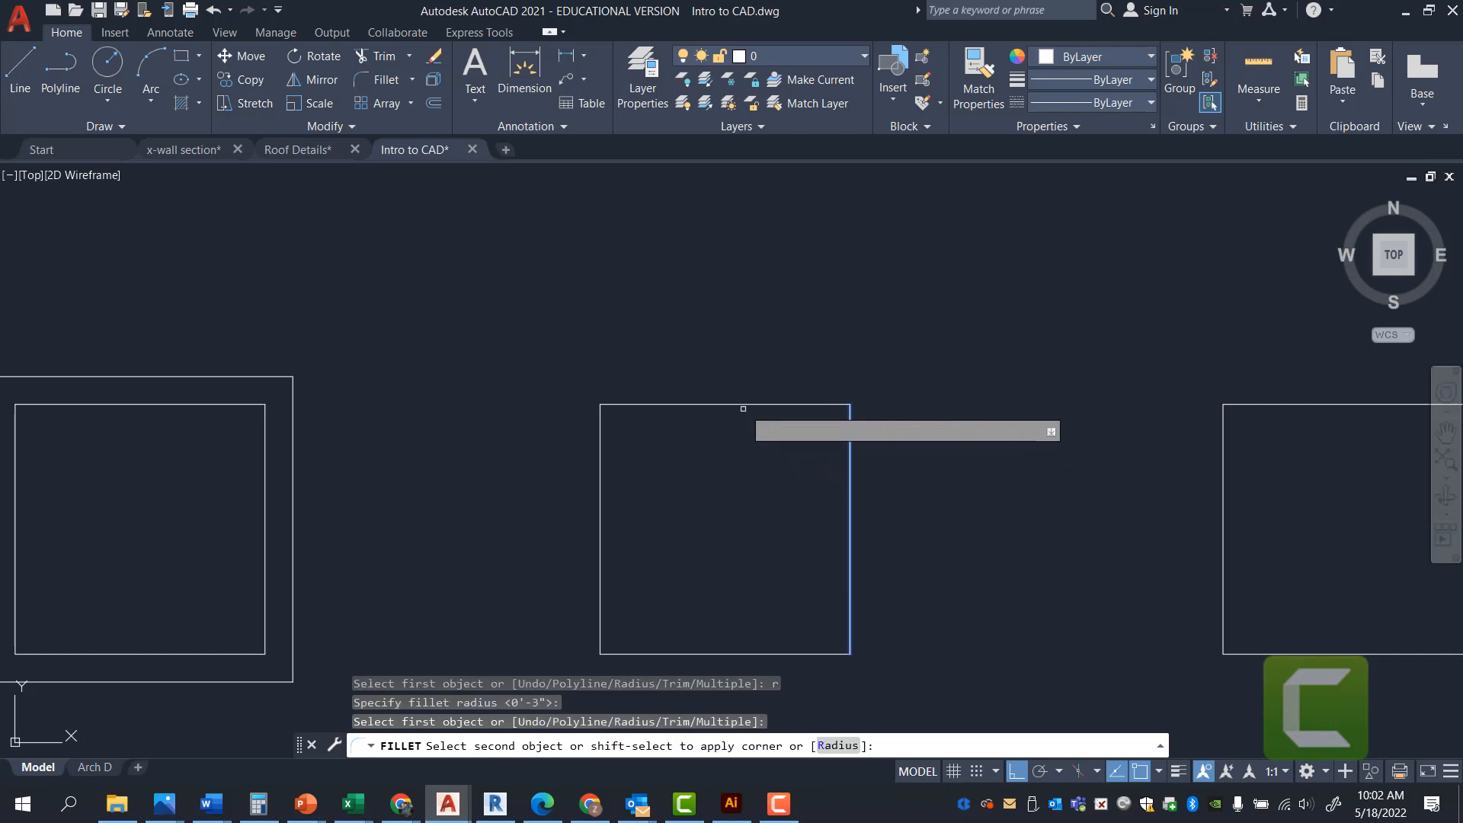
{"action": "left_click", "coordinate": [799, 404]}
- Compare the rounded corner with a temporary circle preview centered on the fillet arc's center point
{"action": "scroll", "coordinate": [847, 427], "scroll_direction": "up", "scroll_amount": 5}
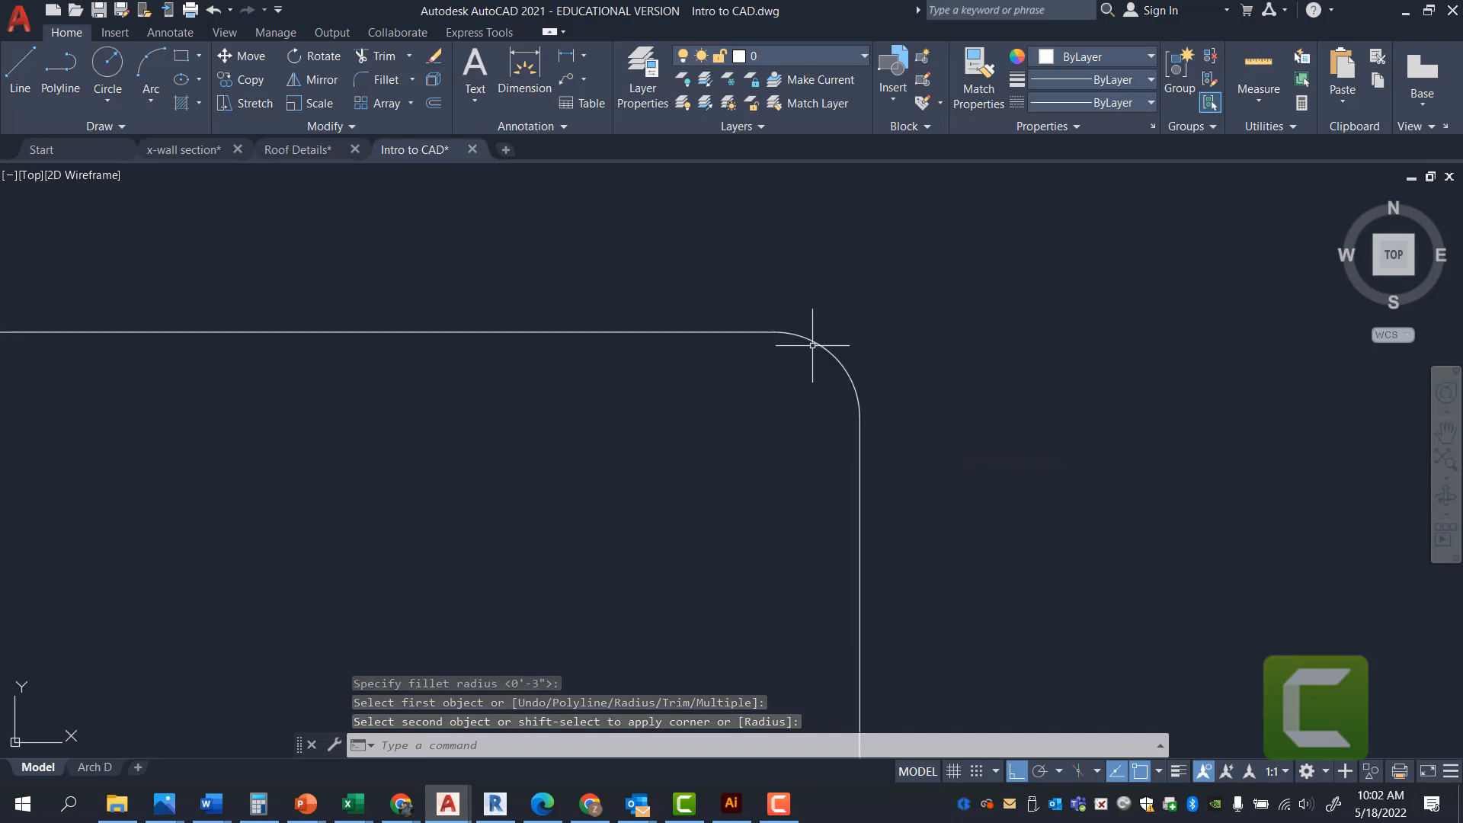
{"action": "type", "text": "c"}
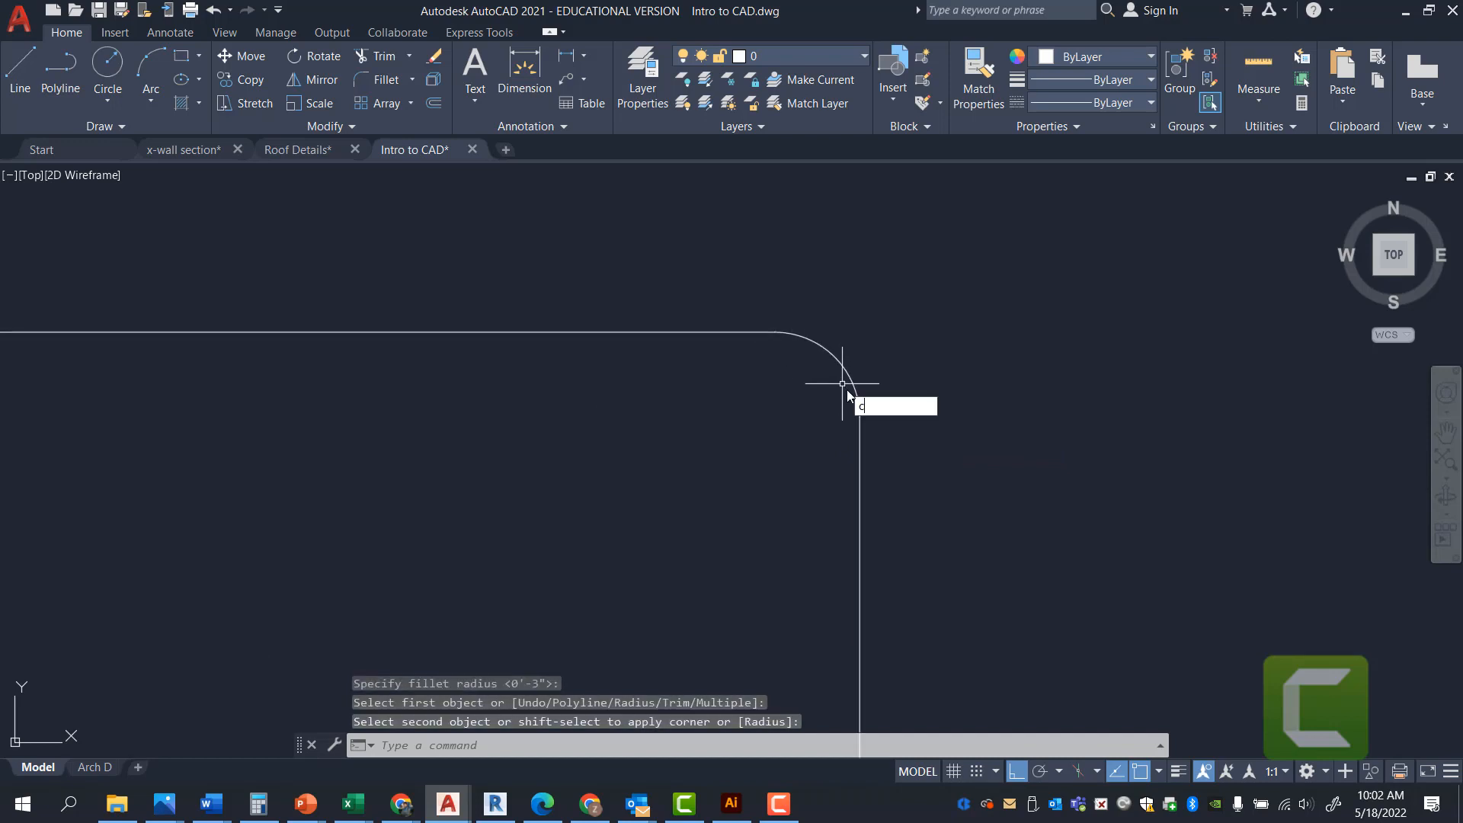
{"action": "left_click", "coordinate": [939, 424]}
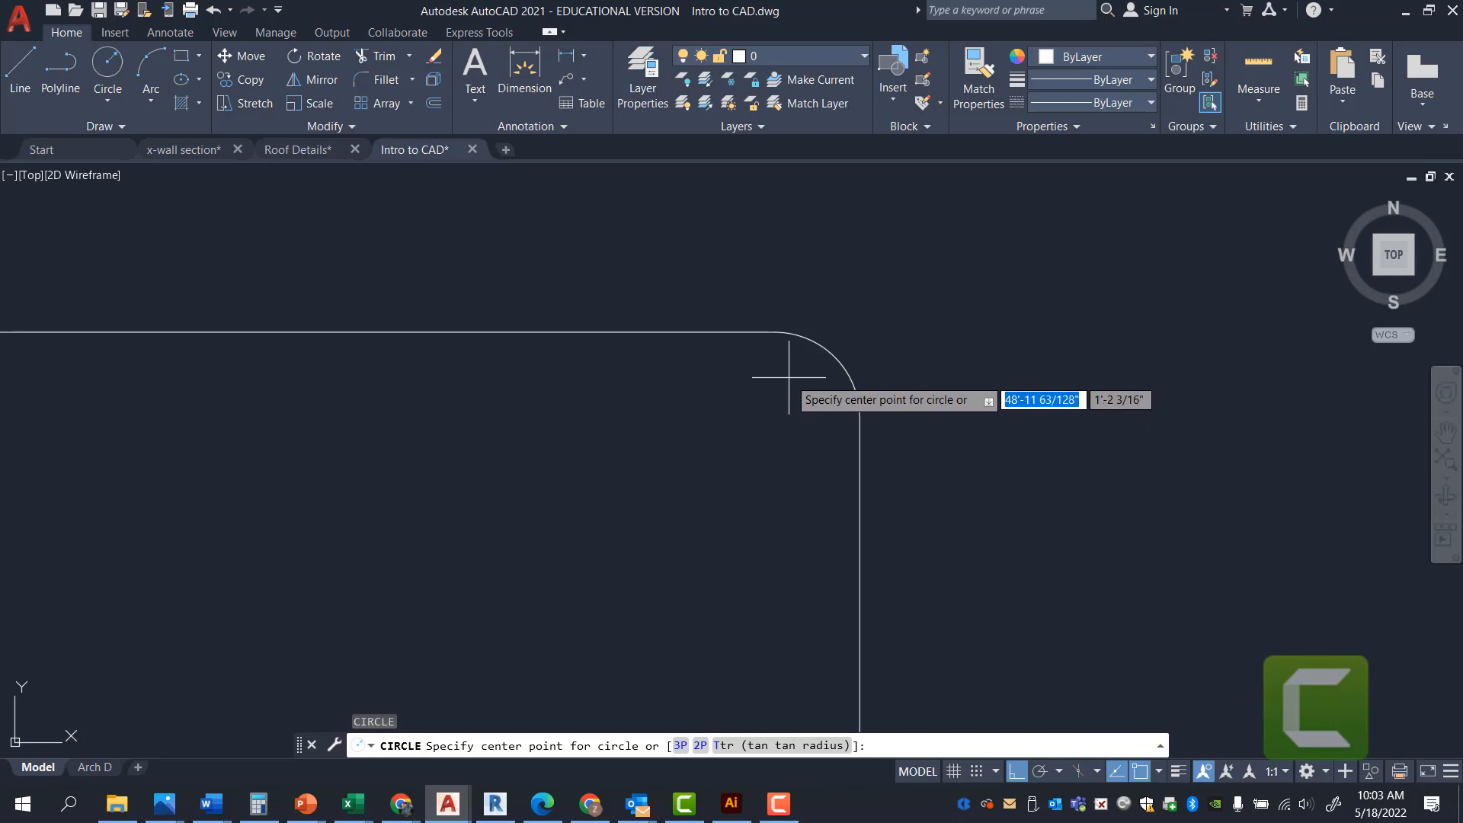
{"action": "left_click", "coordinate": [775, 417]}
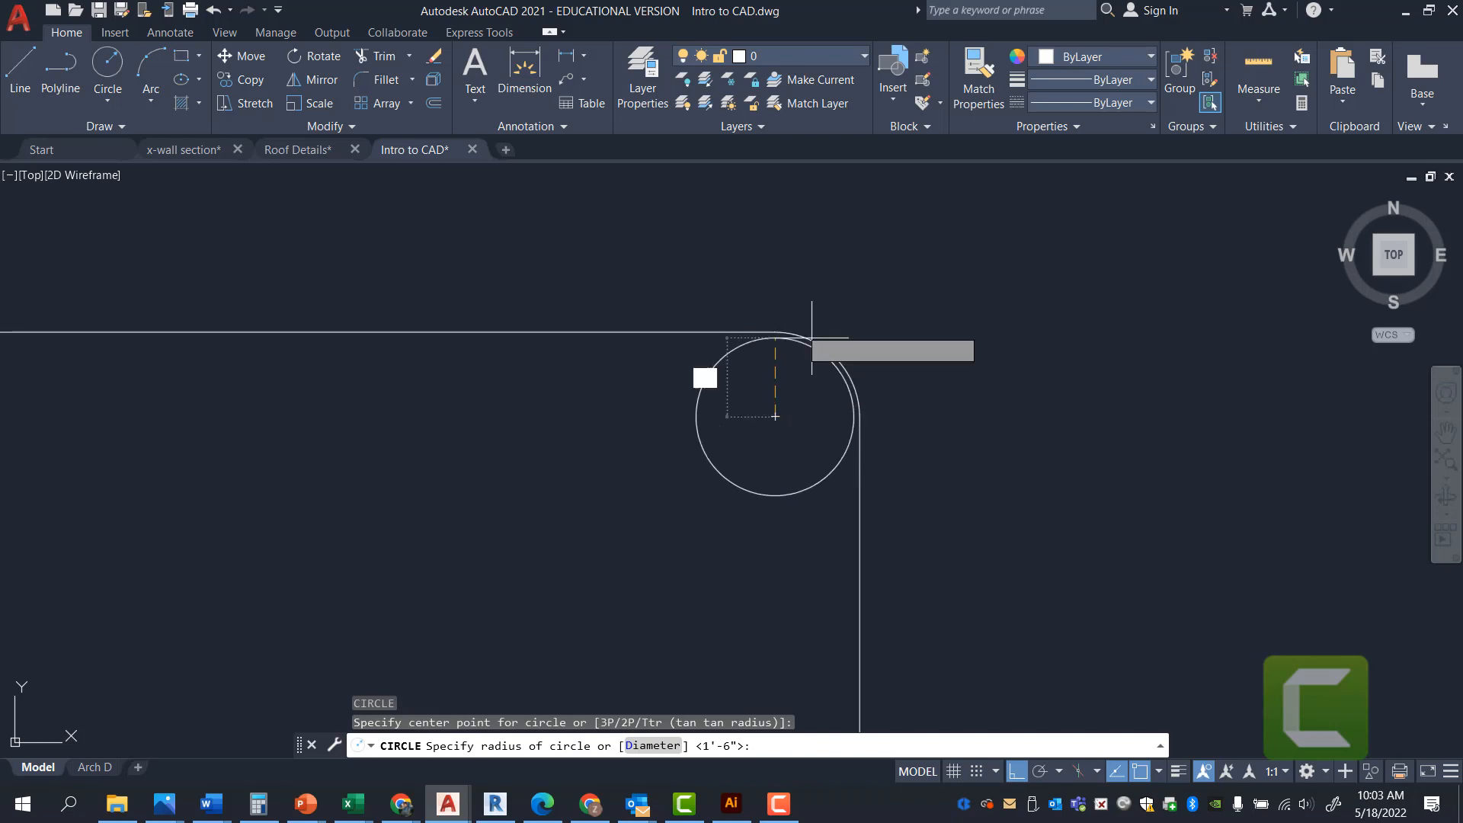
{"action": "key", "text": "Escape"}
{"action": "key", "text": "Escape"}
{"action": "scroll", "coordinate": [784, 415], "scroll_direction": "down", "scroll_amount": 2}
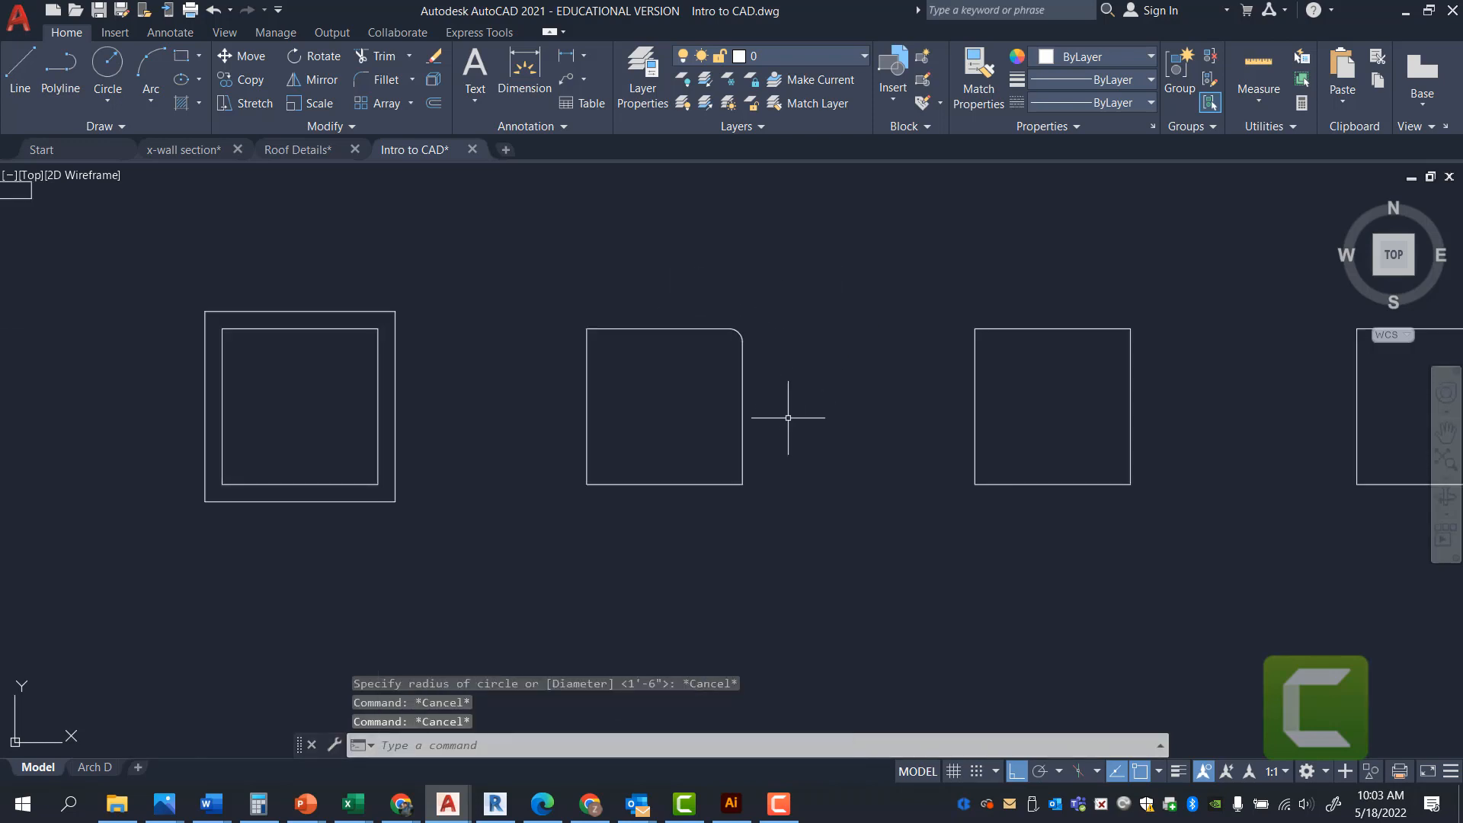
- Chamfer the lower-right corner of the filleted square with both distances set to 3 inches
{"action": "scroll", "coordinate": [758, 418], "scroll_direction": "up", "scroll_amount": 2}
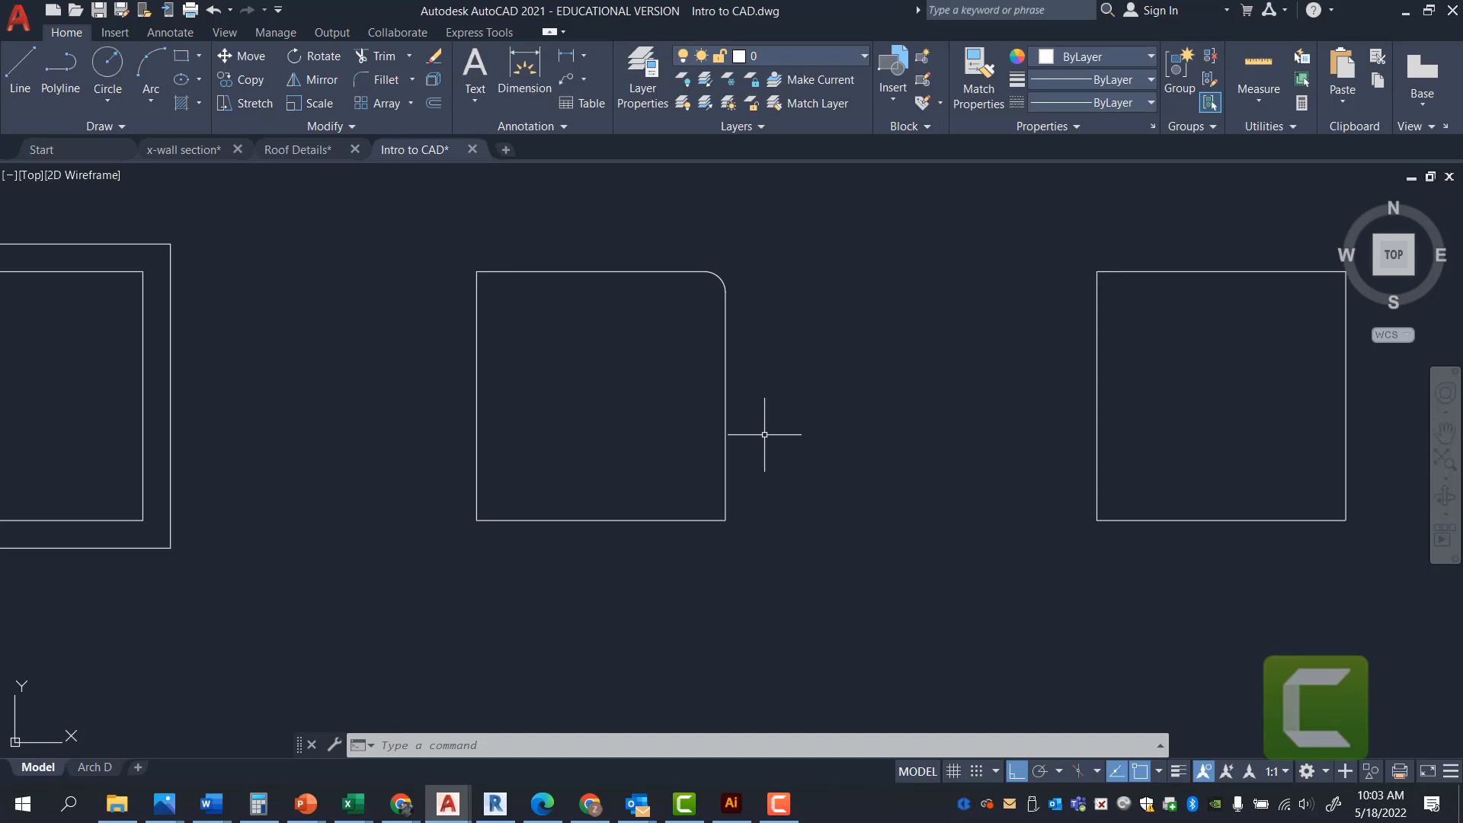
{"action": "type", "text": "c"}
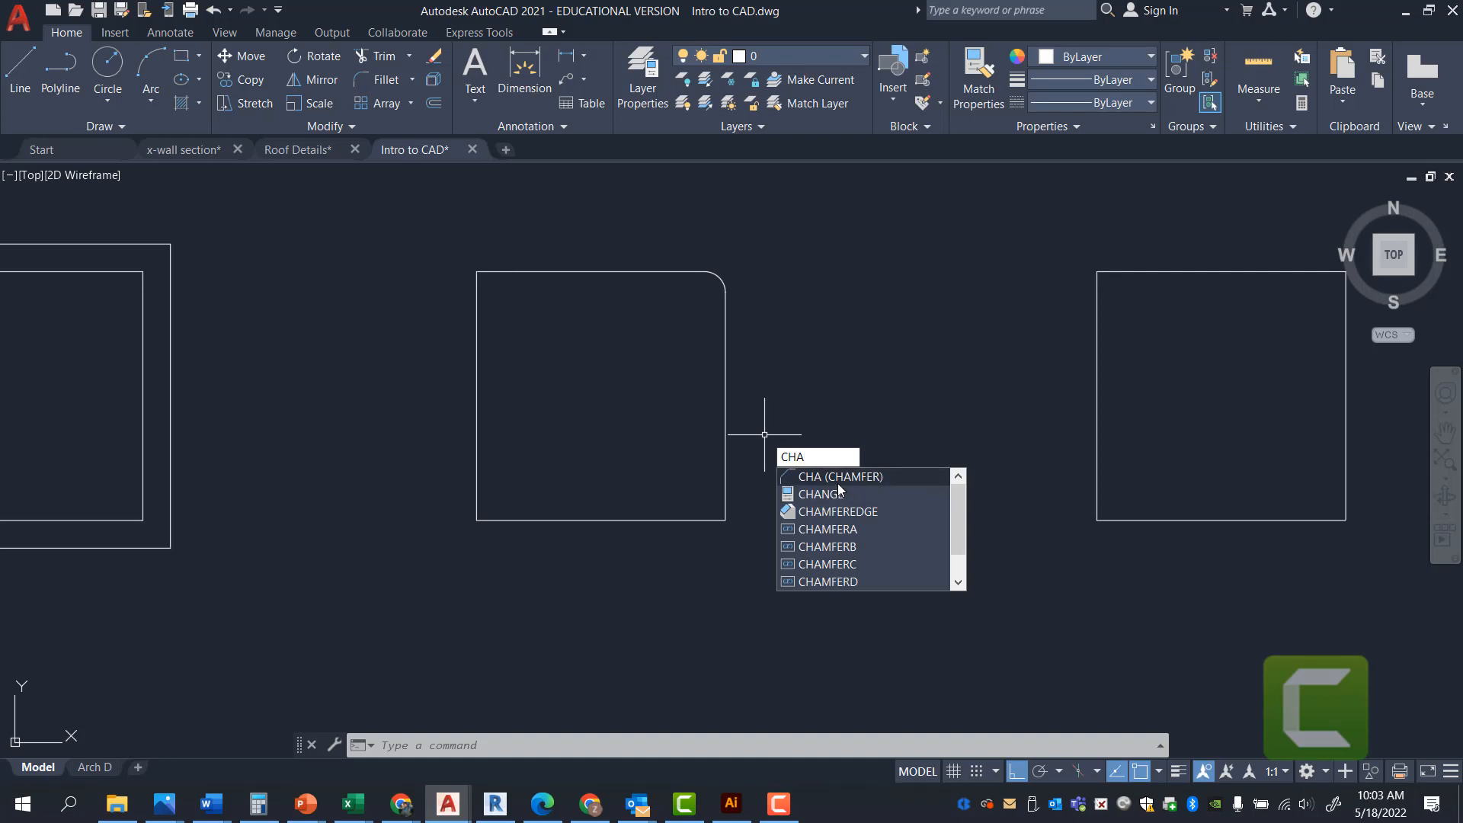
{"action": "left_click", "coordinate": [838, 484]}
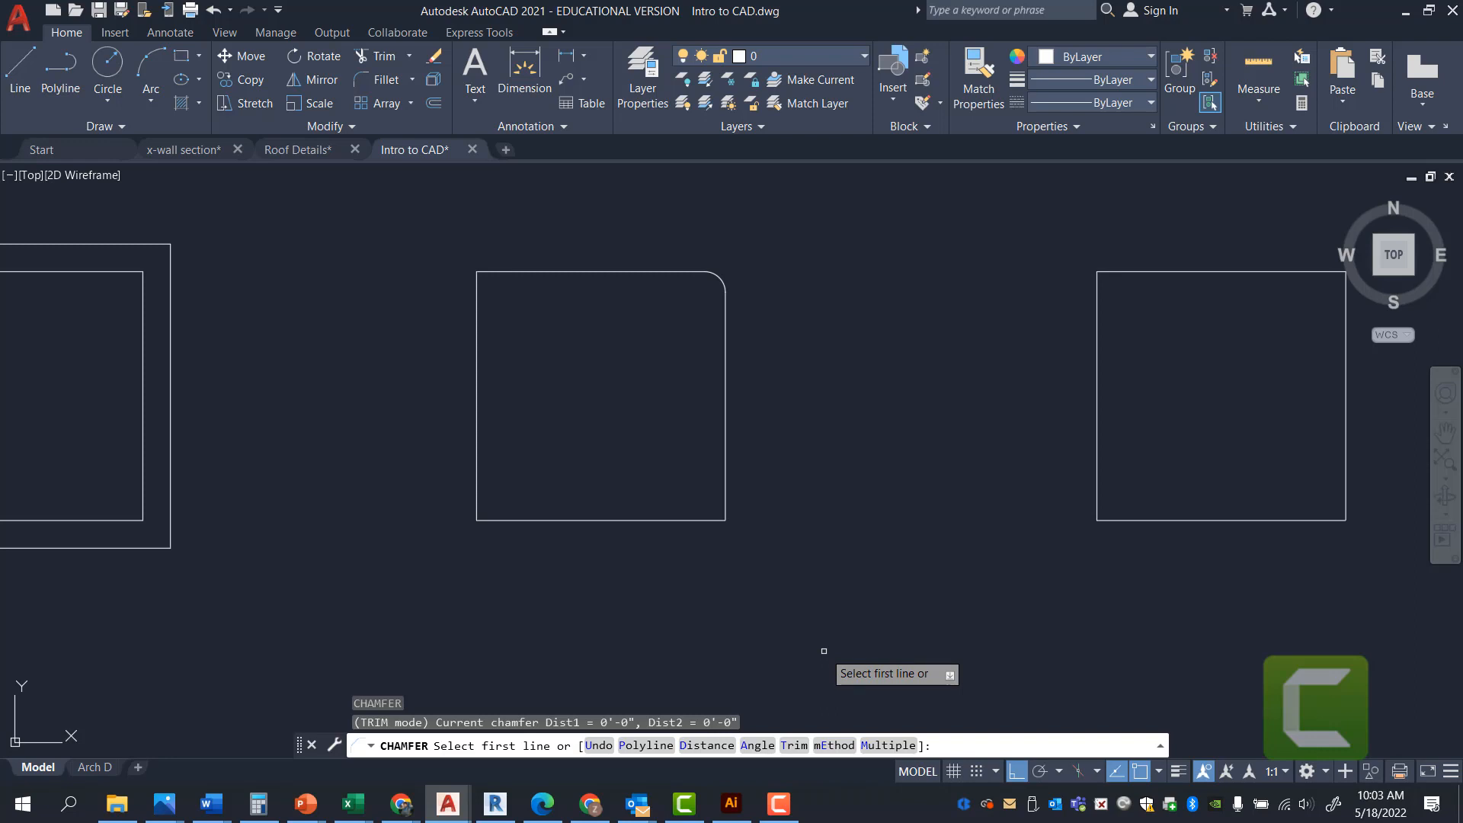
{"action": "type", "text": "3"}
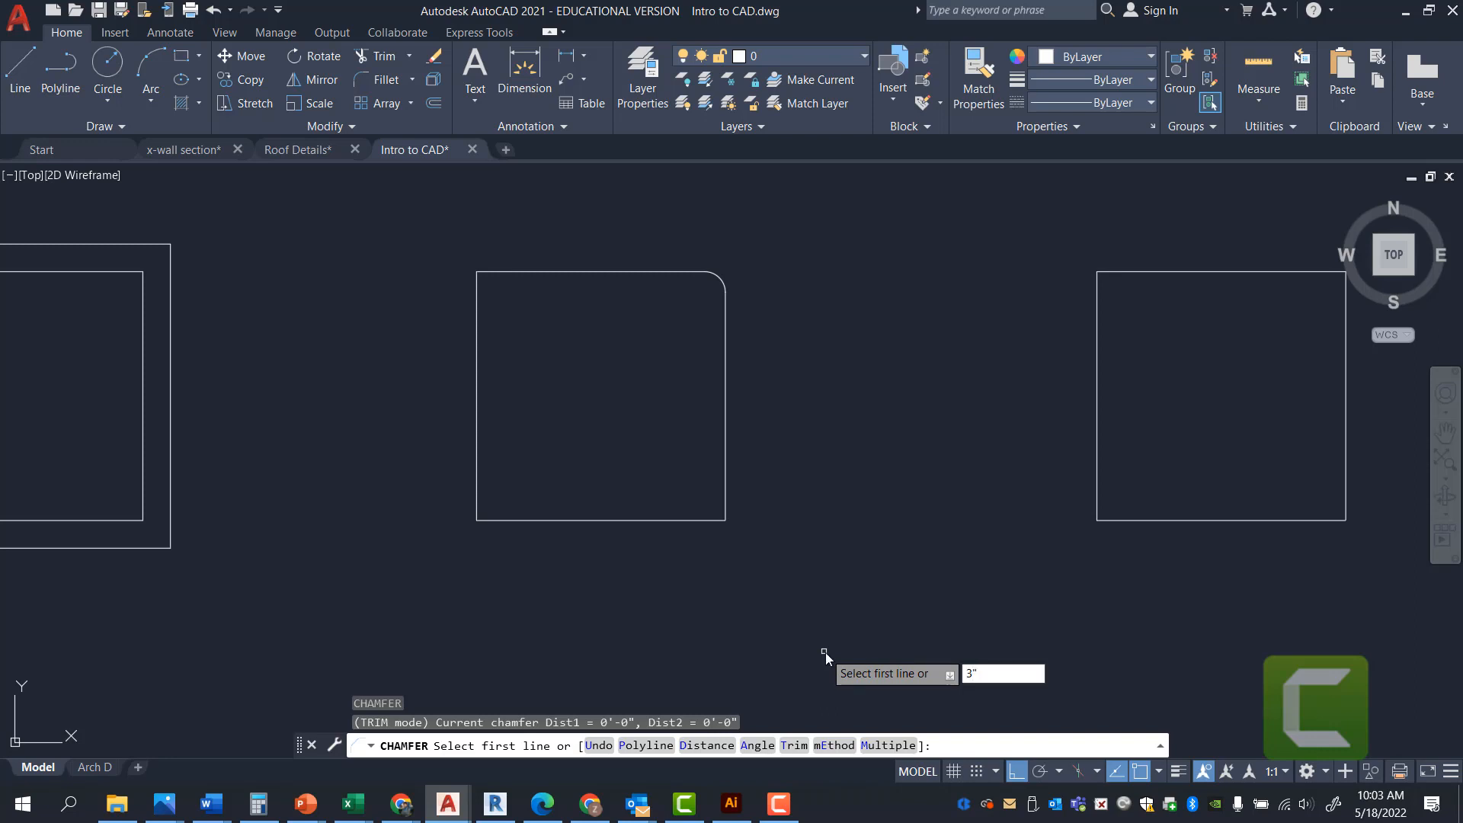
{"action": "left_click", "coordinate": [710, 745]}
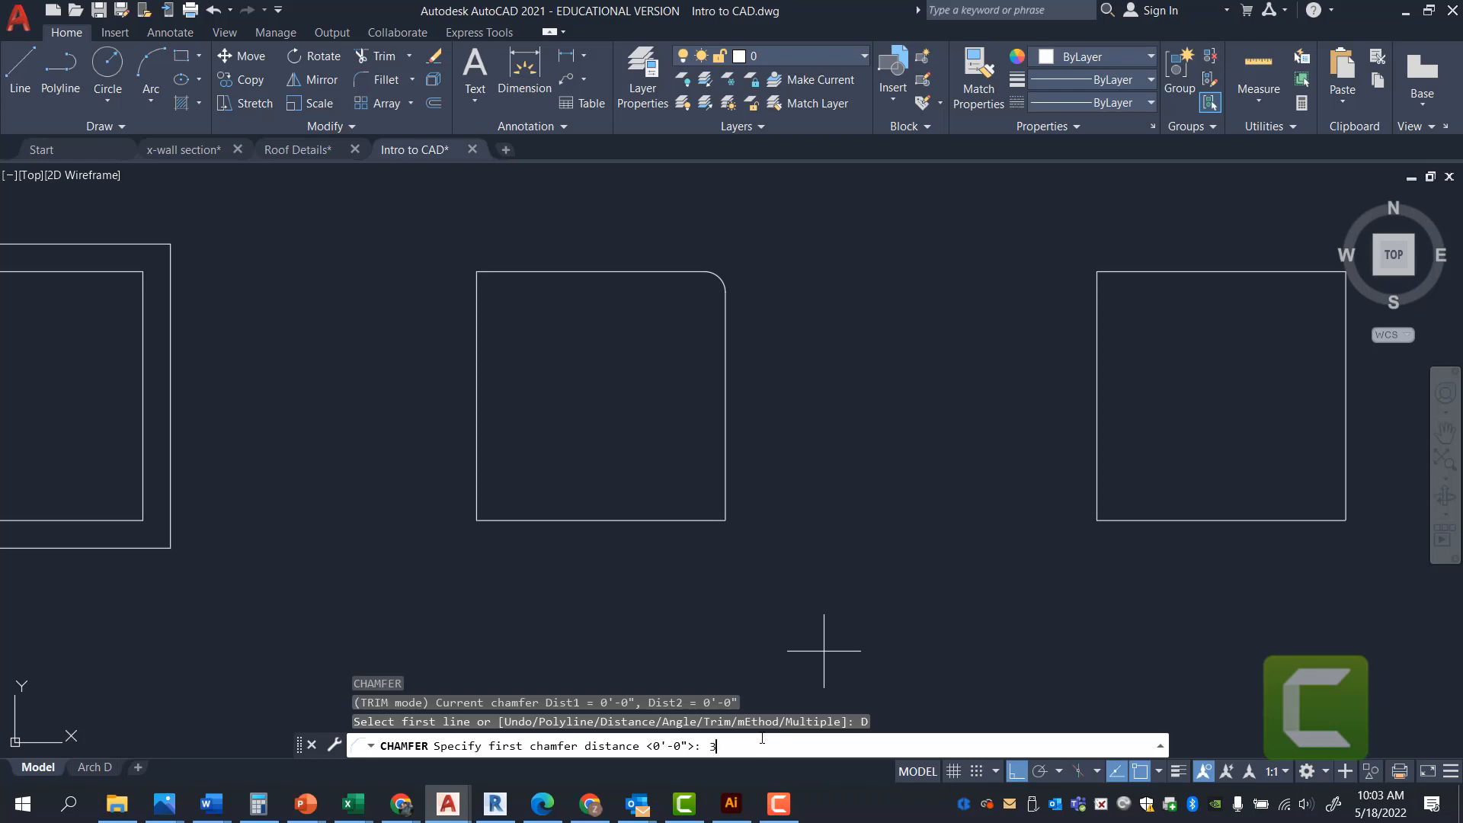
{"action": "key", "text": "Return"}
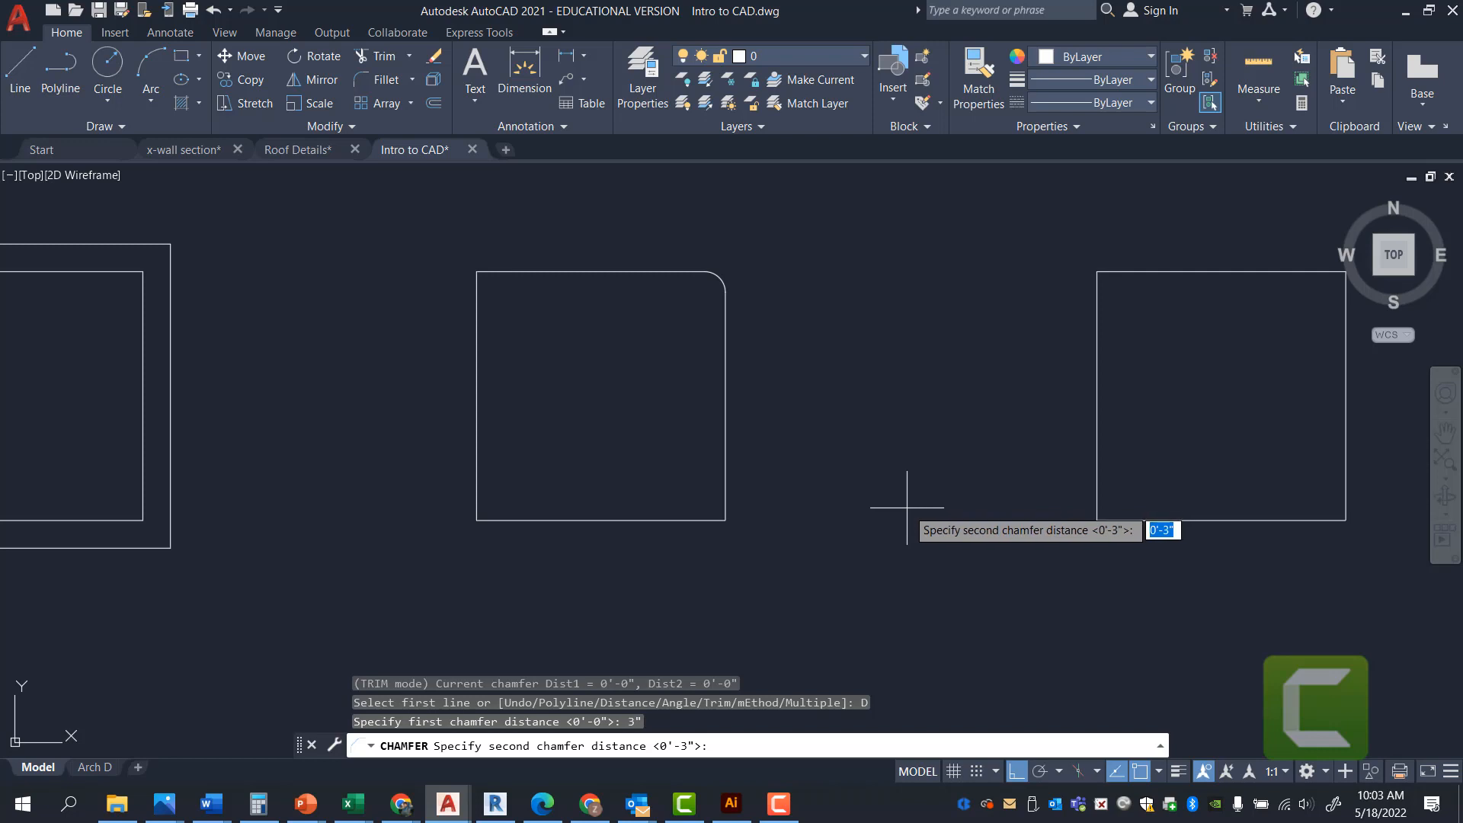
{"action": "key", "text": "Return"}
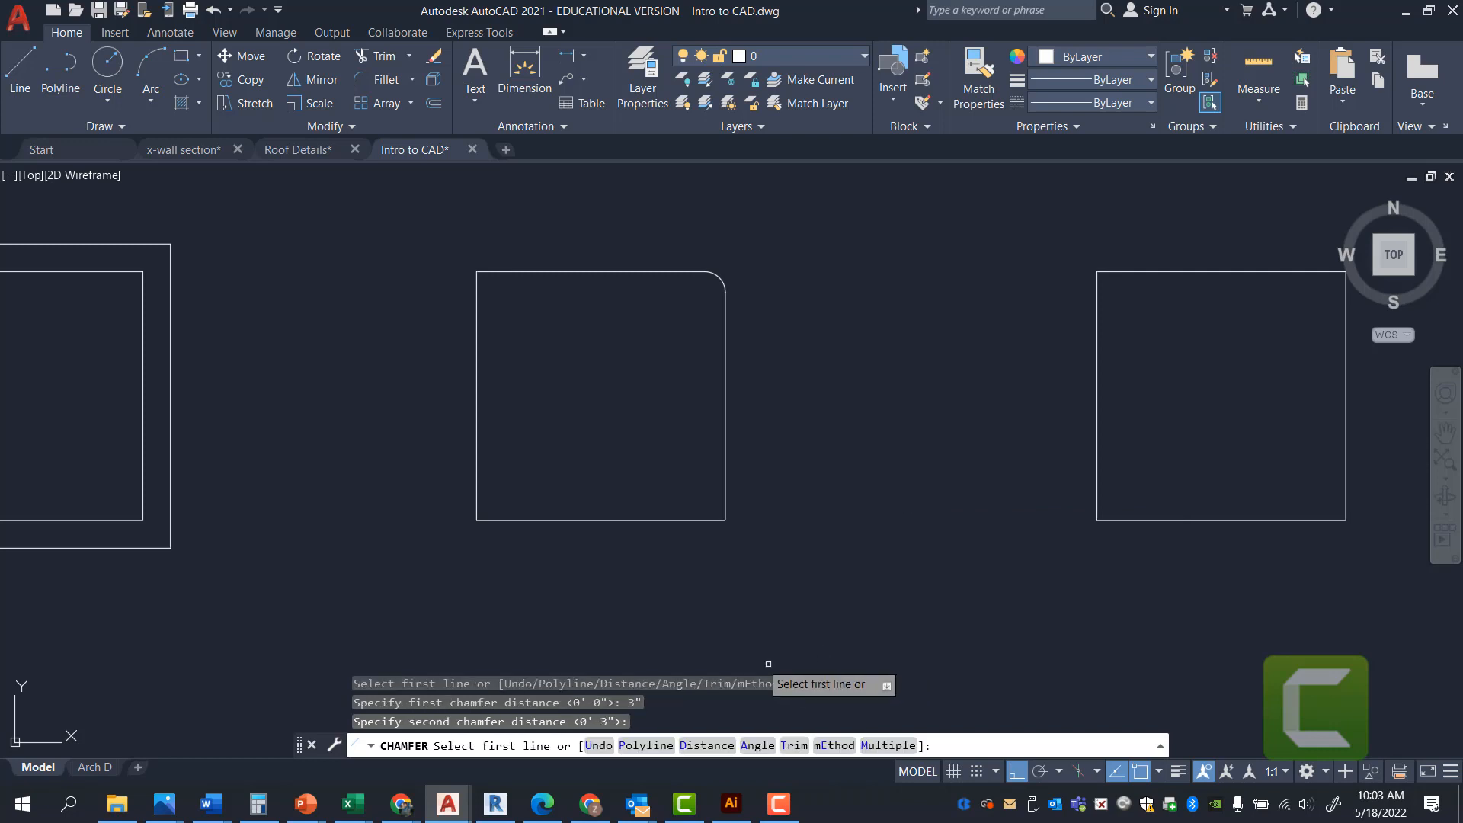
{"action": "left_click", "coordinate": [728, 467]}
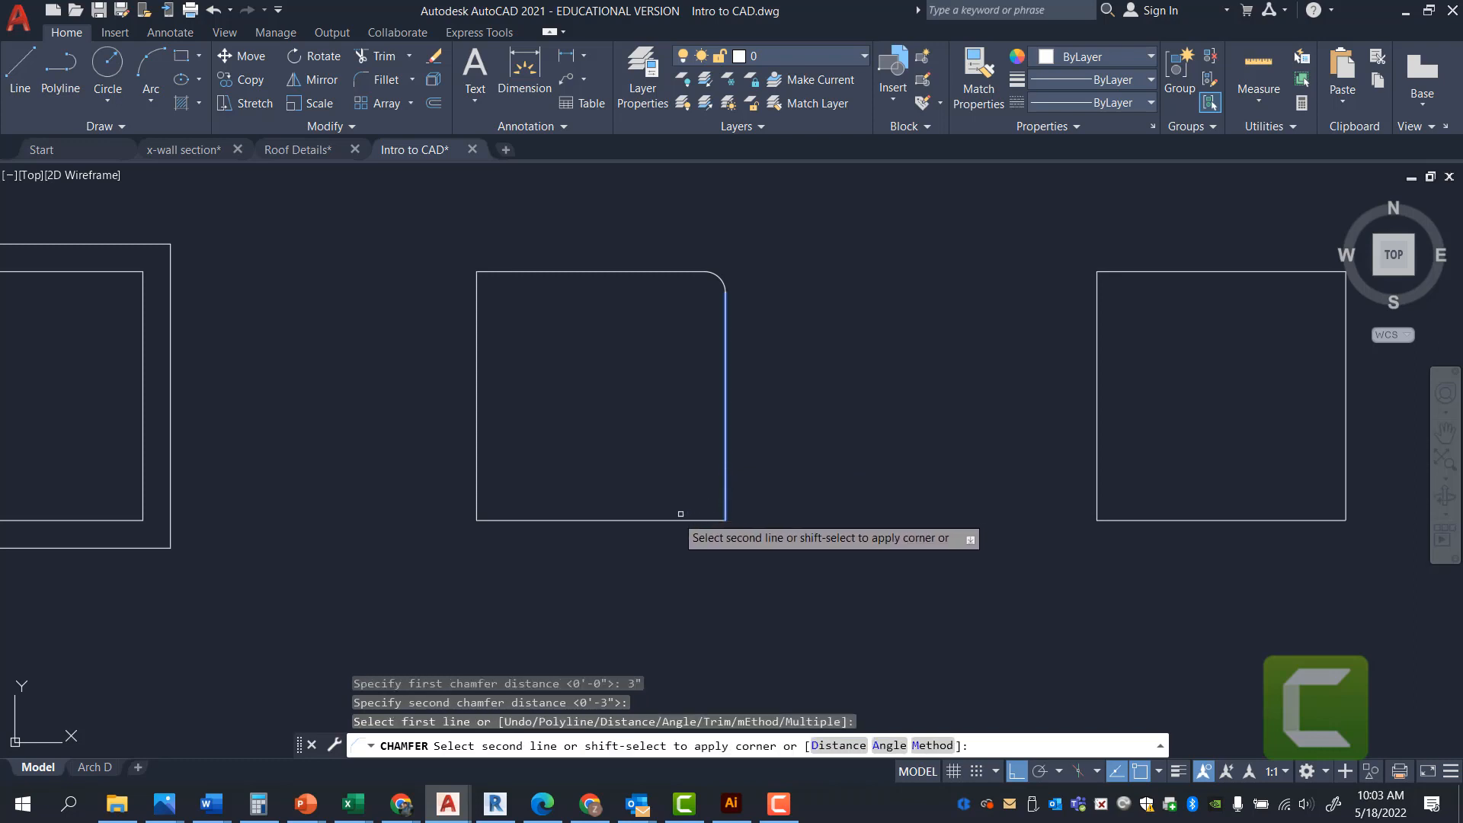
{"action": "left_click", "coordinate": [659, 522]}
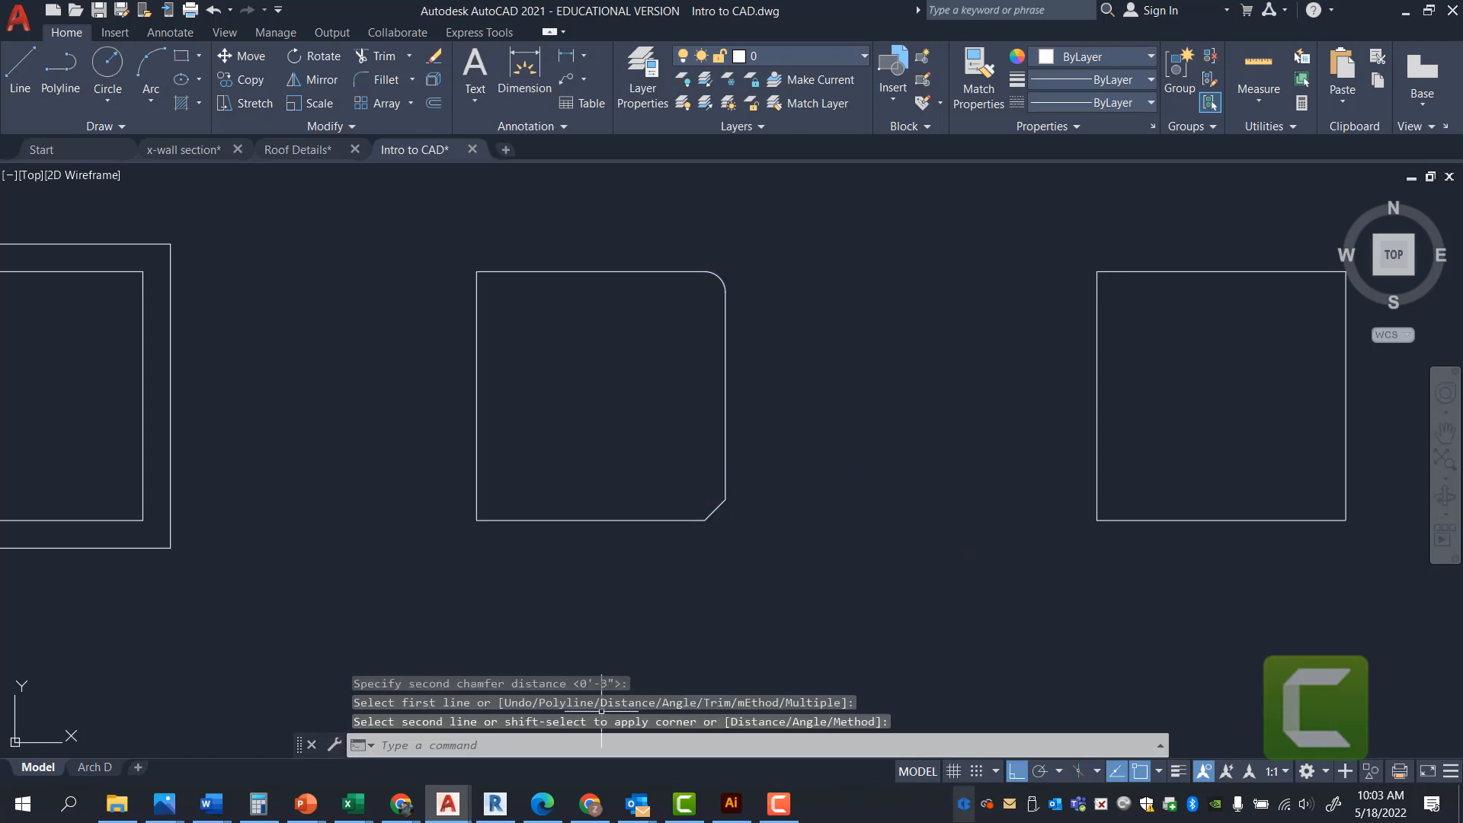
- Check the chamfer's vertical distance with a temporary line preview from its upper endpoint down to the lower edge's level
{"action": "scroll", "coordinate": [708, 507], "scroll_direction": "up", "scroll_amount": 6}
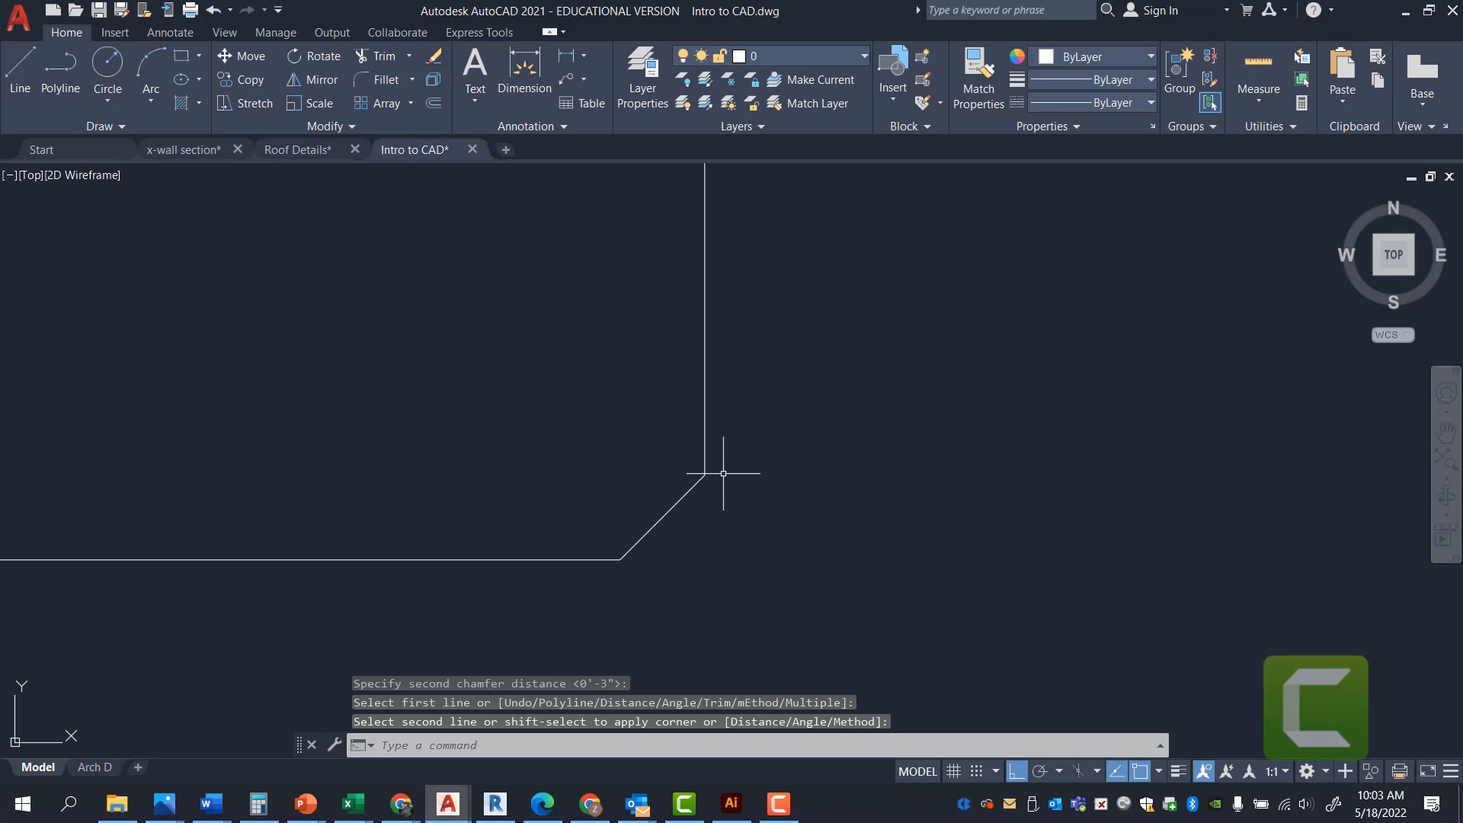
{"action": "key", "text": "Escape"}
{"action": "key", "text": "Escape"}
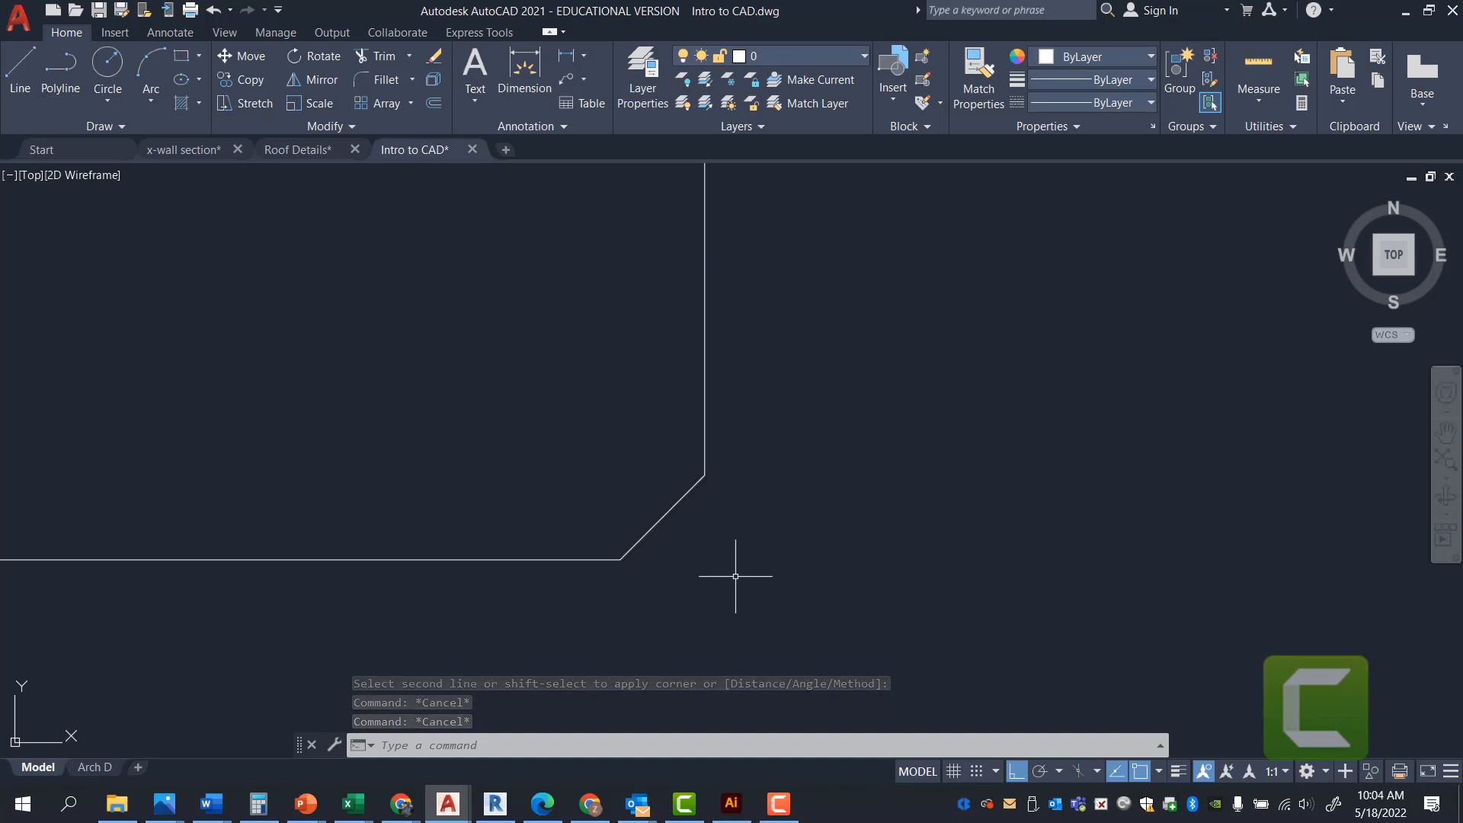
{"action": "type", "text": "l"}
{"action": "key", "text": "Return"}
{"action": "left_click", "coordinate": [704, 474]}
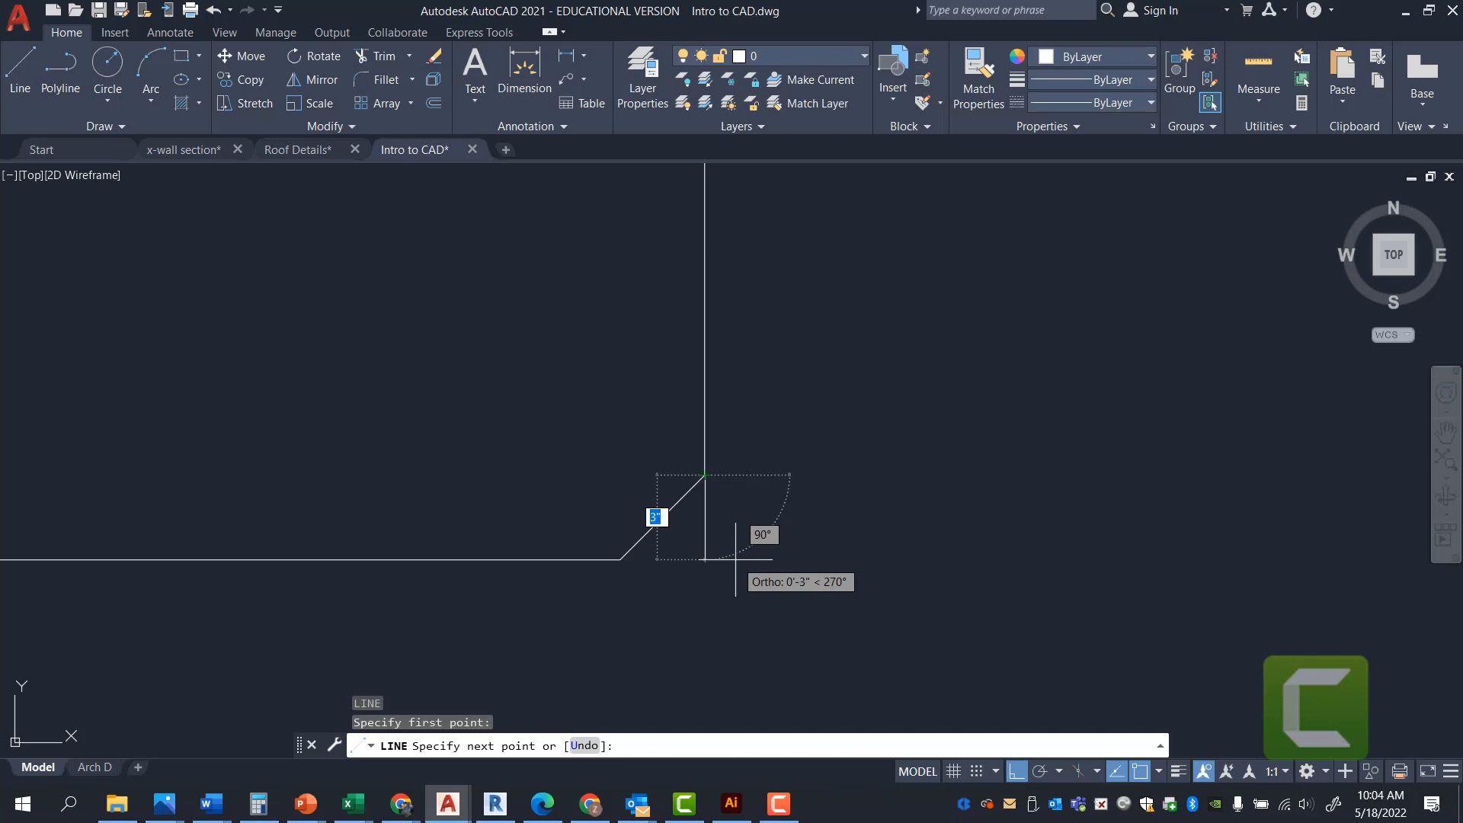
{"action": "key", "text": "Escape"}
{"action": "key", "text": "Escape"}
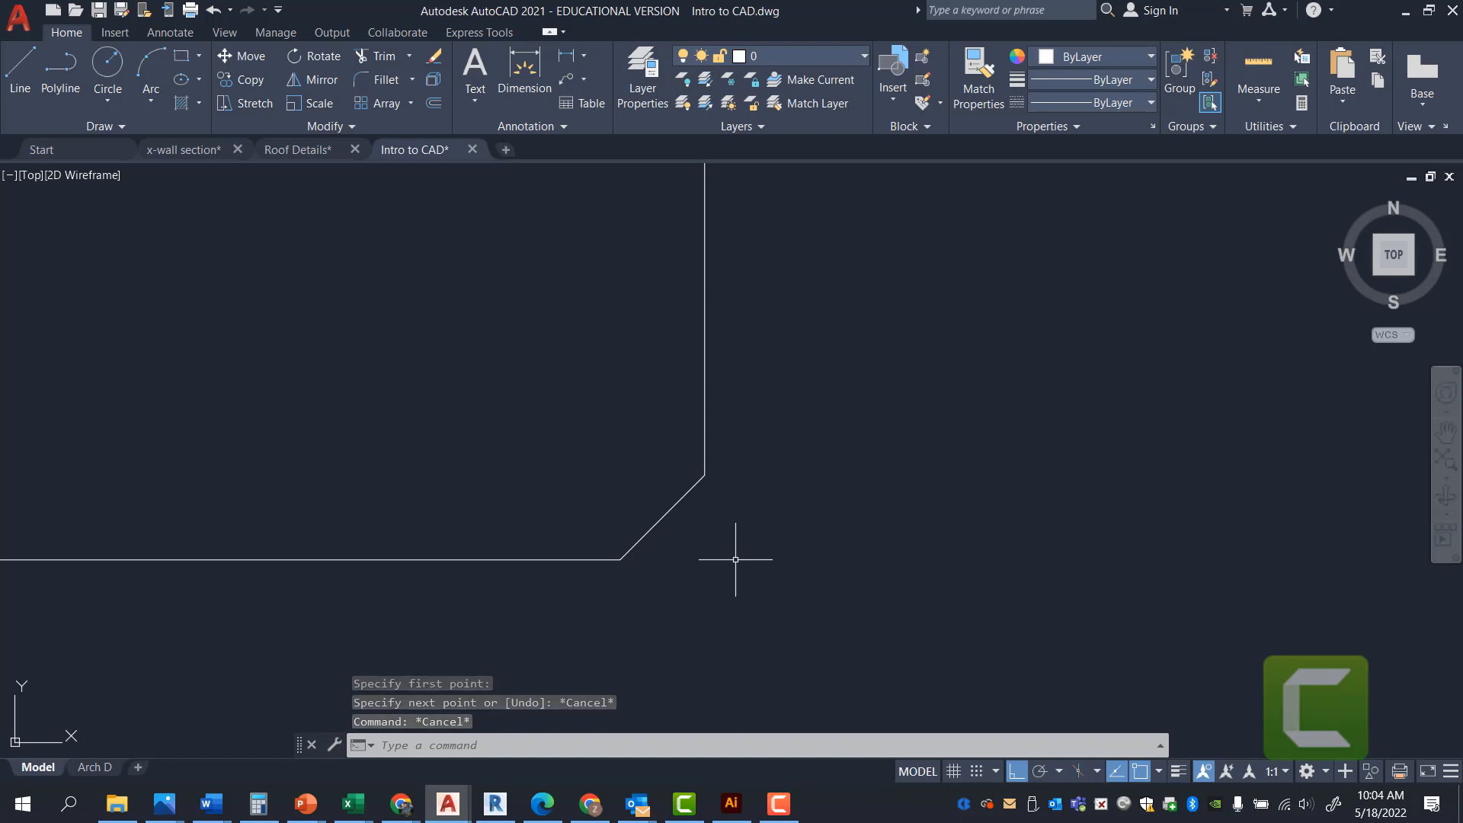
- Try to chamfer the square's lower-right corner by angle, with a 30-inch length and the angle picked from two points with Ortho off
{"action": "type", "text": "c"}
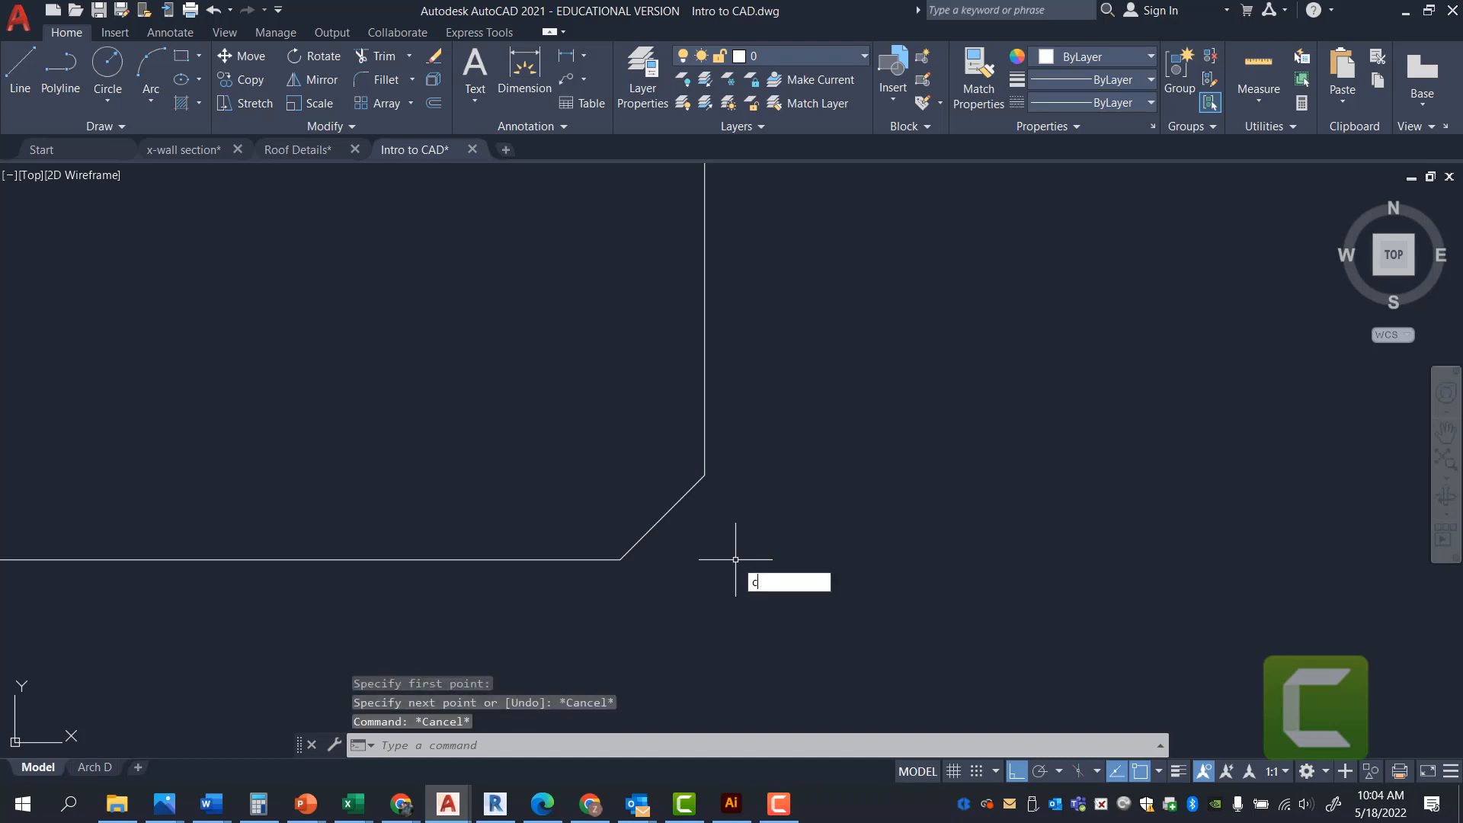
{"action": "type", "text": "ha"}
{"action": "key", "text": "Return"}
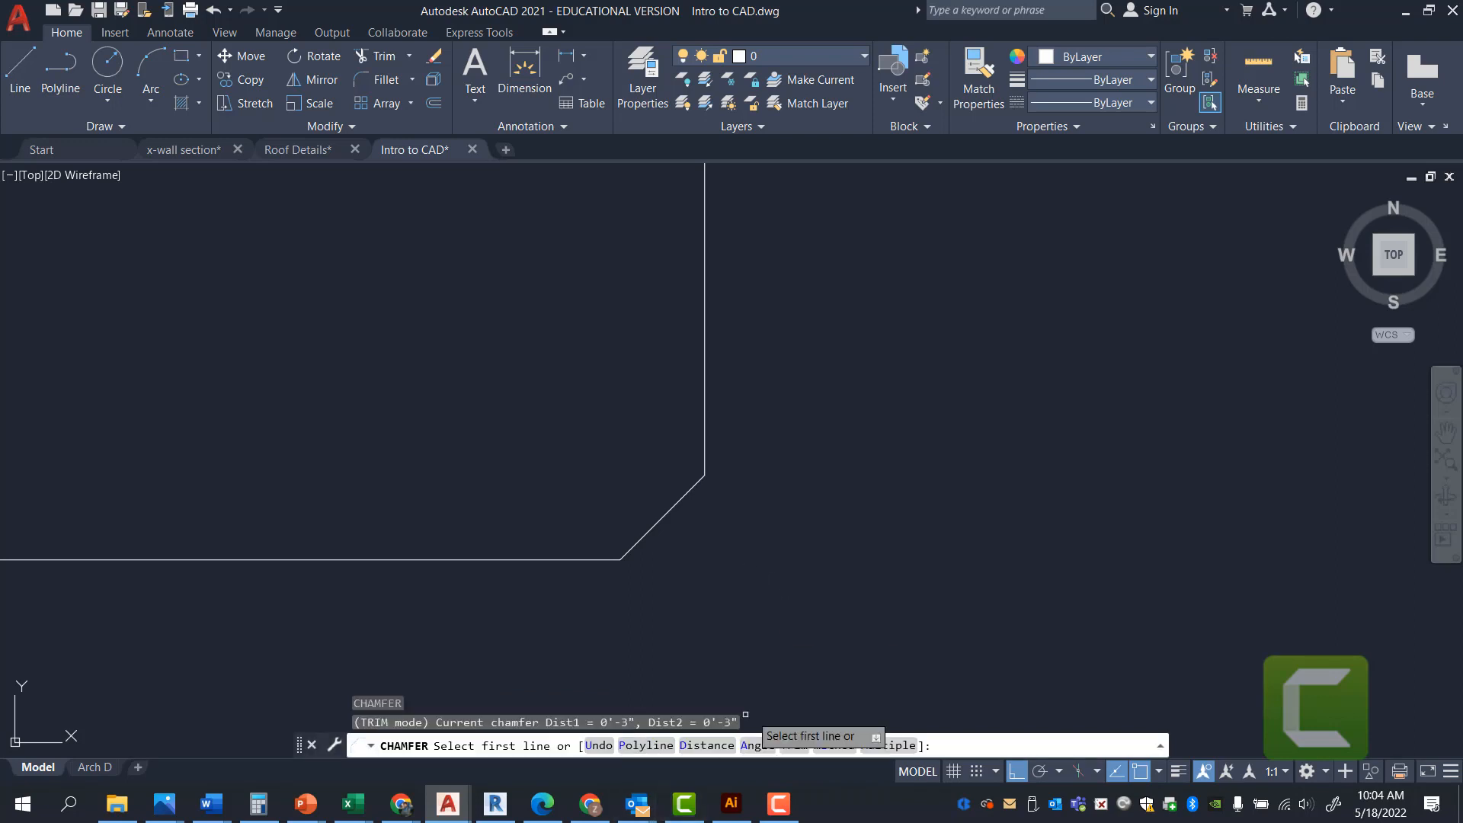
{"action": "left_click", "coordinate": [757, 745]}
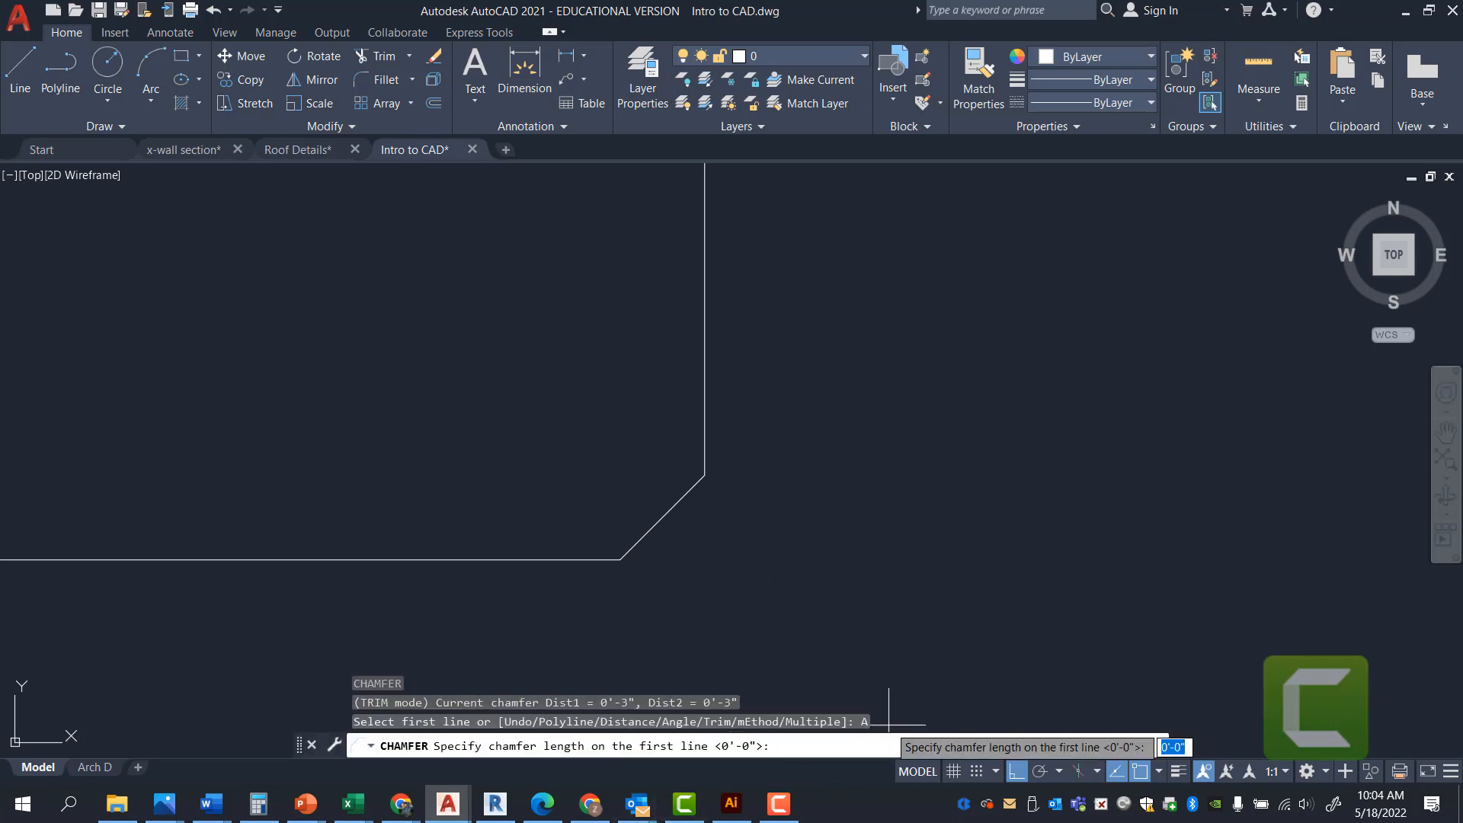
{"action": "type", "text": "30"}
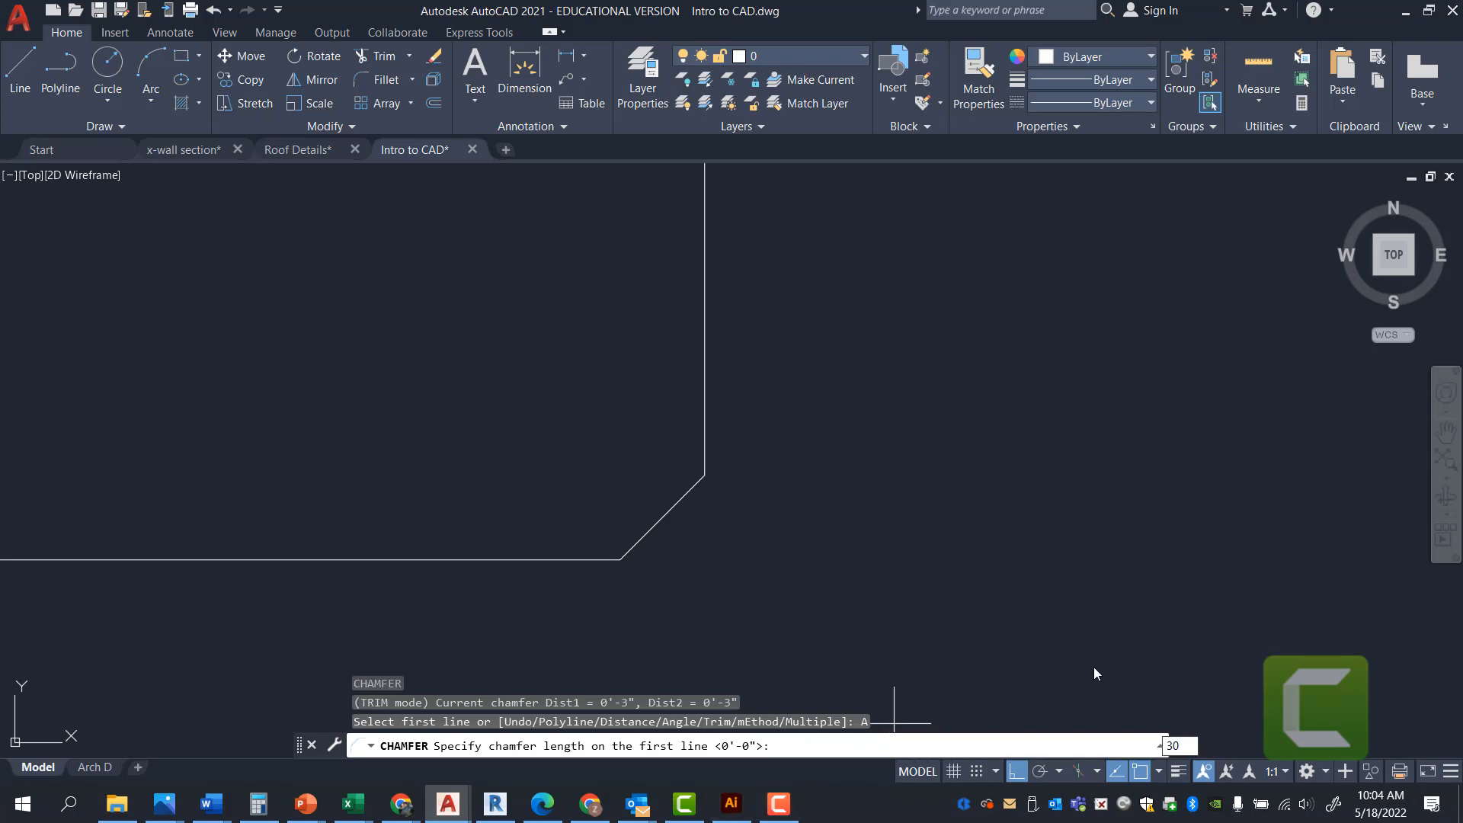
{"action": "key", "text": "Return"}
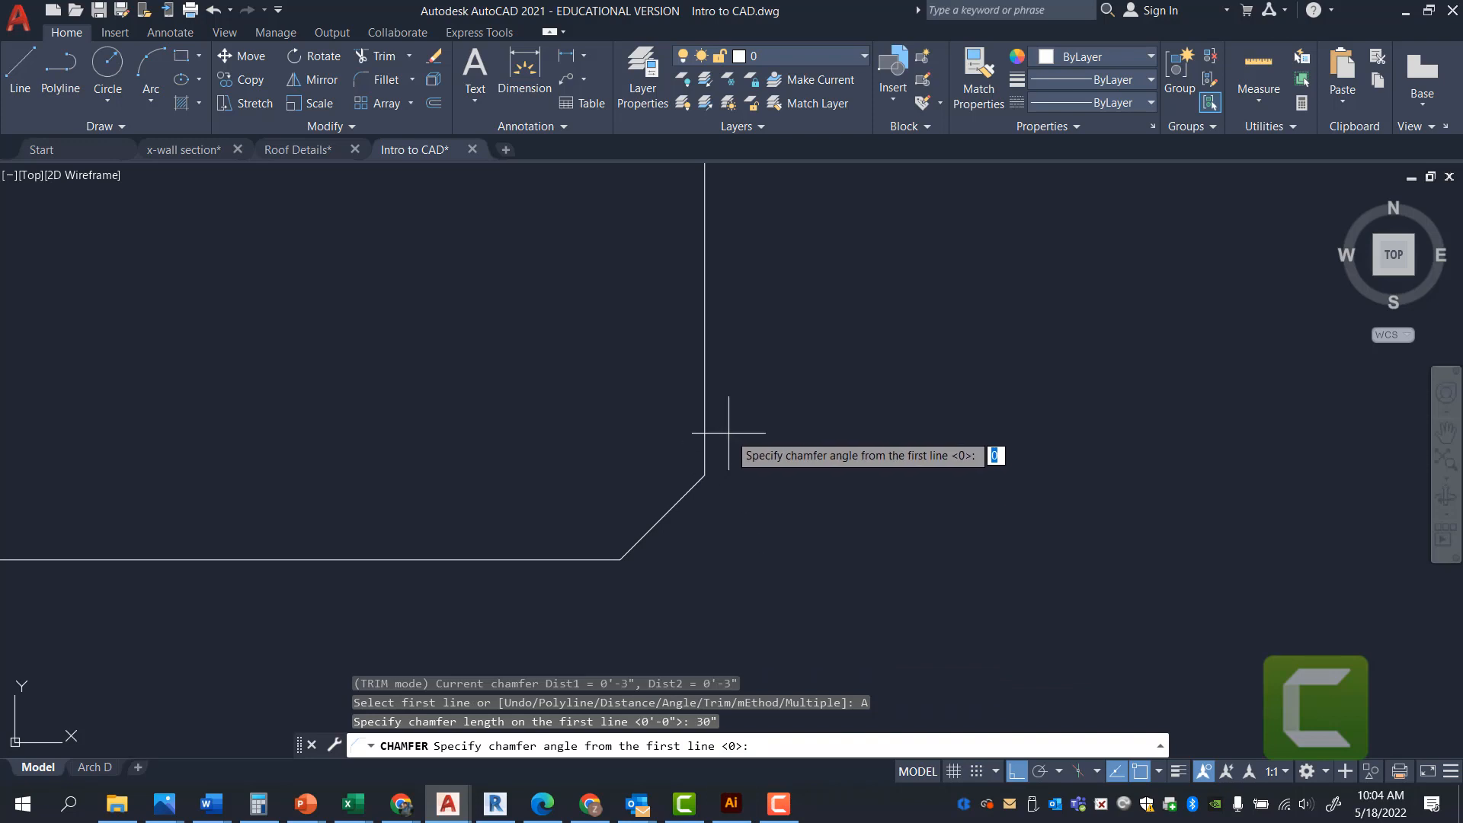
{"action": "left_click", "coordinate": [704, 475]}
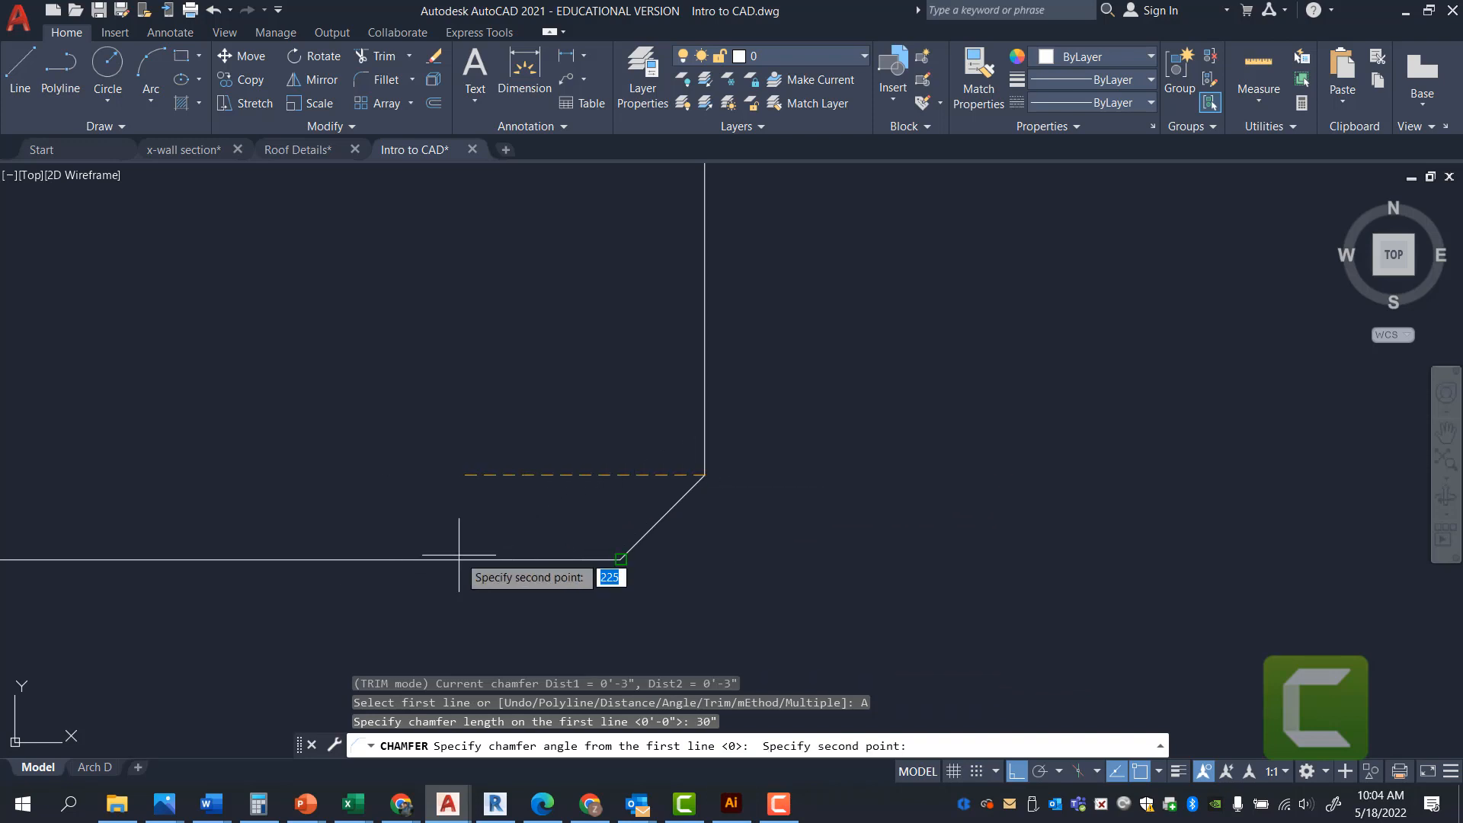
{"action": "left_click", "coordinate": [1017, 772]}
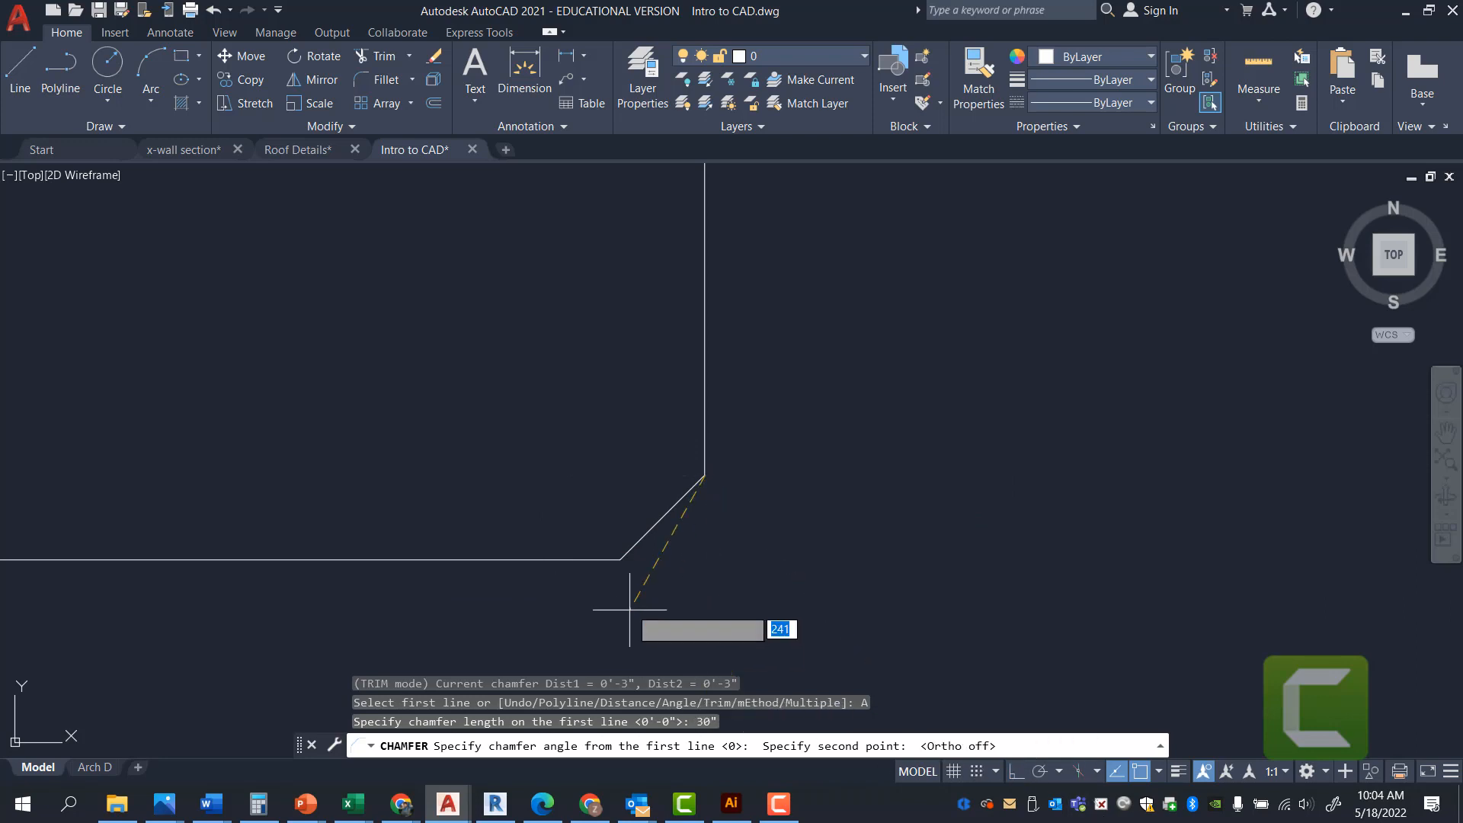
{"action": "left_click", "coordinate": [499, 561]}
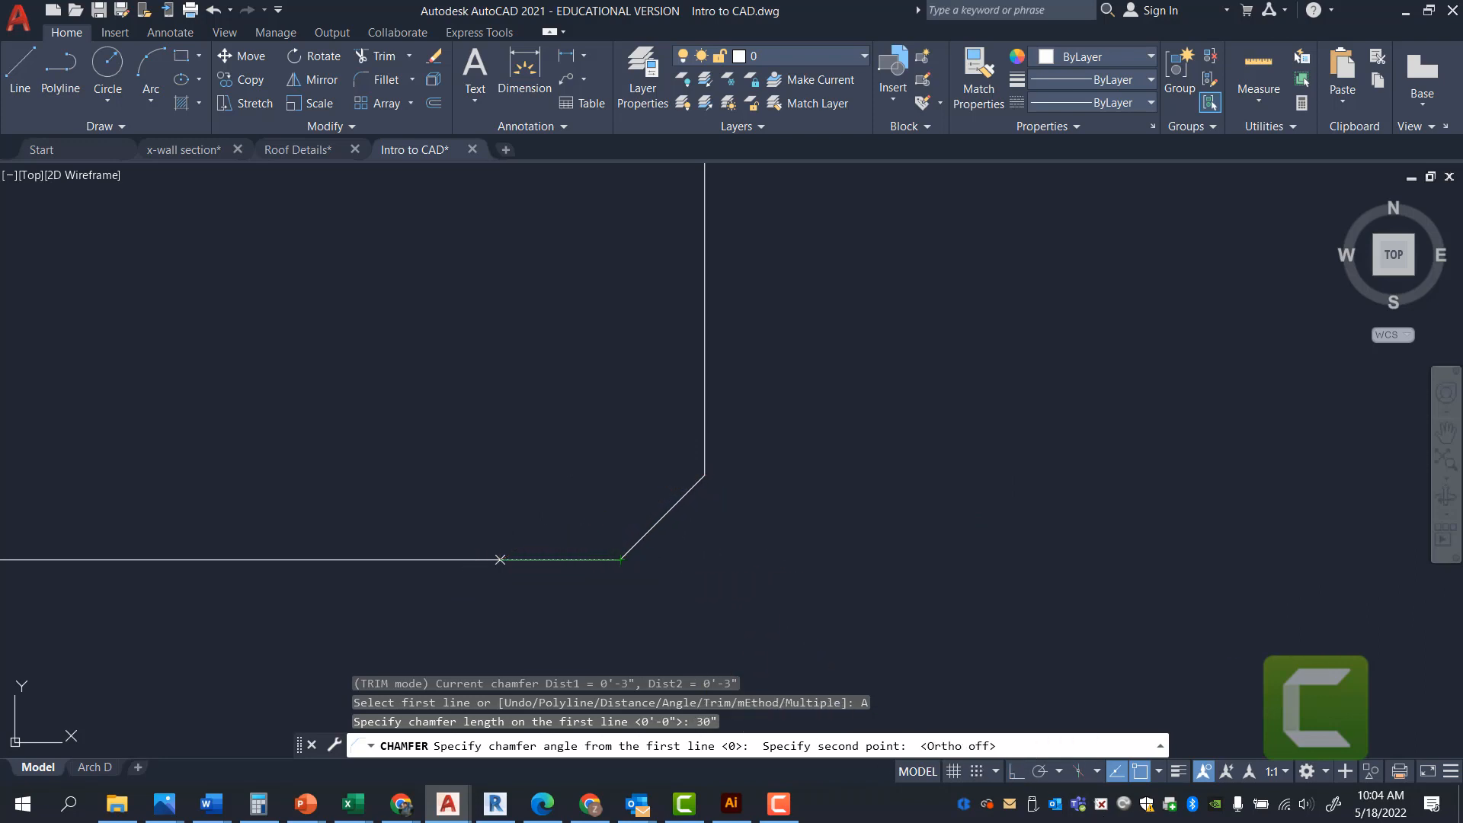
{"action": "left_click", "coordinate": [705, 380]}
{"action": "left_click", "coordinate": [457, 559]}
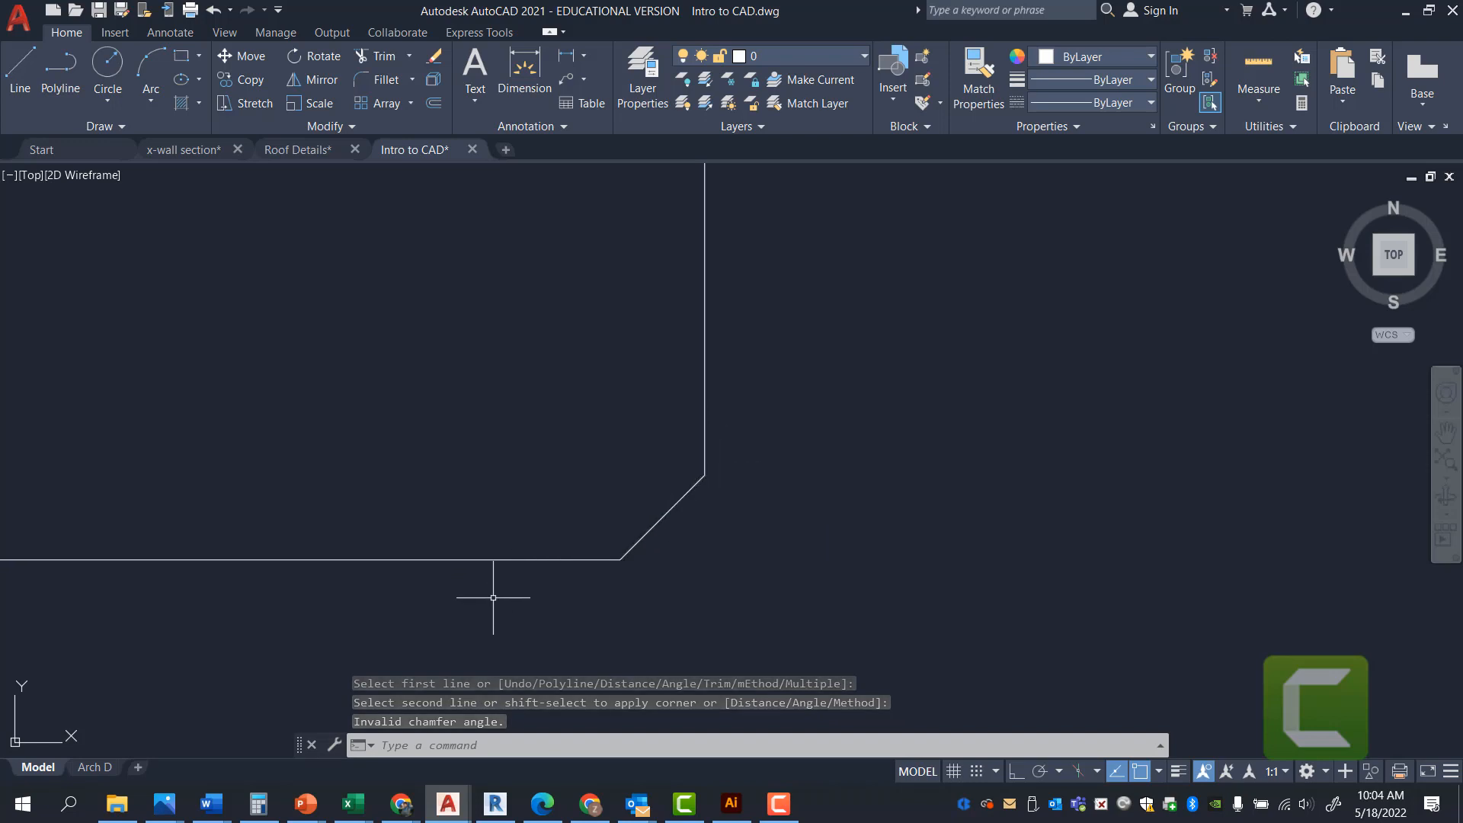
{"action": "key", "text": "Escape"}
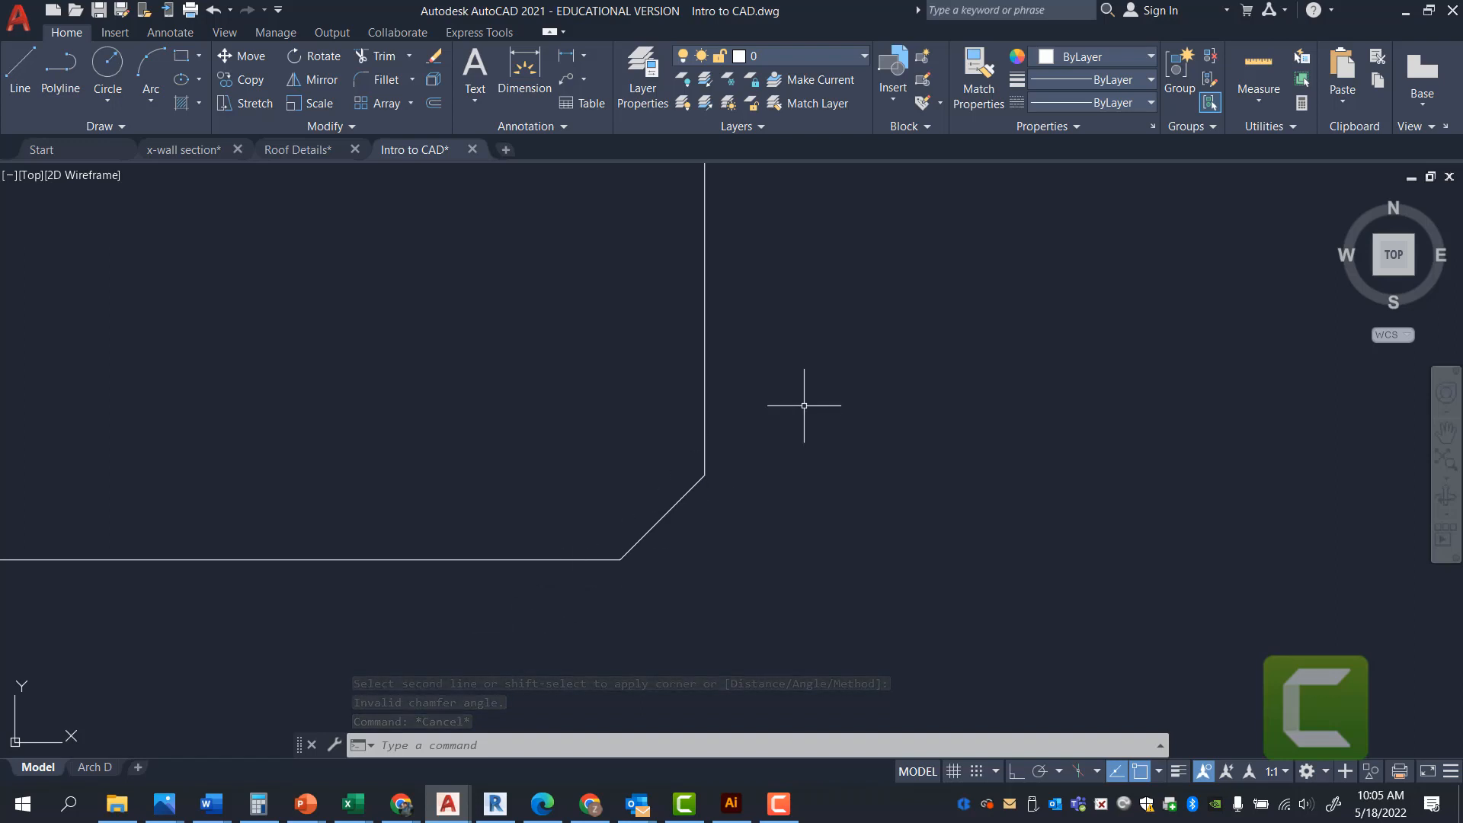
- Examine the filleted and chamfered square as a selected object and its place in the row of shapes
{"action": "scroll", "coordinate": [983, 533], "scroll_direction": "down", "scroll_amount": 4}
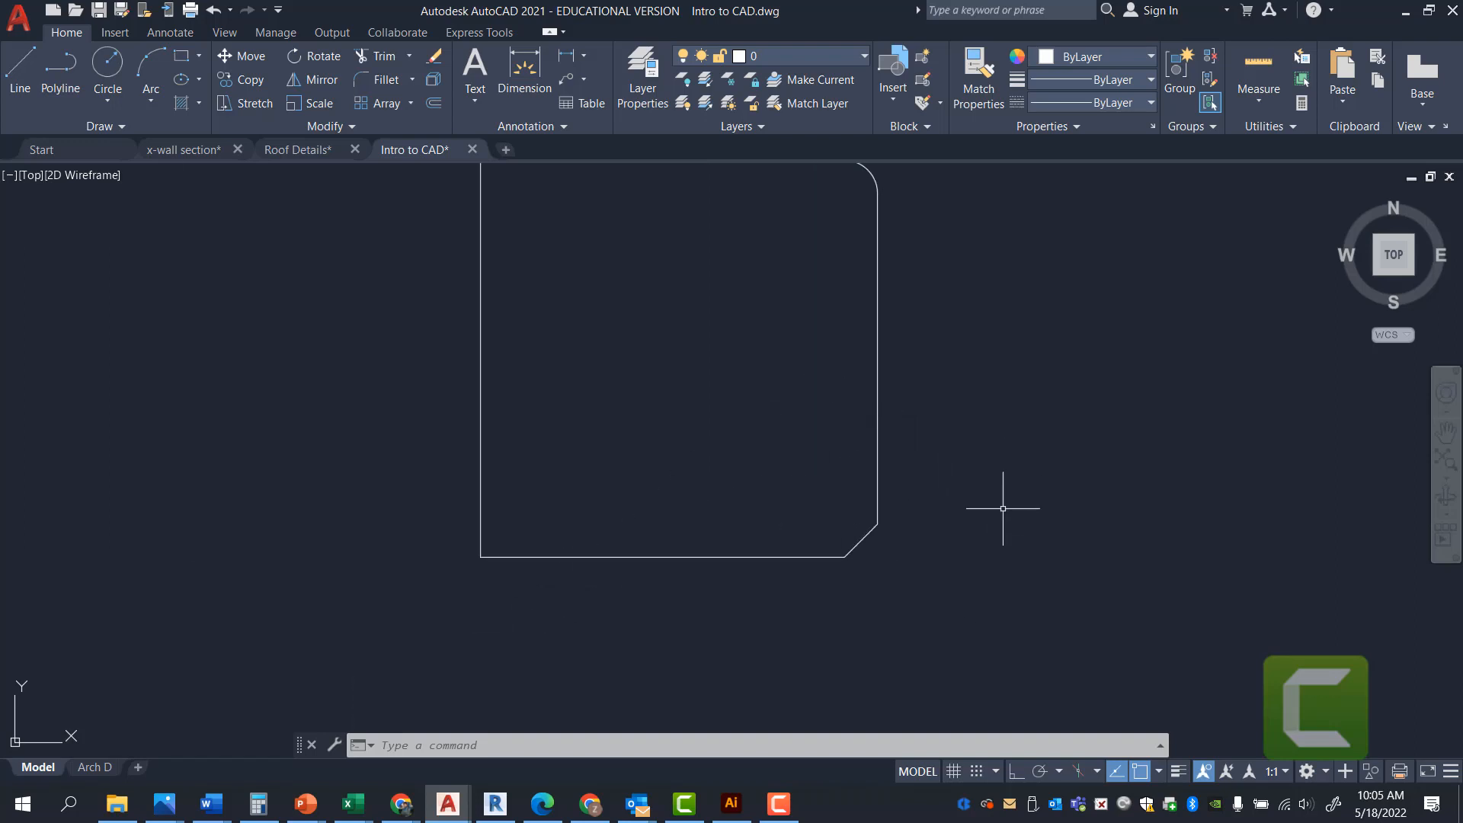
{"action": "scroll", "coordinate": [1014, 549], "scroll_direction": "down", "scroll_amount": 2}
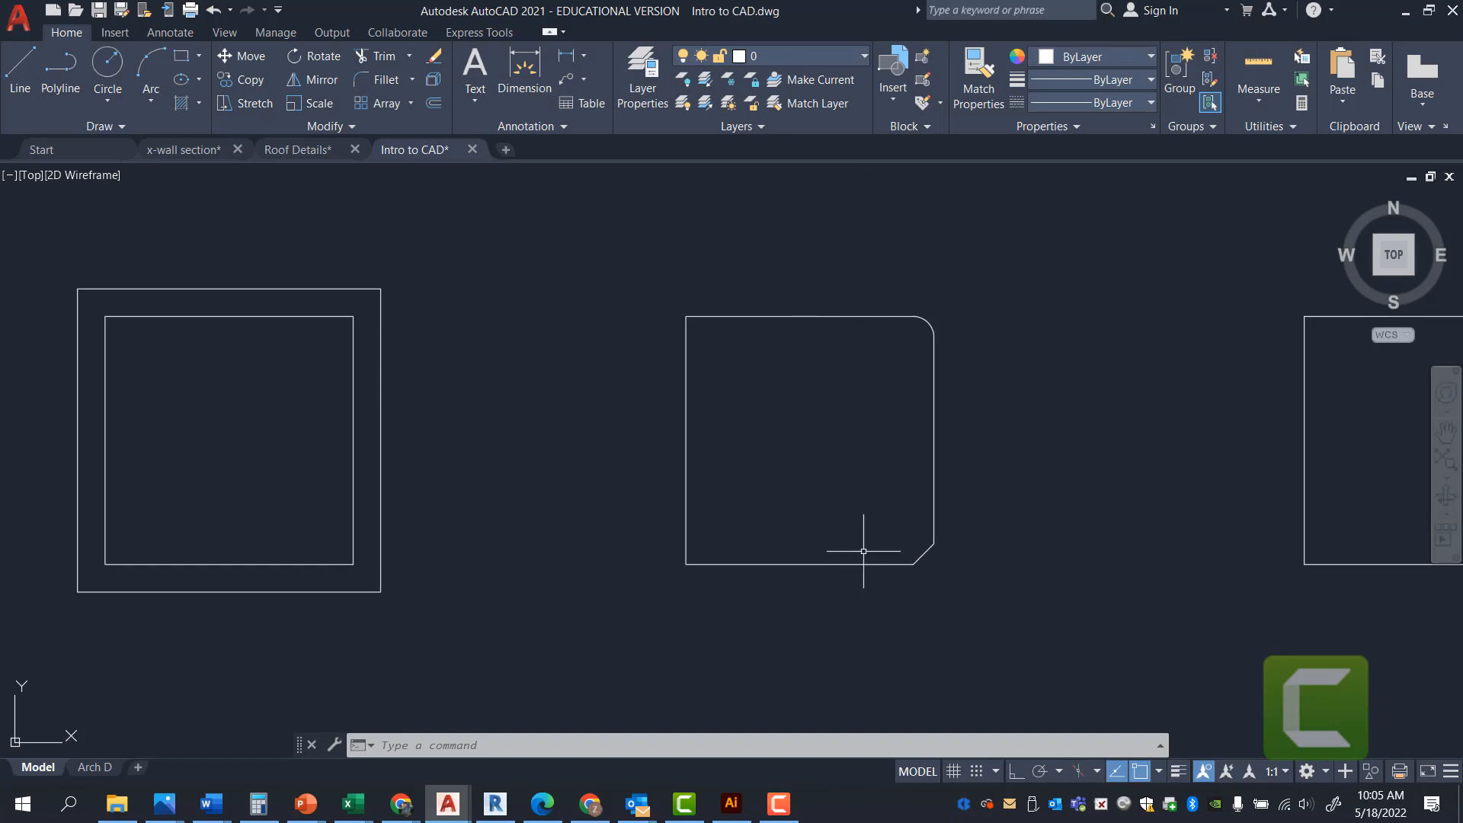
{"action": "key", "text": "Escape"}
{"action": "key", "text": "Escape"}
{"action": "key", "text": "Escape"}
{"action": "left_click", "coordinate": [756, 540]}
{"action": "left_click", "coordinate": [712, 581]}
{"action": "key", "text": "Escape"}
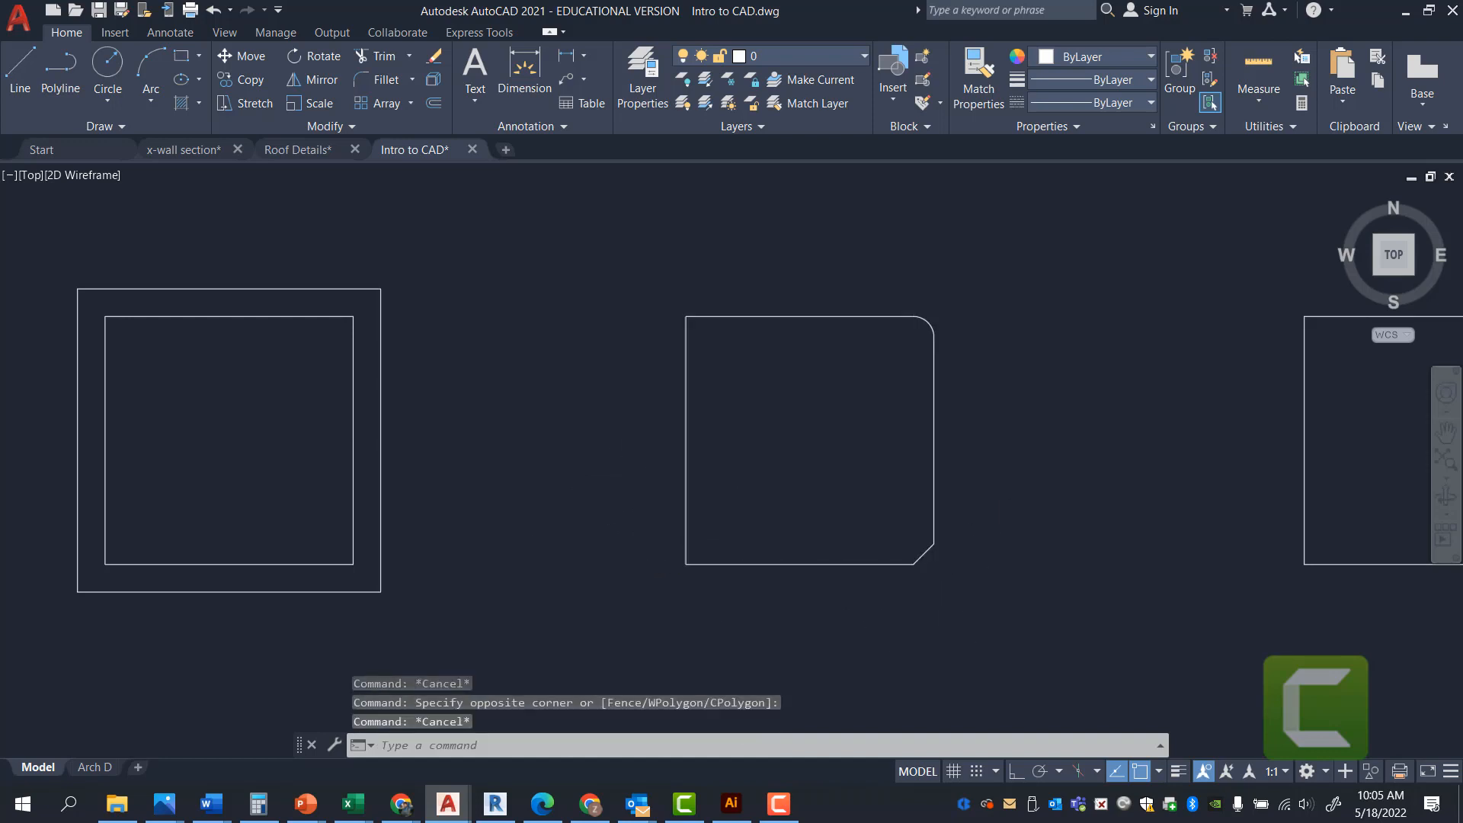
{"action": "key", "text": "Escape"}
{"action": "scroll", "coordinate": [690, 445], "scroll_direction": "down", "scroll_amount": 2}
{"action": "left_click", "coordinate": [925, 587]}
{"action": "left_click", "coordinate": [627, 309]}
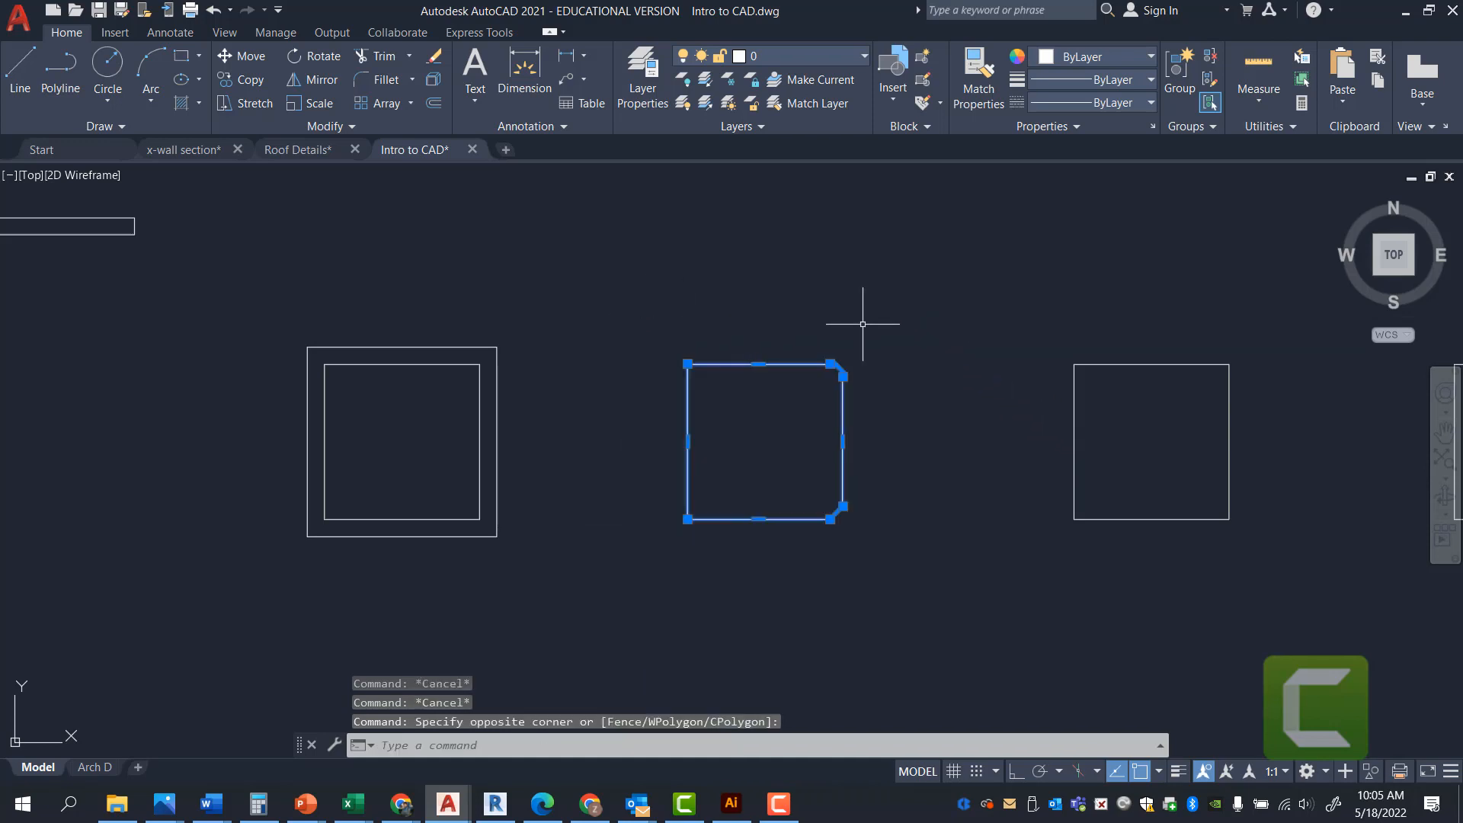
{"action": "key", "text": "Escape"}
{"action": "key", "text": "Escape"}
{"action": "scroll", "coordinate": [777, 404], "scroll_direction": "down", "scroll_amount": 4}
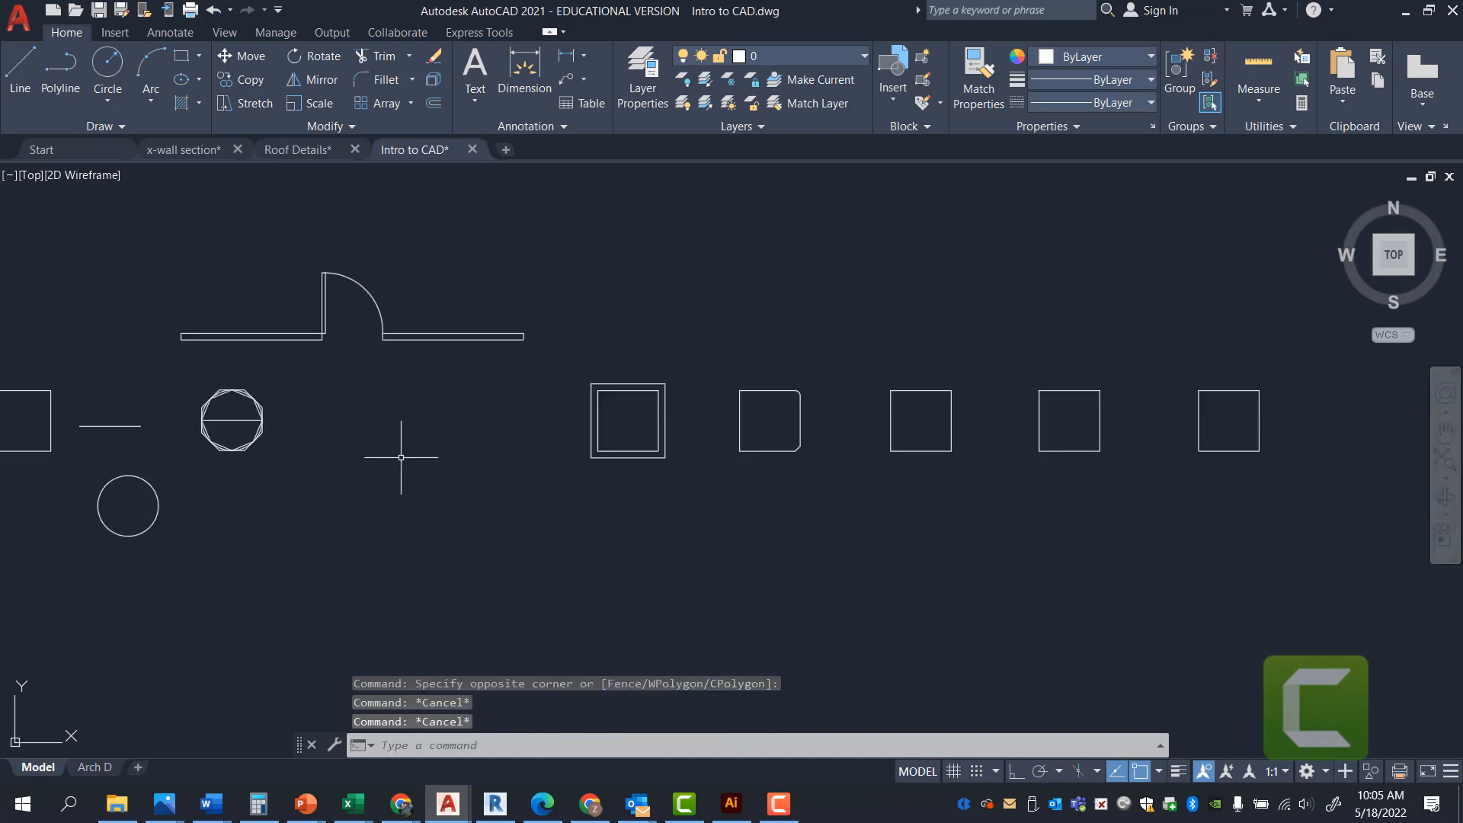
- Copy the plain square beside the filleted one, from its lower-left corner to its own geometric center
{"action": "scroll", "coordinate": [980, 359], "scroll_direction": "up", "scroll_amount": 2}
{"action": "scroll", "coordinate": [888, 451], "scroll_direction": "up", "scroll_amount": 4}
{"action": "left_click", "coordinate": [1018, 497]}
{"action": "left_click", "coordinate": [931, 386]}
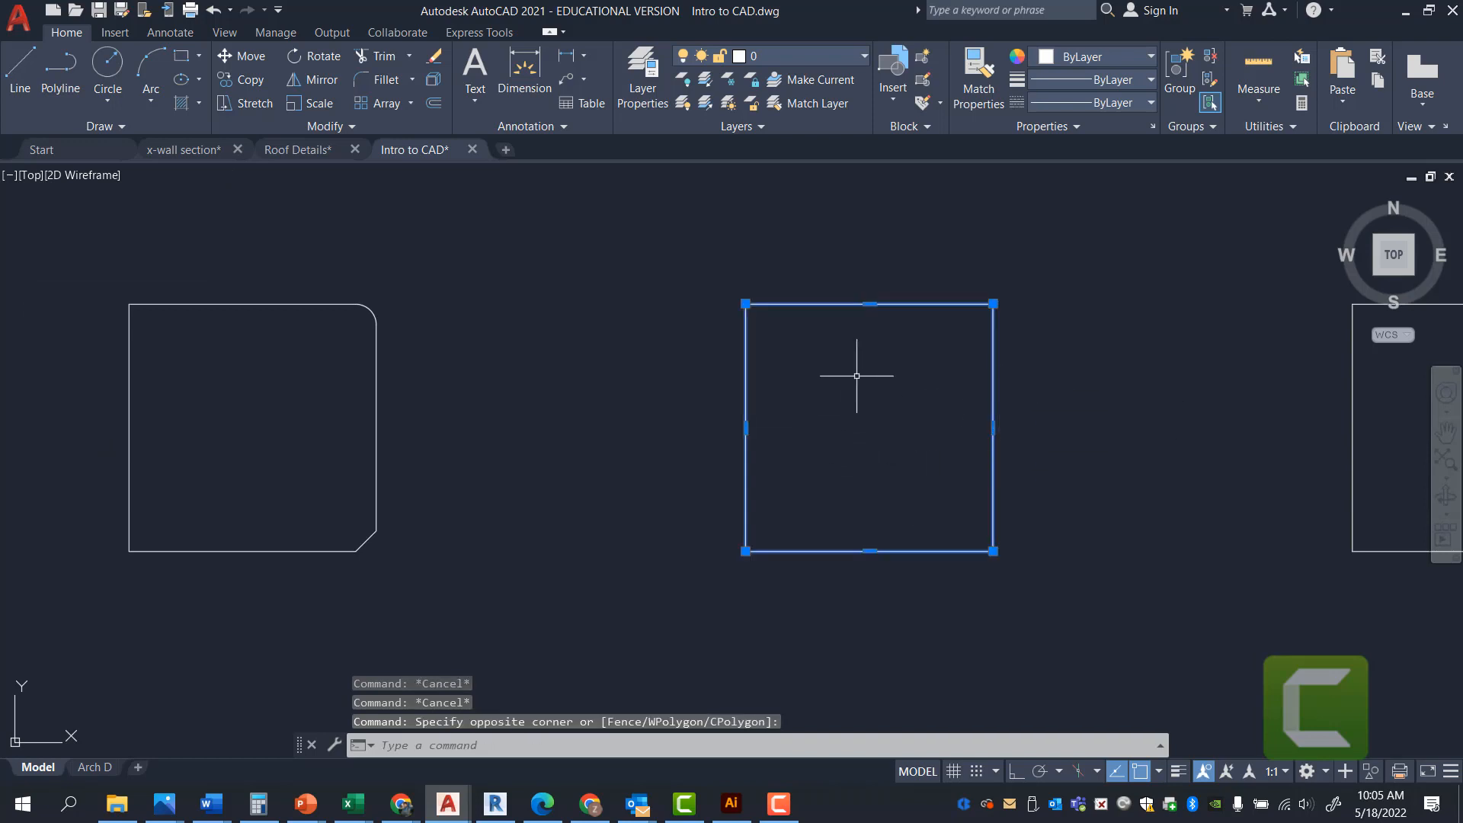
{"action": "type", "text": "co"}
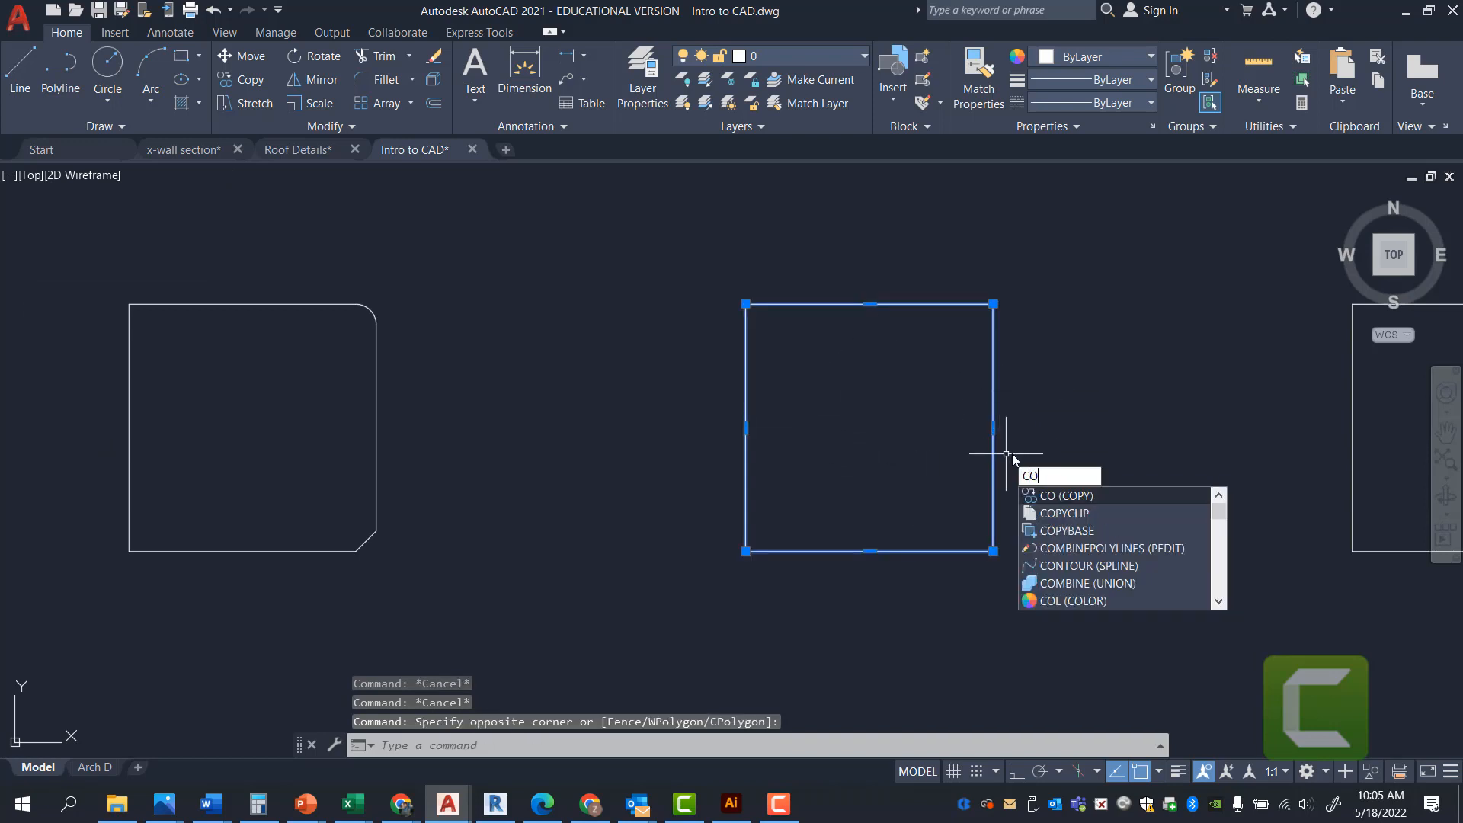
{"action": "key", "text": "Return"}
{"action": "left_click", "coordinate": [745, 550]}
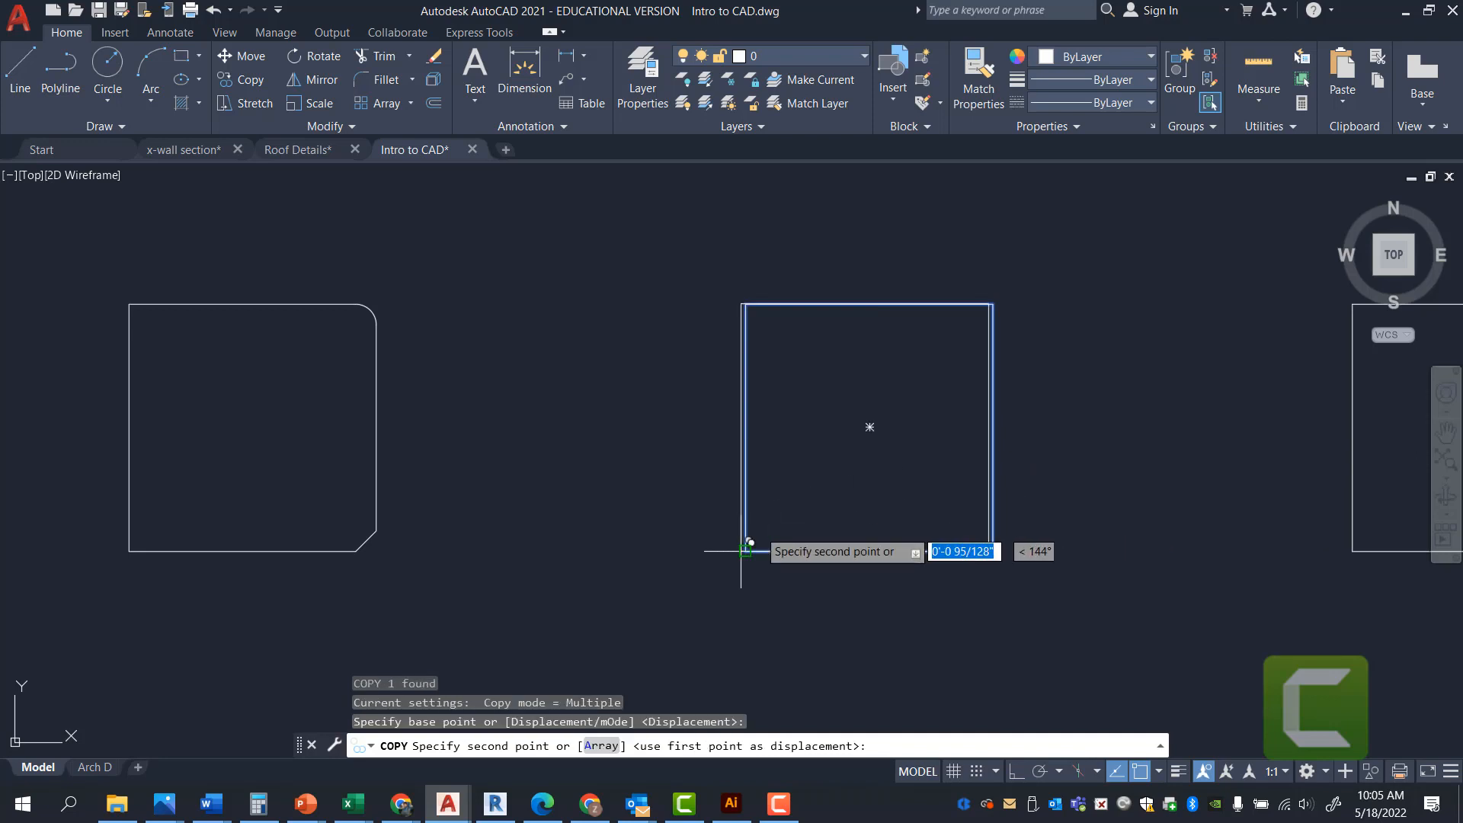
{"action": "key", "text": "Escape"}
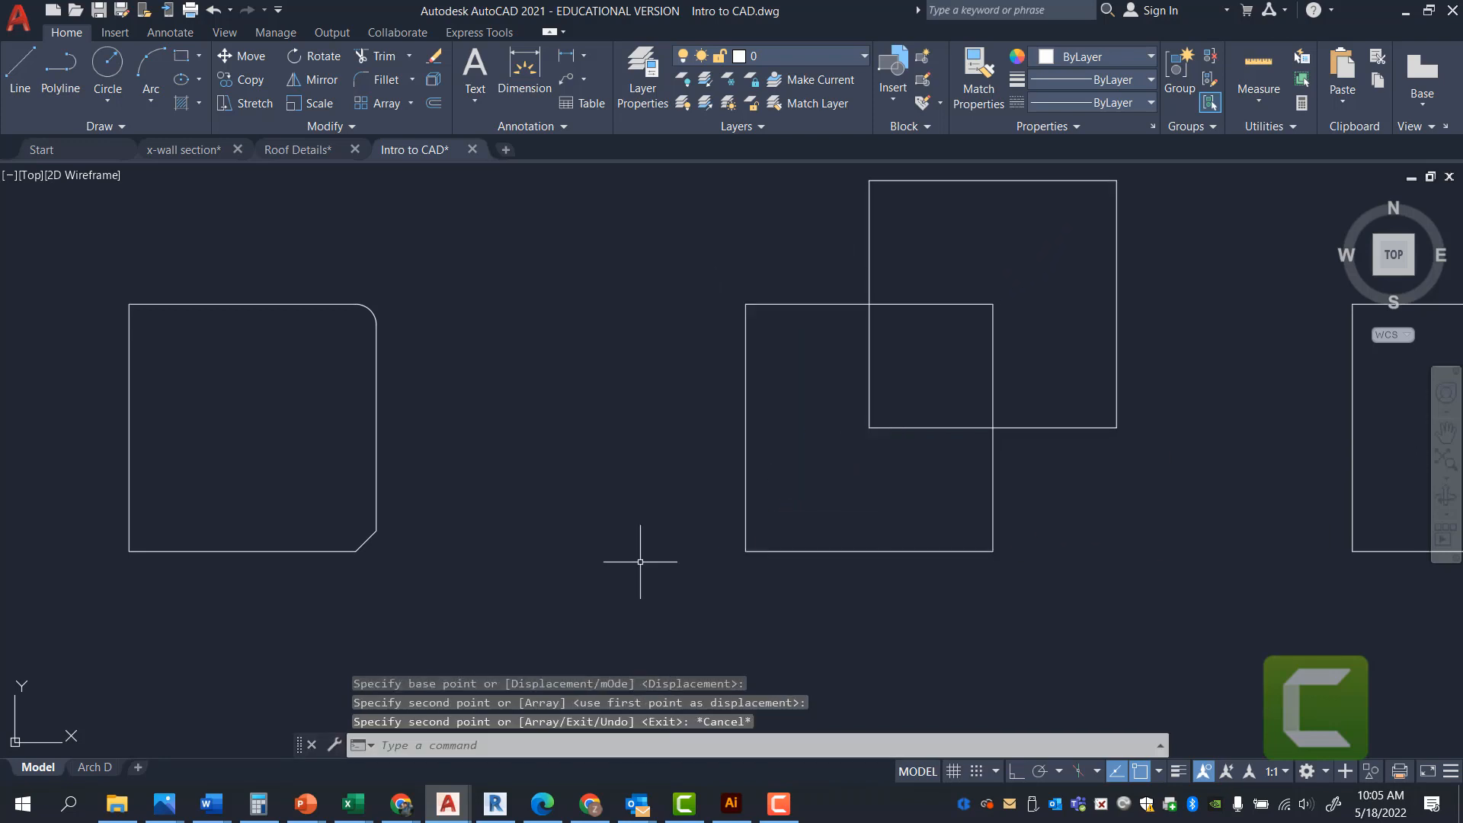
{"action": "key", "text": "Escape"}
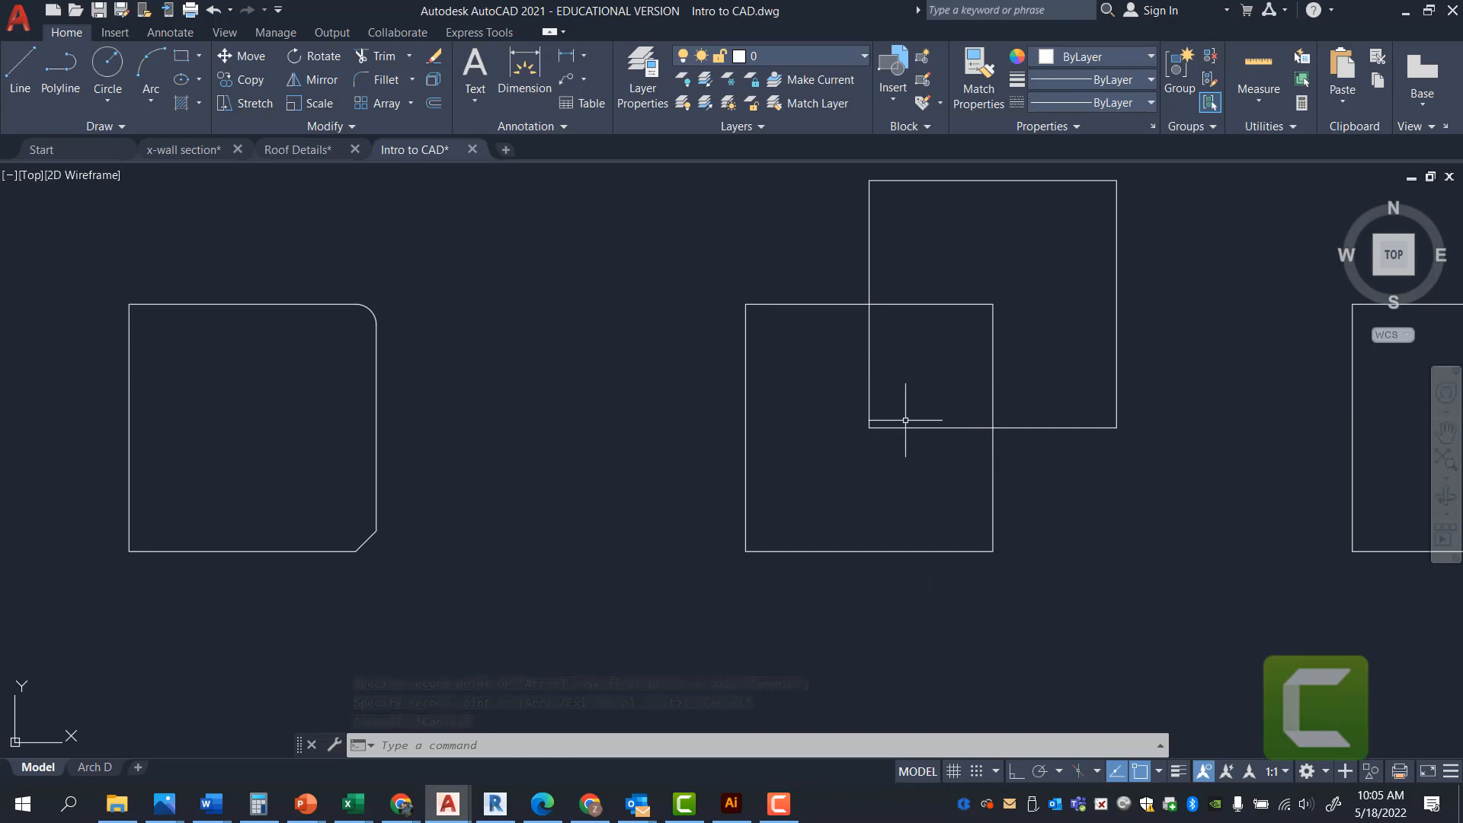
- Review the object snap modes in the drafting settings, including Geometric Center, without changing them
{"action": "type", "text": "os"}
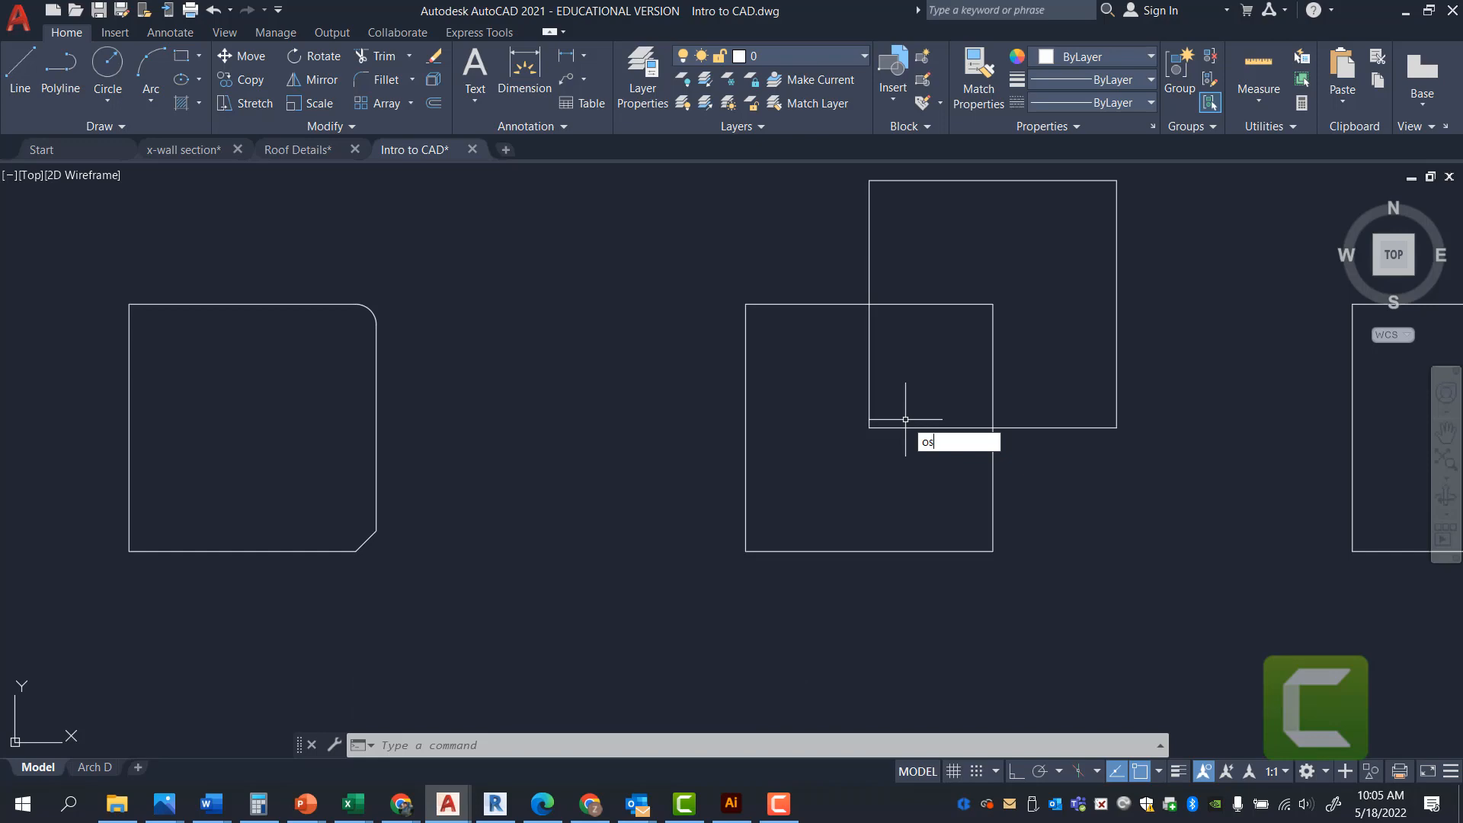
{"action": "key", "text": "Return"}
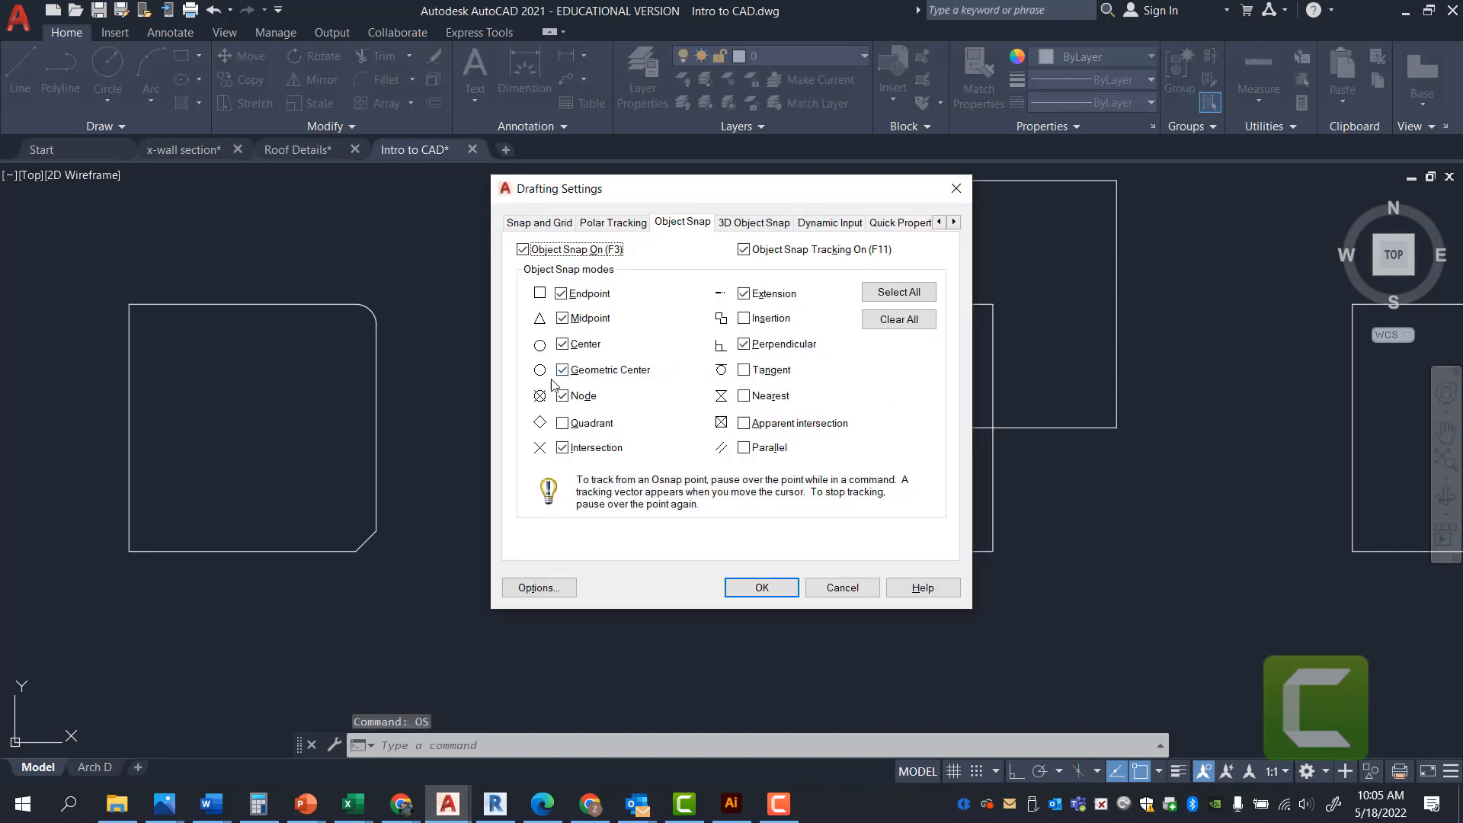
{"action": "left_click", "coordinate": [956, 189]}
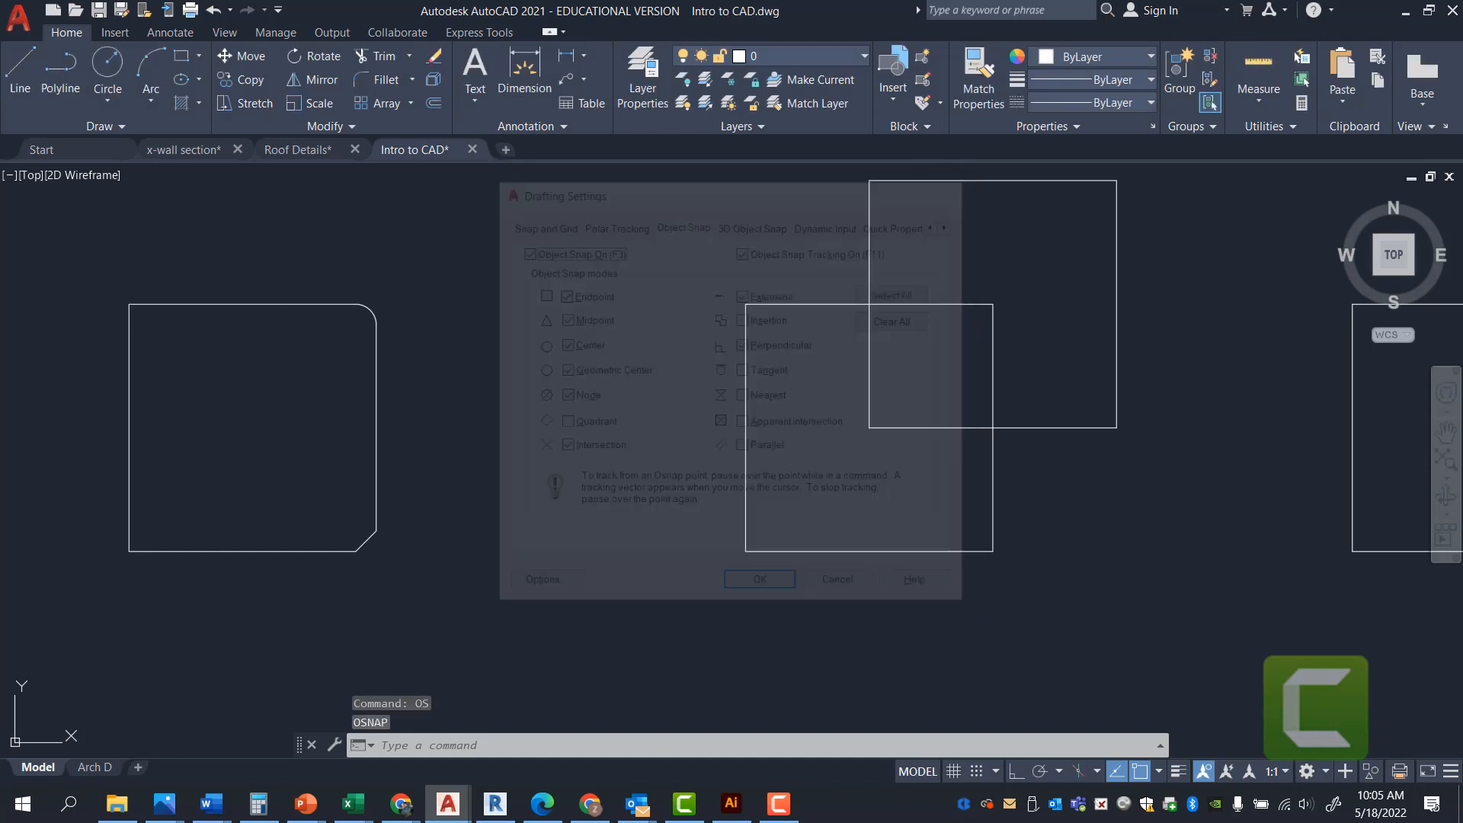
- Trim the four inner segments where the two squares overlap, leaving only their combined outer outline
{"action": "scroll", "coordinate": [990, 293], "scroll_direction": "up", "scroll_amount": 2}
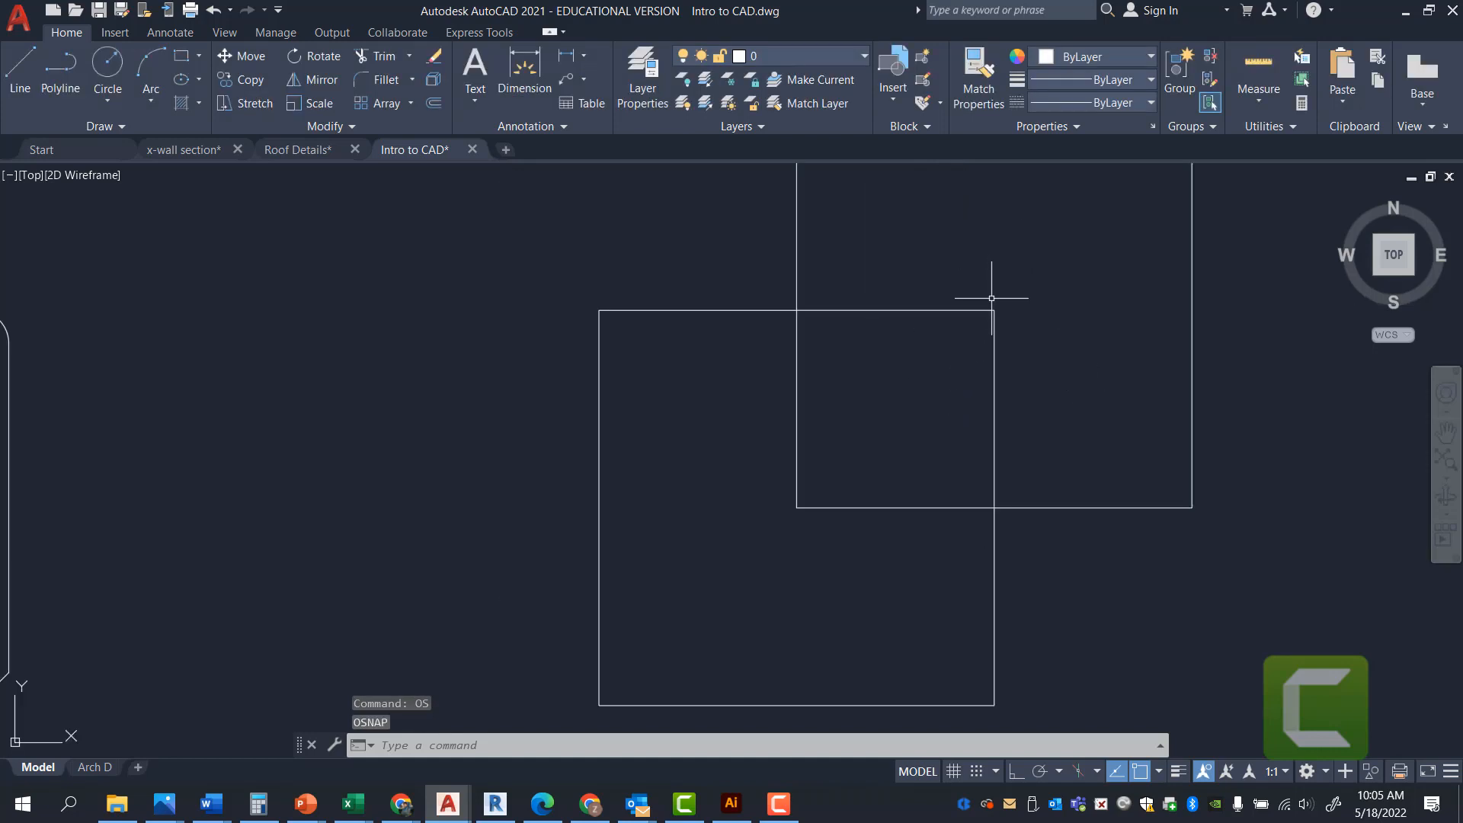
{"action": "type", "text": "tr"}
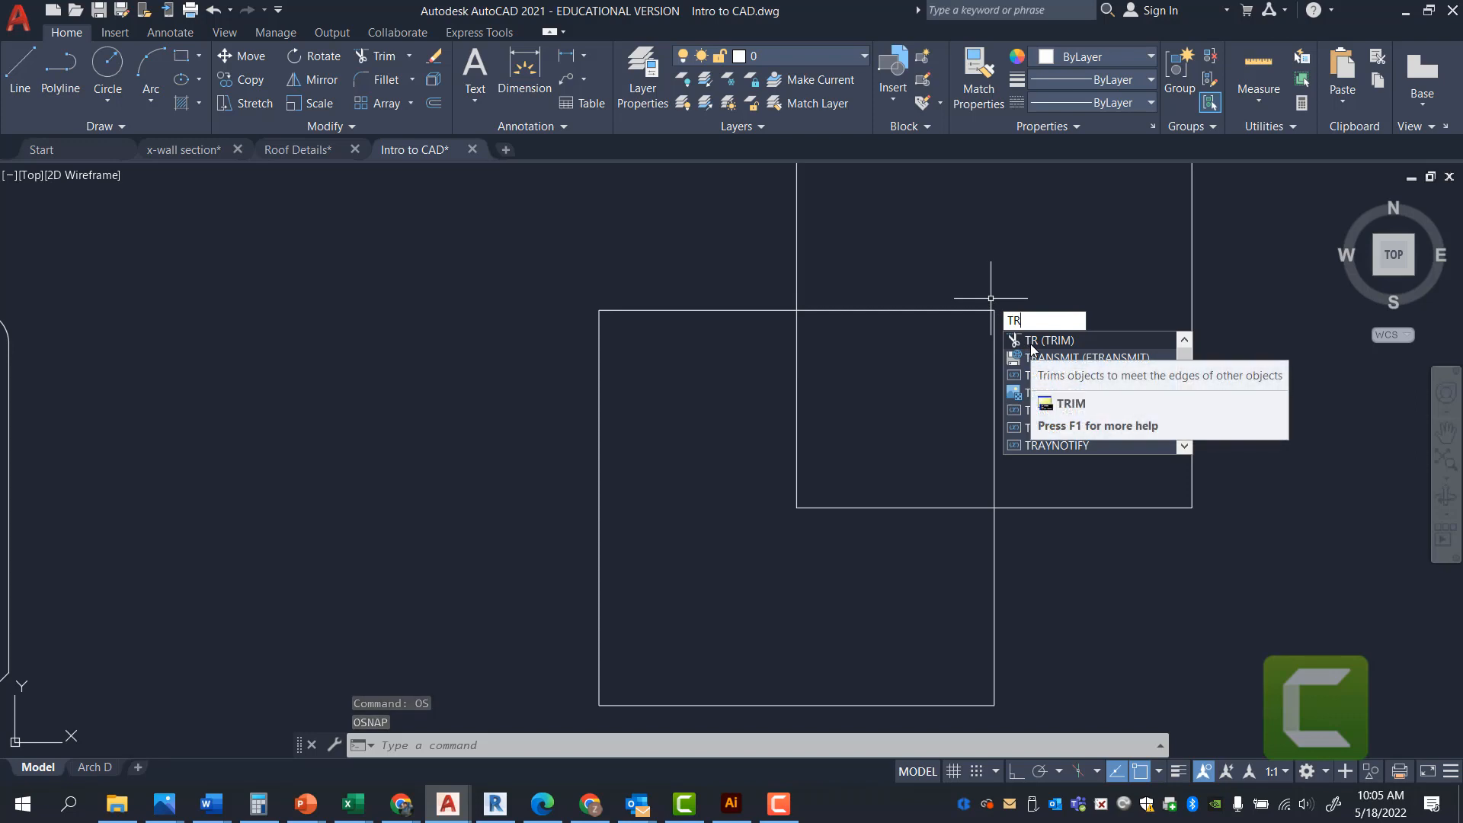
{"action": "key", "text": "Return"}
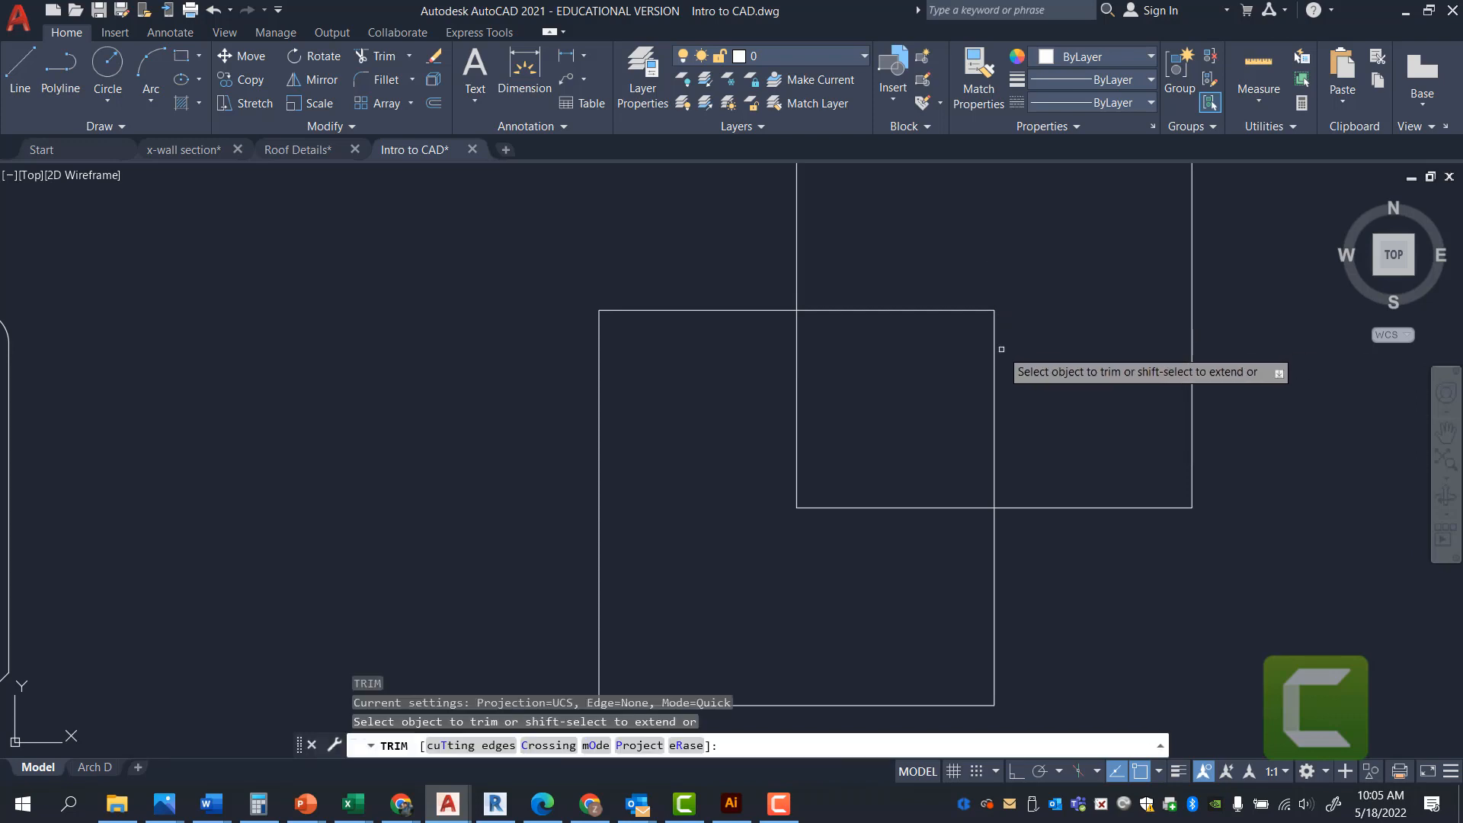
{"action": "left_click", "coordinate": [992, 352]}
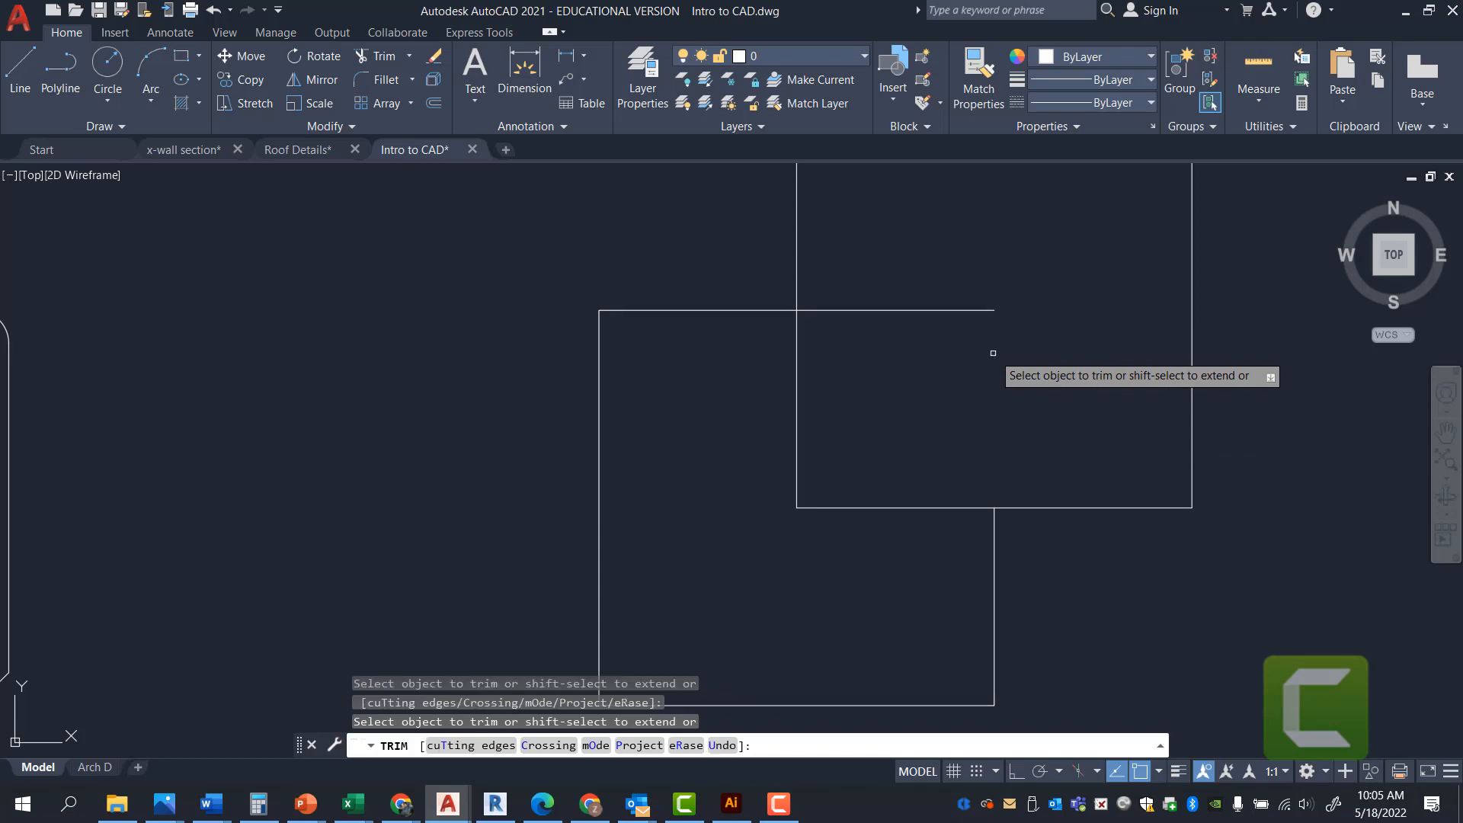
{"action": "left_click", "coordinate": [910, 506]}
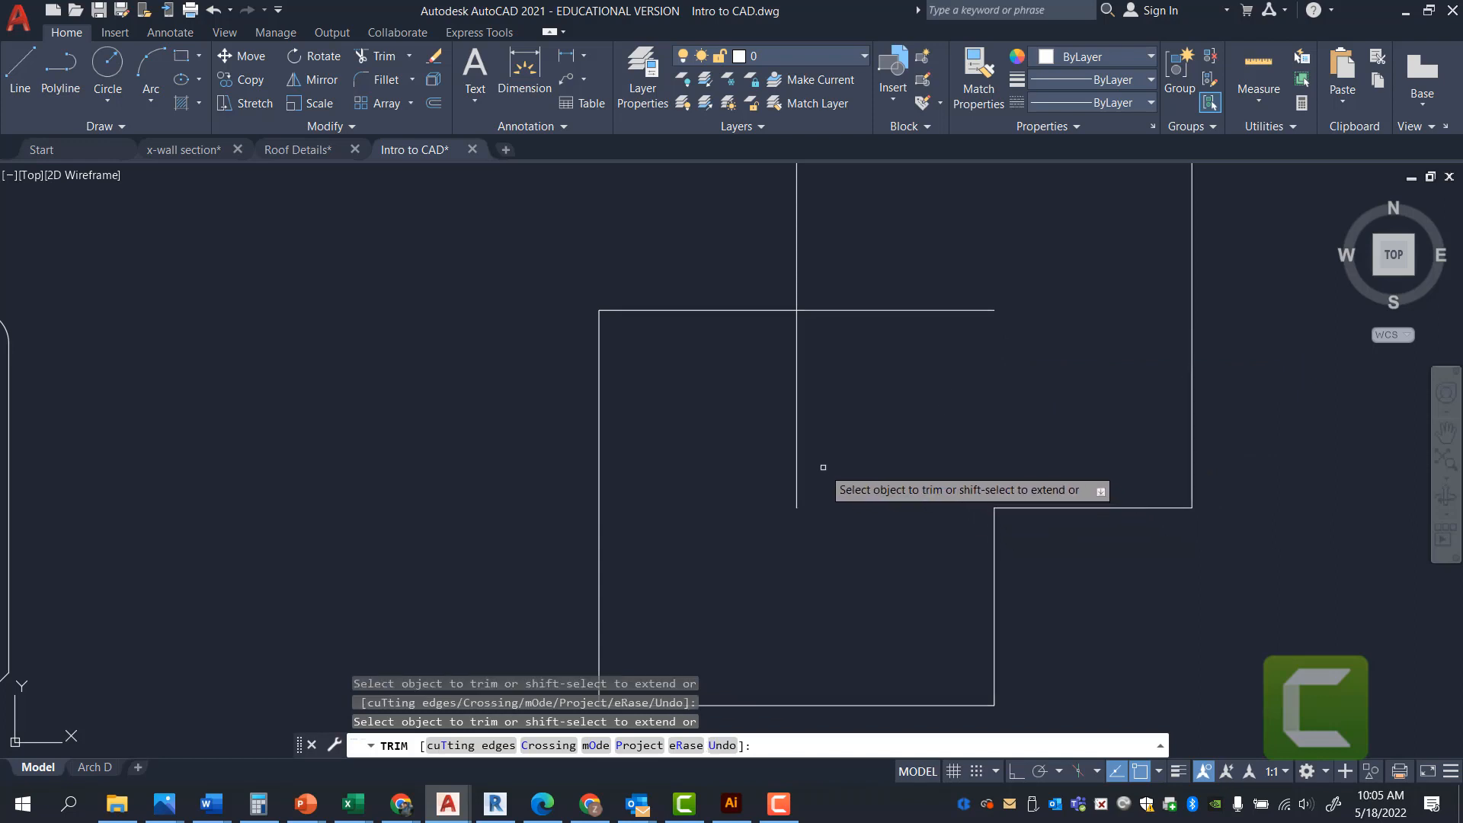
{"action": "left_click", "coordinate": [796, 453]}
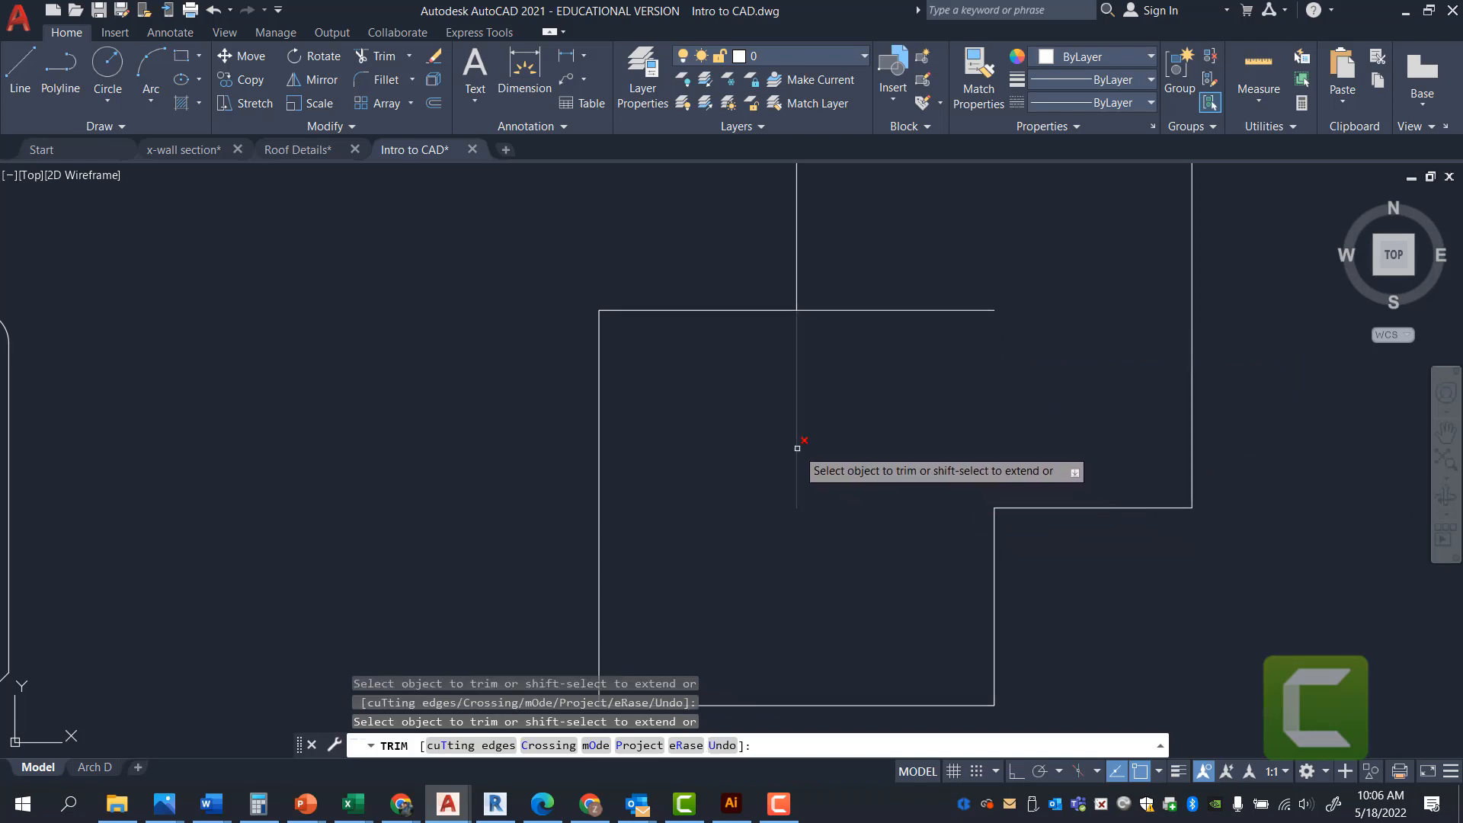
{"action": "left_click", "coordinate": [880, 310]}
{"action": "key", "text": "Escape"}
{"action": "key", "text": "Escape"}
{"action": "key", "text": "Escape"}
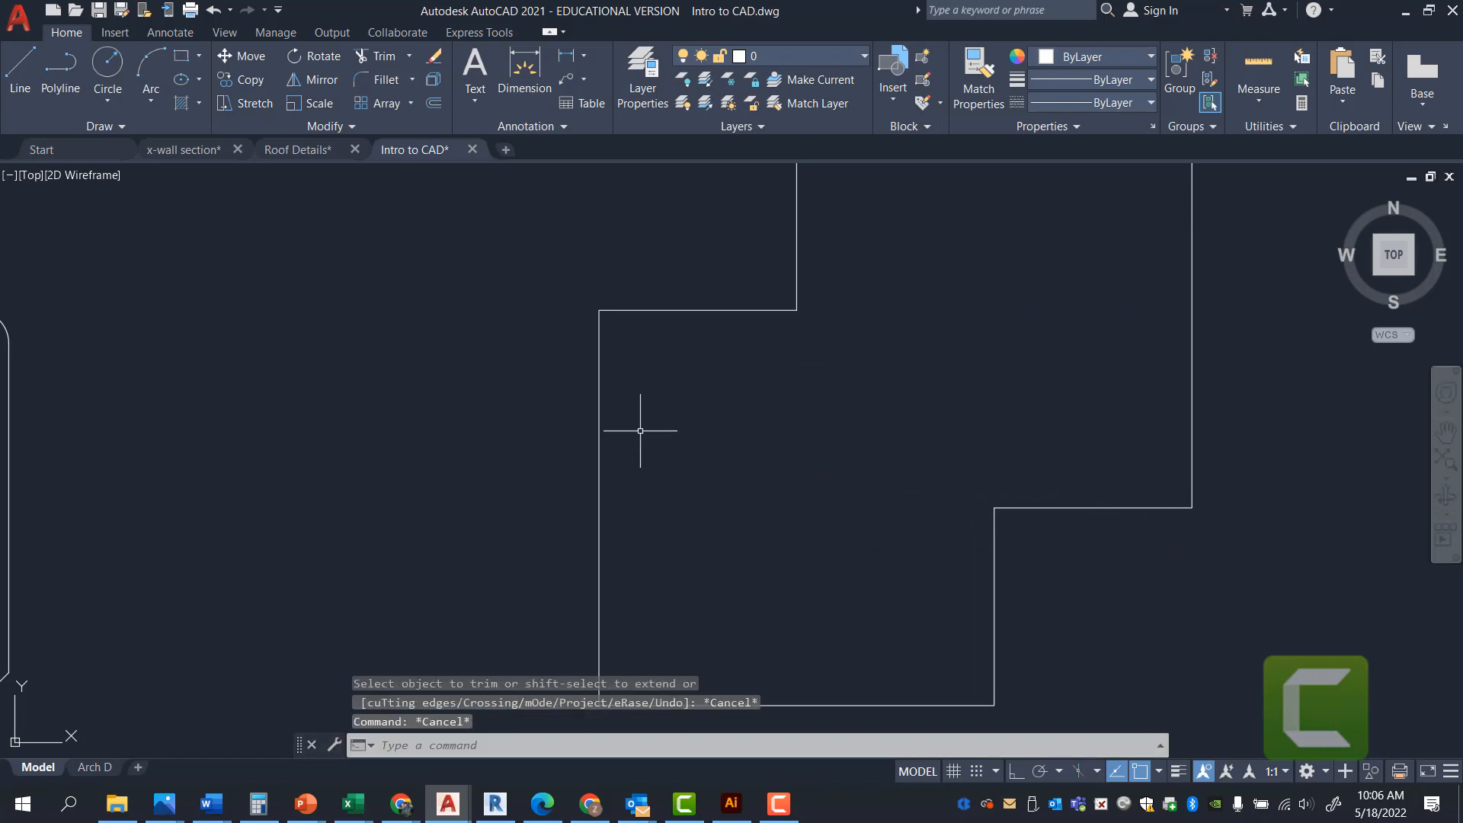
- Join all segments of the stepped outline into a single polyline
{"action": "scroll", "coordinate": [724, 416], "scroll_direction": "down", "scroll_amount": 4}
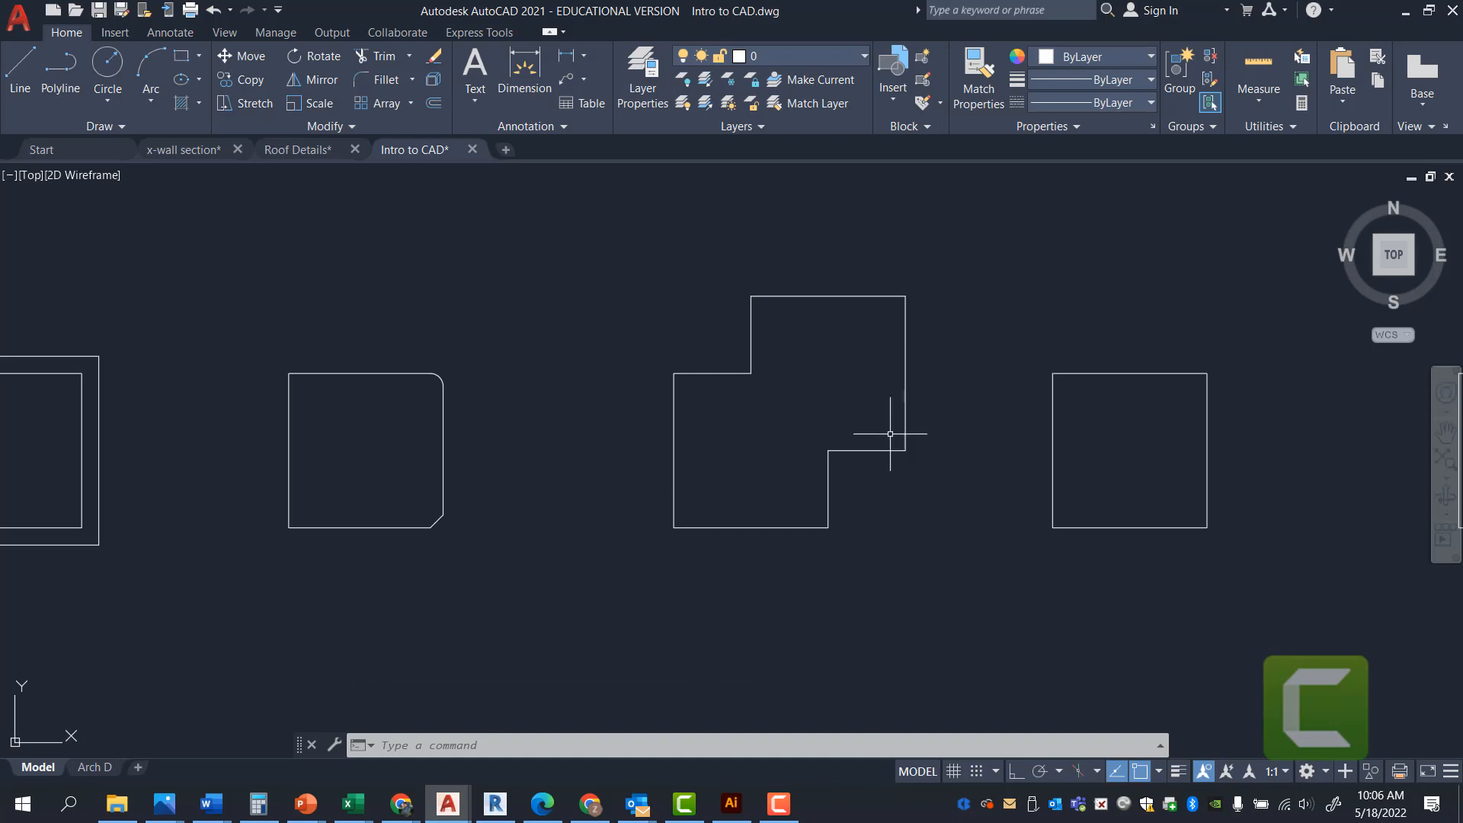
{"action": "left_click", "coordinate": [611, 264]}
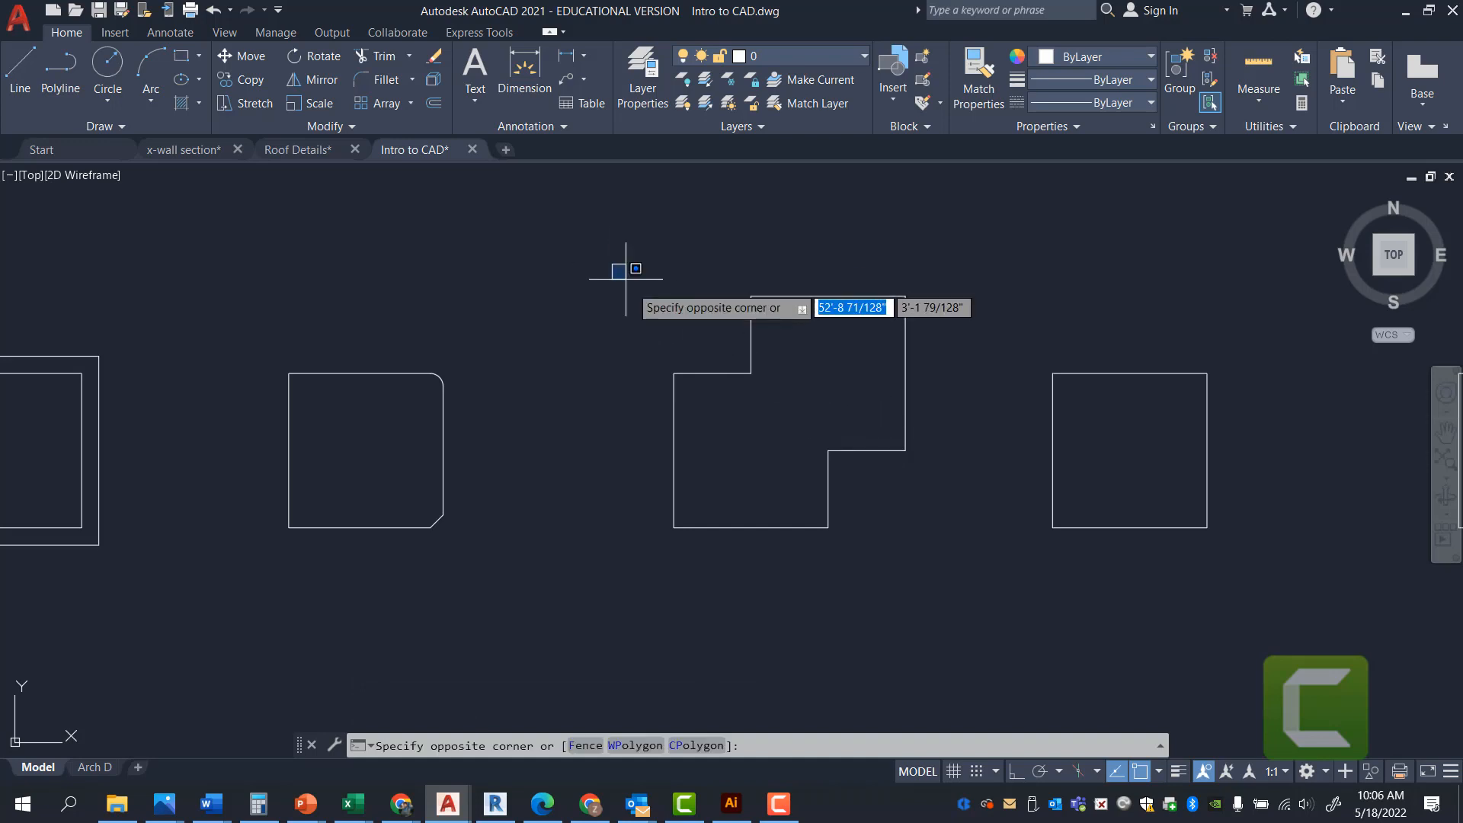
{"action": "left_click", "coordinate": [940, 574]}
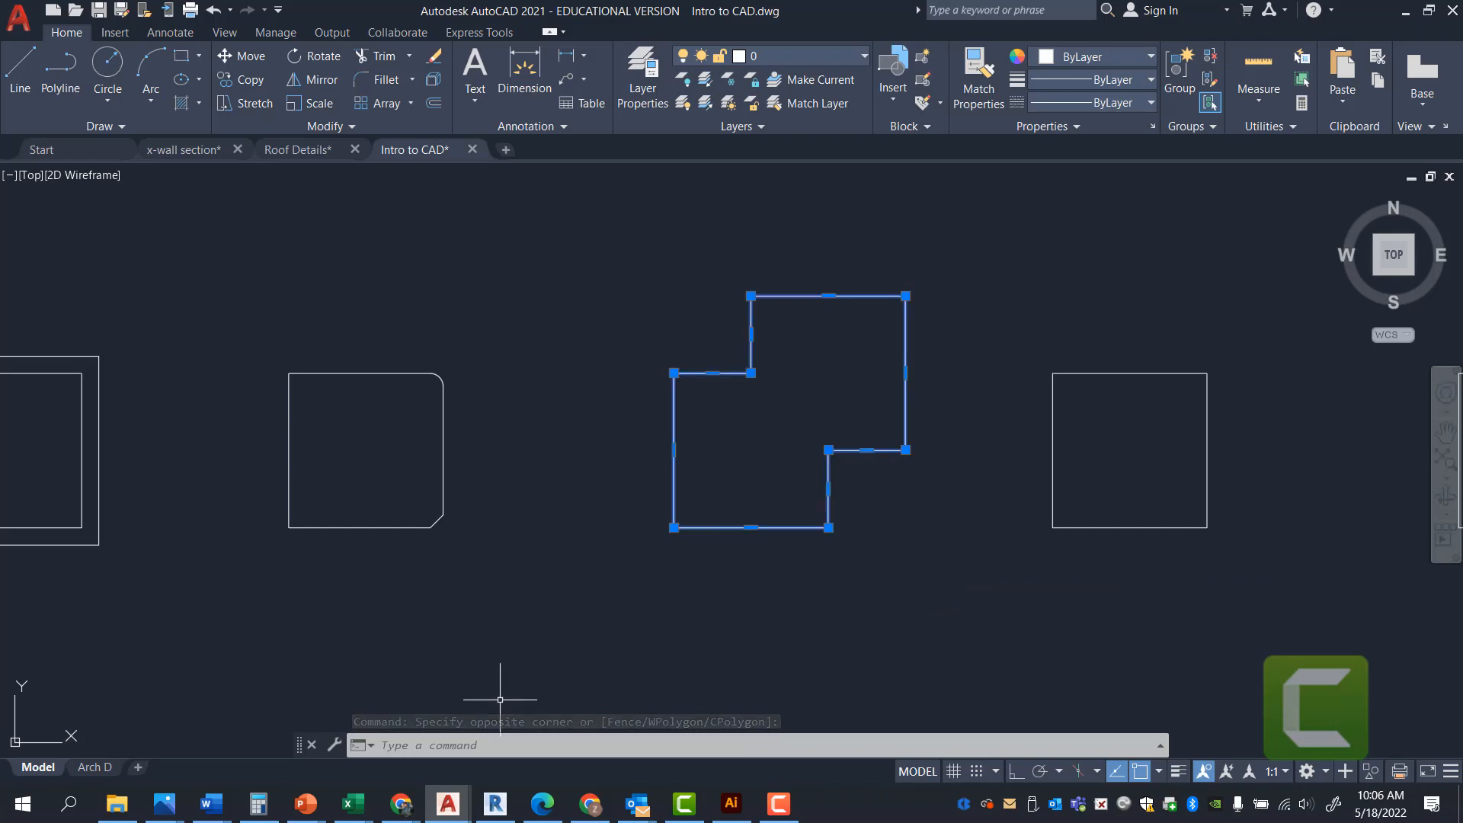
{"action": "type", "text": "J"}
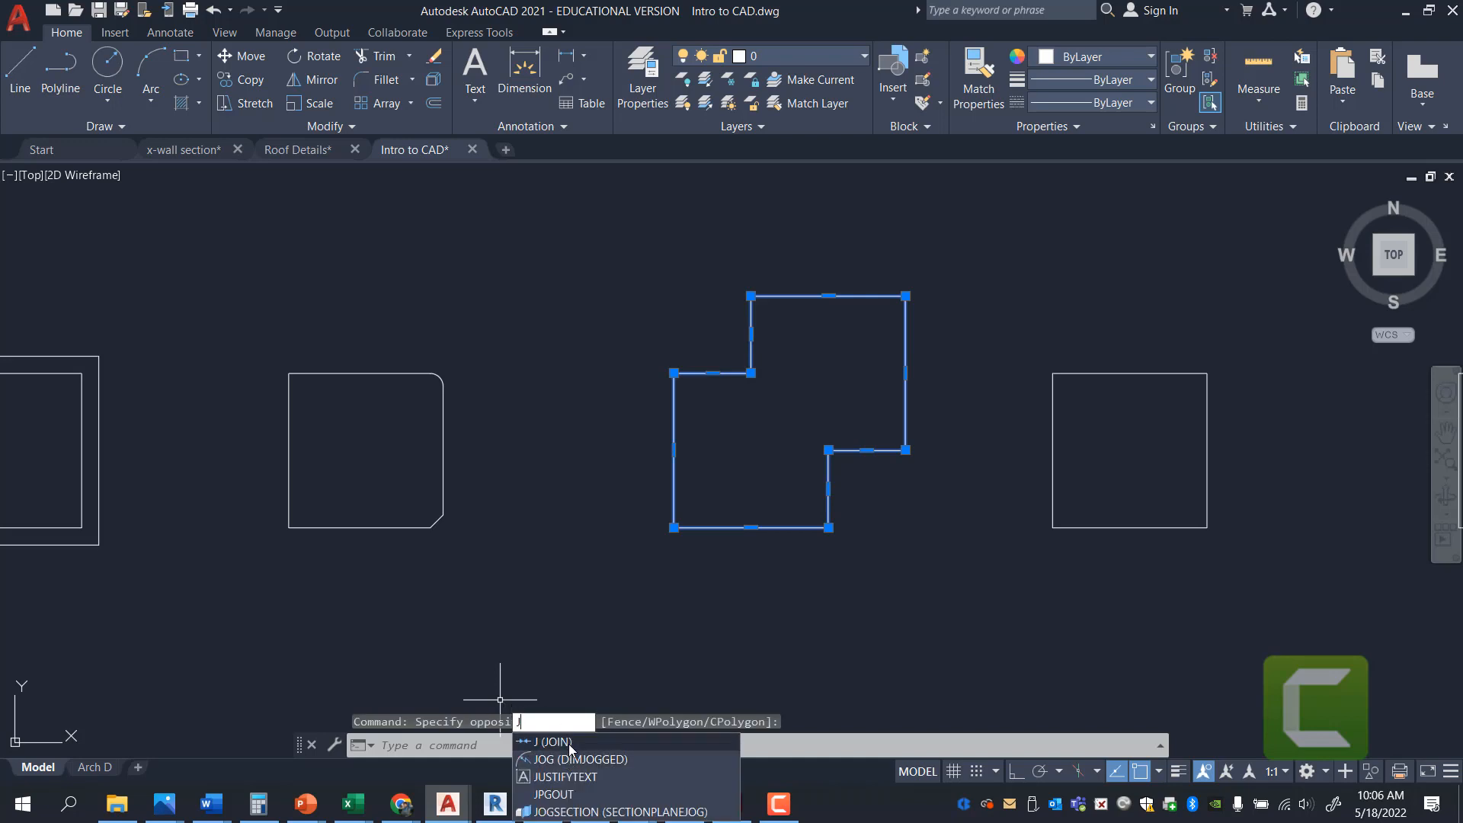
{"action": "left_click", "coordinate": [569, 743]}
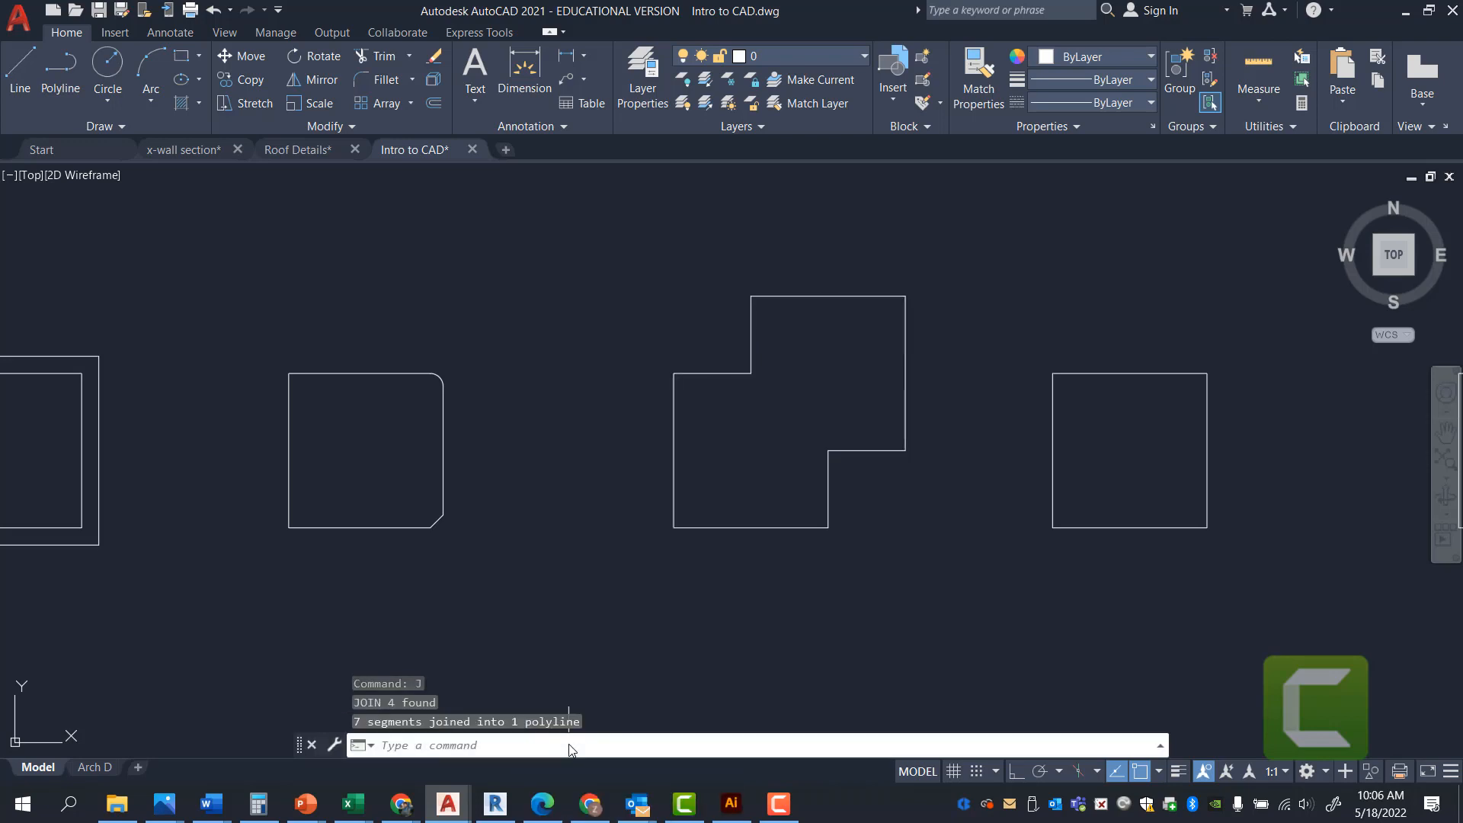
- Select the joined stepped outline to check that it is one object, and clear the selection
{"action": "left_click", "coordinate": [1214, 279]}
{"action": "left_click", "coordinate": [841, 368]}
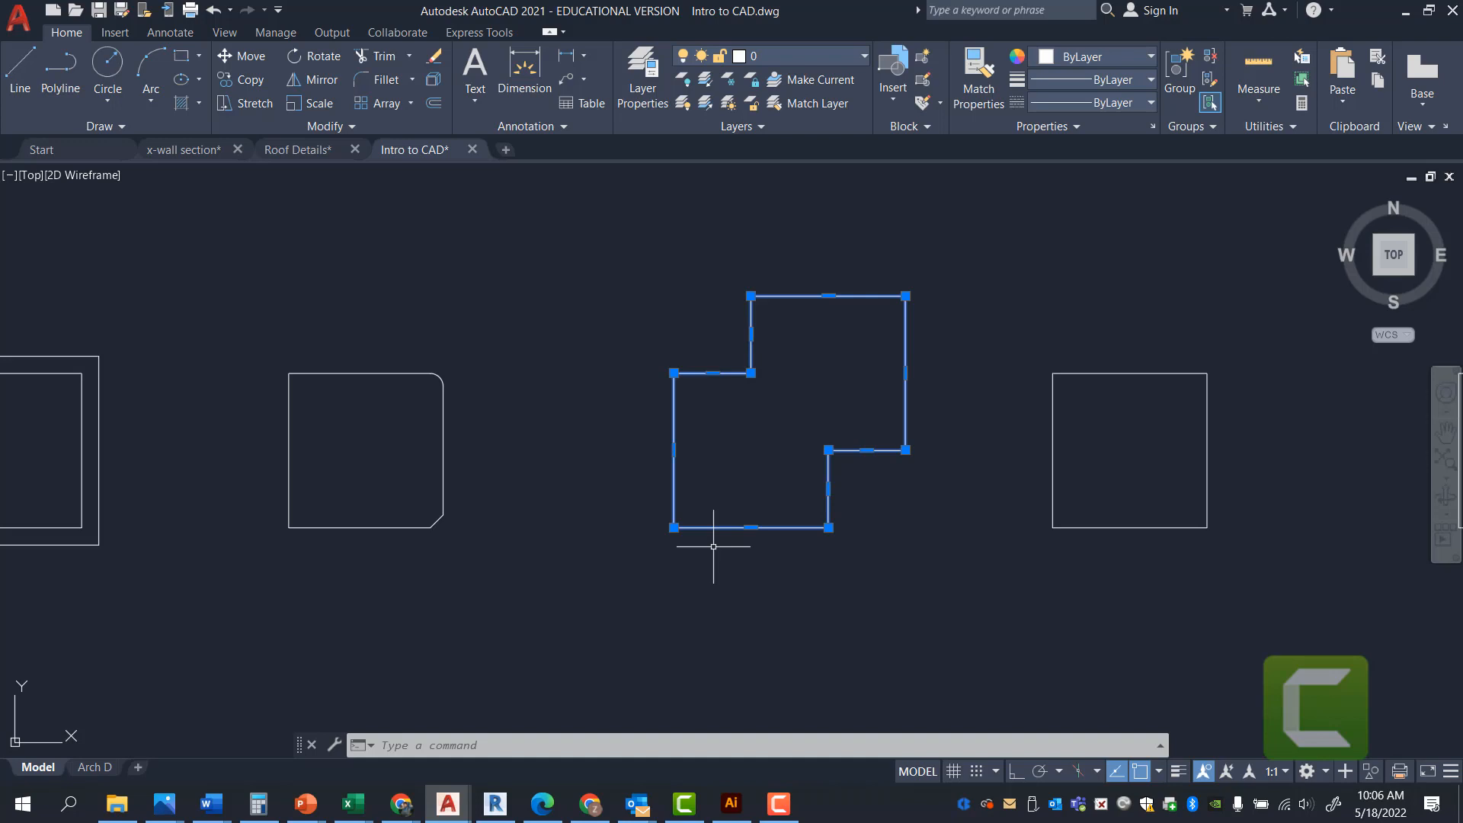
{"action": "key", "text": "Escape"}
{"action": "key", "text": "Escape"}
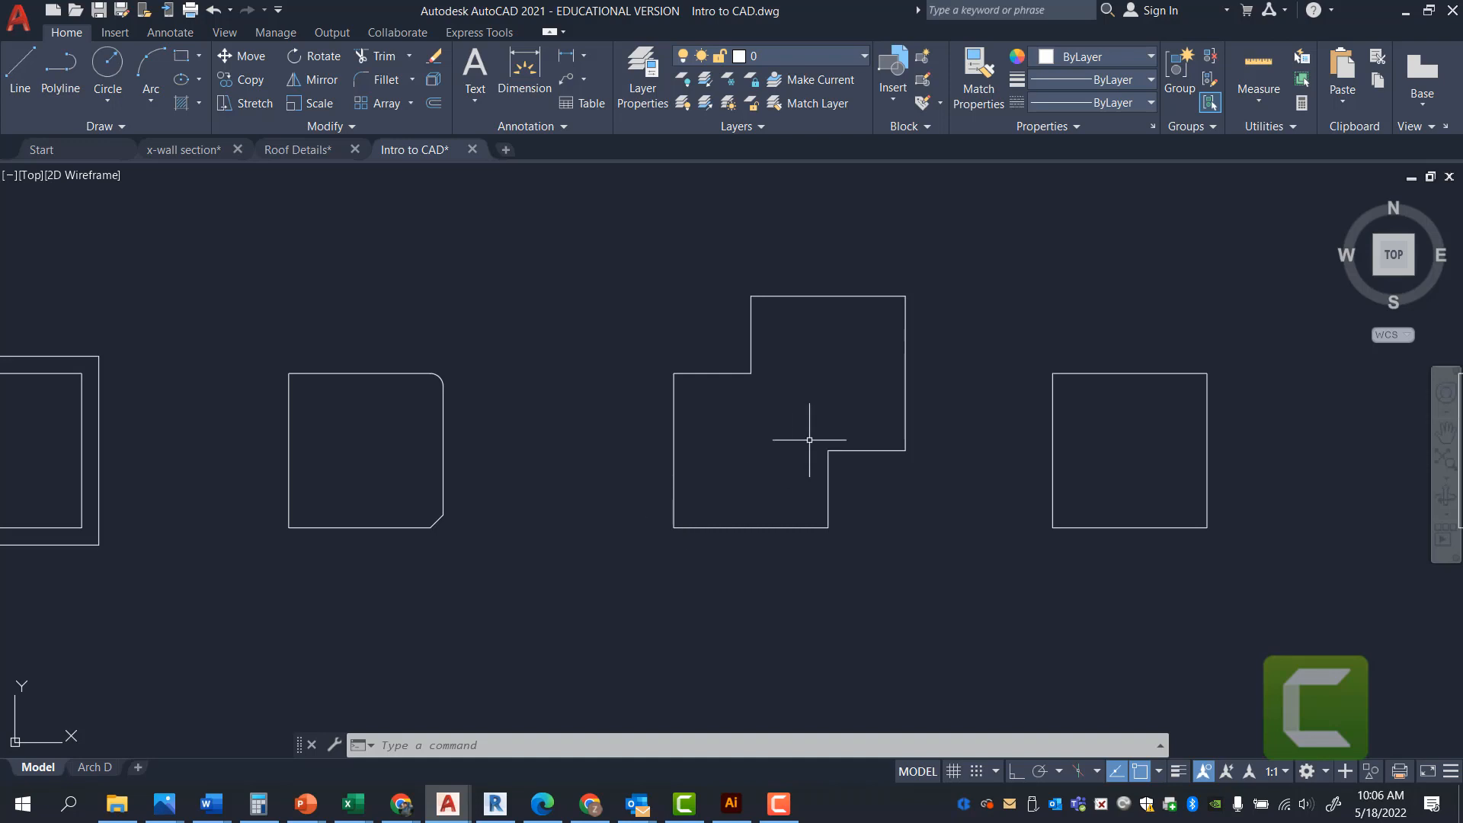
- Copy the joined stepped outline straight down to a clear spot directly below the original
{"action": "scroll", "coordinate": [842, 465], "scroll_direction": "up", "scroll_amount": 2}
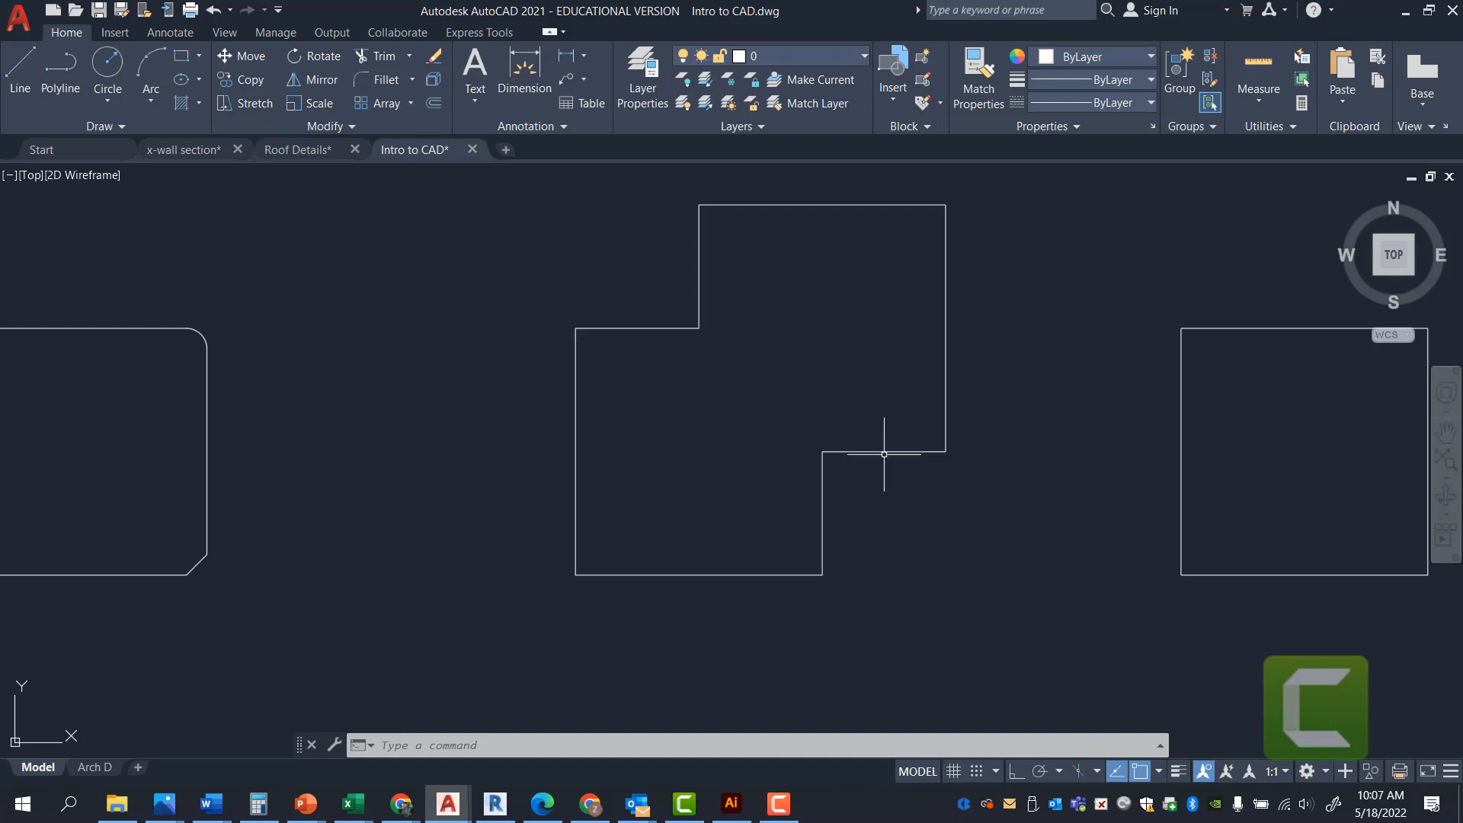
{"action": "scroll", "coordinate": [828, 426], "scroll_direction": "down", "scroll_amount": 2}
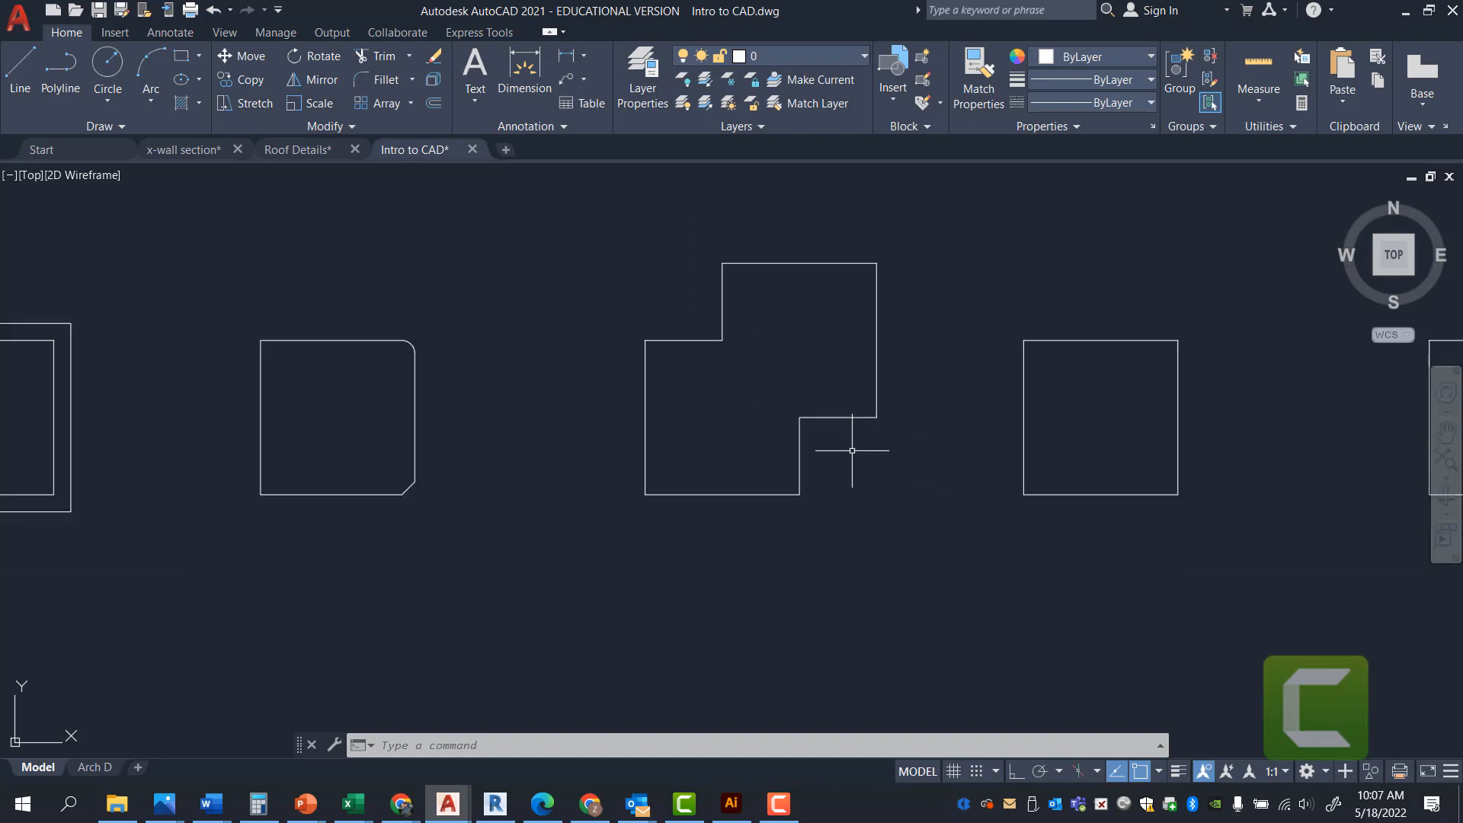
{"action": "left_click", "coordinate": [846, 446]}
{"action": "left_click", "coordinate": [795, 401]}
{"action": "type", "text": "ci"}
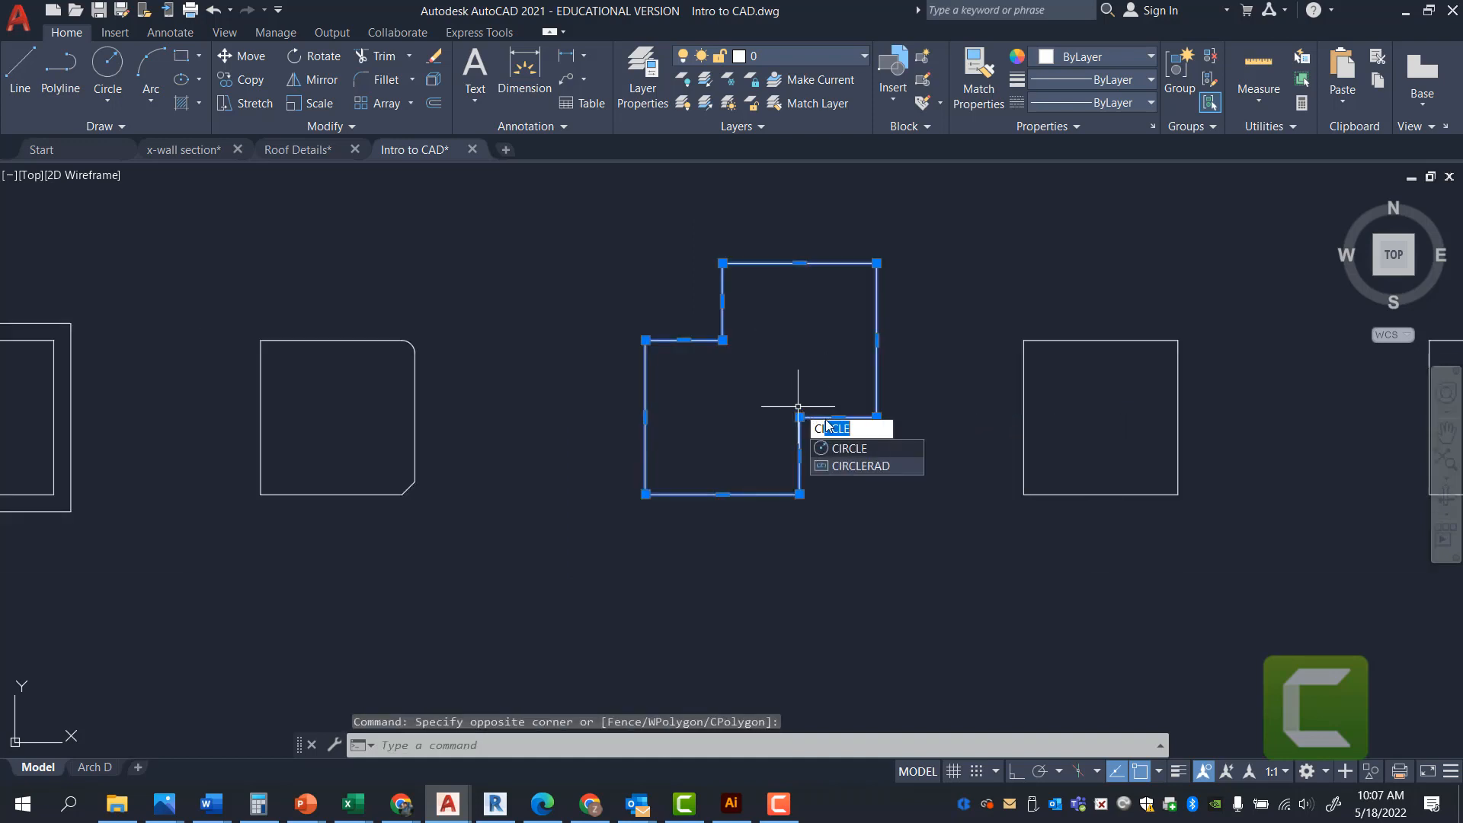
{"action": "key", "text": "BackSpace"}
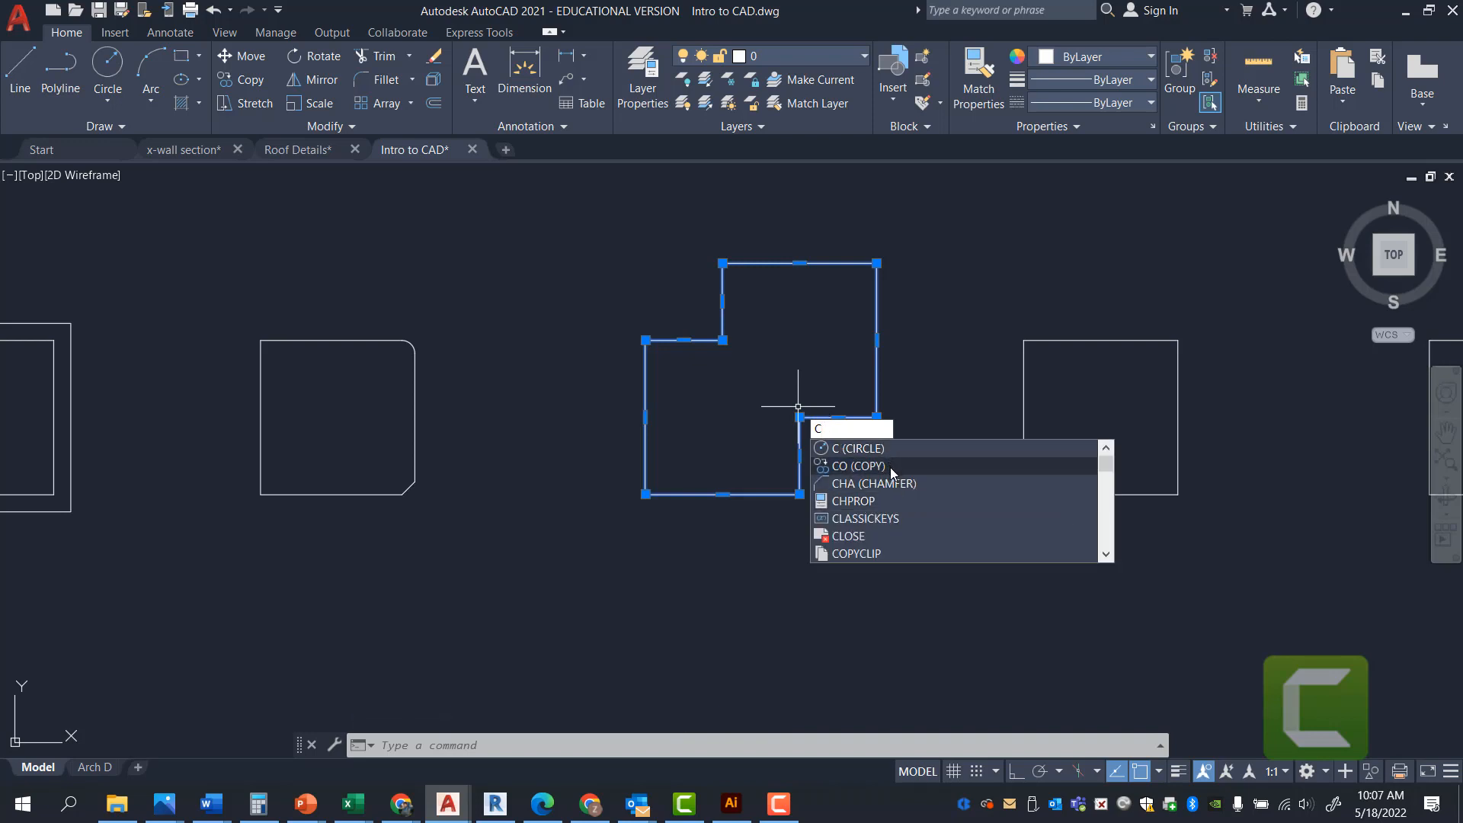
{"action": "left_click", "coordinate": [889, 466]}
{"action": "left_click", "coordinate": [760, 378]}
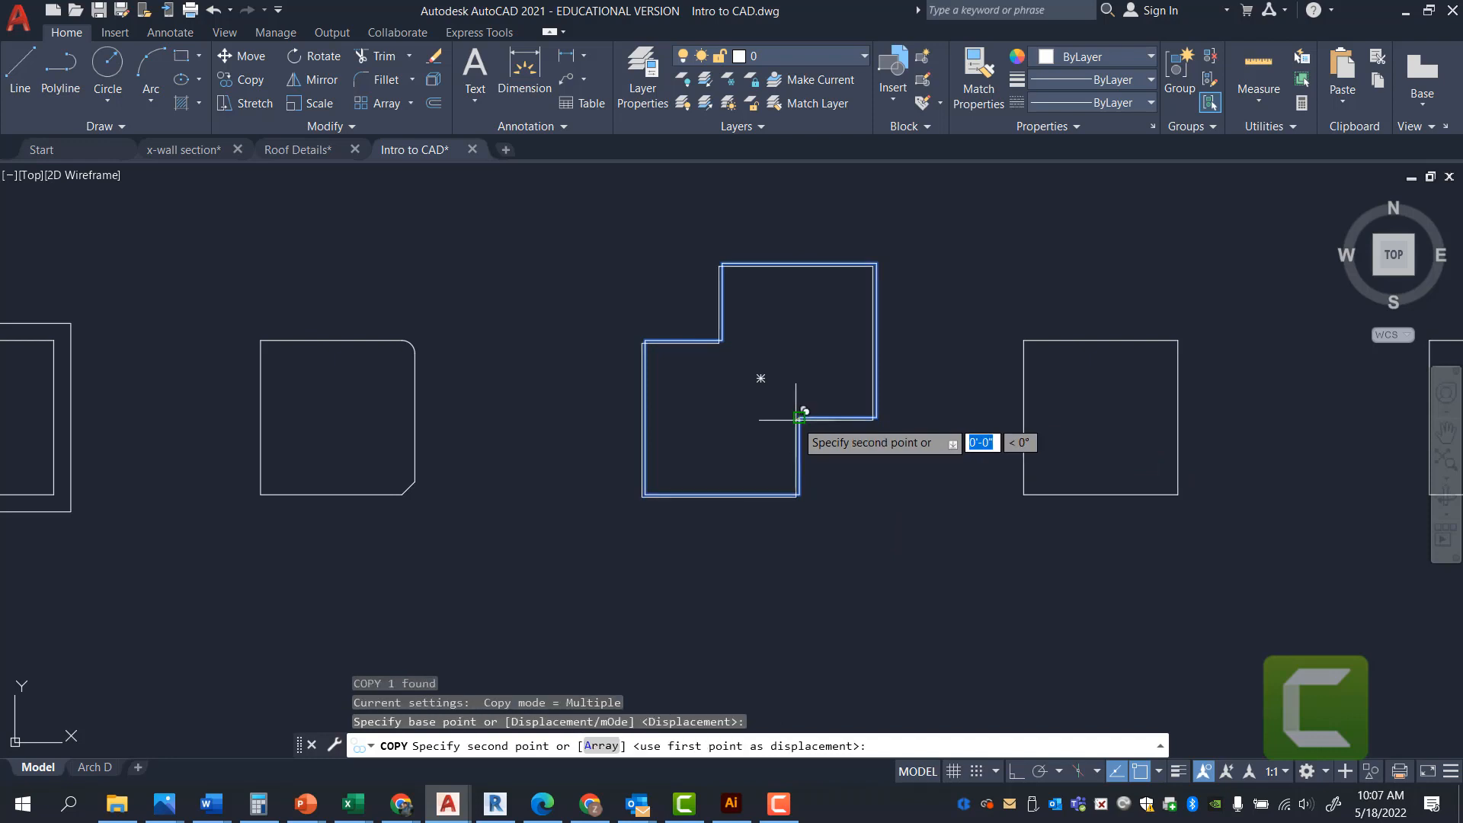
{"action": "scroll", "coordinate": [778, 381], "scroll_direction": "down", "scroll_amount": 6}
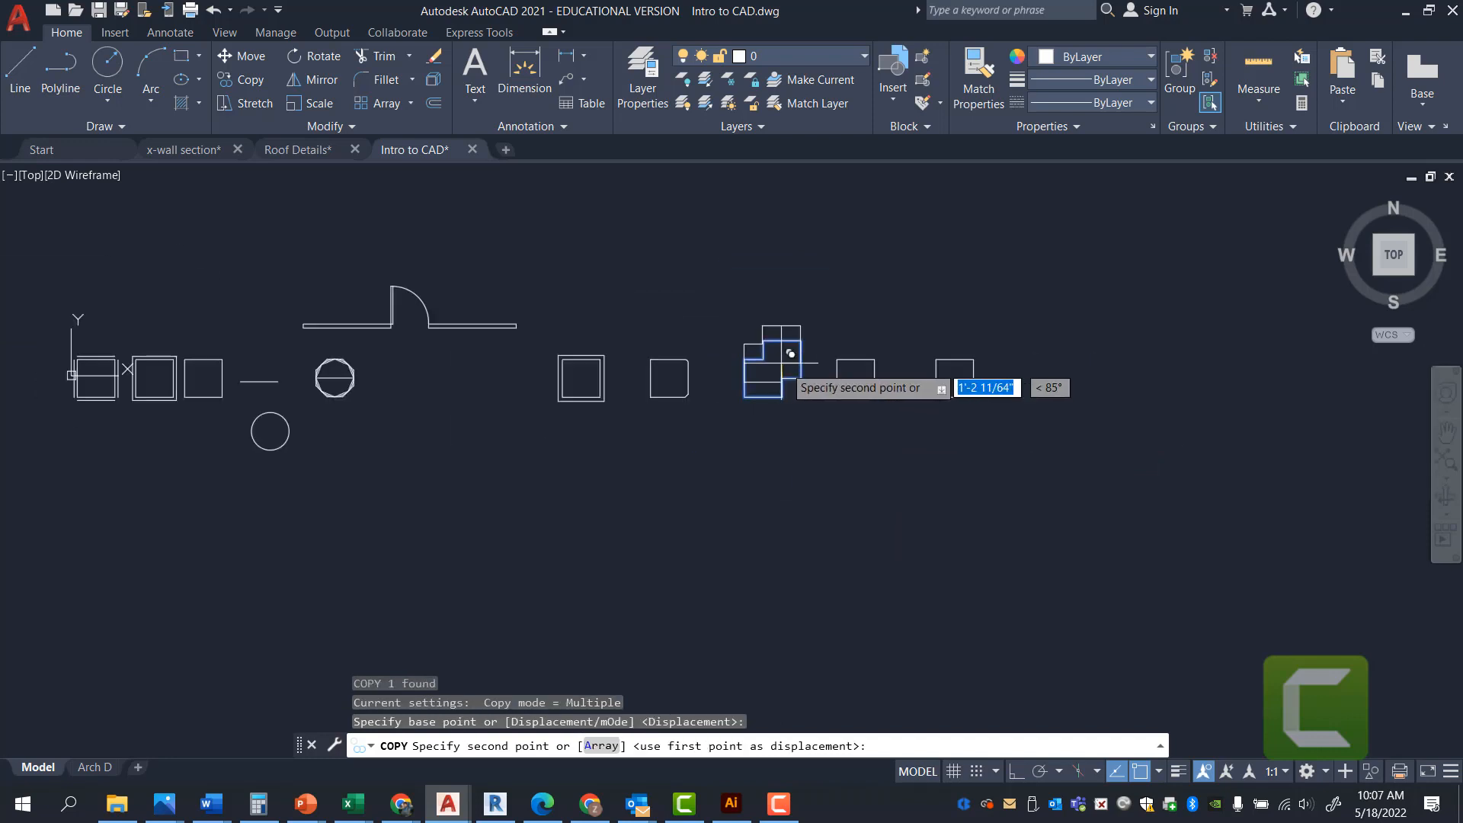
{"action": "key", "text": "F8"}
{"action": "left_click", "coordinate": [778, 467]}
{"action": "key", "text": "Escape"}
{"action": "scroll", "coordinate": [792, 466], "scroll_direction": "up", "scroll_amount": 6}
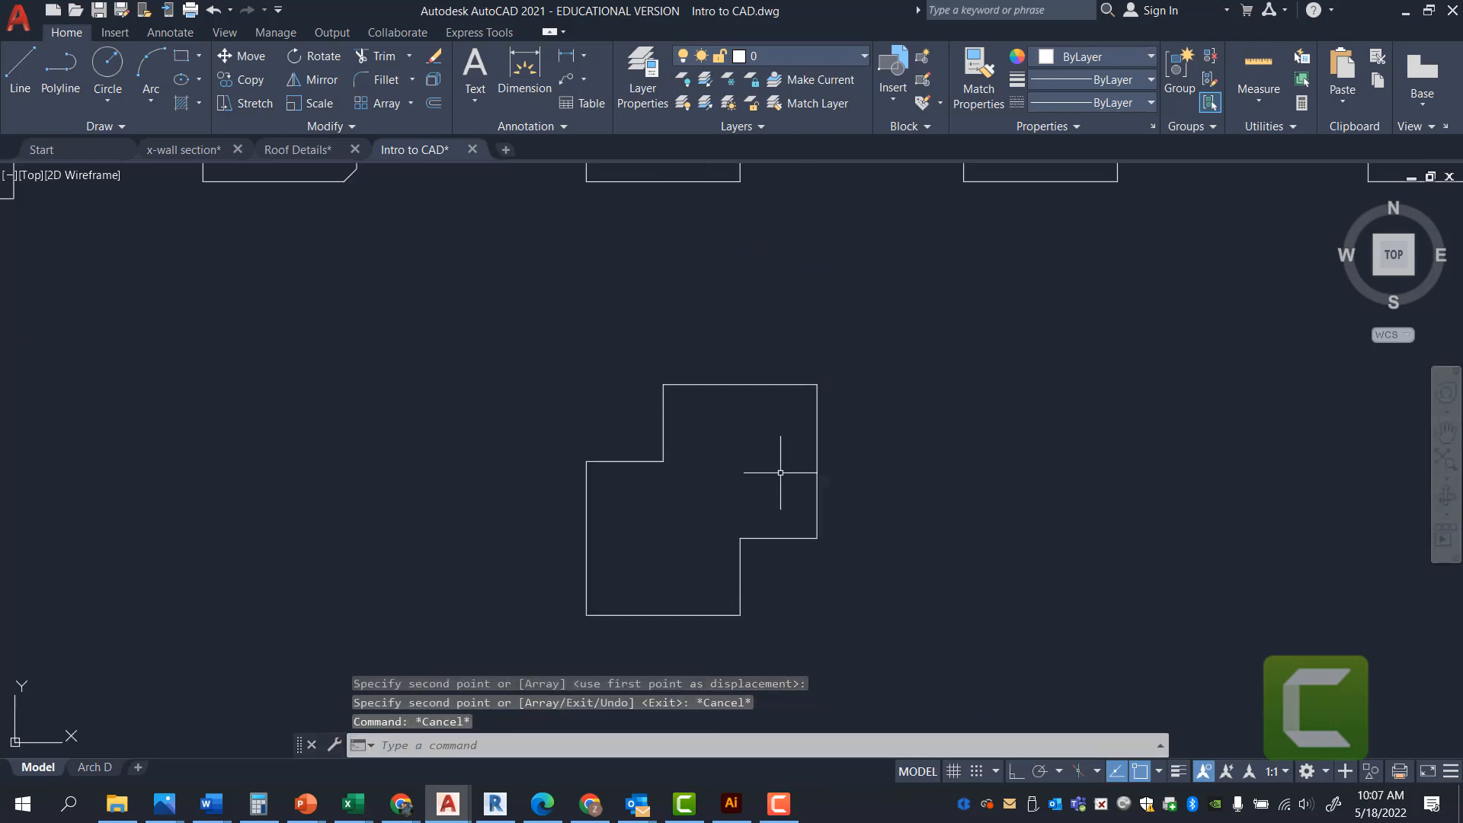
- Explode the copied outline into separate lines and check by selecting its short lower-right horizontal edge
{"action": "left_click", "coordinate": [763, 538]}
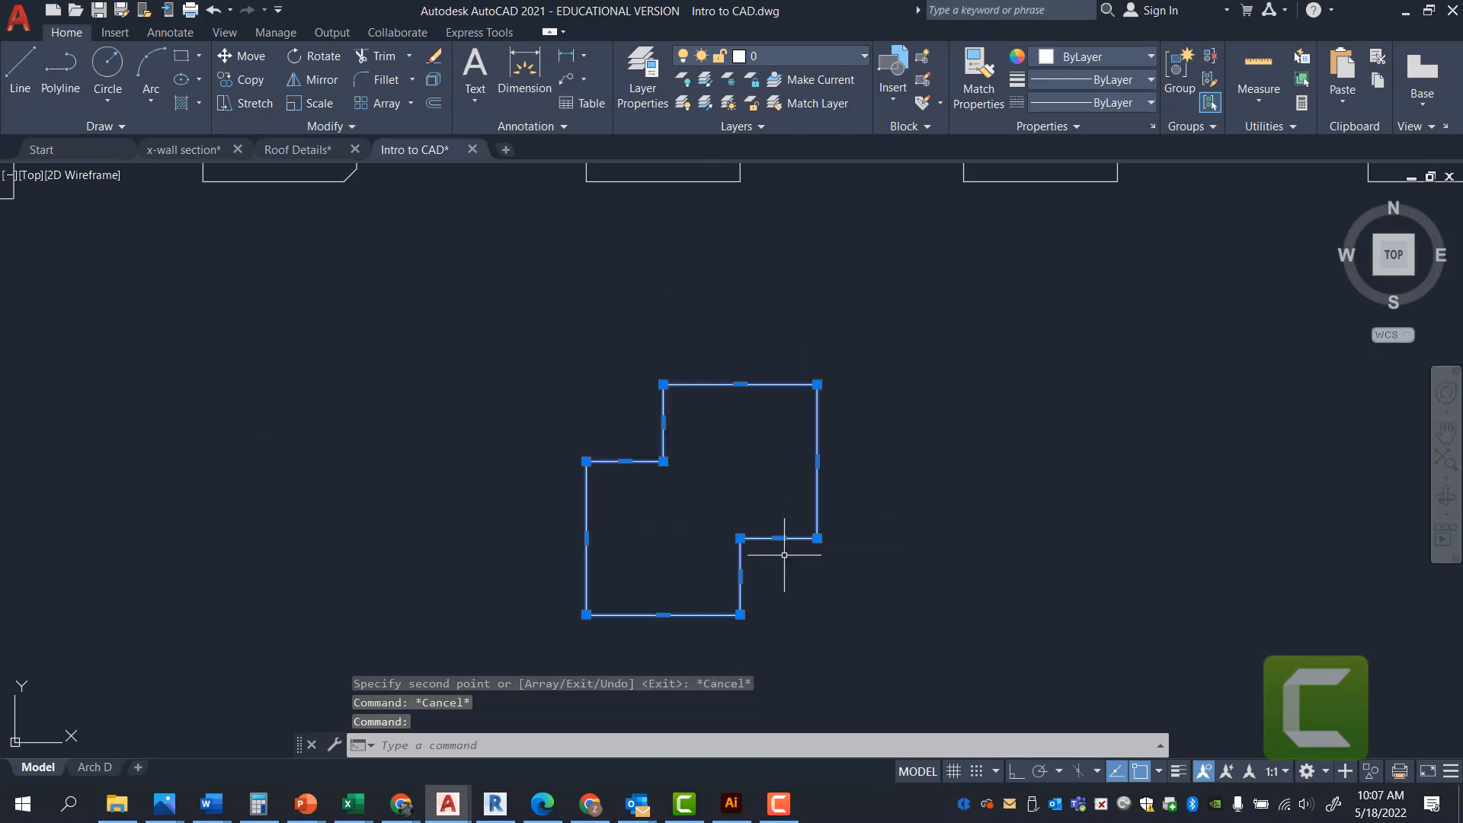
{"action": "type", "text": "e"}
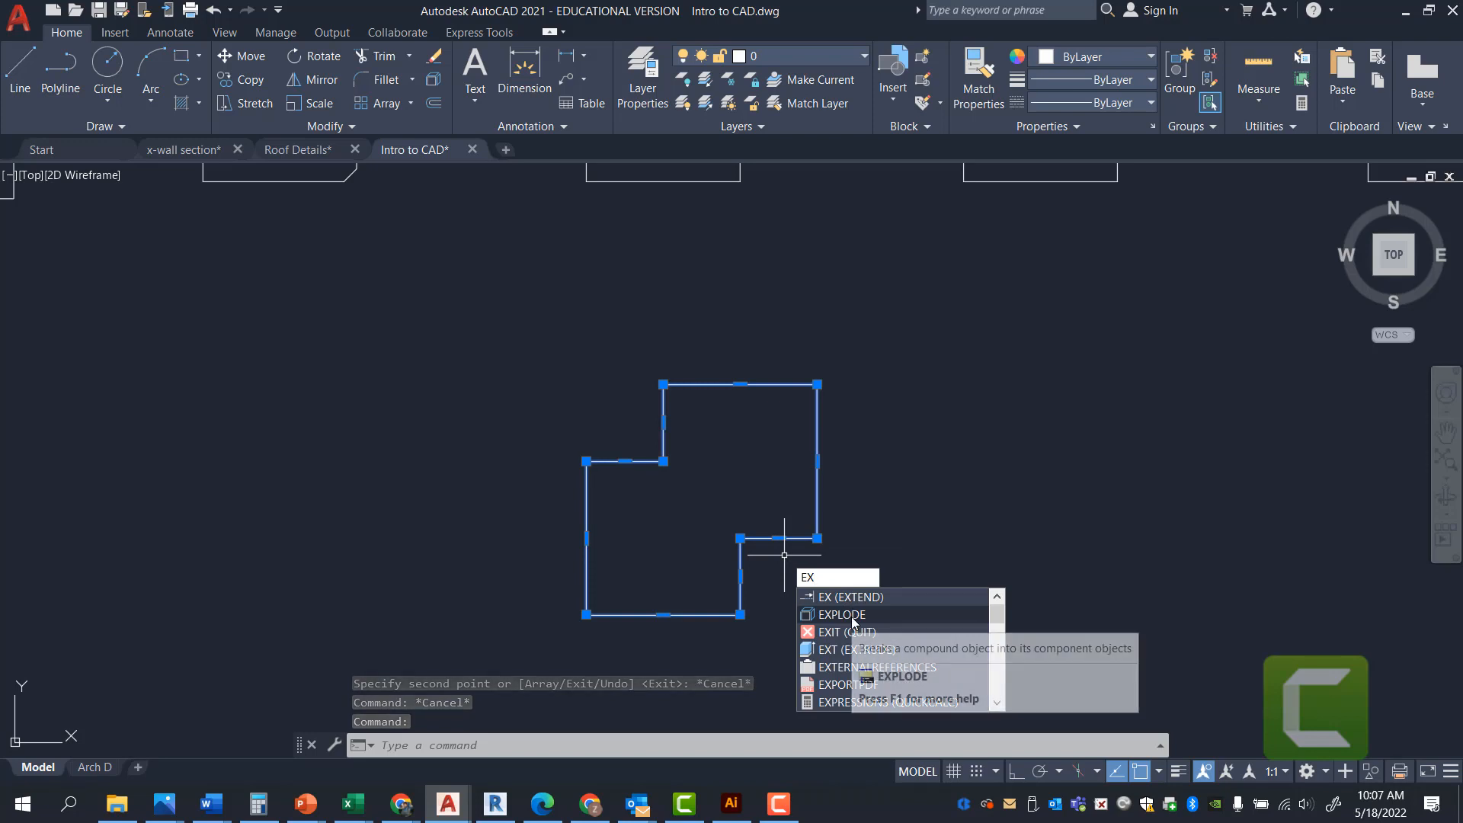
{"action": "left_click", "coordinate": [853, 620]}
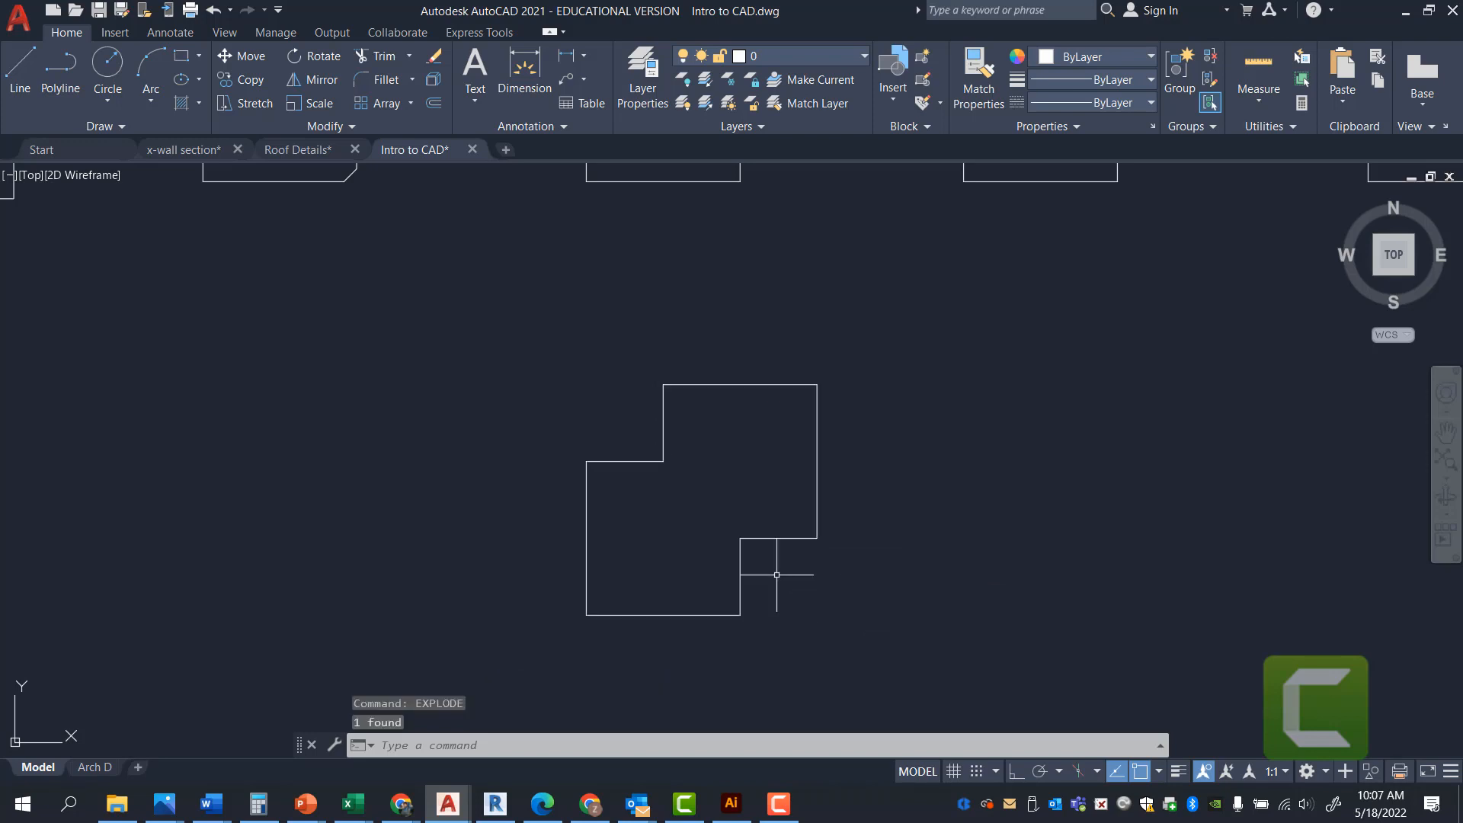
{"action": "left_click", "coordinate": [755, 538]}
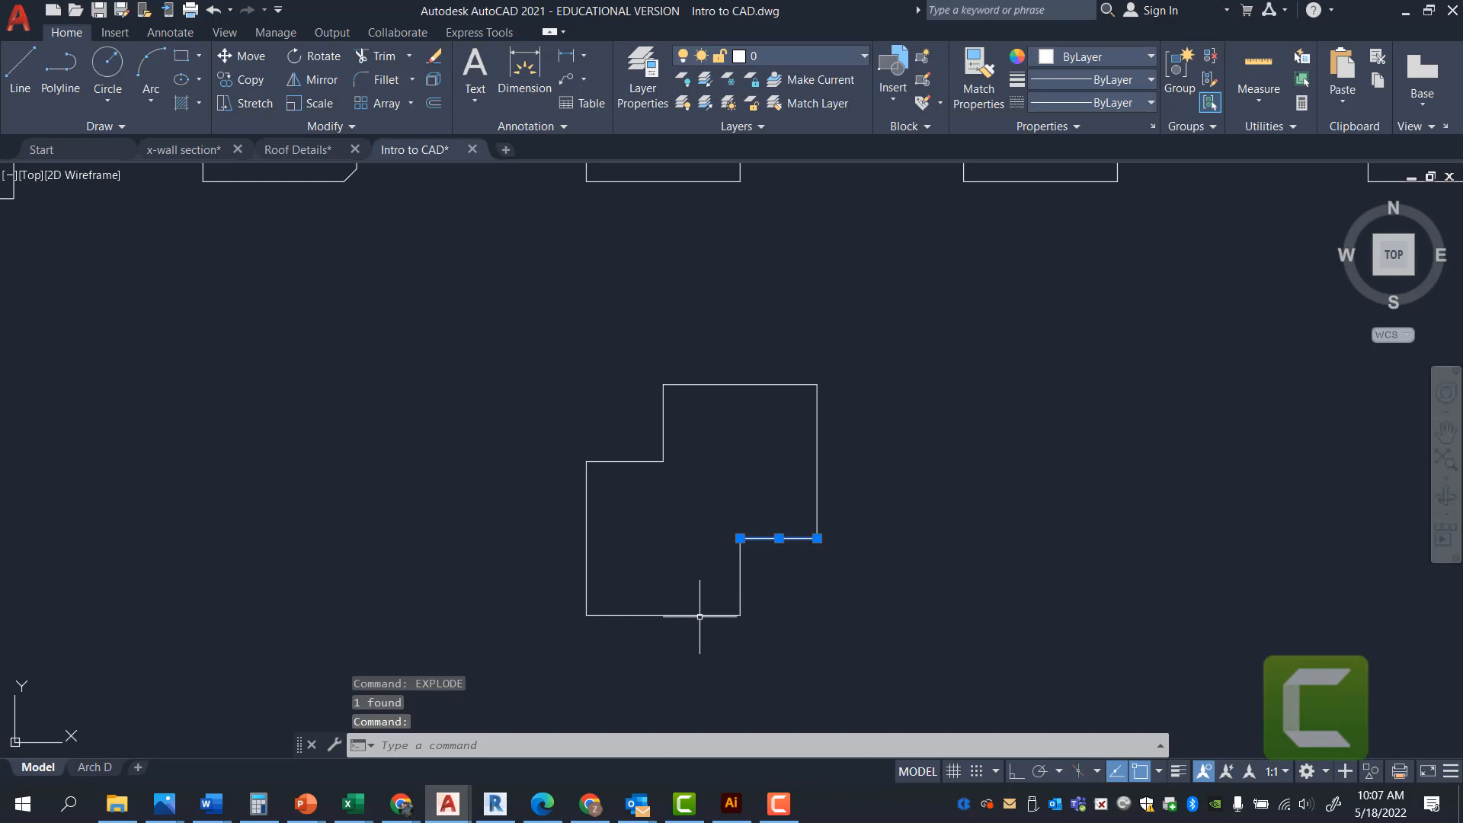
{"action": "key", "text": "Escape"}
{"action": "key", "text": "Escape"}
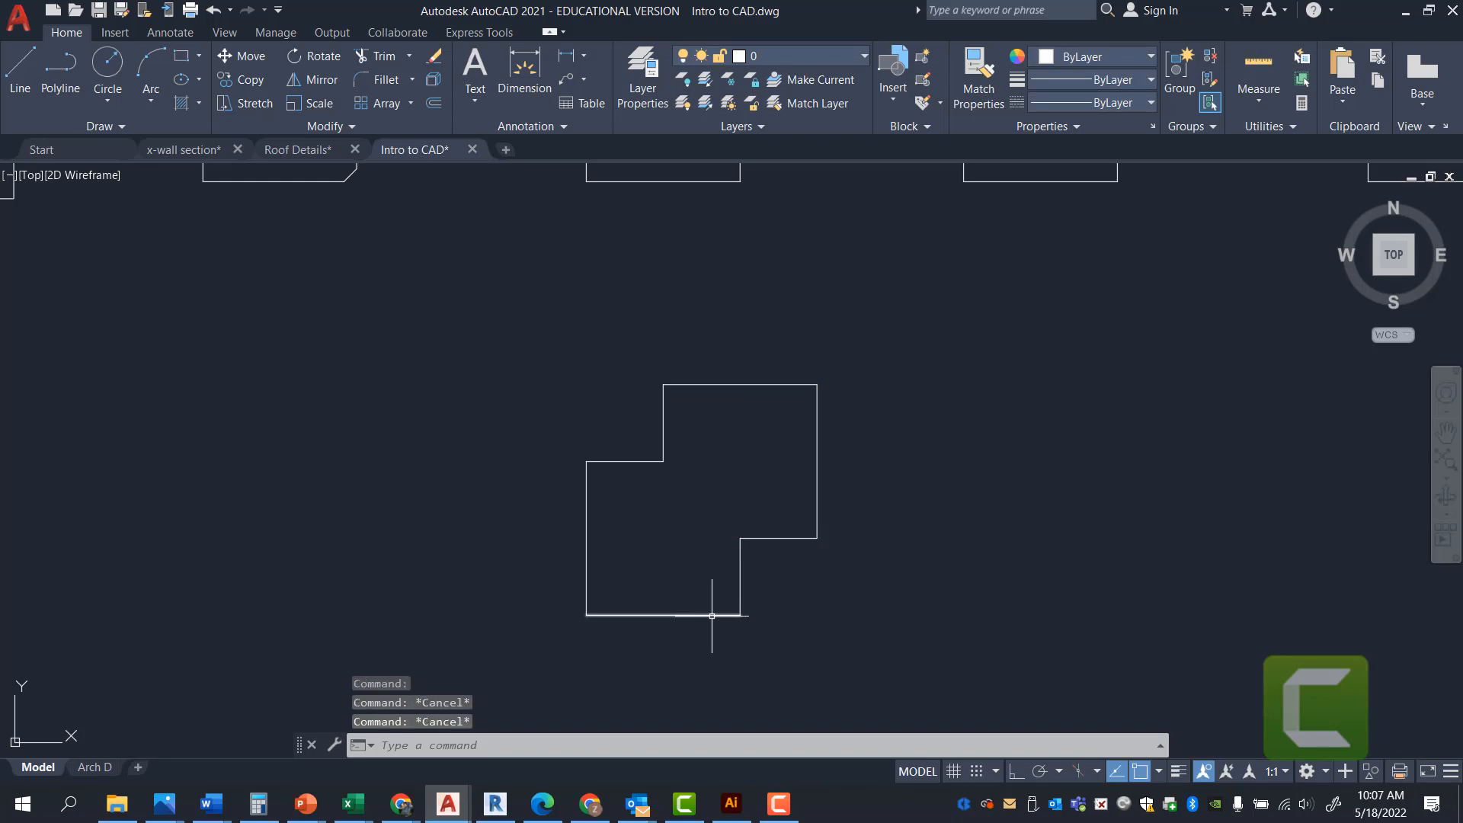
- Extend the exploded outline's two inner-corner horizontal edges and its upper-left vertical edge across the shape to the opposite sides
{"action": "type", "text": "EX"}
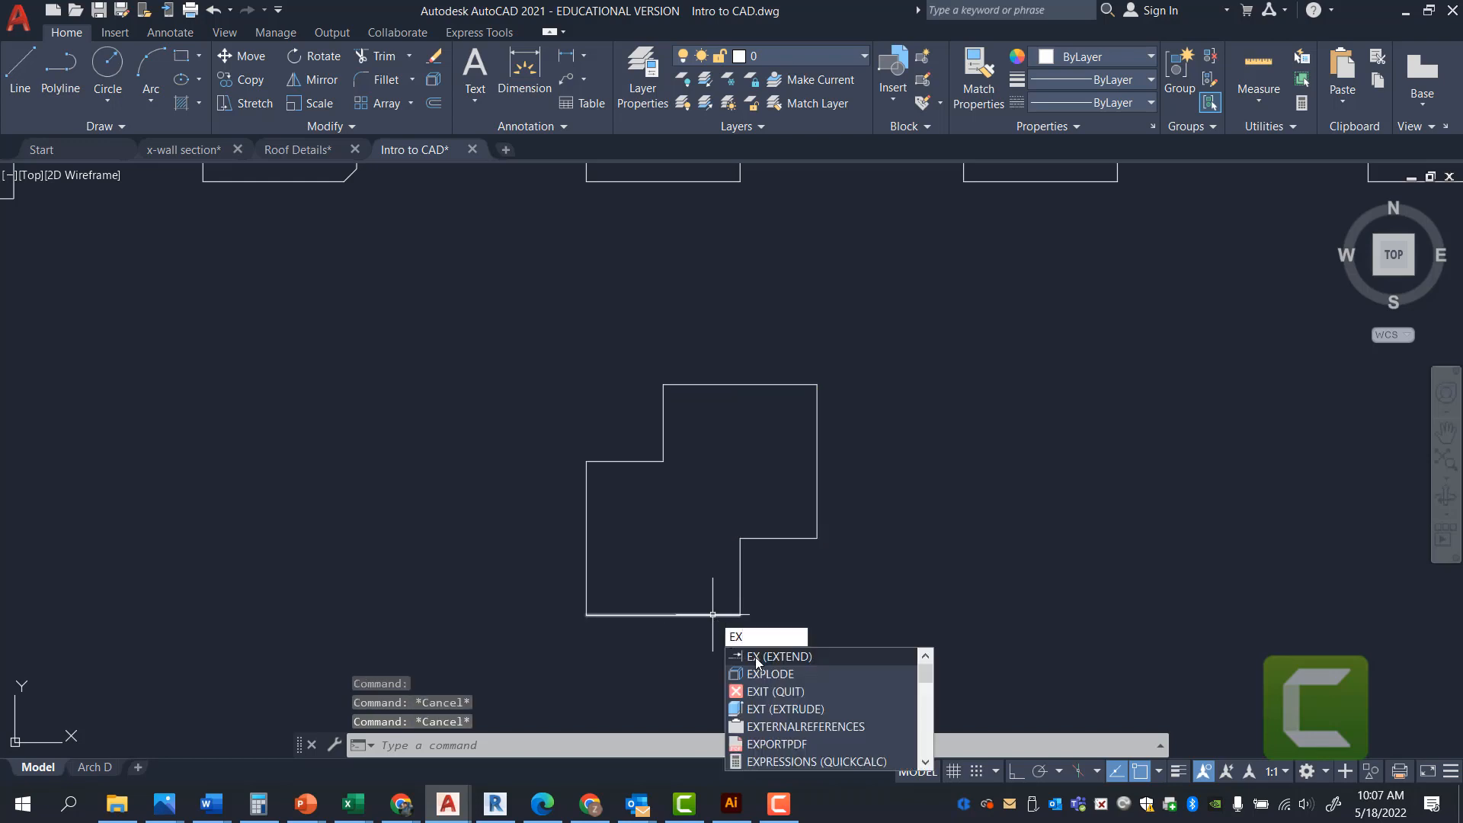
{"action": "left_click", "coordinate": [756, 657]}
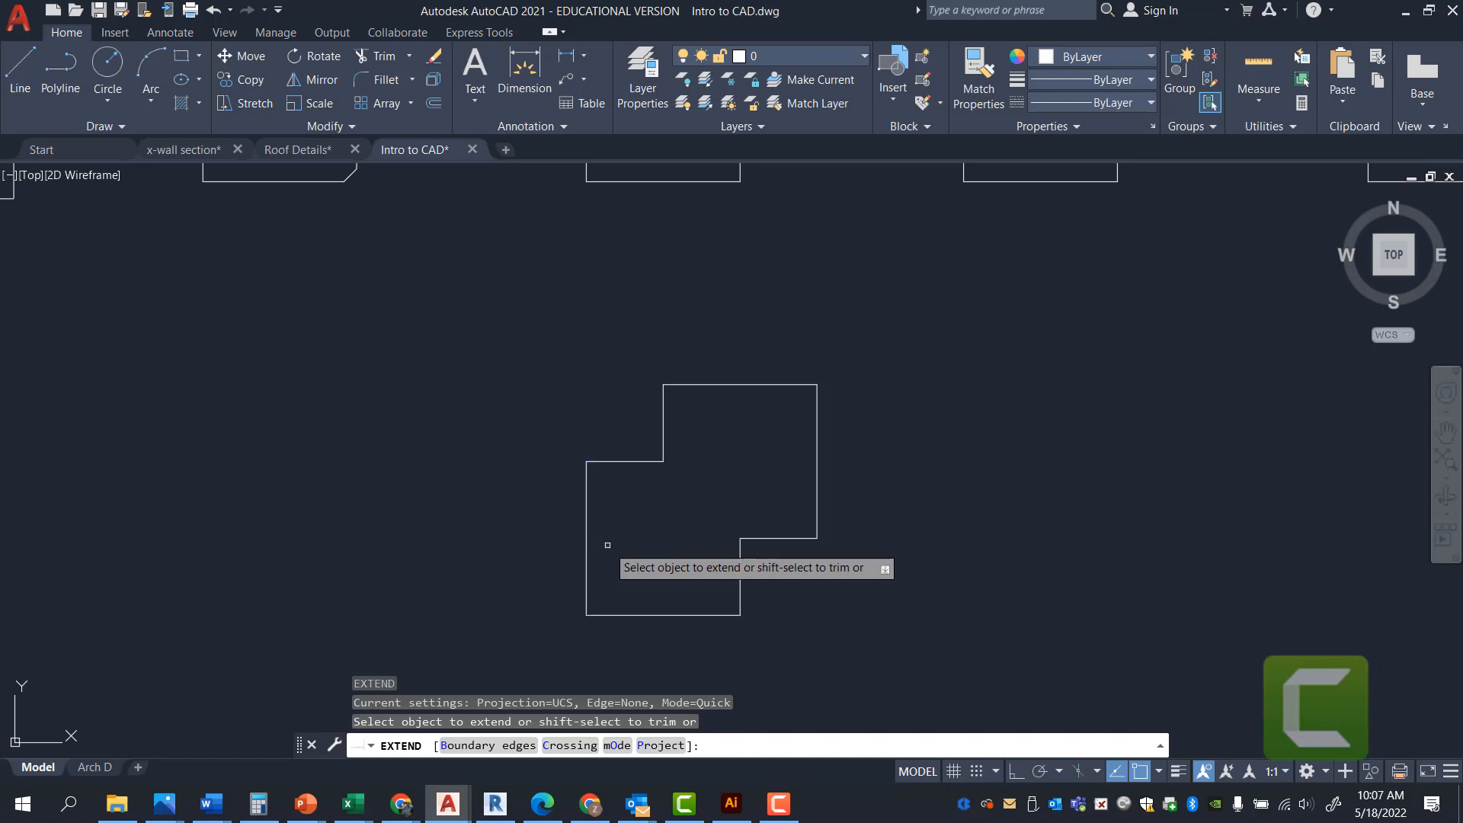
{"action": "left_click", "coordinate": [770, 540]}
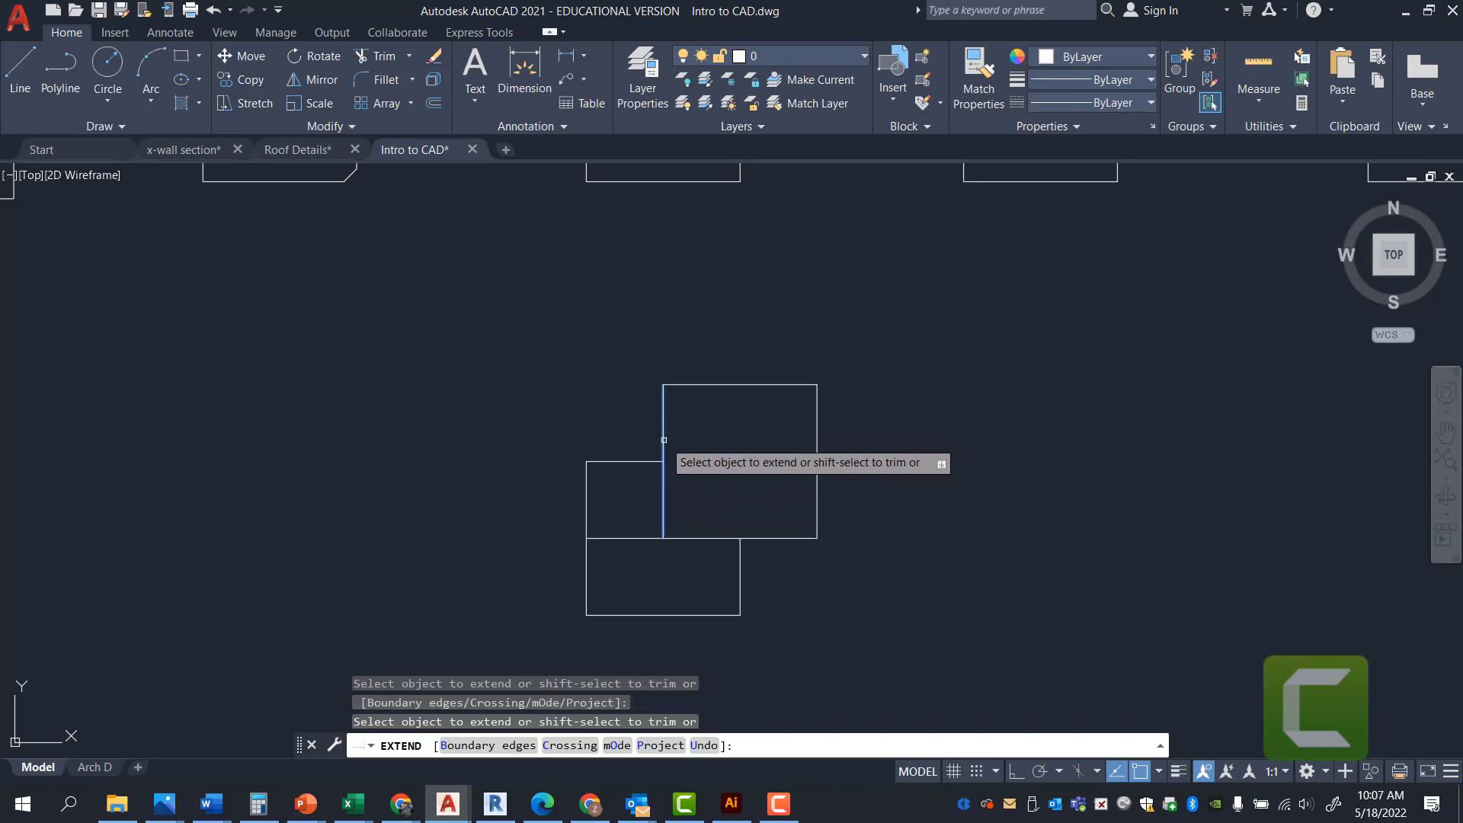
{"action": "left_click", "coordinate": [663, 515]}
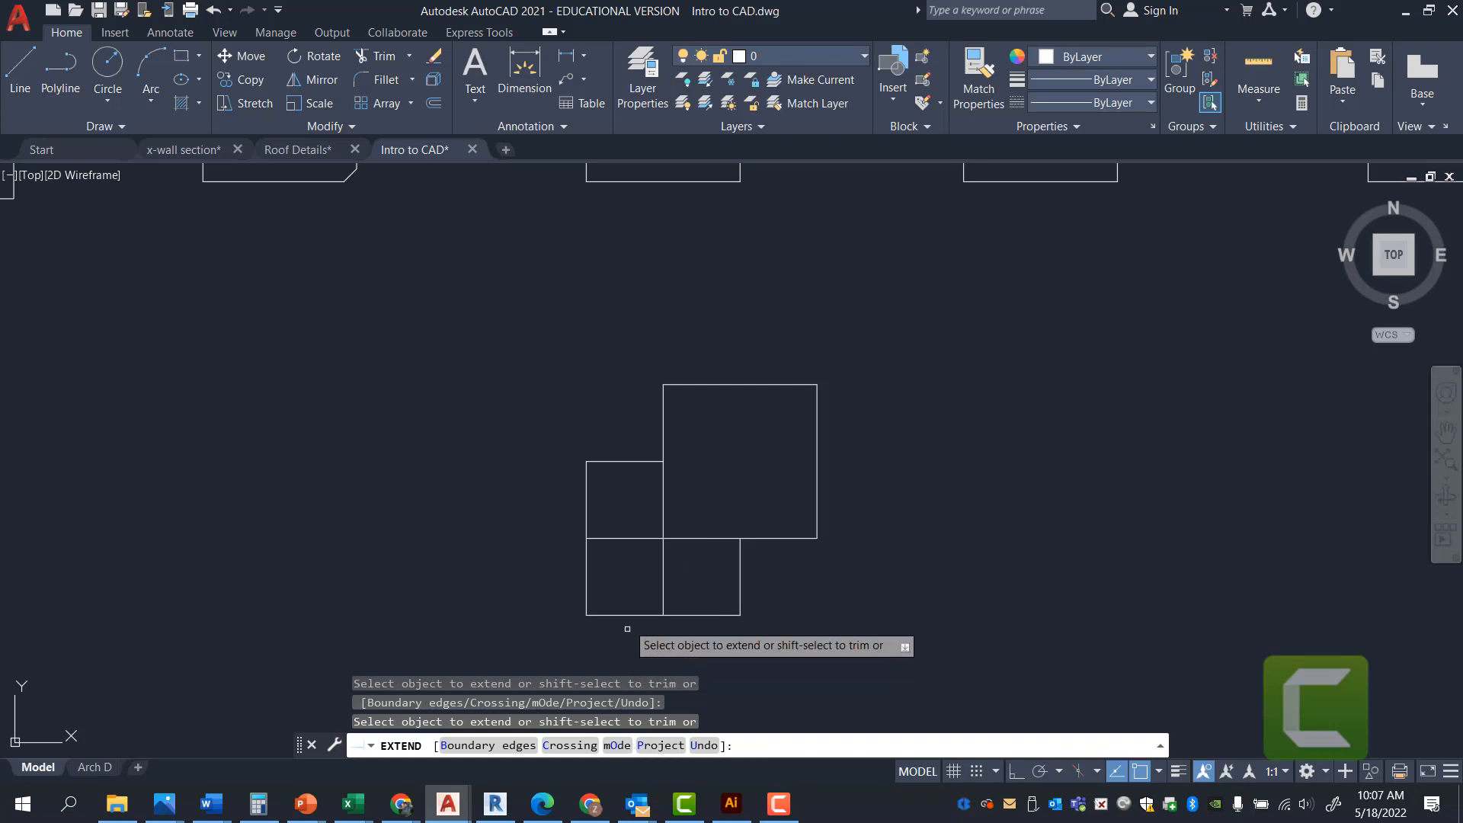
{"action": "left_click", "coordinate": [631, 461]}
- Extend the lower-right vertical edge up through the shape to its top edge, and end the Extend command
{"action": "scroll", "coordinate": [610, 457], "scroll_direction": "down", "scroll_amount": 3}
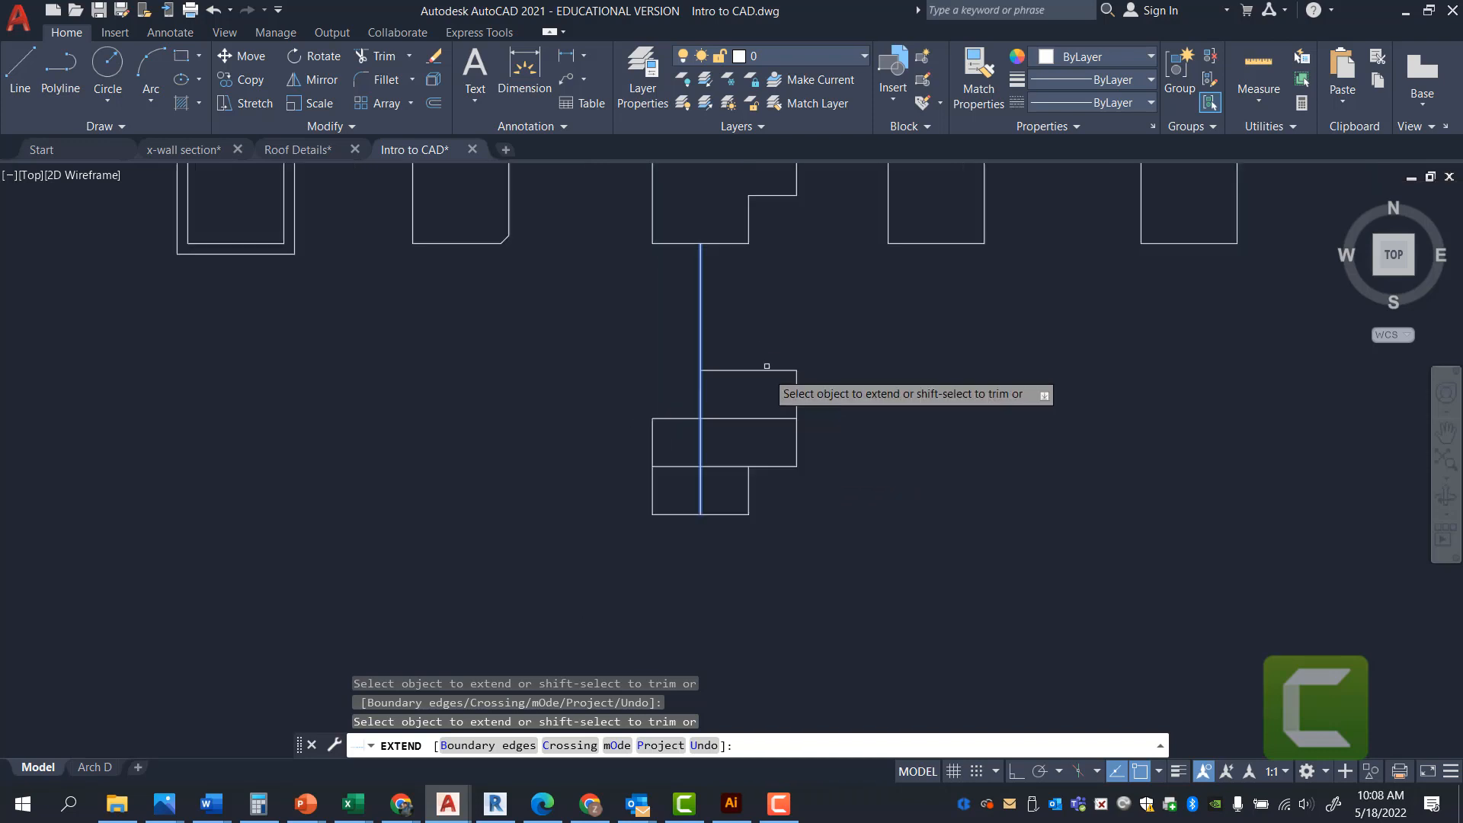
{"action": "scroll", "coordinate": [785, 381], "scroll_direction": "up", "scroll_amount": 7}
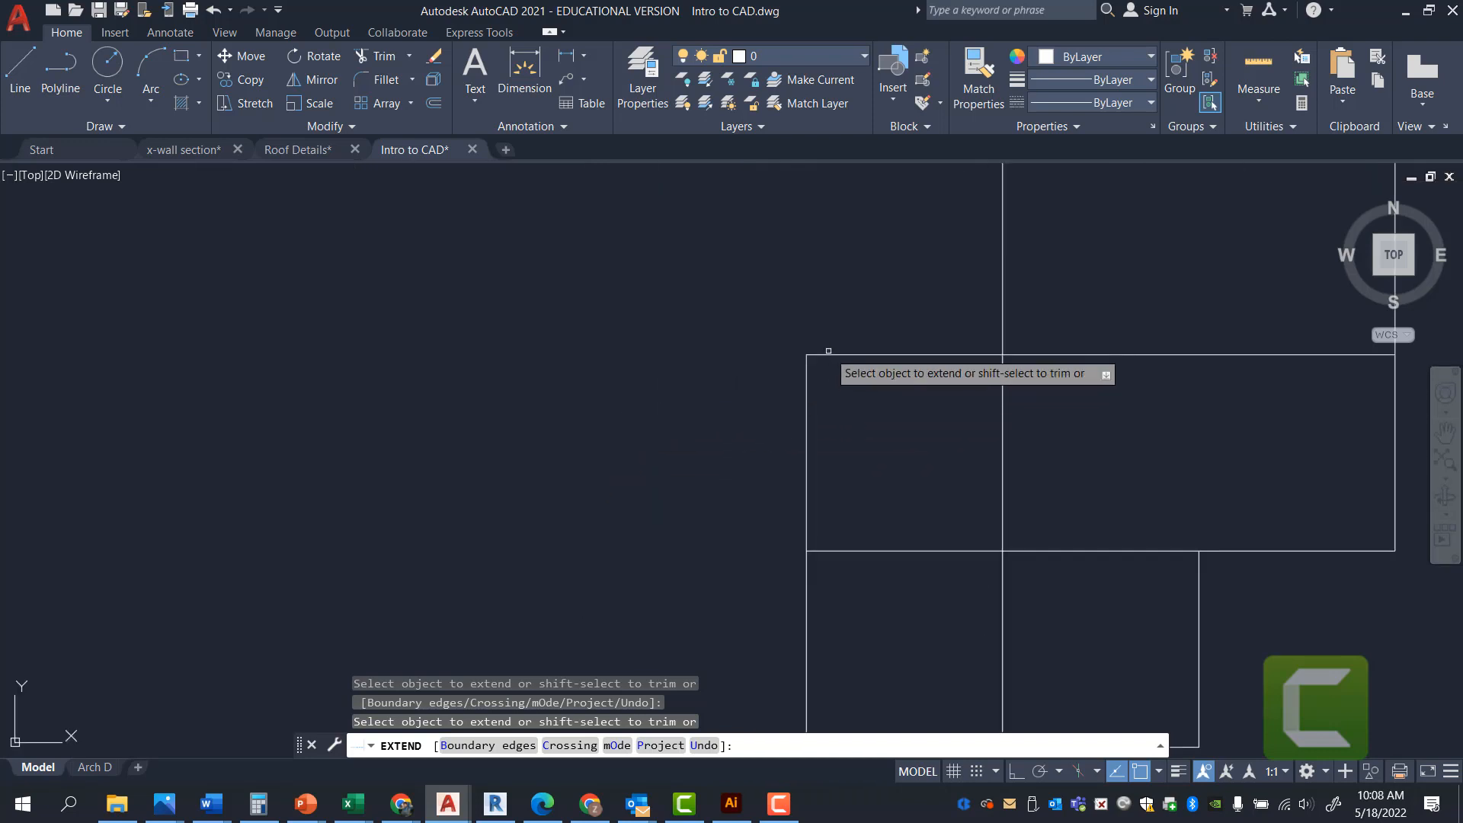
{"action": "scroll", "coordinate": [827, 358], "scroll_direction": "down", "scroll_amount": 7}
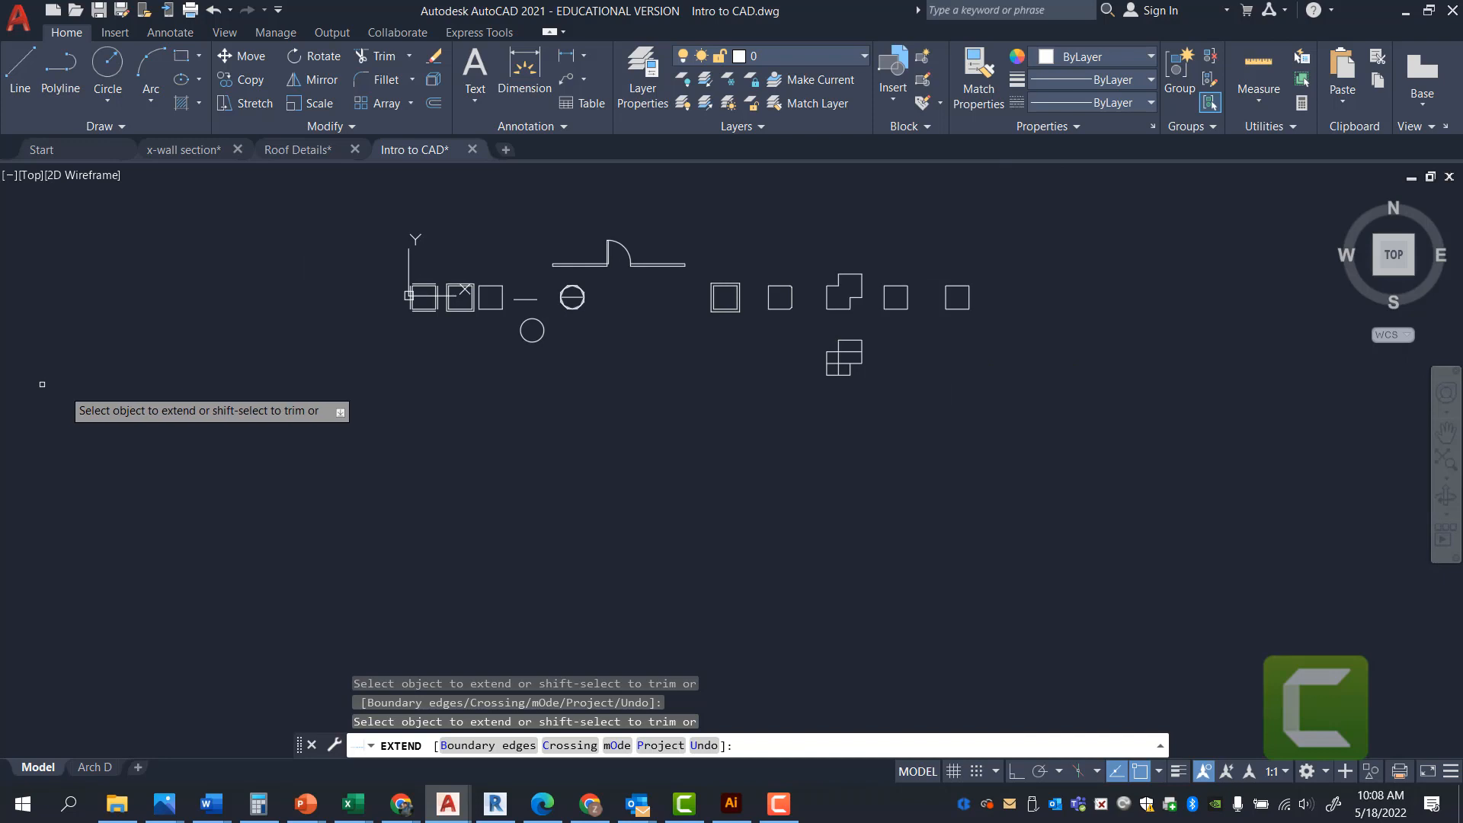
{"action": "scroll", "coordinate": [766, 404], "scroll_direction": "down", "scroll_amount": 8}
{"action": "scroll", "coordinate": [769, 444], "scroll_direction": "up", "scroll_amount": 10}
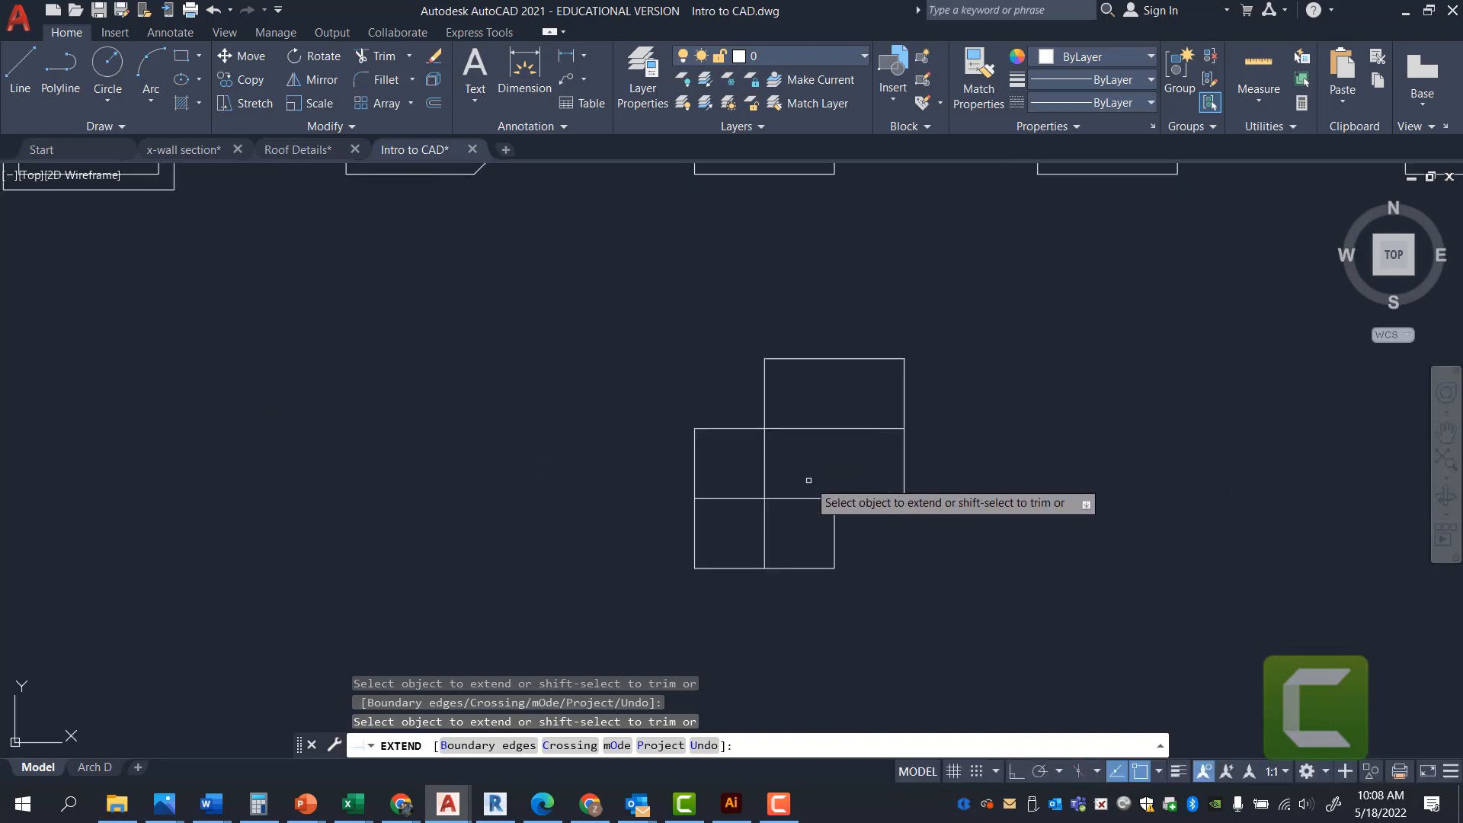
{"action": "scroll", "coordinate": [810, 478], "scroll_direction": "up", "scroll_amount": 2}
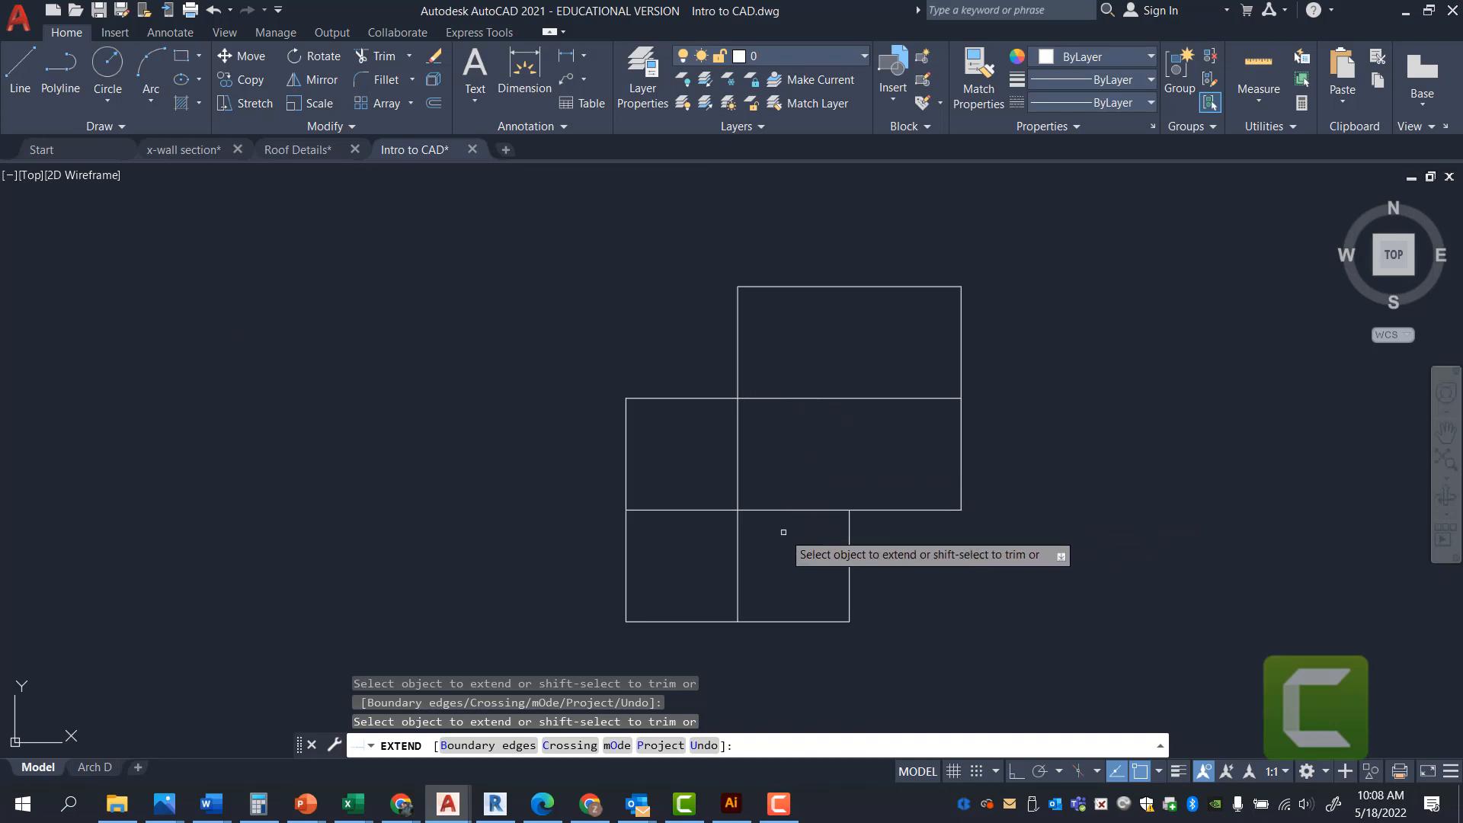
{"action": "left_click", "coordinate": [849, 527]}
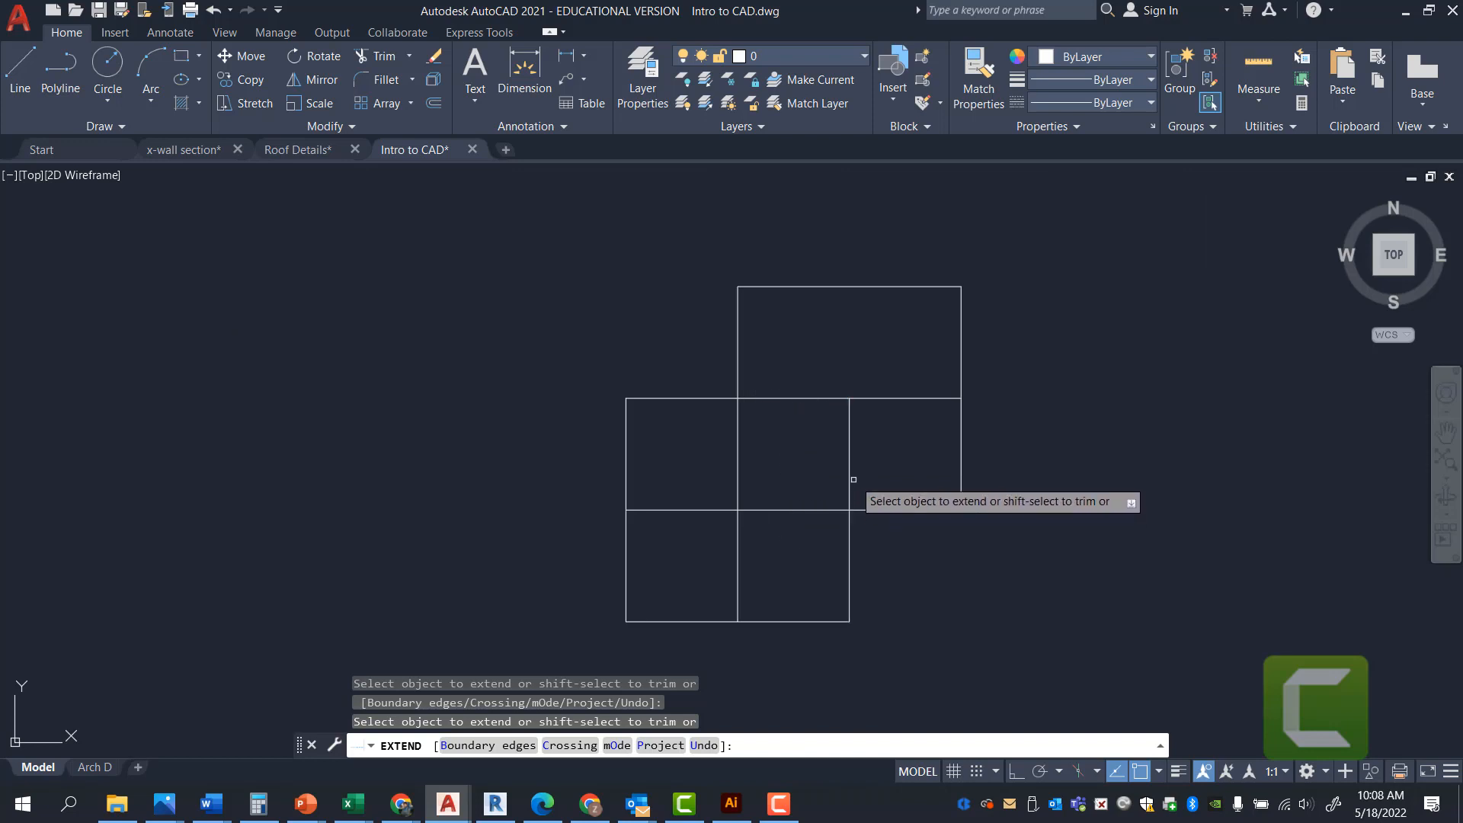
{"action": "left_click", "coordinate": [849, 446]}
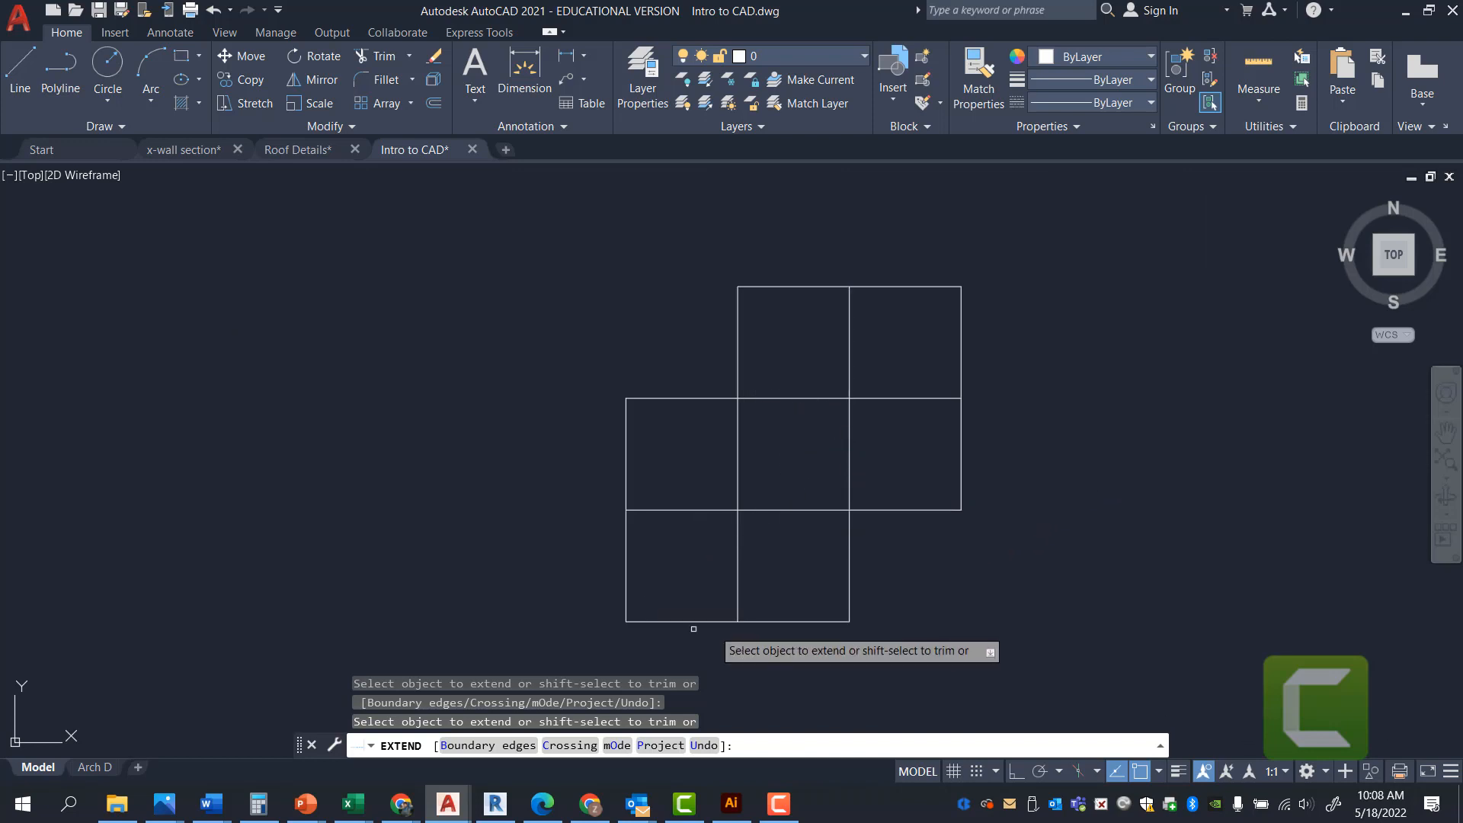
{"action": "scroll", "coordinate": [824, 534], "scroll_direction": "down", "scroll_amount": 2}
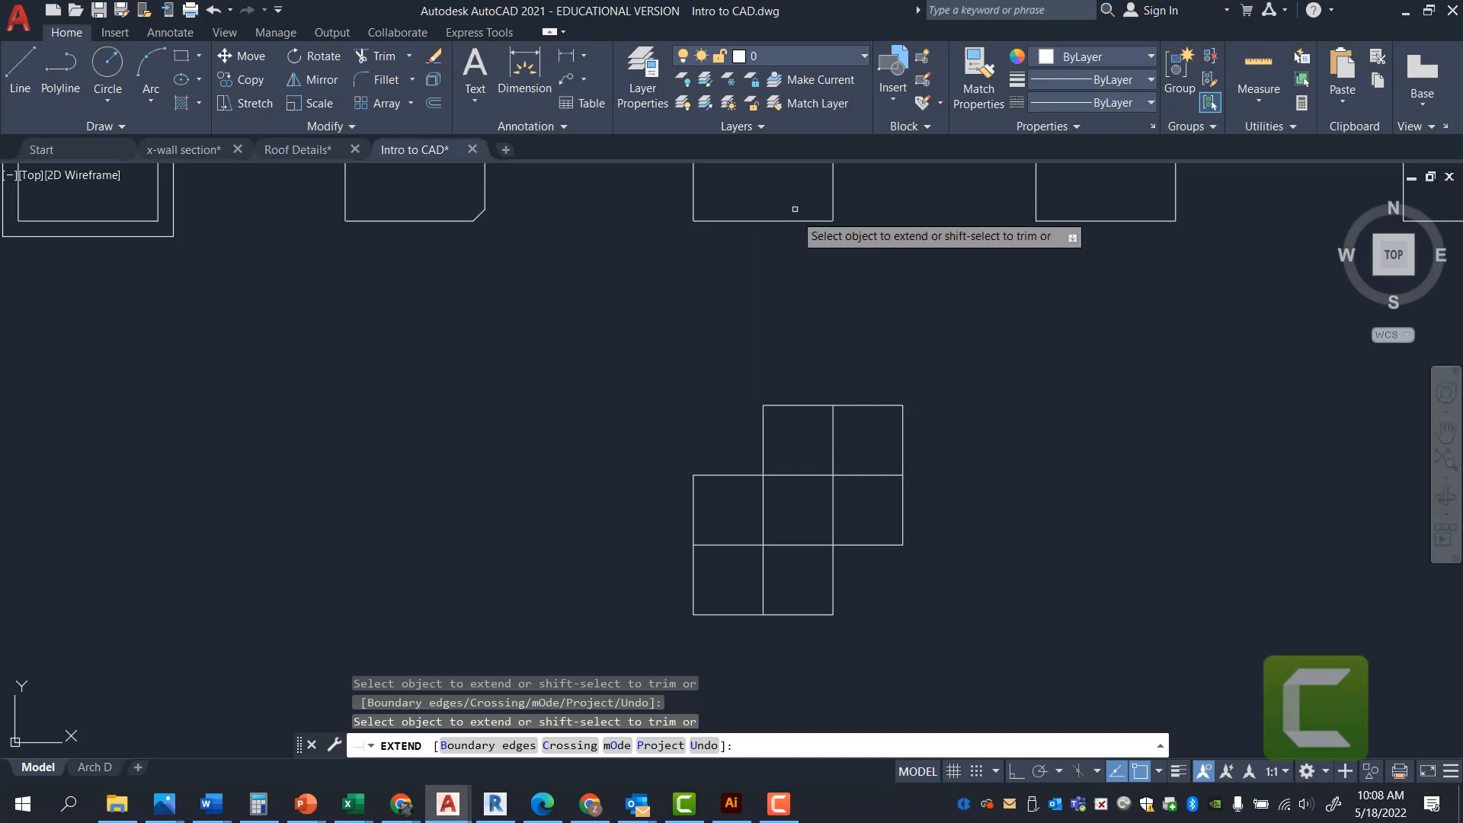
{"action": "scroll", "coordinate": [783, 221], "scroll_direction": "down", "scroll_amount": 2}
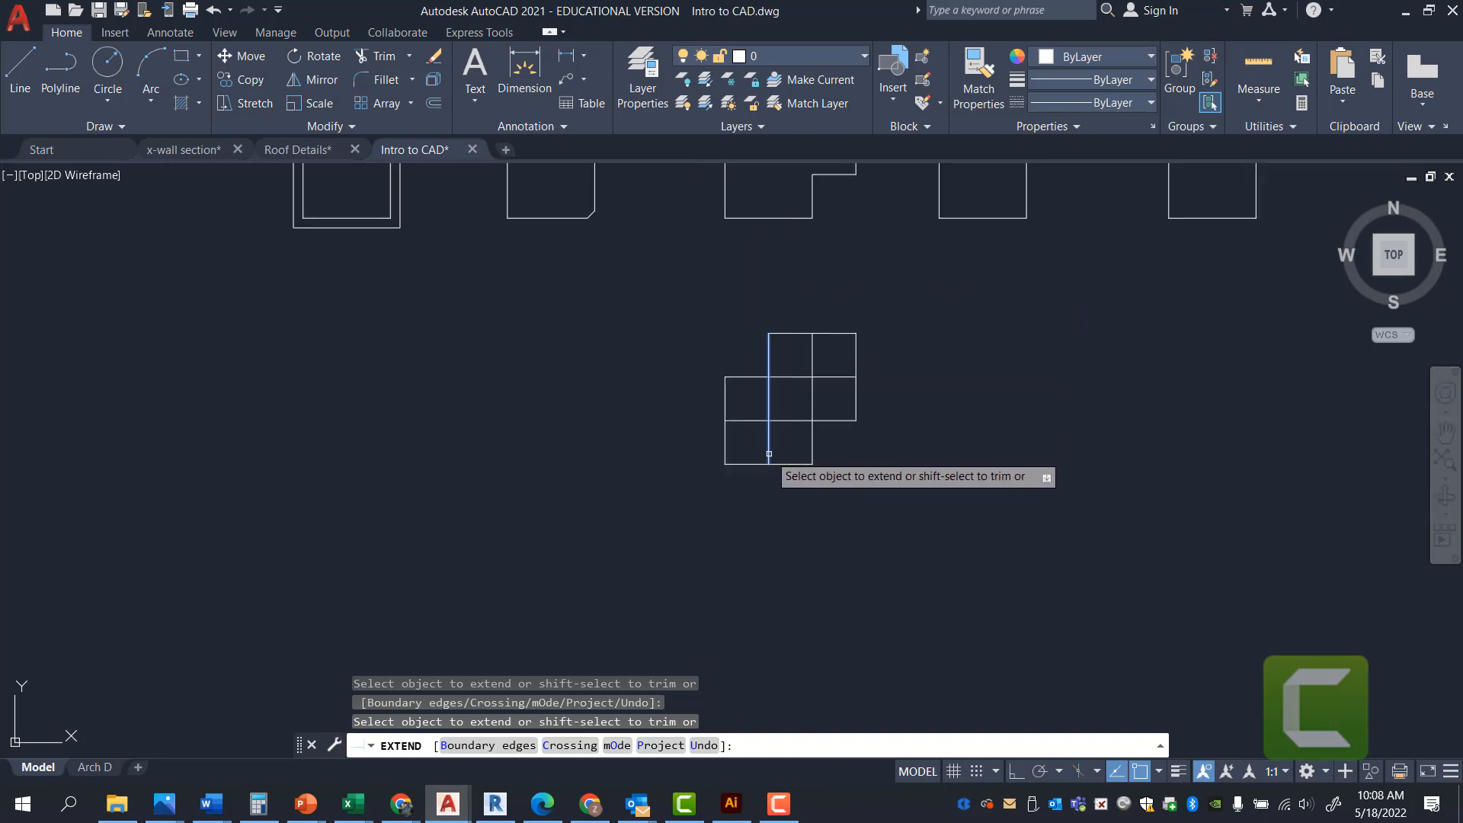
{"action": "scroll", "coordinate": [769, 445], "scroll_direction": "down", "scroll_amount": 8}
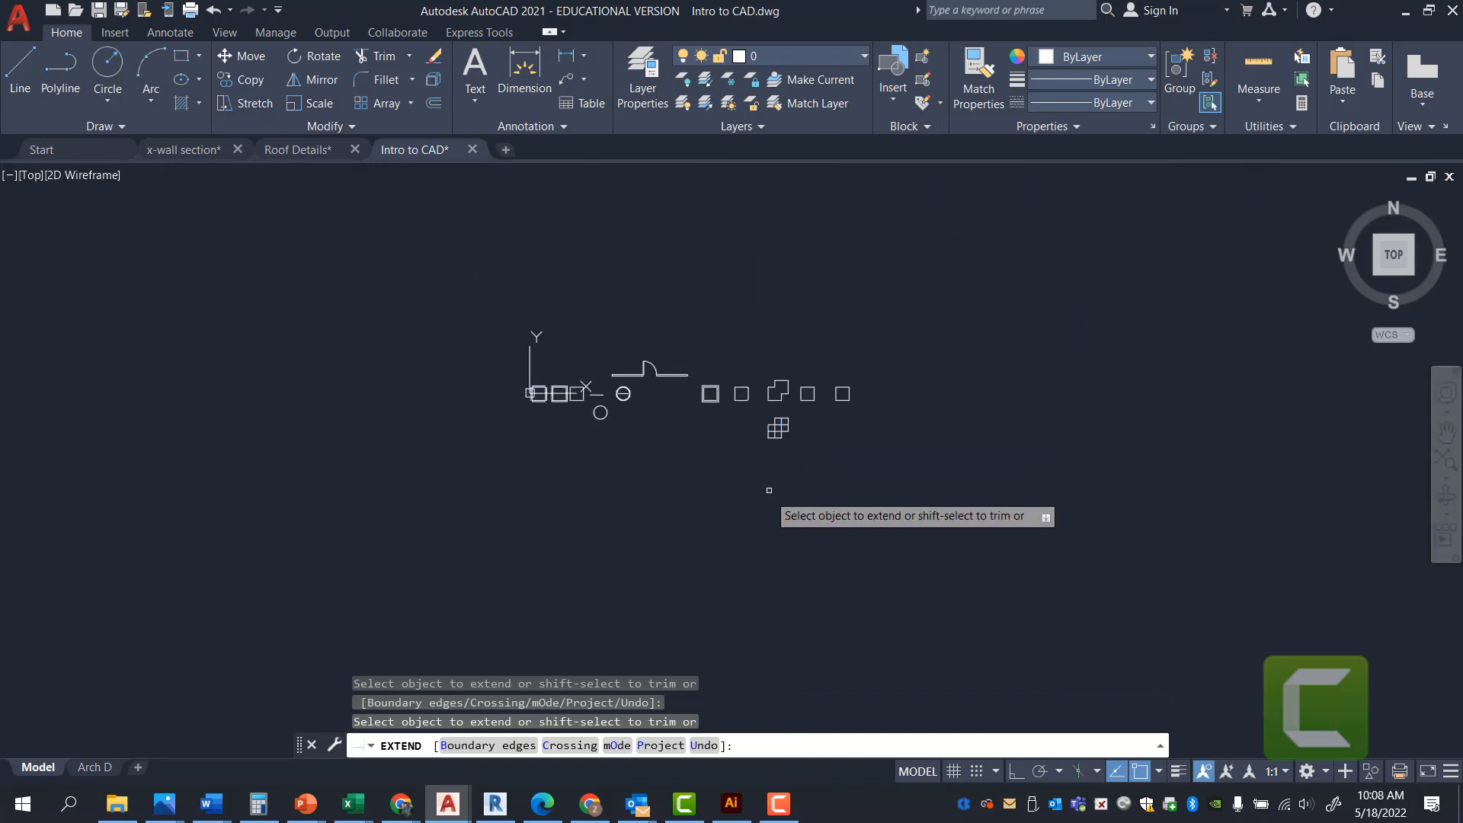
{"action": "scroll", "coordinate": [835, 419], "scroll_direction": "up", "scroll_amount": 10}
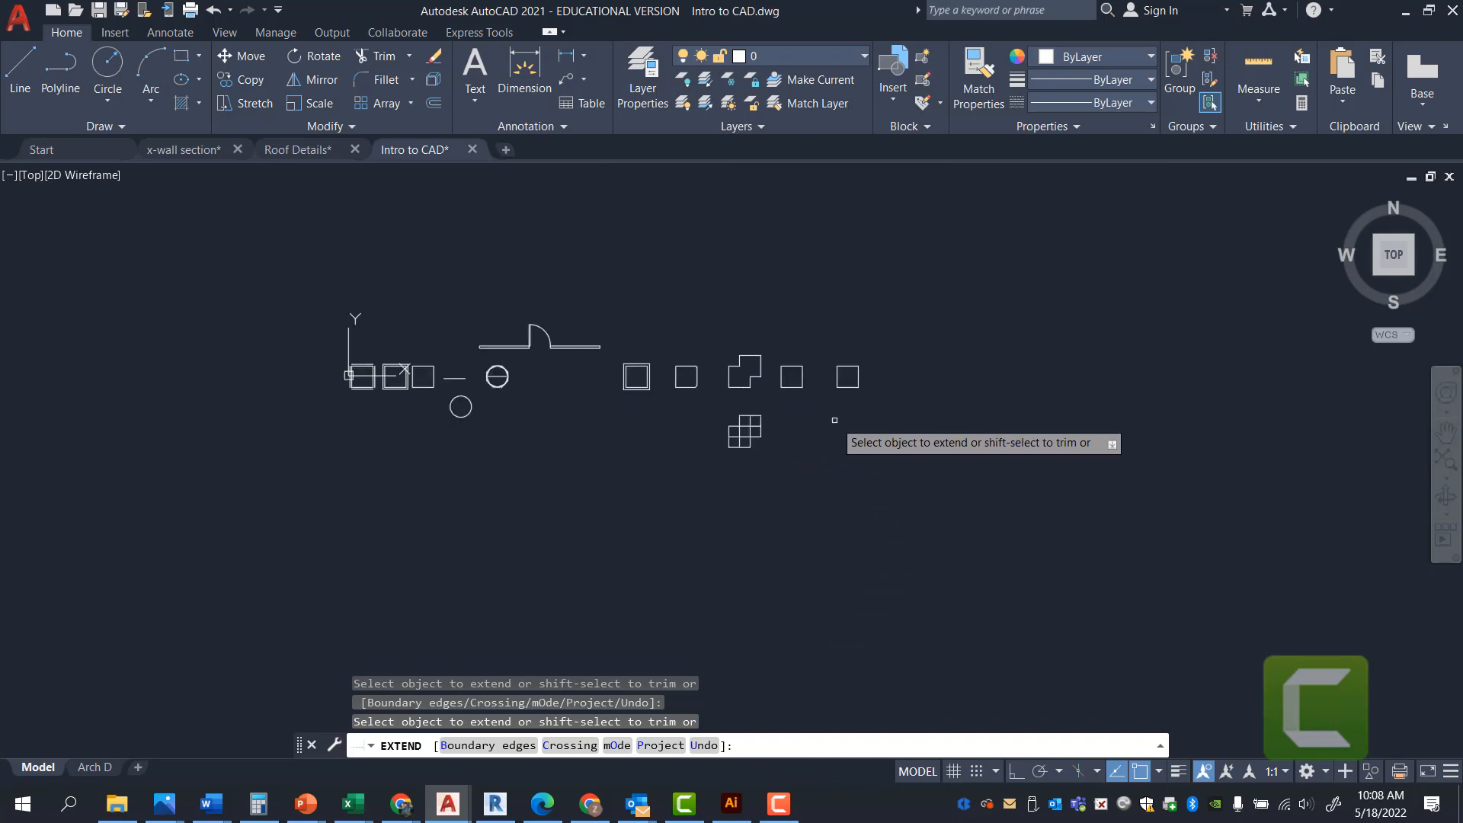
{"action": "key", "text": "Escape"}
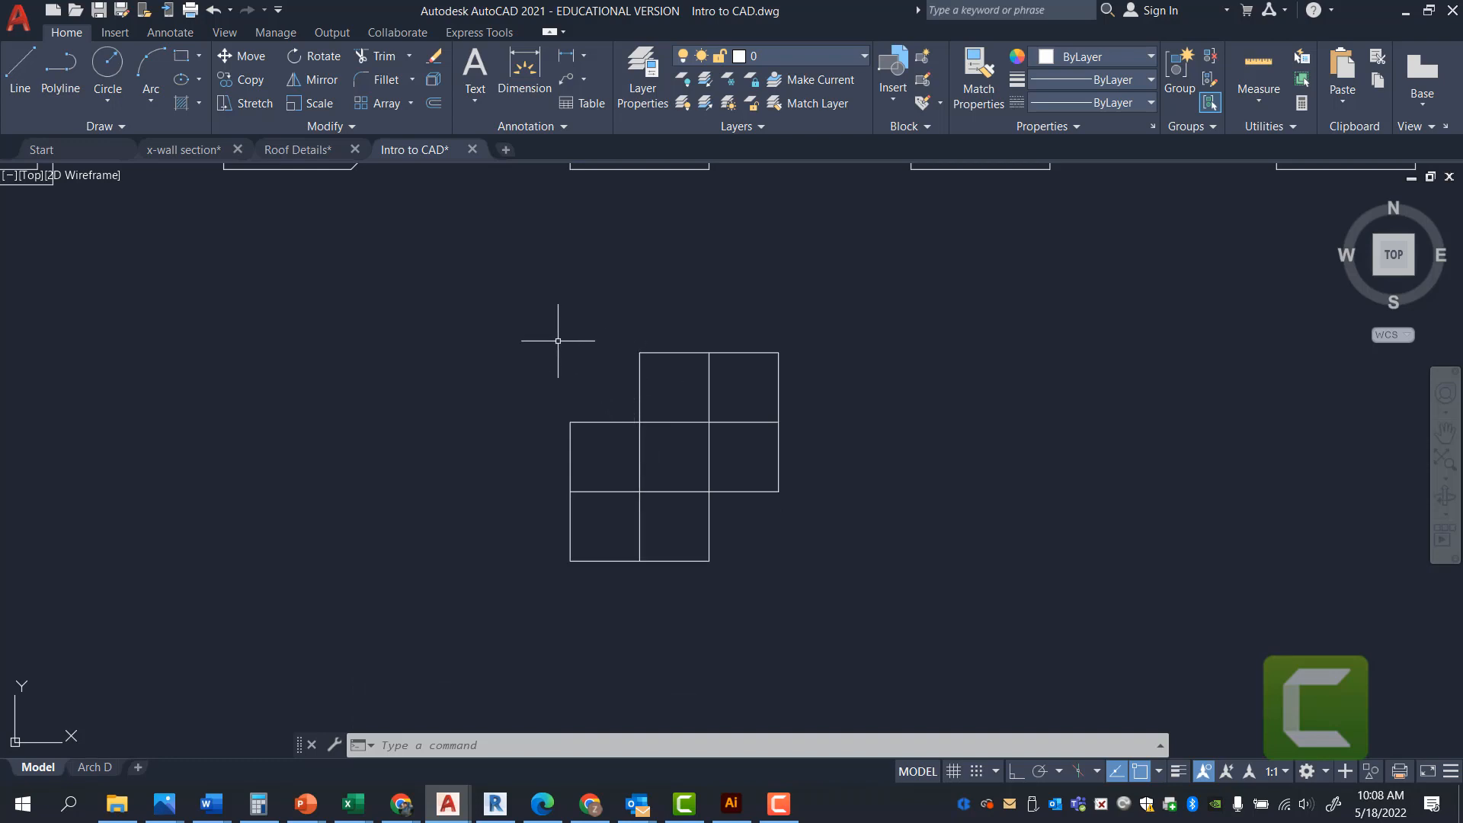
- Try selecting one extended vertical line, and window-select the two leftmost vertical lines of the grid, clearing each selection
{"action": "left_click", "coordinate": [638, 372]}
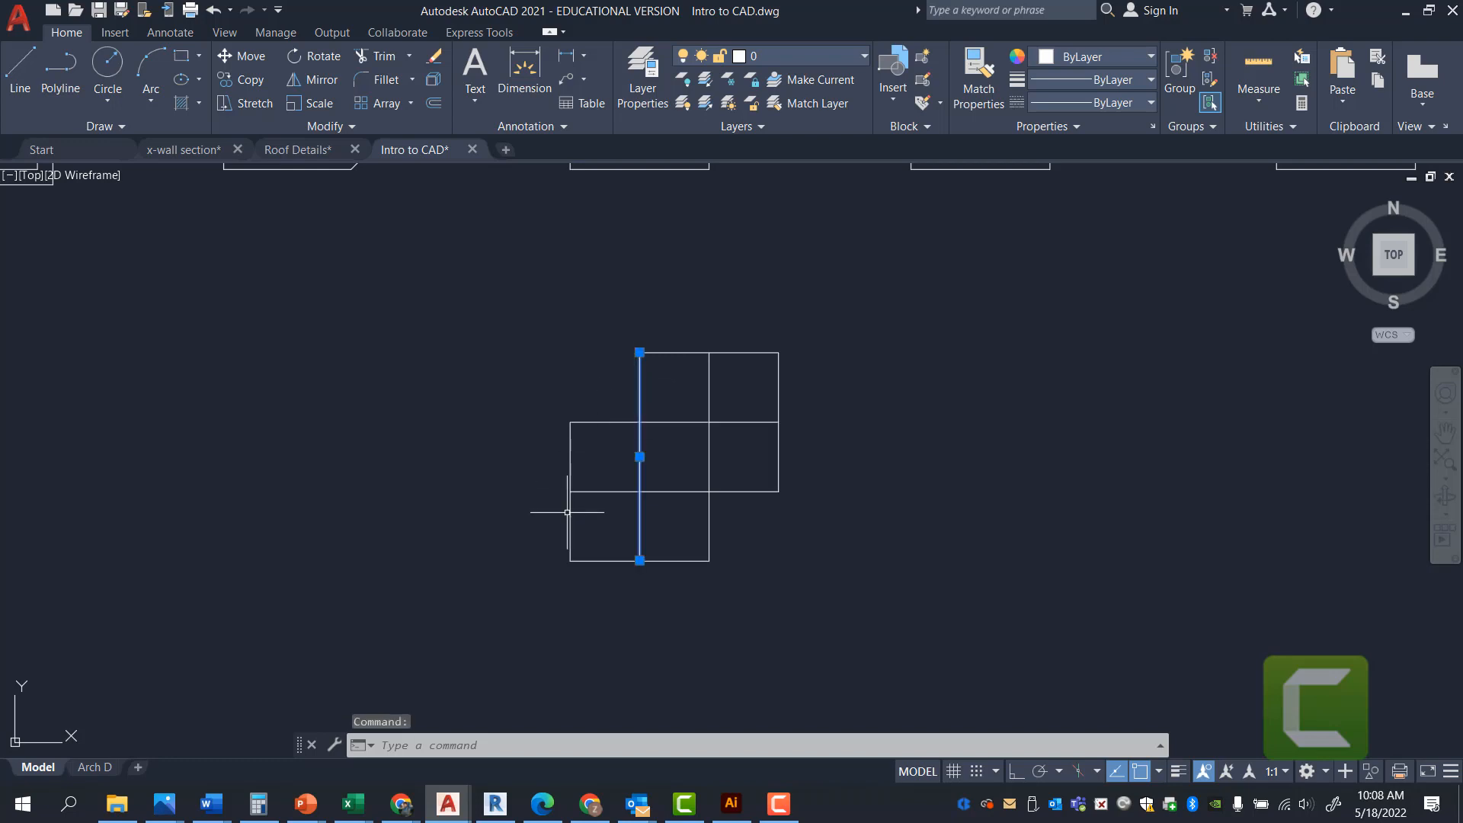
{"action": "key", "text": "Escape"}
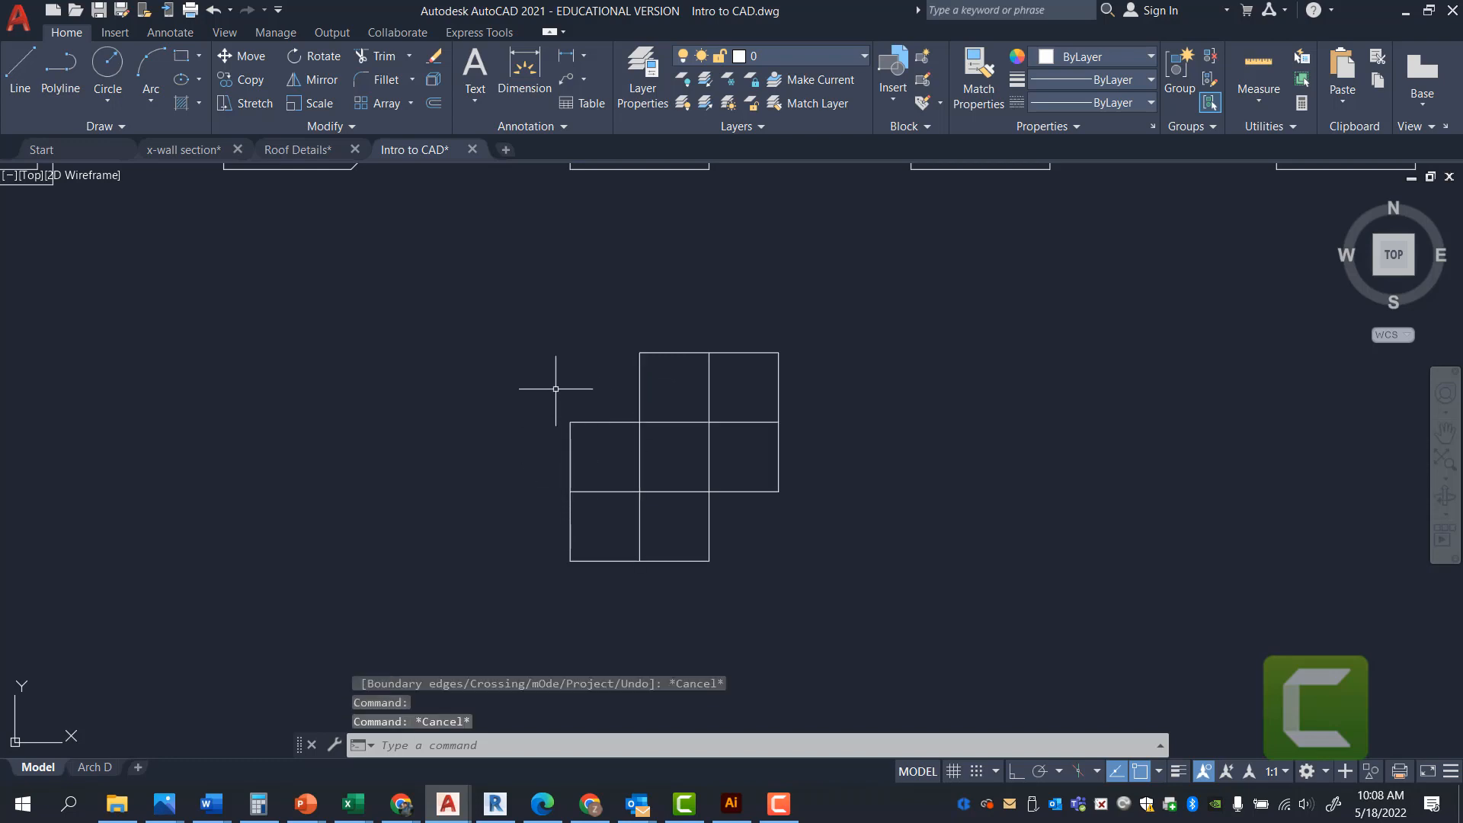
{"action": "left_click", "coordinate": [509, 330]}
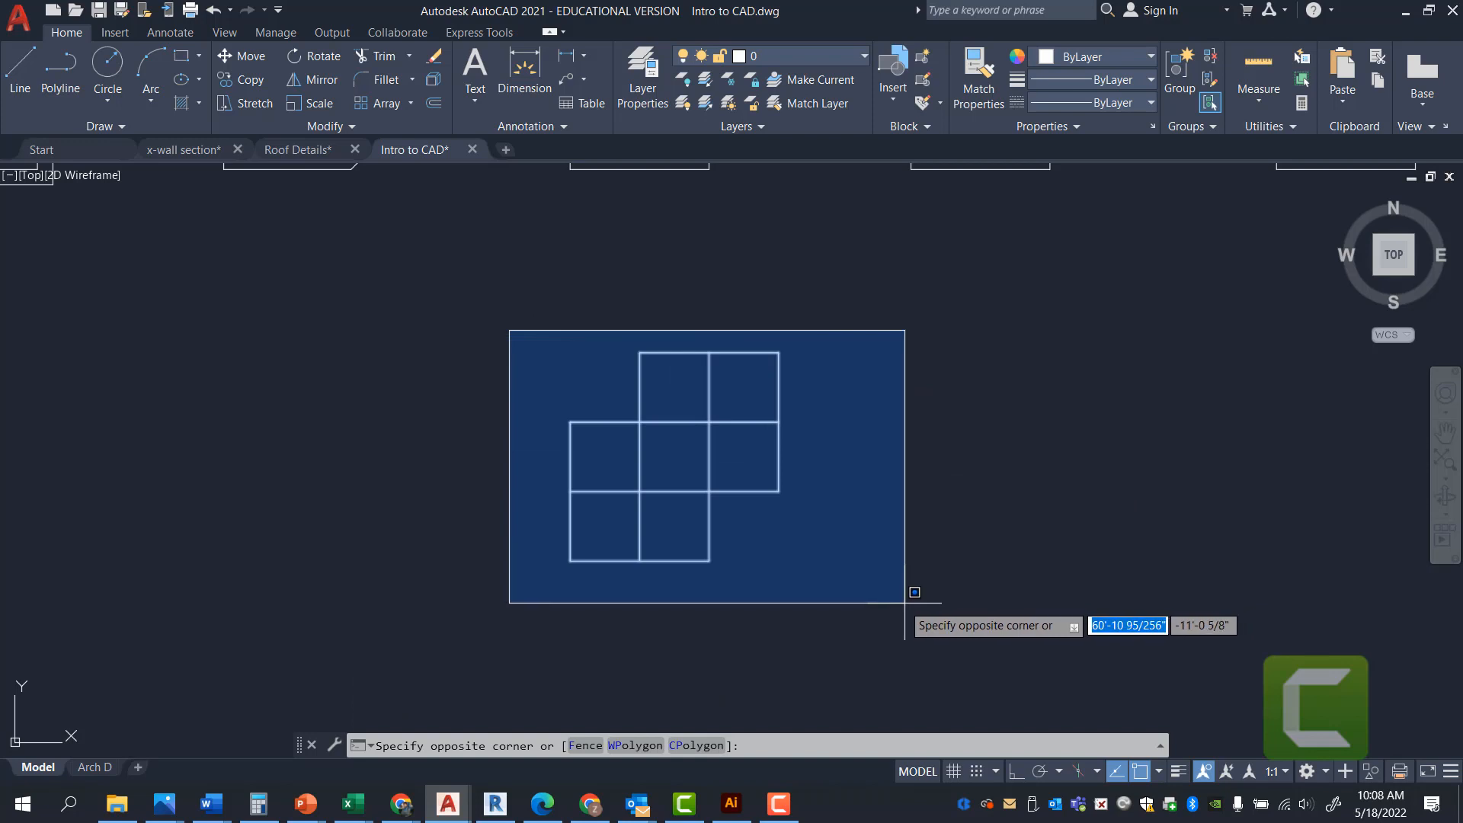
{"action": "left_click", "coordinate": [674, 580]}
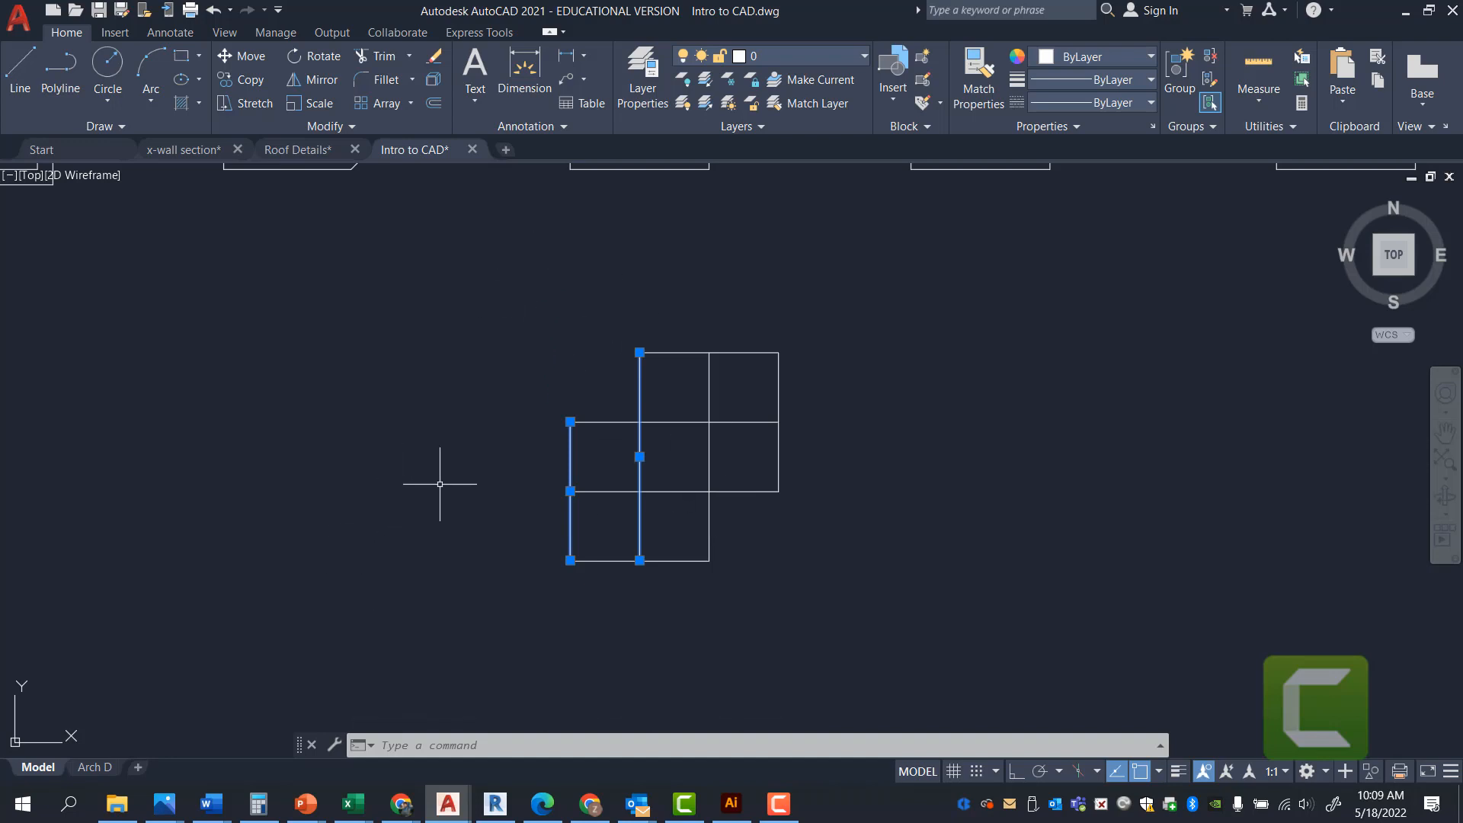
{"action": "key", "text": "Escape"}
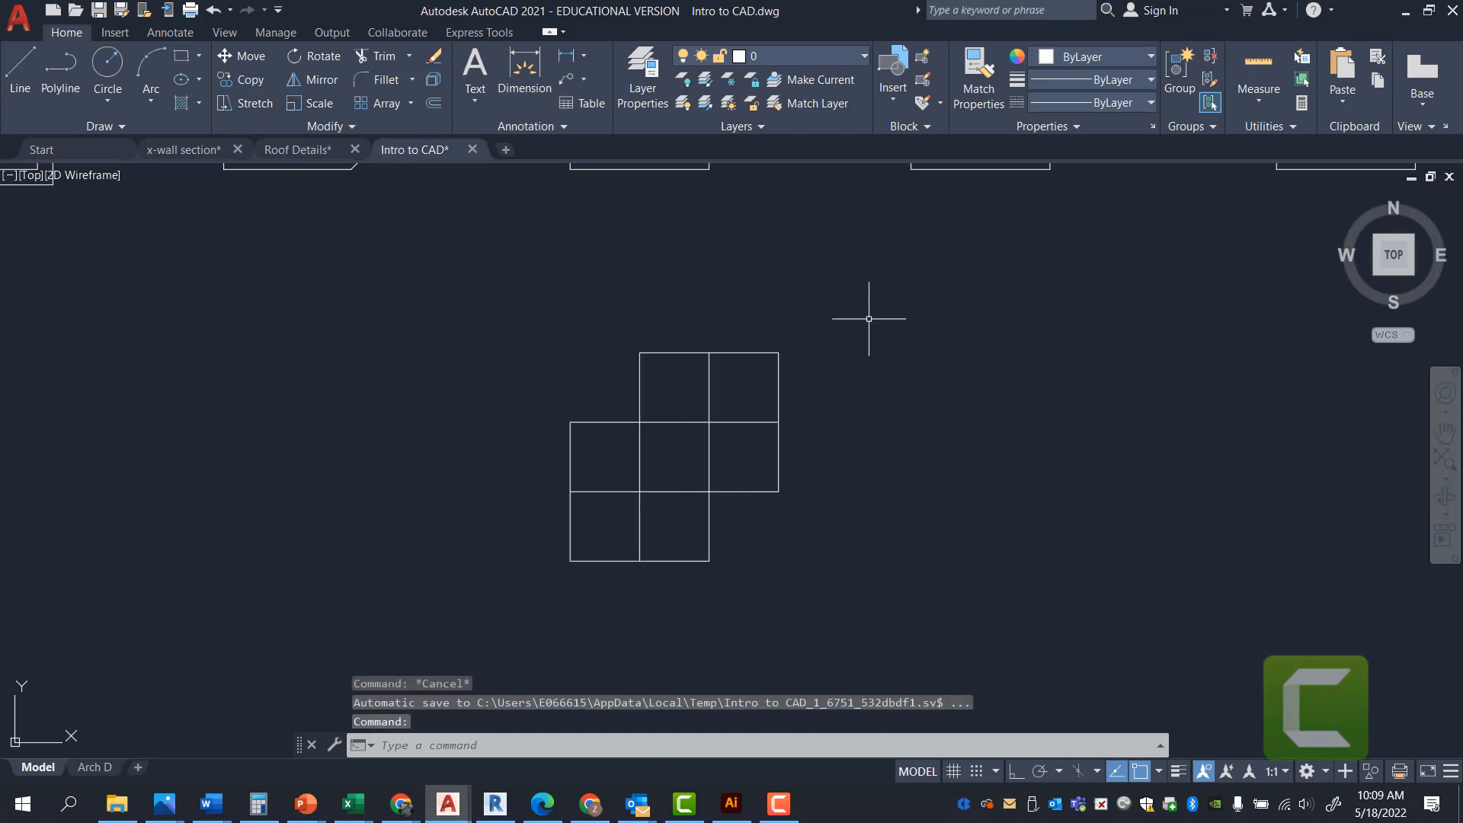
- Crossing-select all grid lines except the leftmost vertical and bottom ones, clear the selection, and try a window around the upper-right part
{"action": "left_click", "coordinate": [869, 318]}
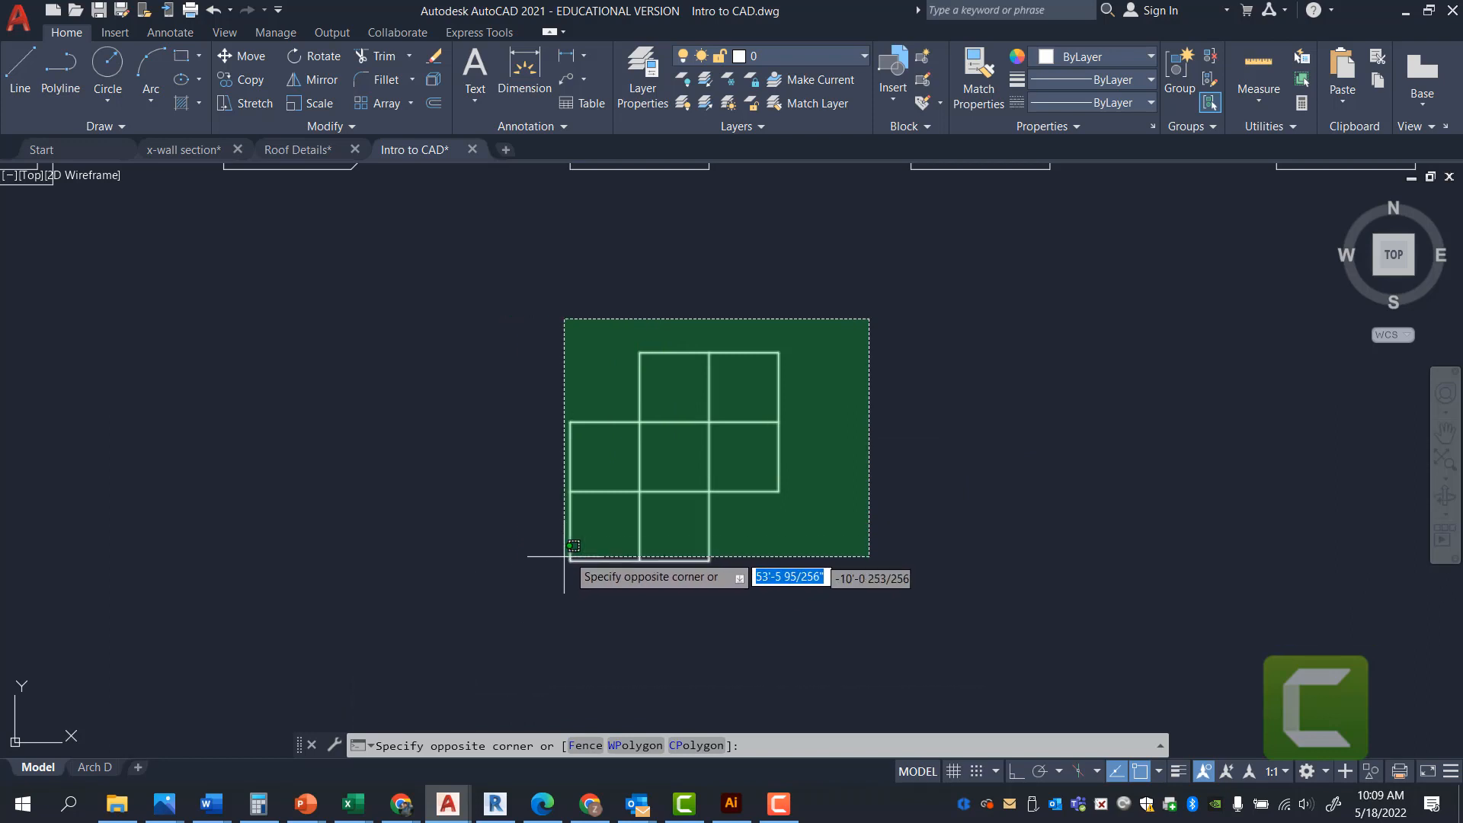
{"action": "left_click", "coordinate": [615, 502]}
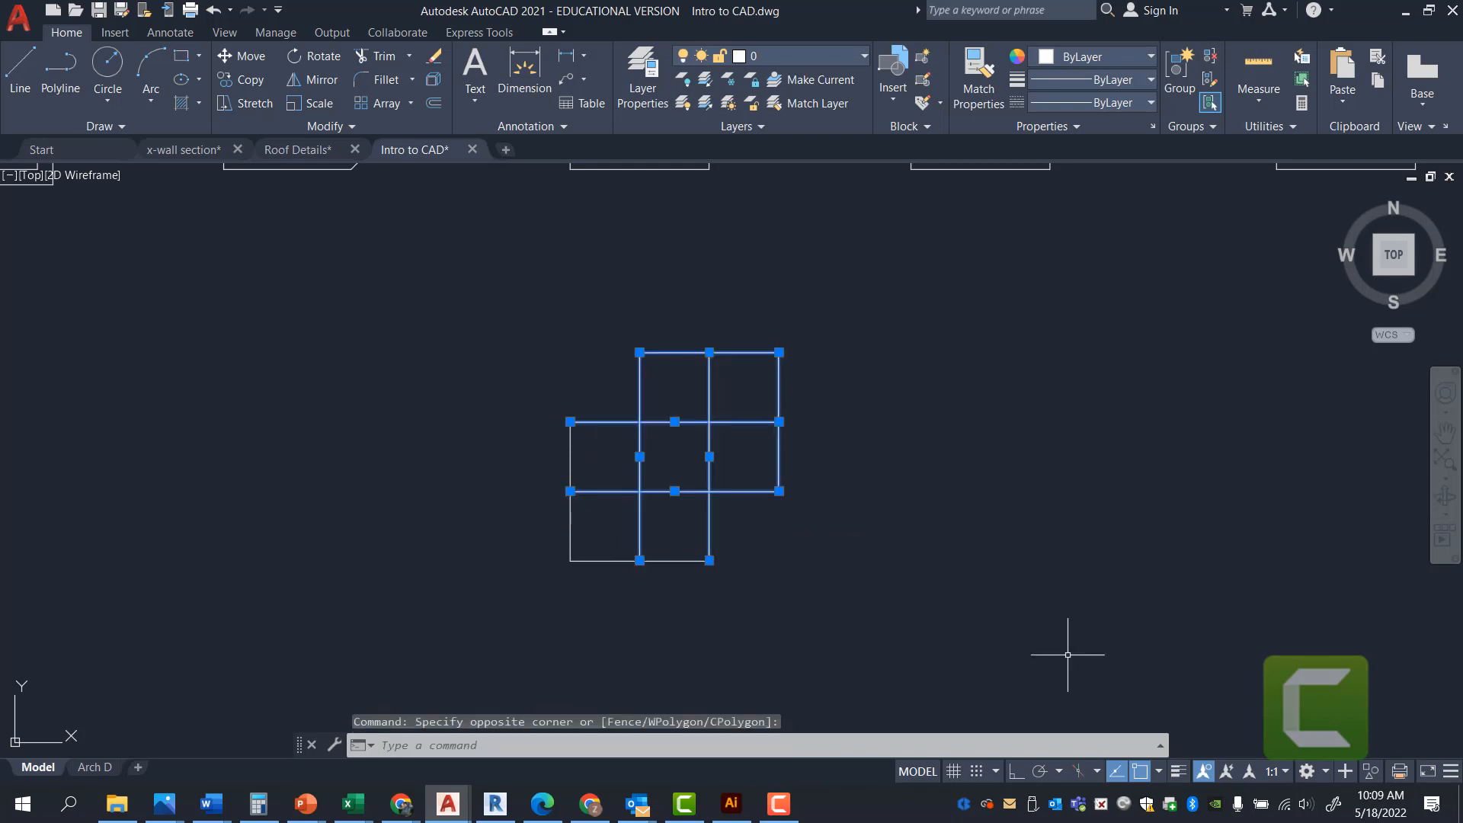
{"action": "key", "text": "Escape"}
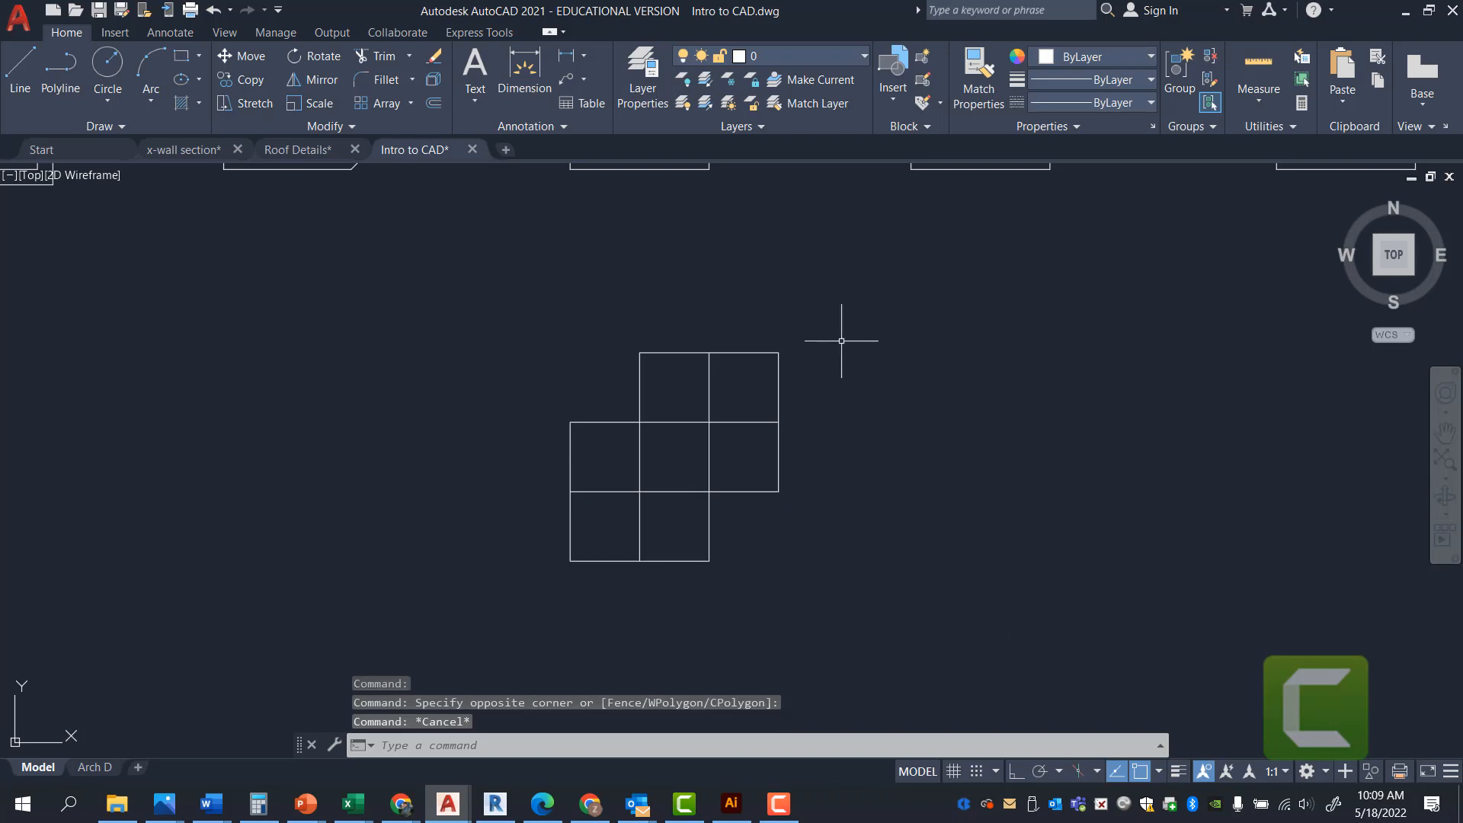
{"action": "left_click", "coordinate": [627, 333]}
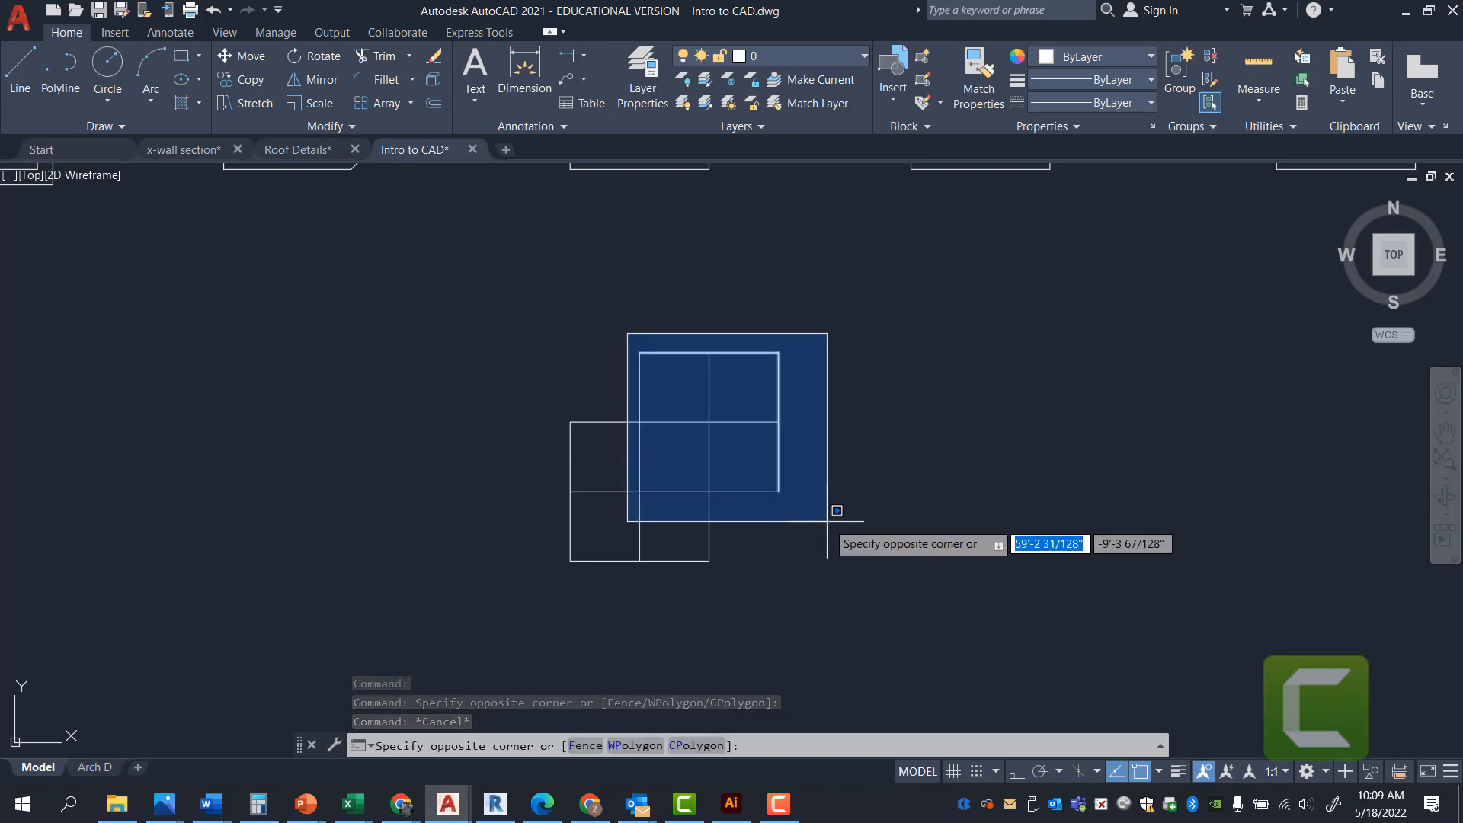
{"action": "key", "text": "Escape"}
{"action": "key", "text": "Escape"}
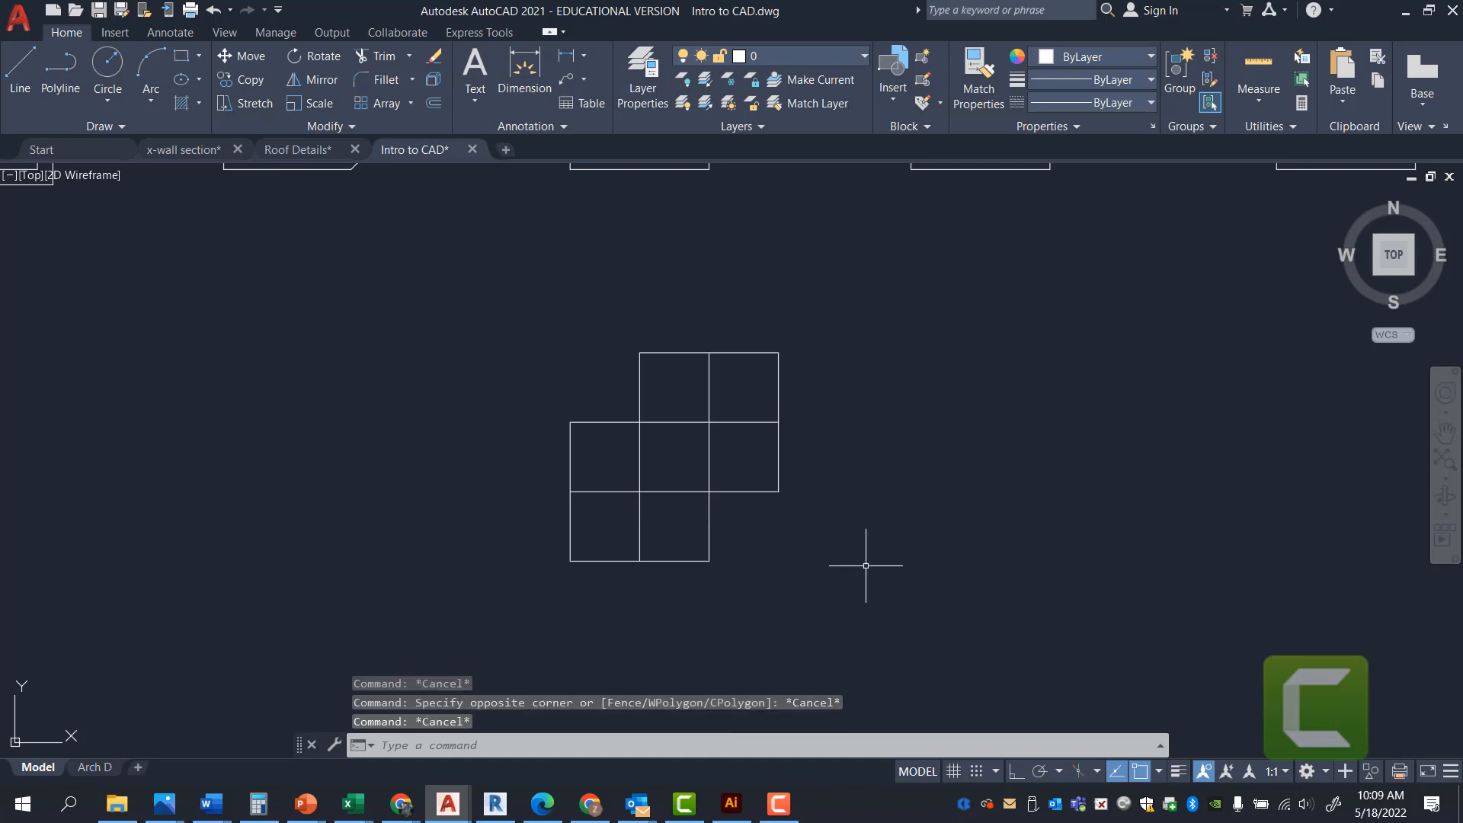
- Select only the grid's top line and clear it, then preview a window and a crossing selection over the grid, cancelling both
{"action": "left_click", "coordinate": [679, 352]}
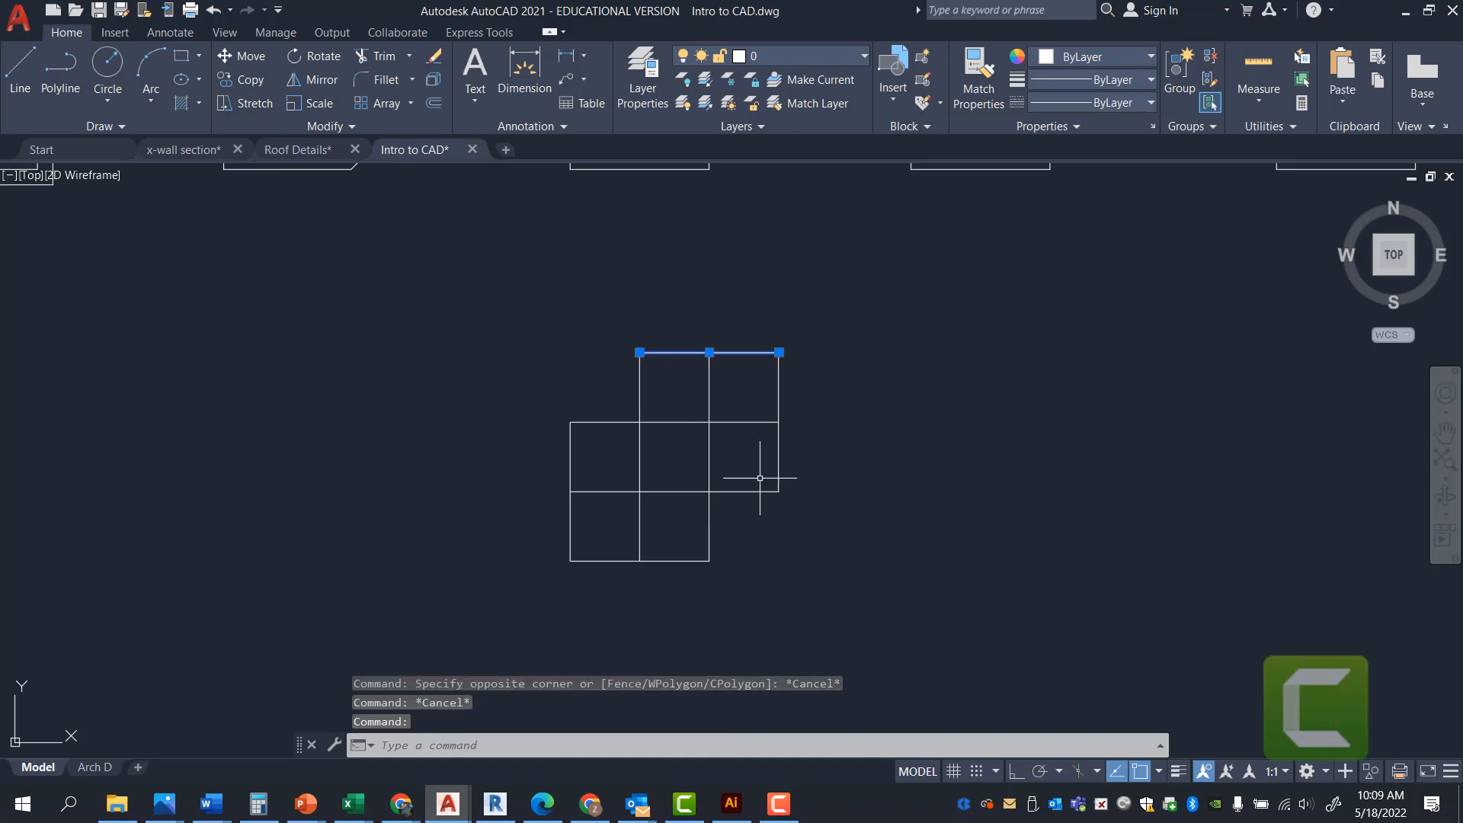
{"action": "key", "text": "Escape"}
{"action": "left_click", "coordinate": [594, 326]}
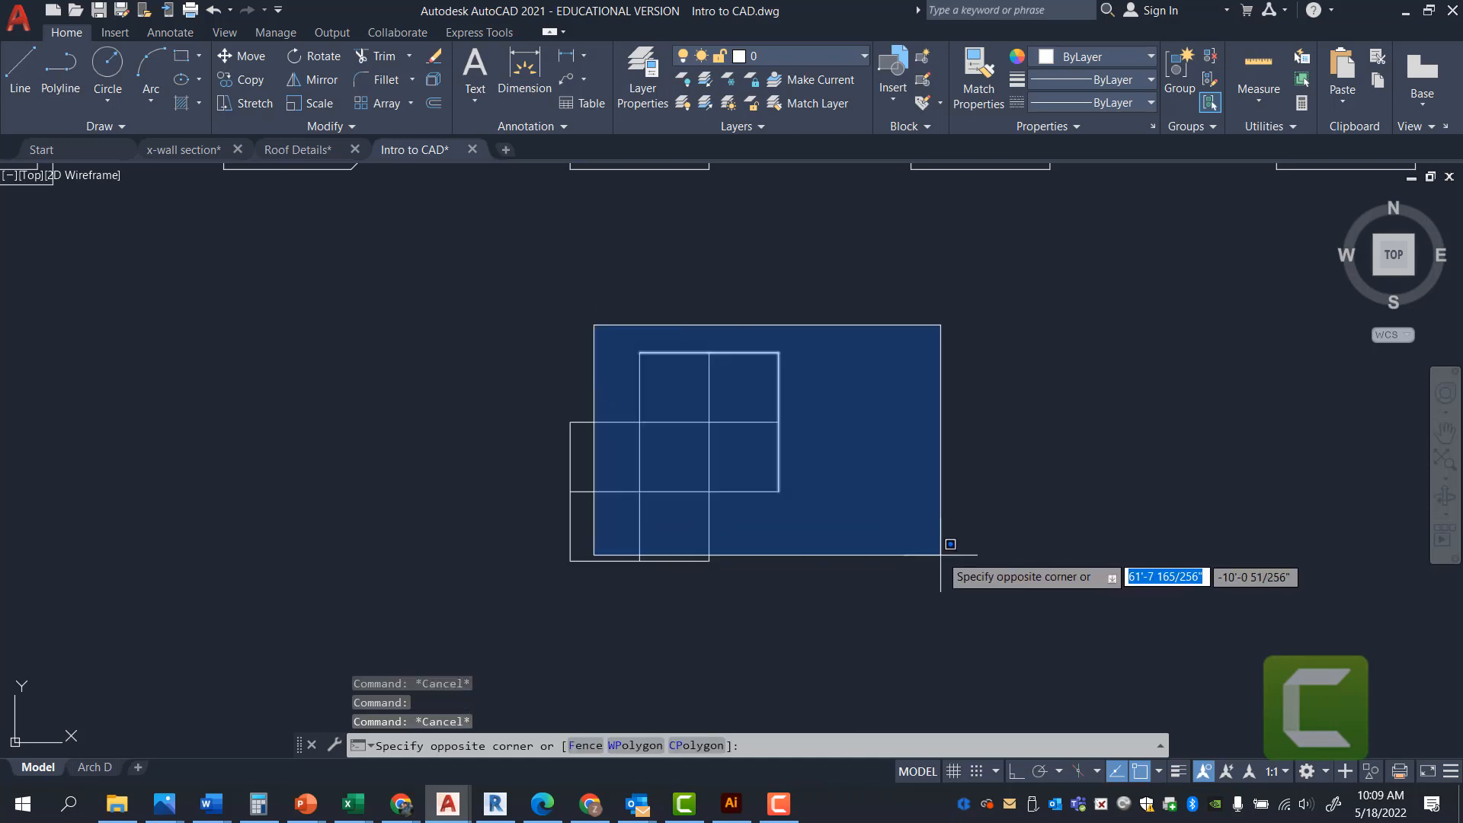
{"action": "key", "text": "Escape"}
{"action": "left_click", "coordinate": [928, 546]}
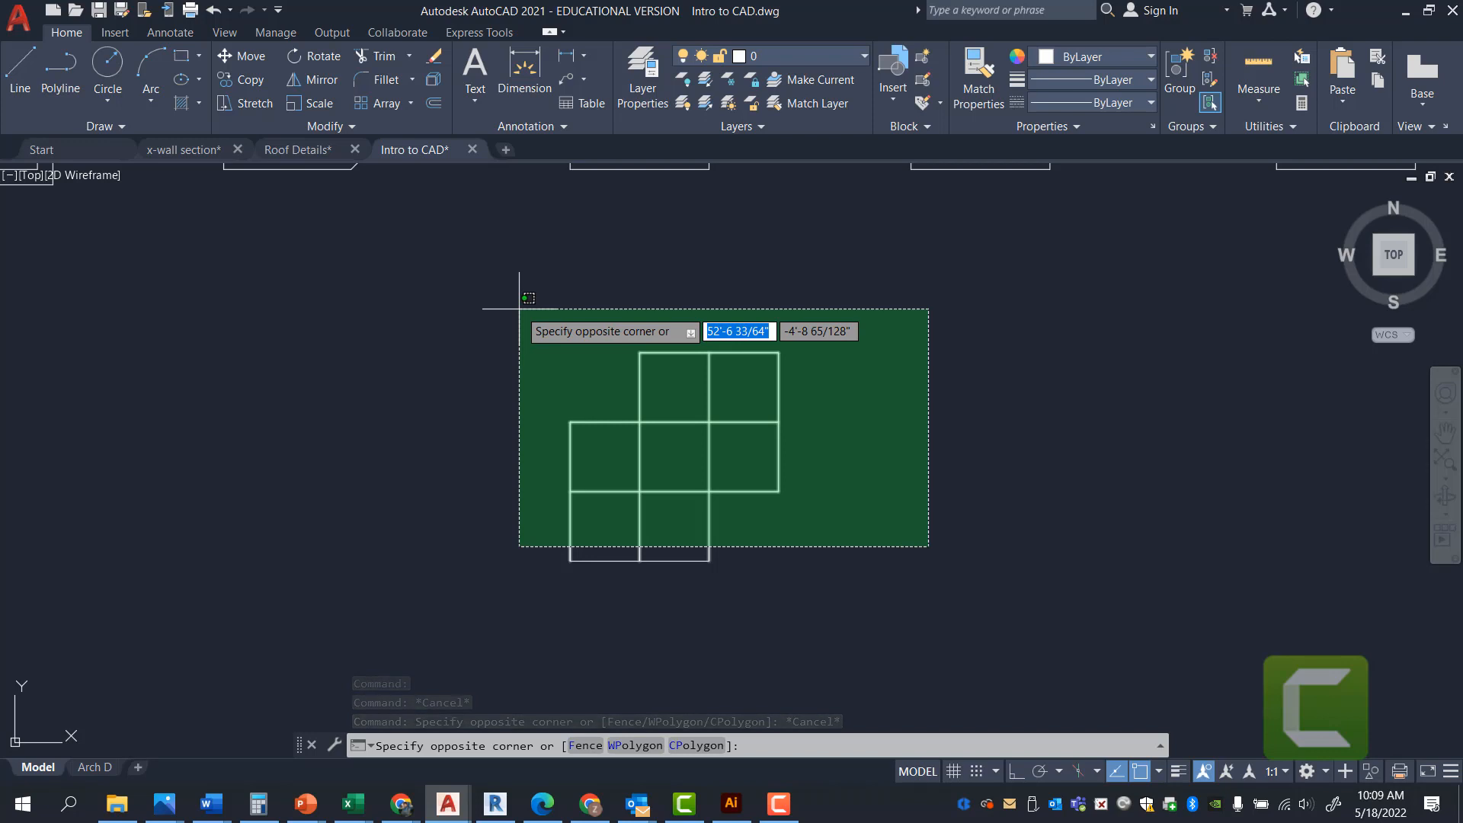
{"action": "key", "text": "Escape"}
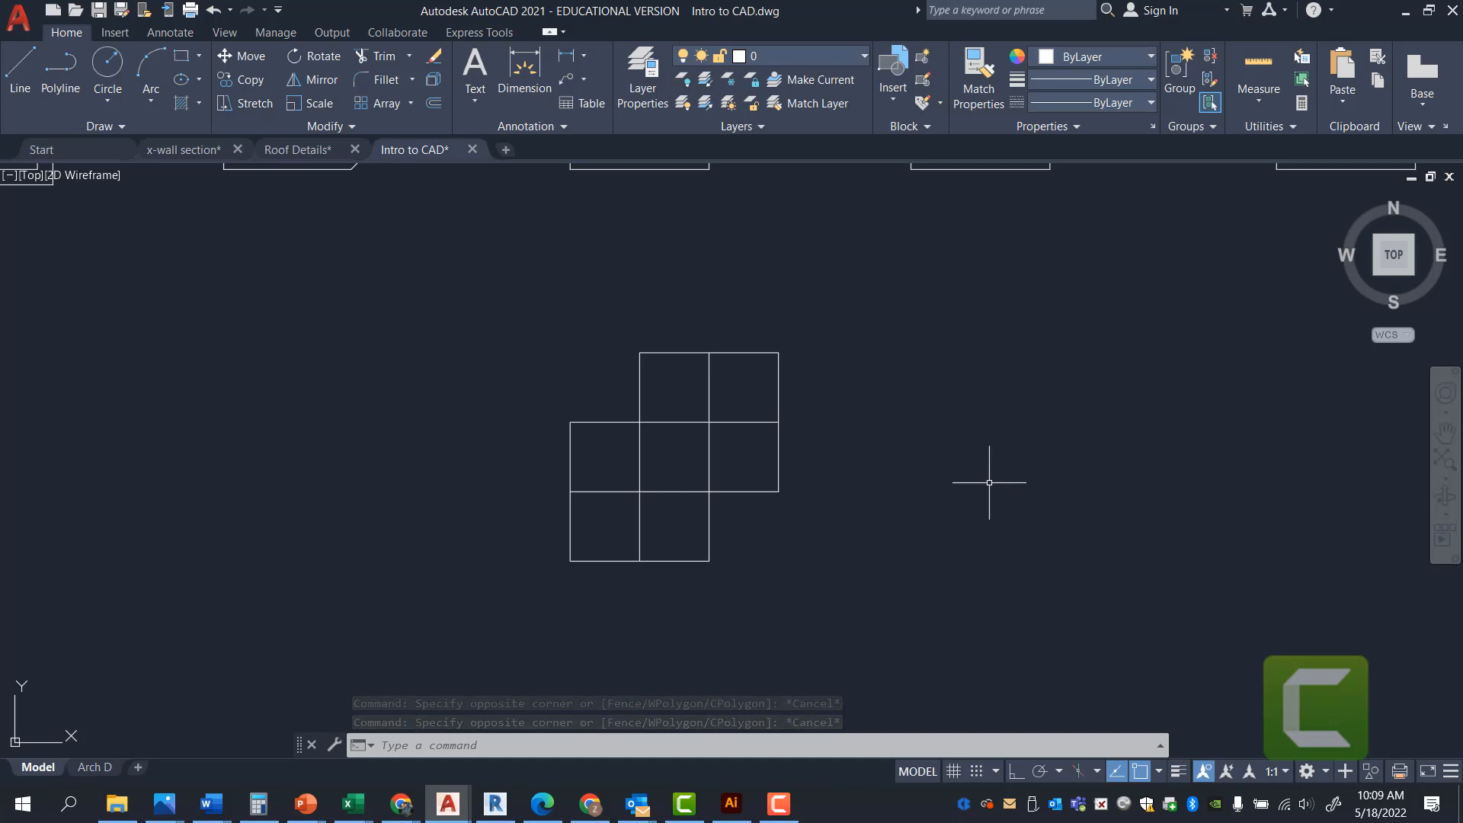
{"action": "key", "text": "Escape"}
{"action": "key", "text": "Escape"}
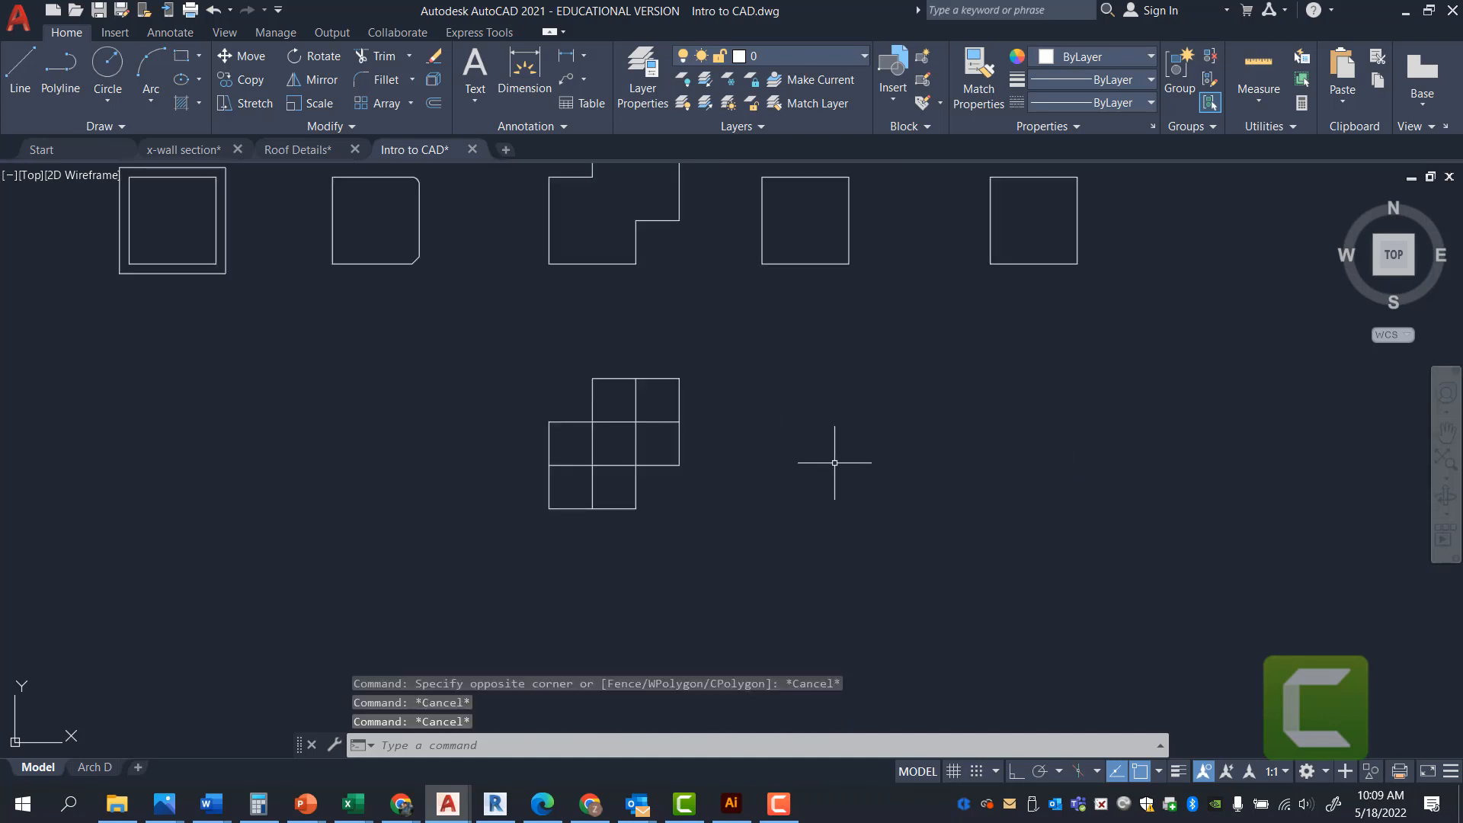
- Copy the plain square beside the stepped outline from its bottom midpoint to the empty area beside the grid, and end the command
{"action": "scroll", "coordinate": [819, 452], "scroll_direction": "up", "scroll_amount": 2}
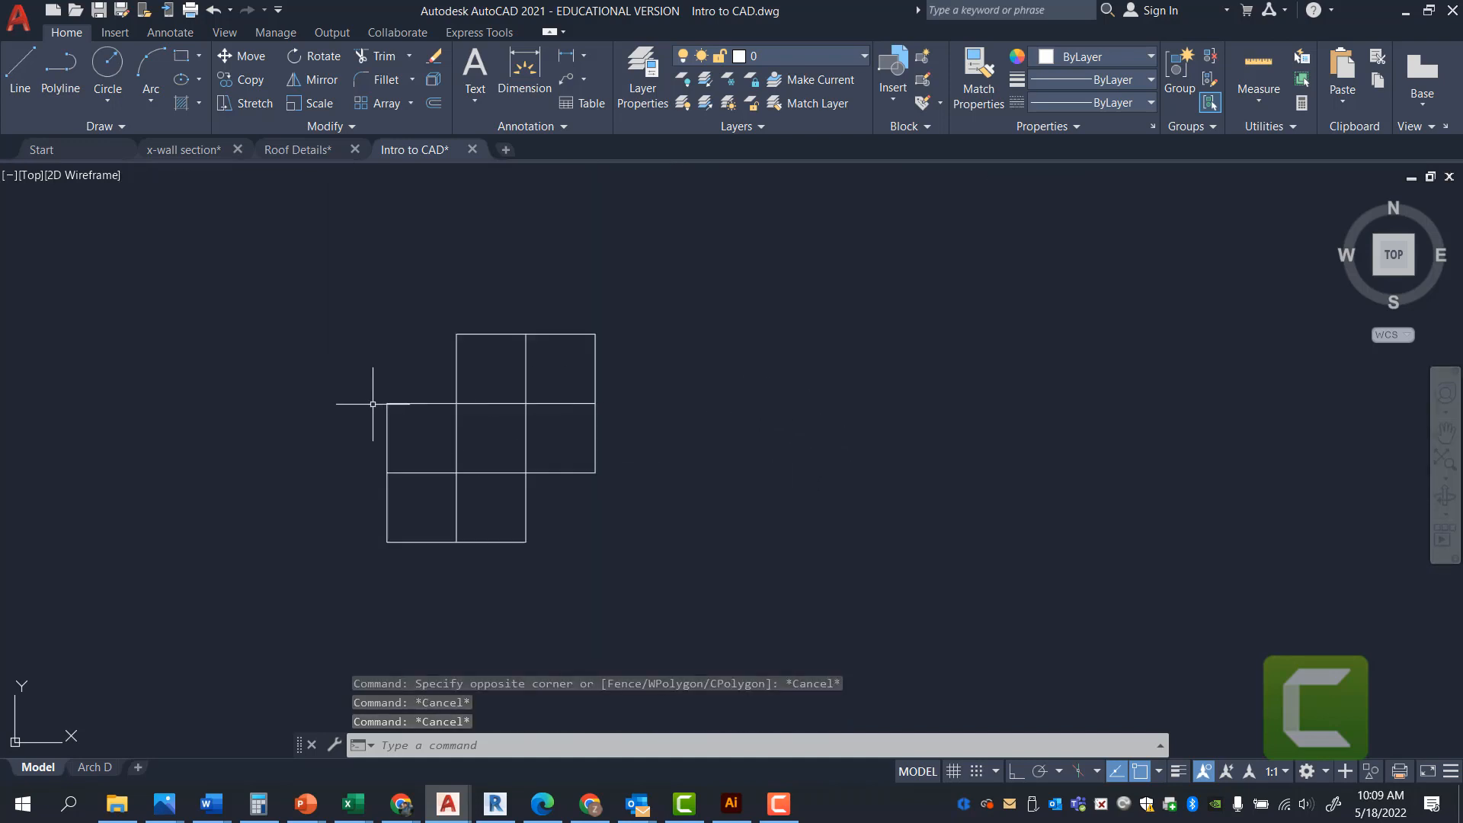
{"action": "scroll", "coordinate": [766, 505], "scroll_direction": "down", "scroll_amount": 2}
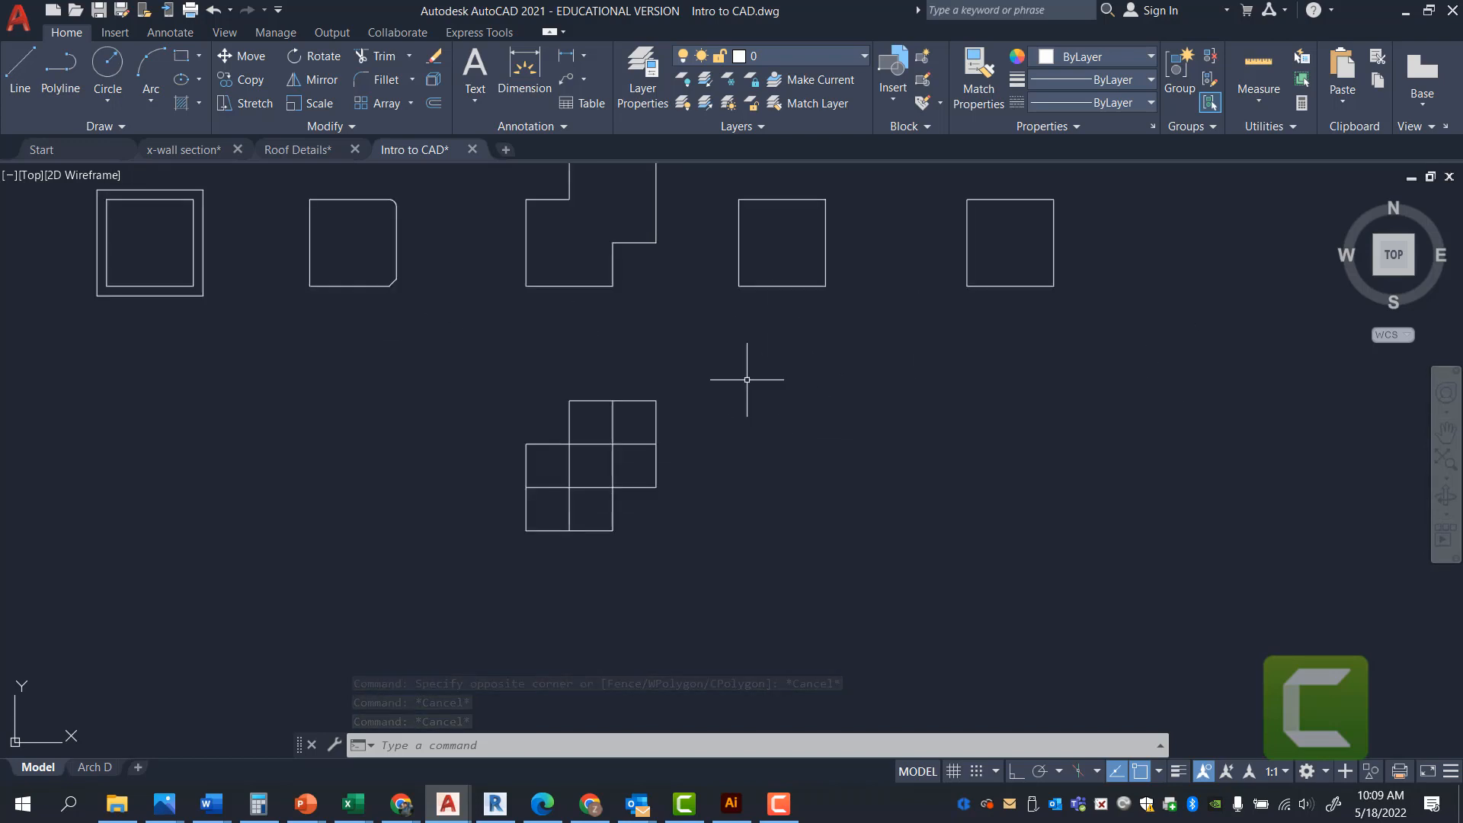
{"action": "left_click", "coordinate": [891, 309]}
{"action": "left_click", "coordinate": [720, 219]}
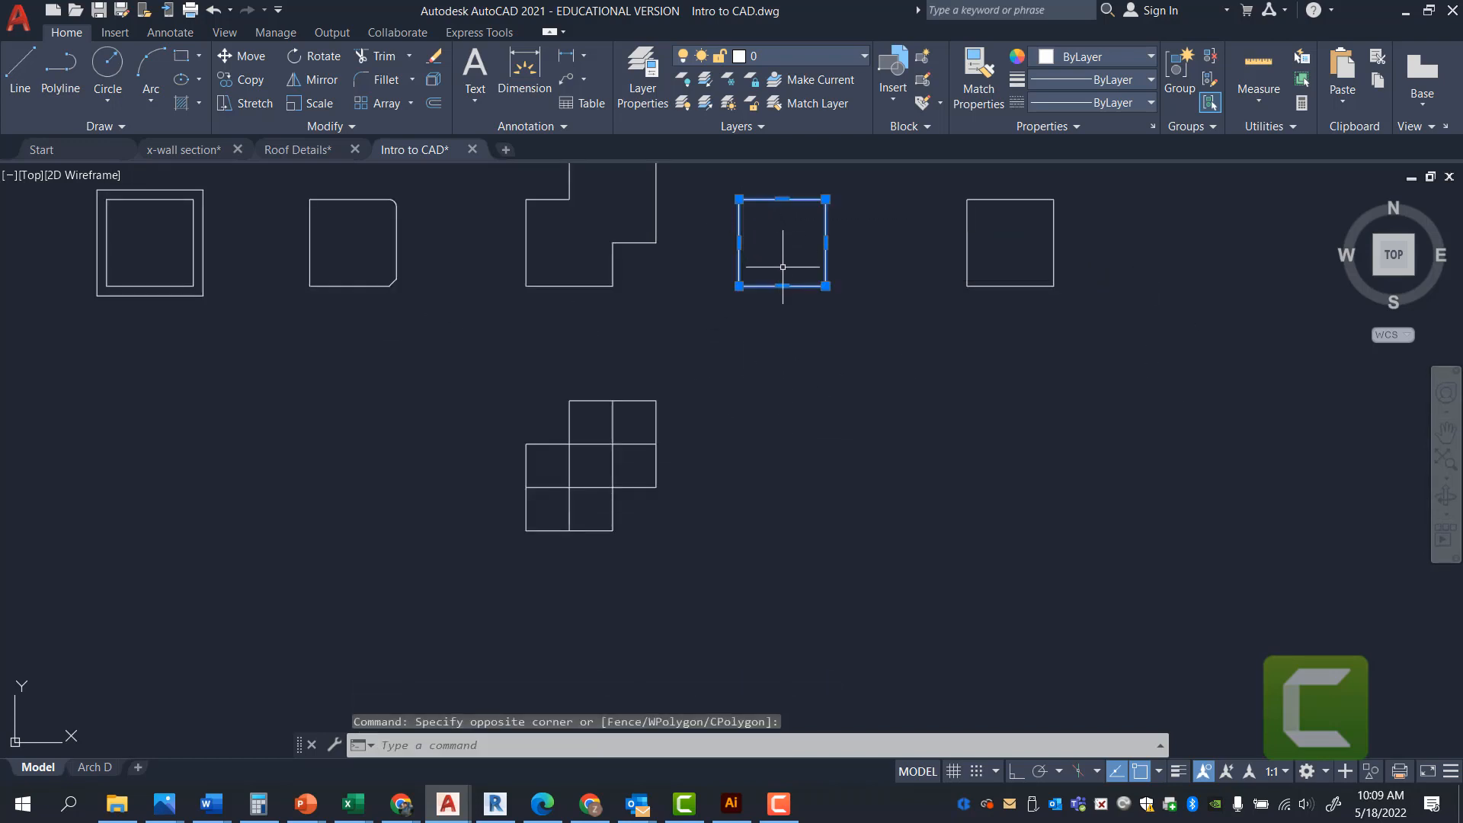
{"action": "type", "text": "co"}
{"action": "key", "text": "Return"}
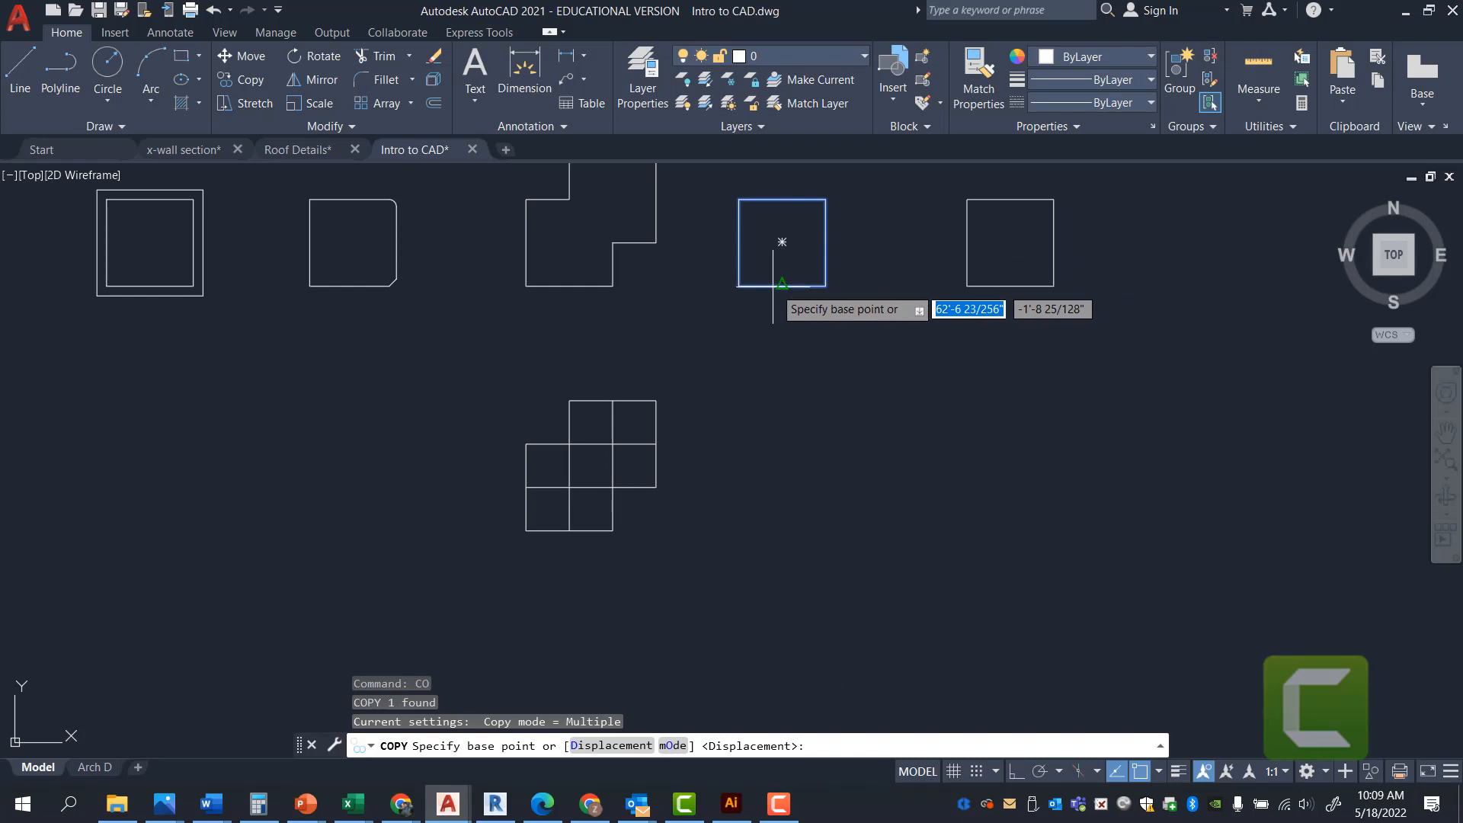
{"action": "left_click", "coordinate": [782, 242]}
{"action": "left_click", "coordinate": [773, 466]}
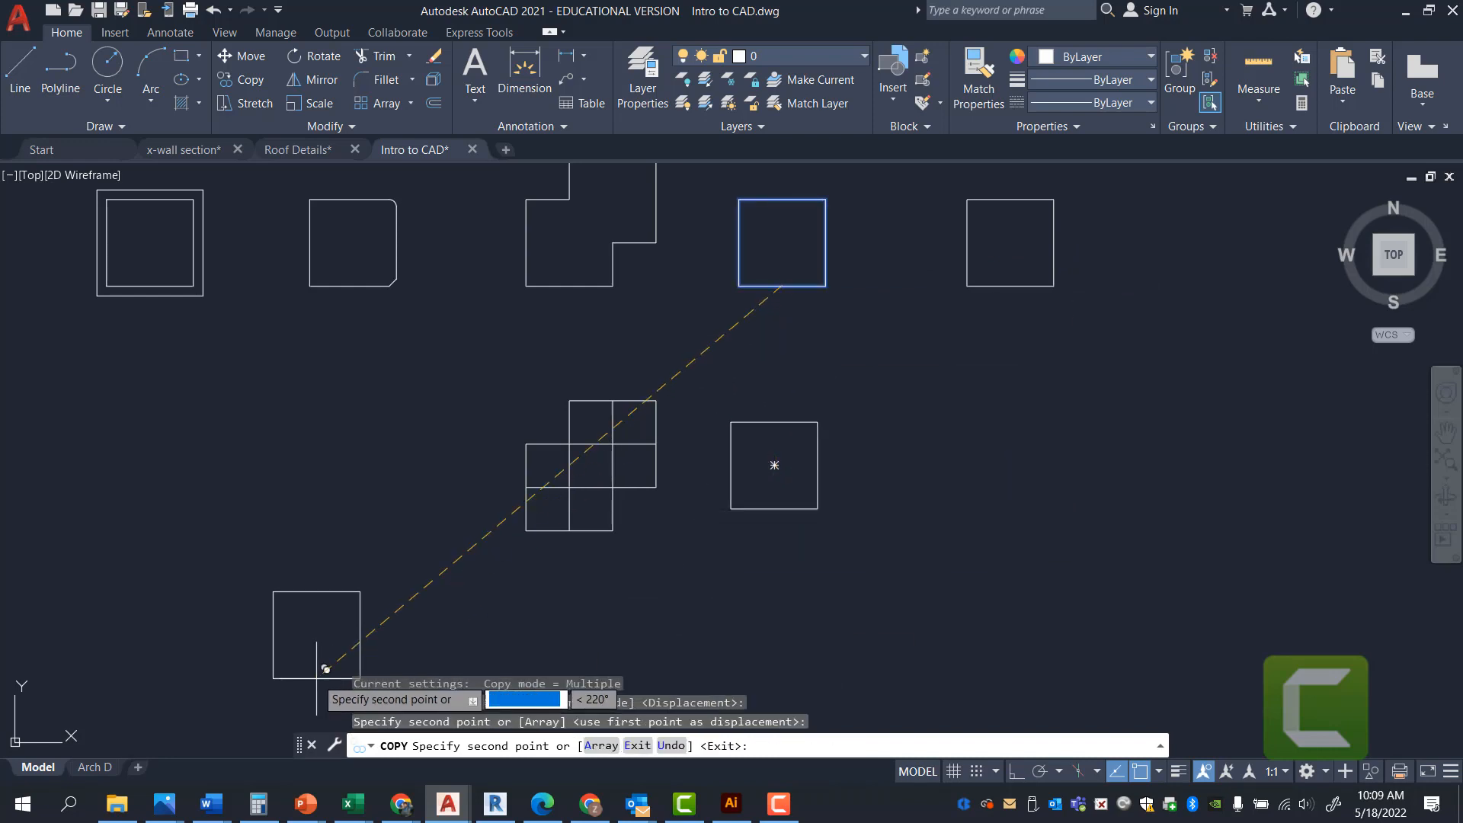
{"action": "key", "text": "Escape"}
{"action": "key", "text": "Escape"}
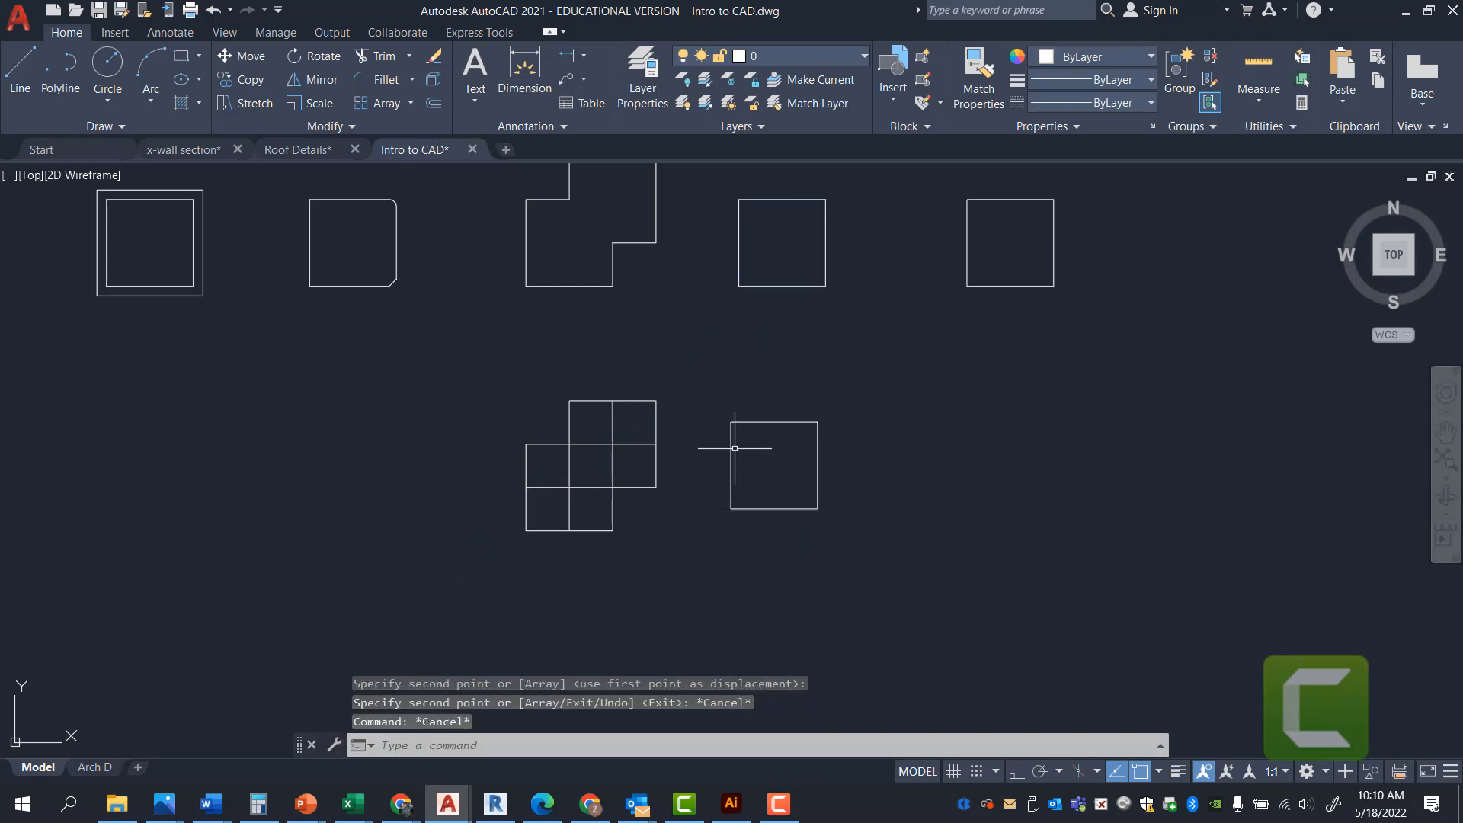
- Mirror the whole grid across a vertical line through the top midpoint of the copied square, keeping the source objects
{"action": "left_click", "coordinate": [487, 370]}
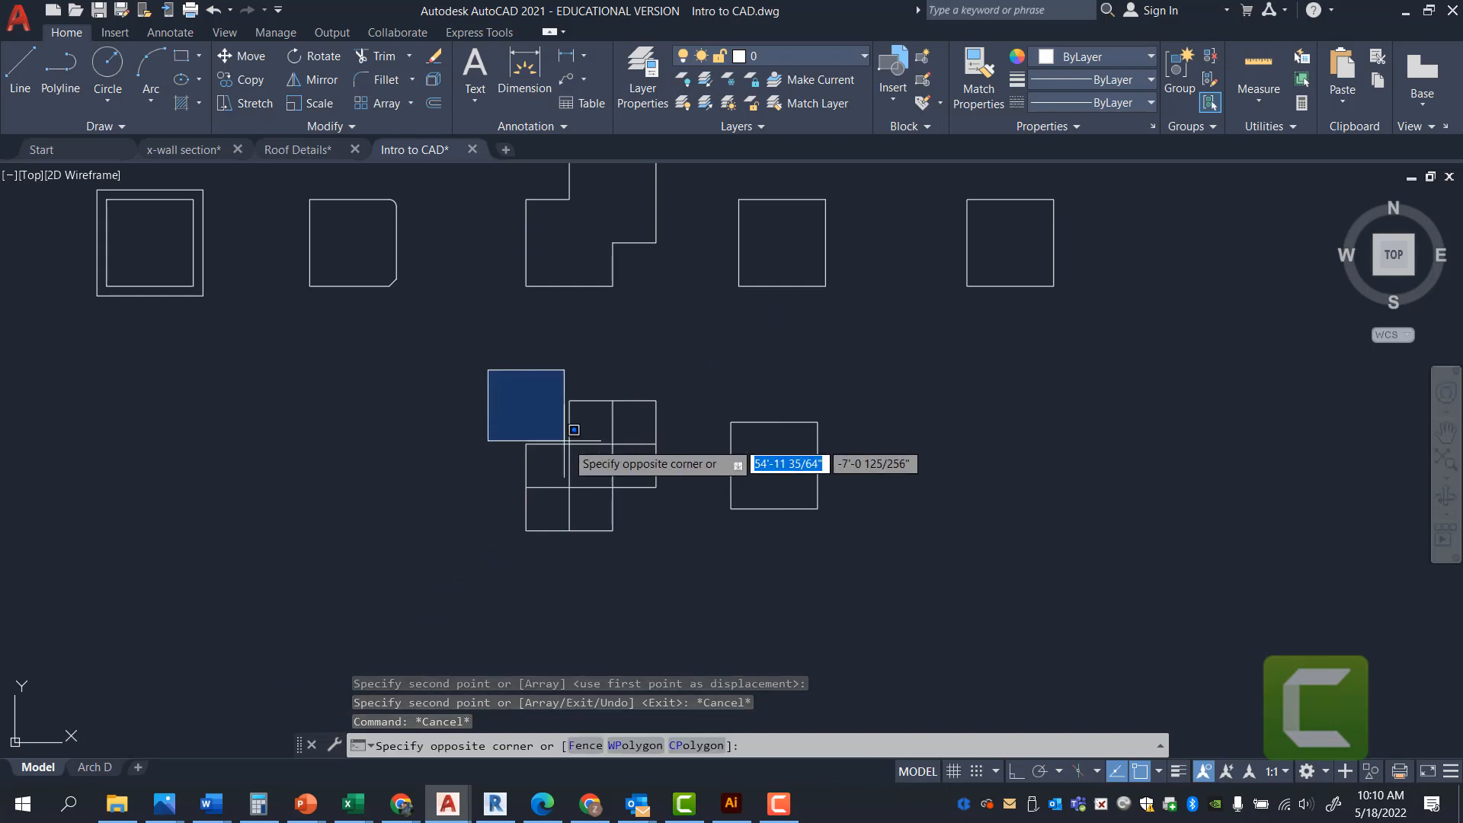
{"action": "left_click", "coordinate": [683, 571]}
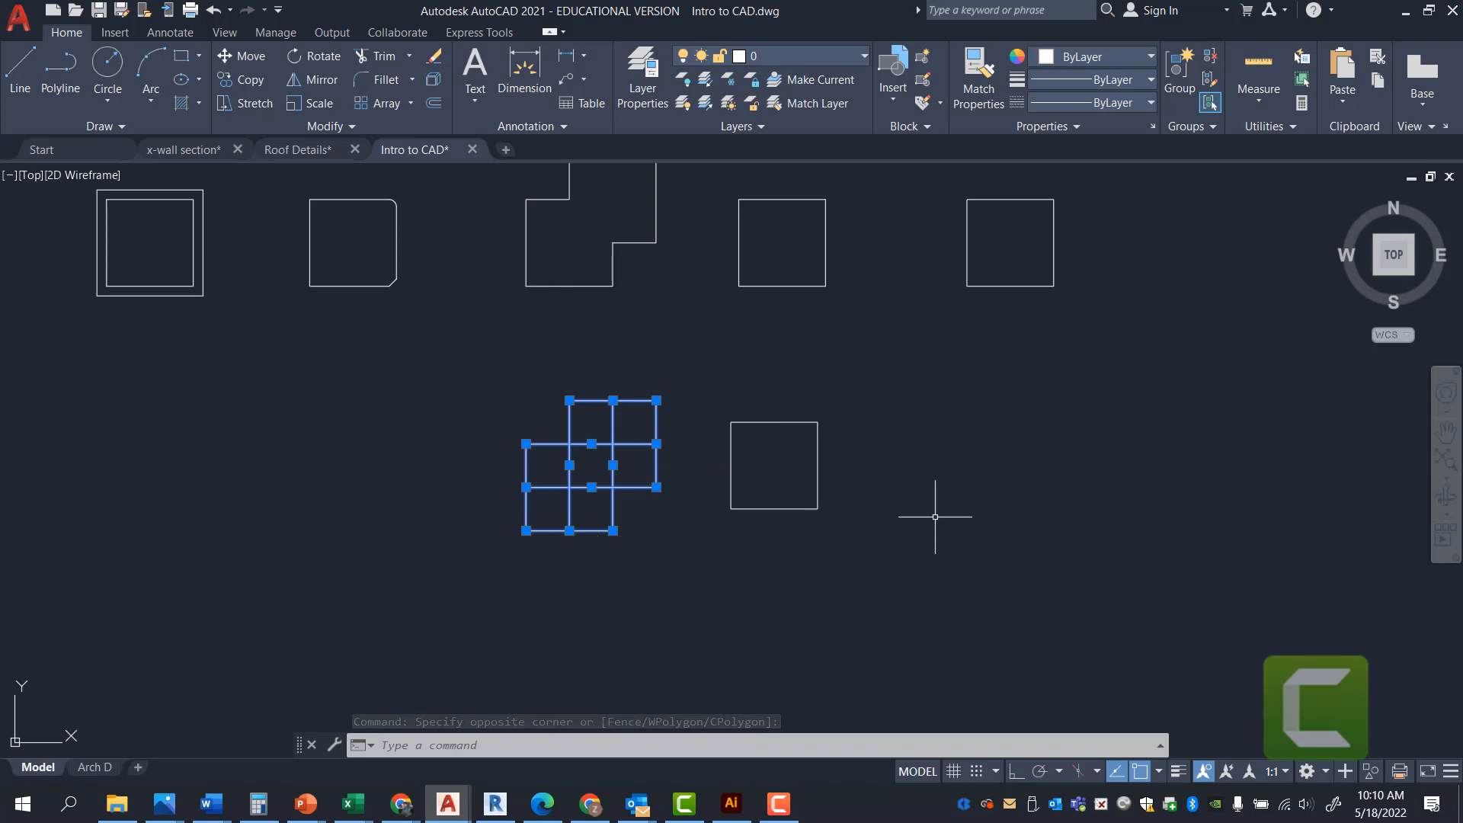
{"action": "type", "text": "m"}
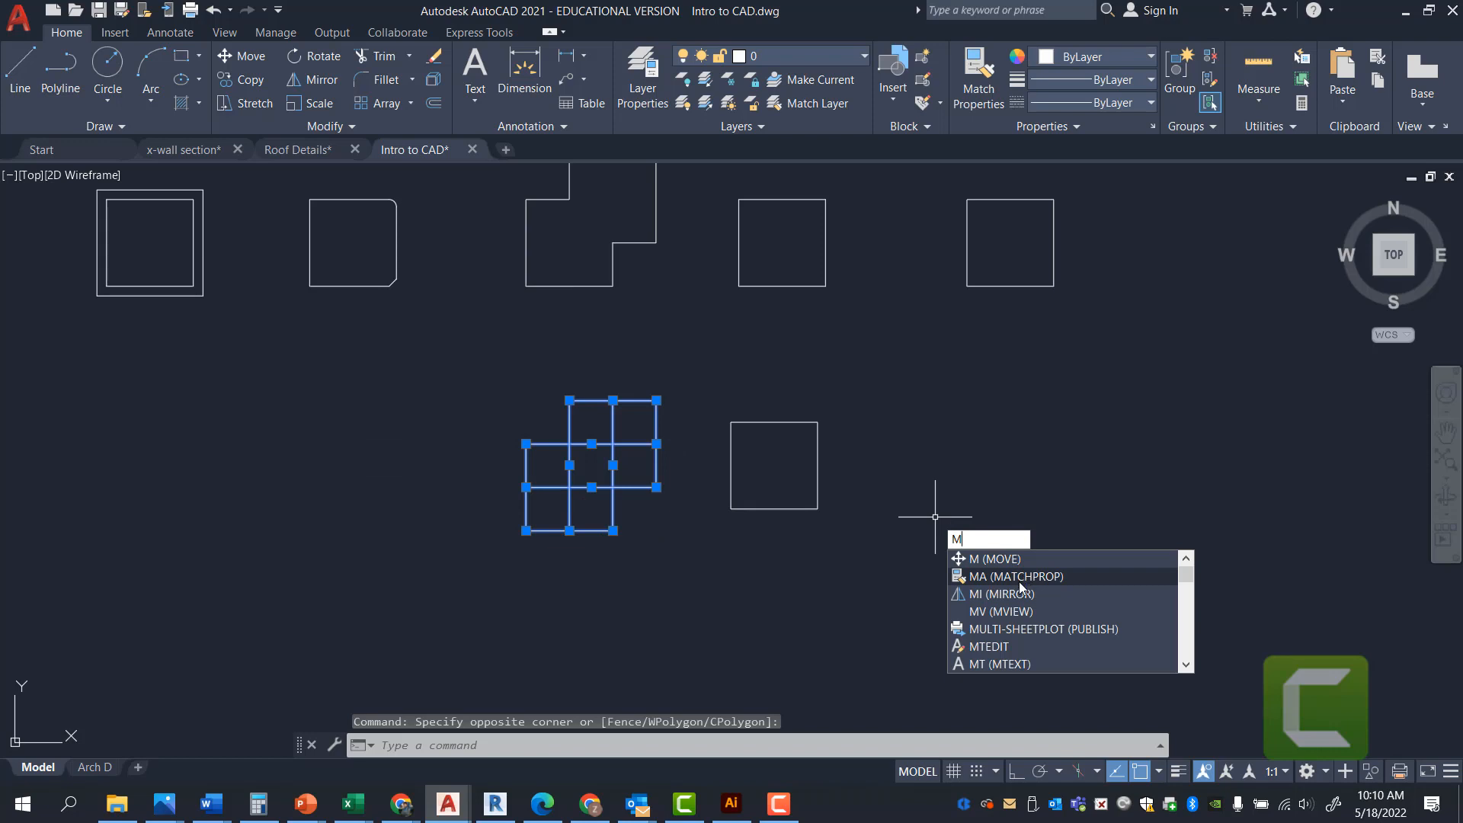
{"action": "type", "text": "i"}
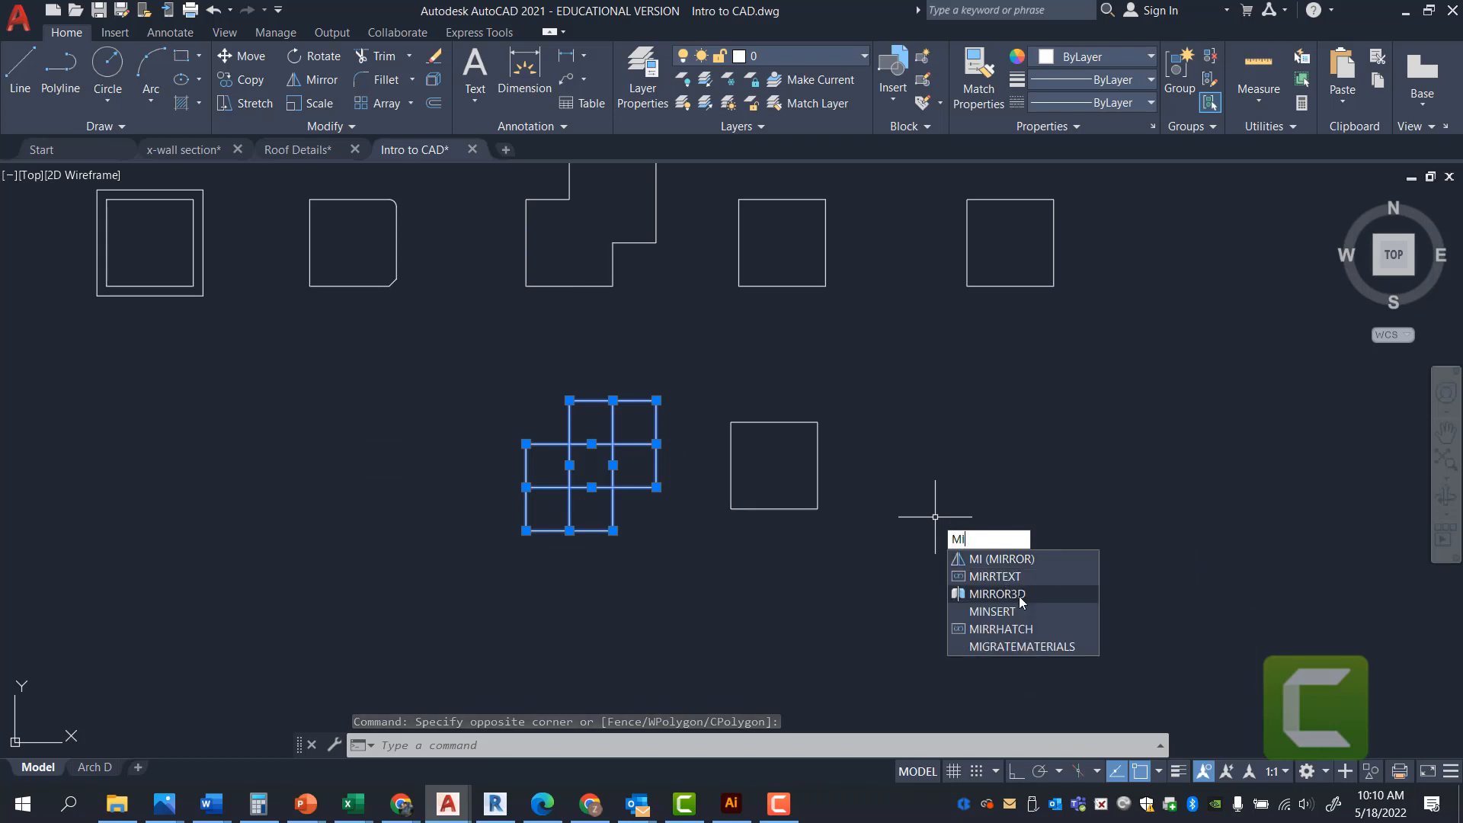
{"action": "left_click", "coordinate": [994, 559]}
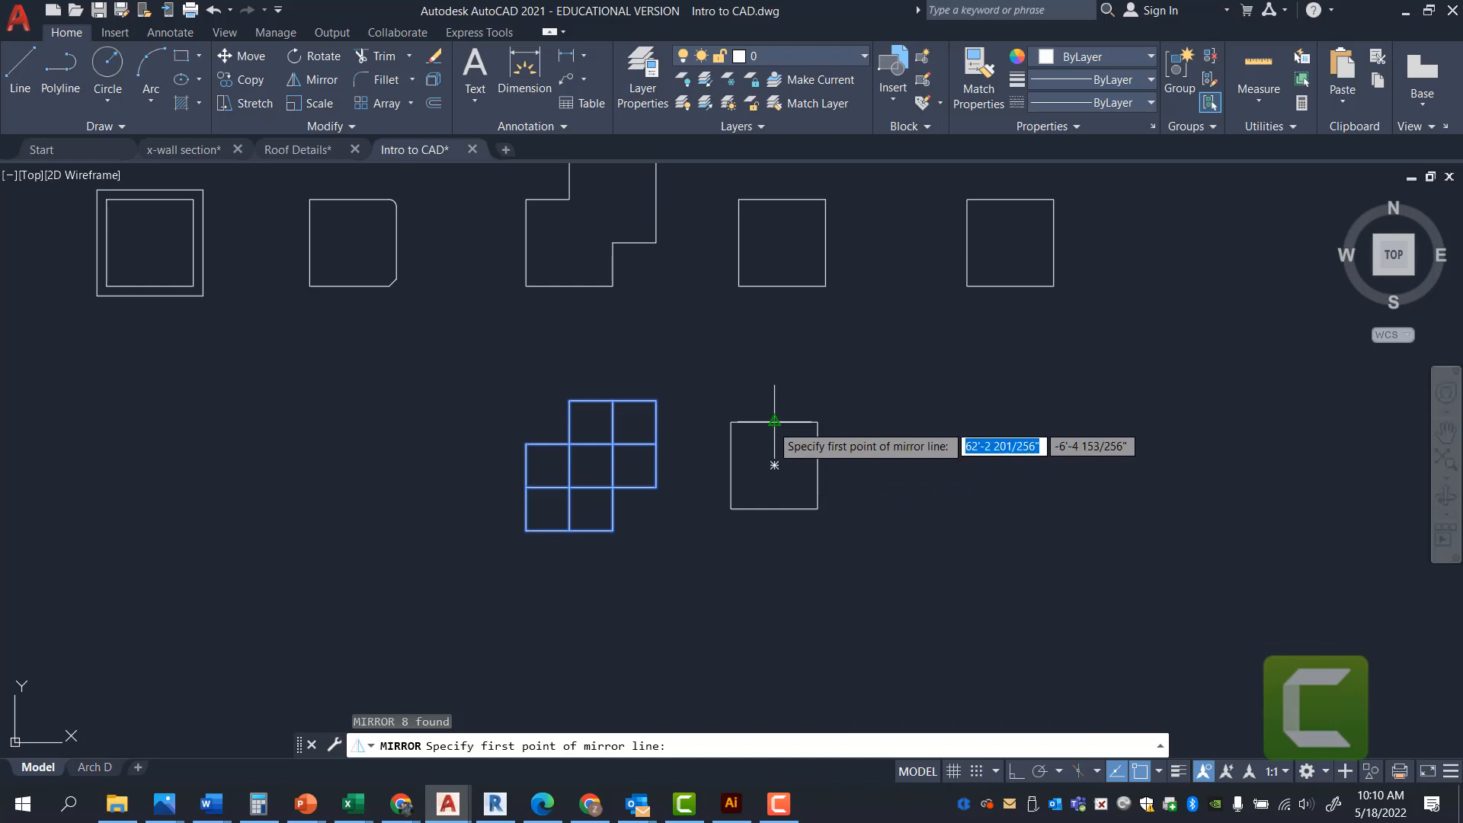
{"action": "scroll", "coordinate": [831, 518], "scroll_direction": "up", "scroll_amount": 2}
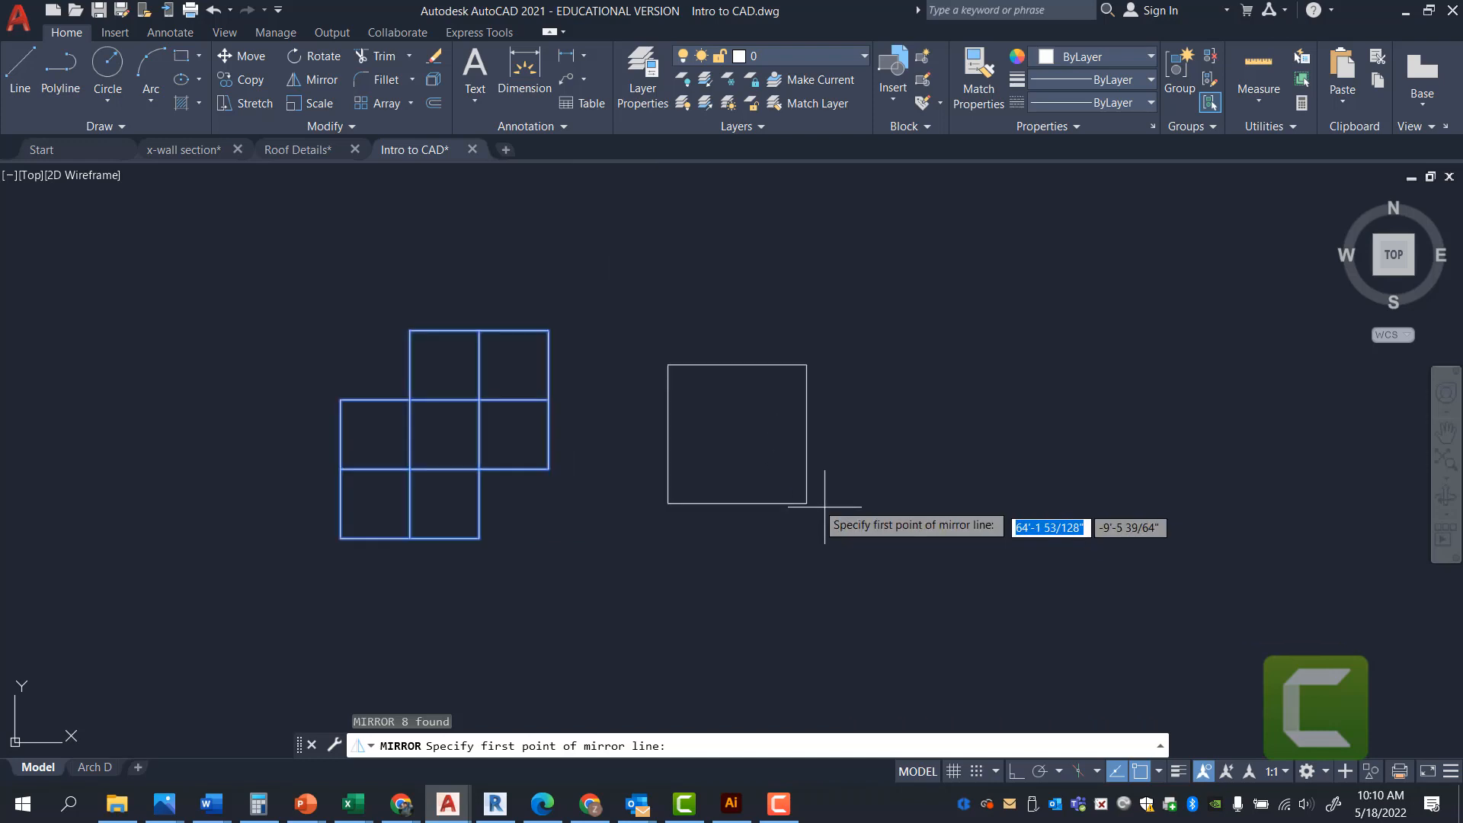
{"action": "left_click", "coordinate": [738, 364]}
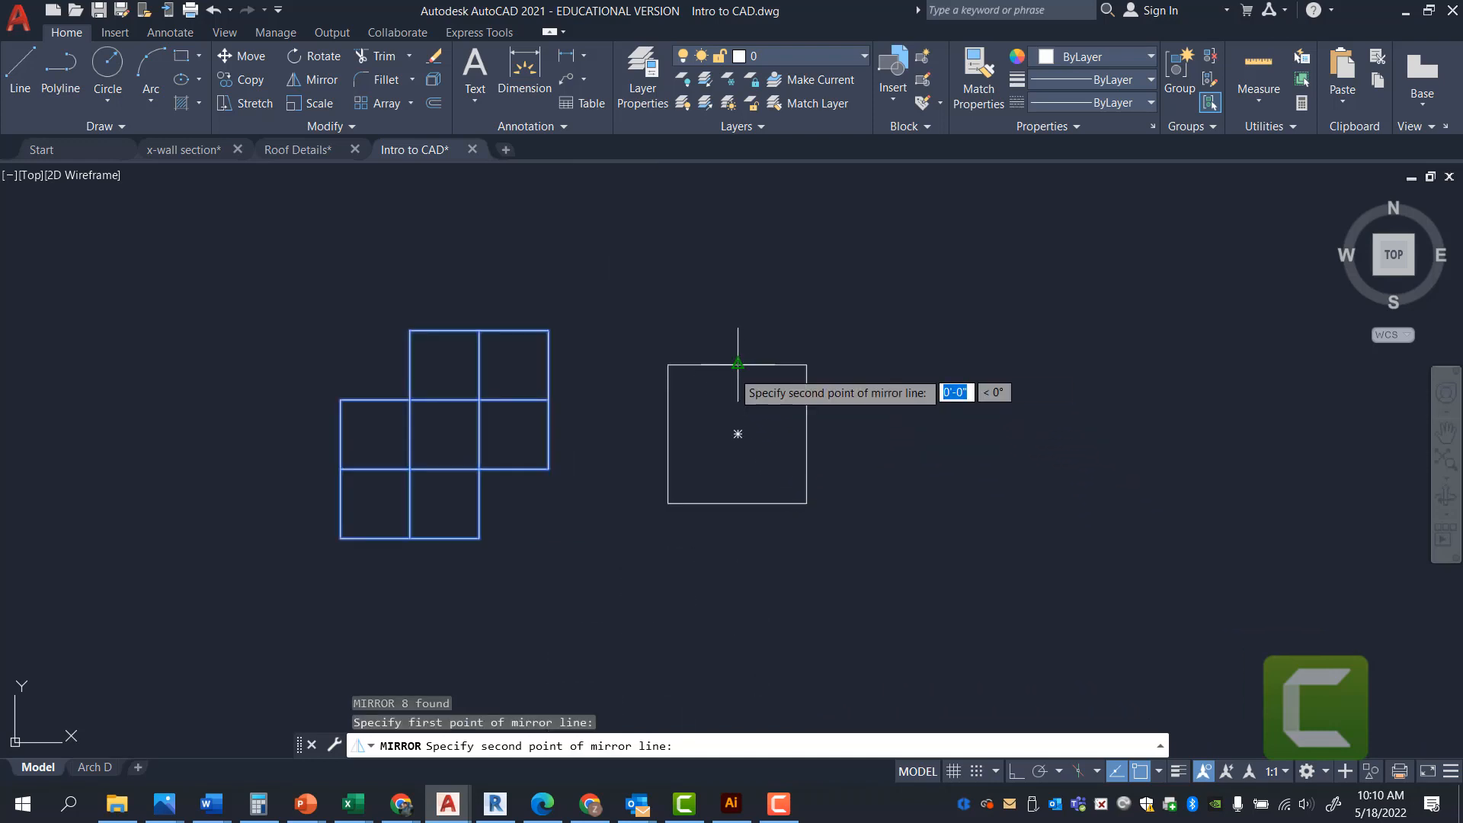
{"action": "left_click", "coordinate": [738, 600]}
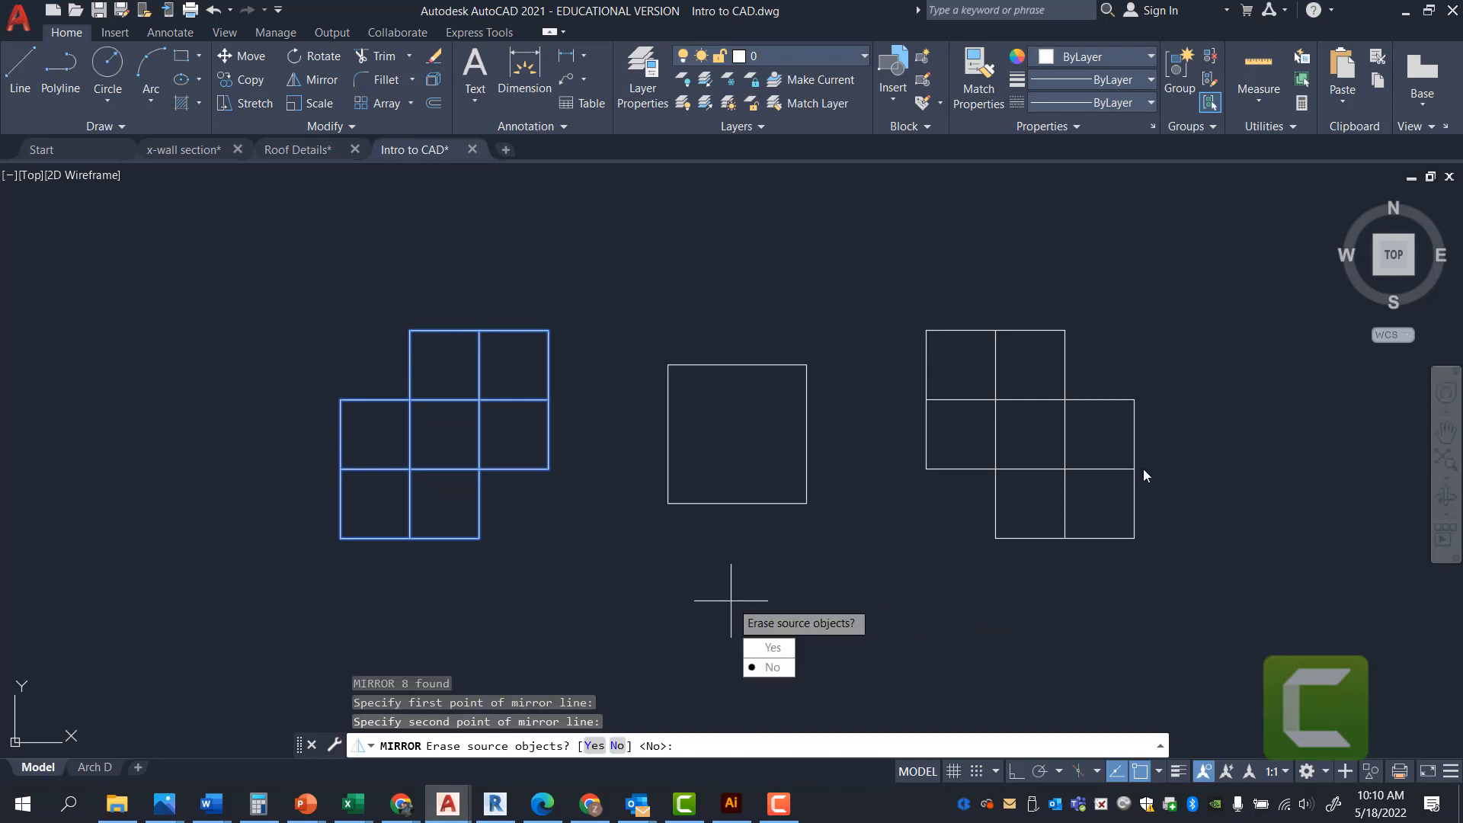
{"action": "left_click", "coordinate": [772, 668]}
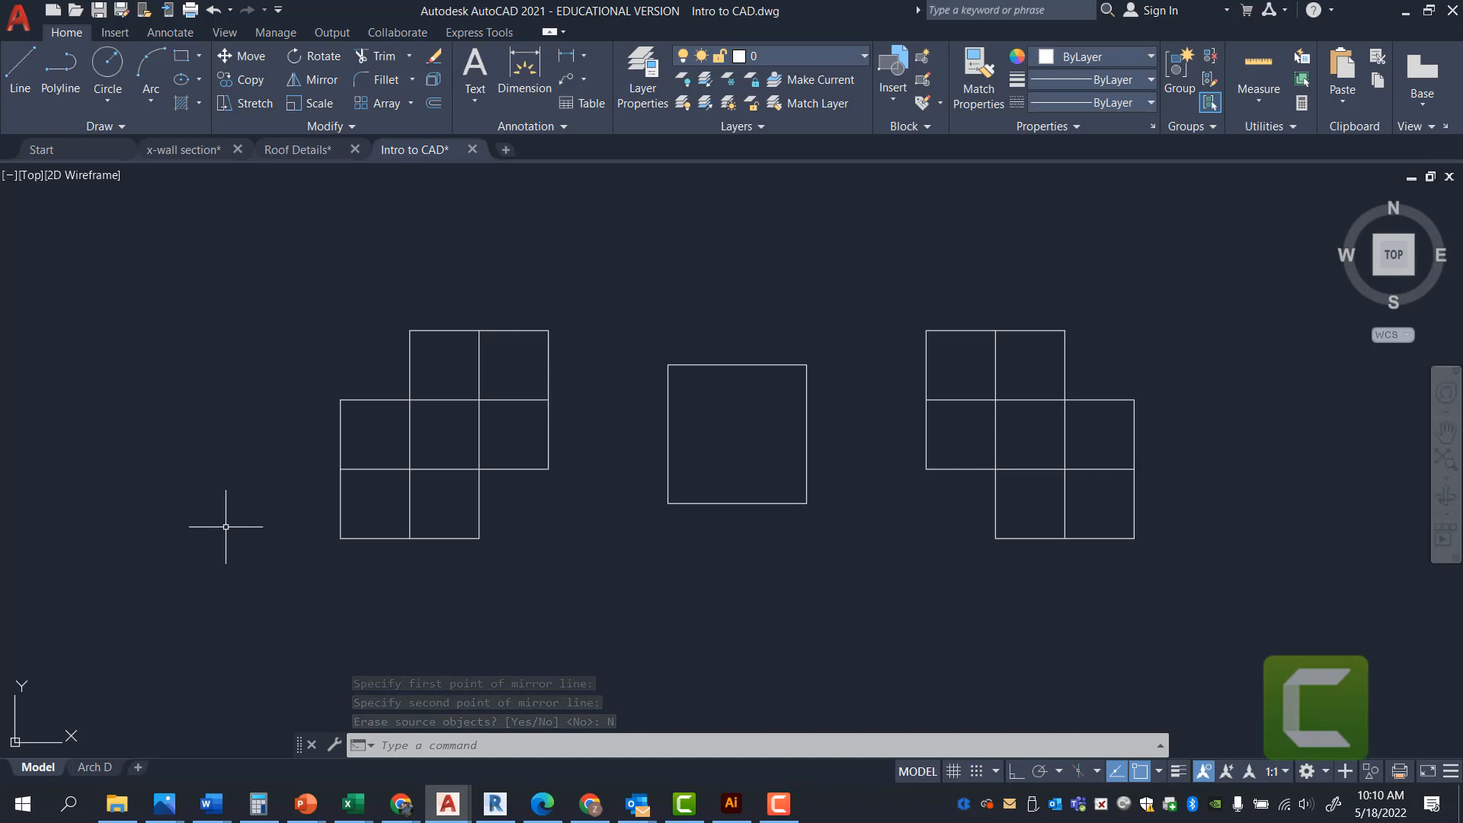
- Try scaling the square beside the stepped outline by reference, stretching its bottom edge to the neighbouring square's lower-left corner, and undo it
{"action": "scroll", "coordinate": [713, 545], "scroll_direction": "down", "scroll_amount": 4}
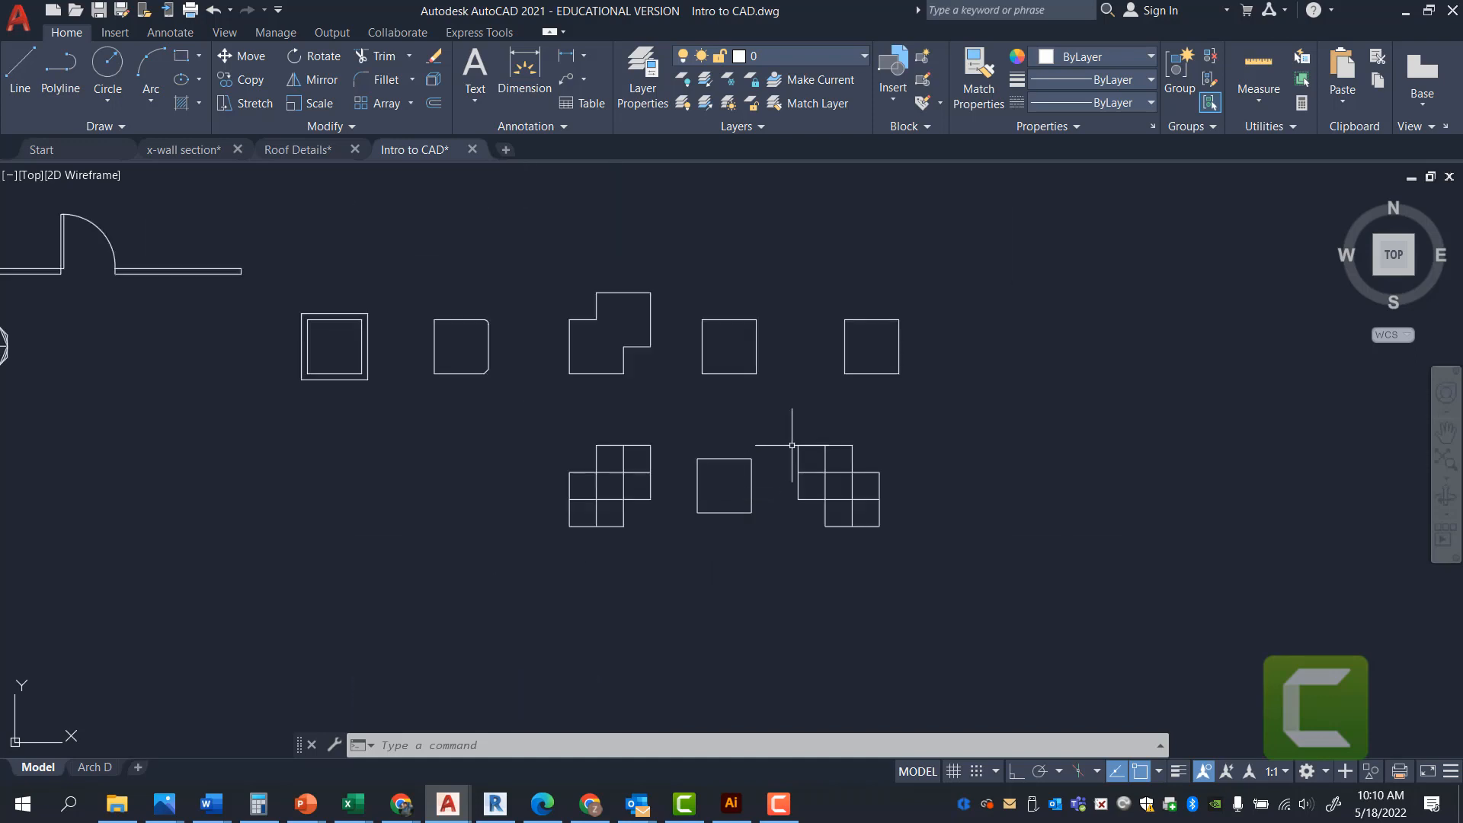
{"action": "scroll", "coordinate": [854, 343], "scroll_direction": "up", "scroll_amount": 3}
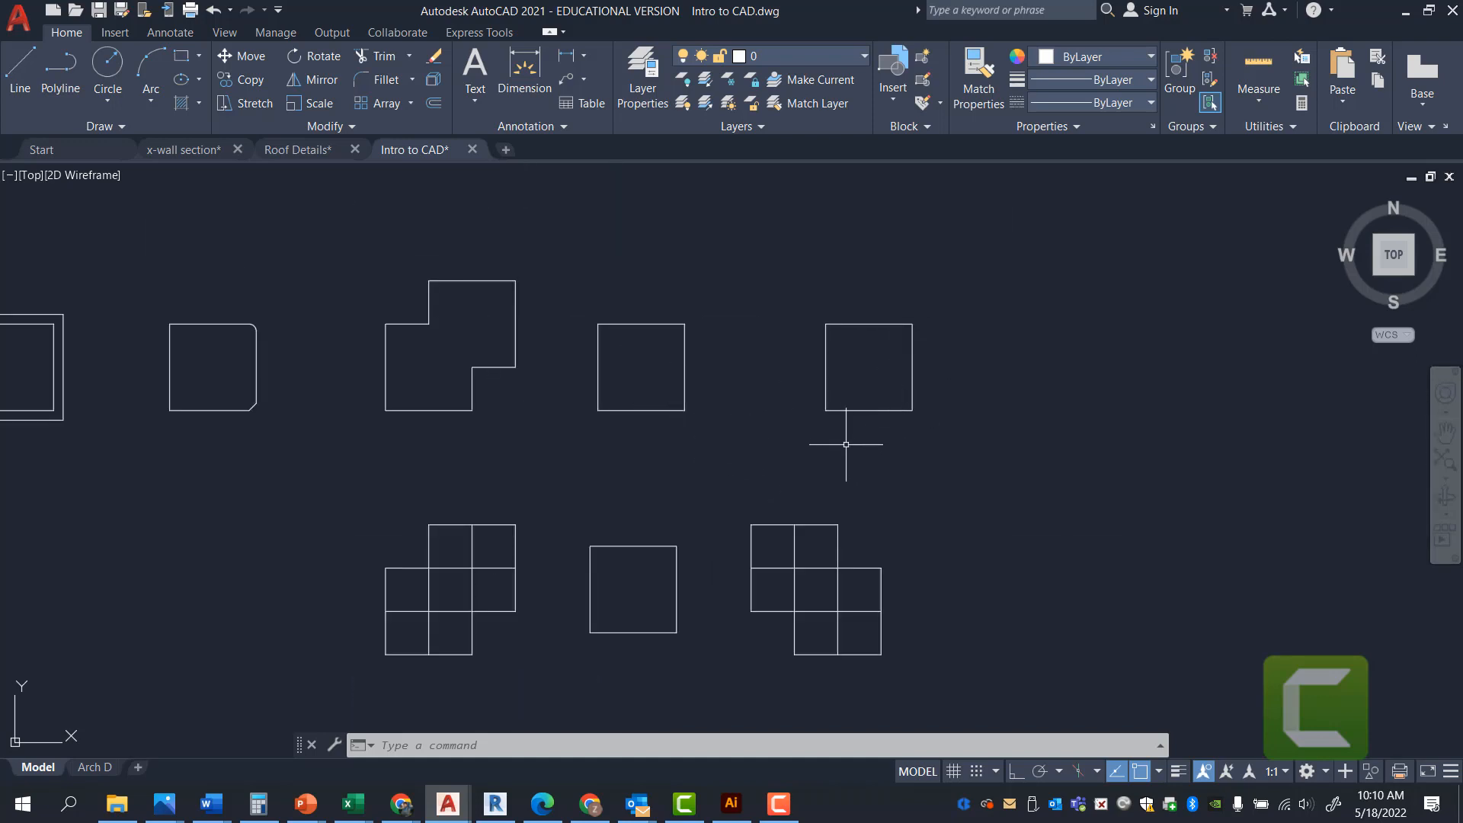
{"action": "scroll", "coordinate": [620, 404], "scroll_direction": "up", "scroll_amount": 2}
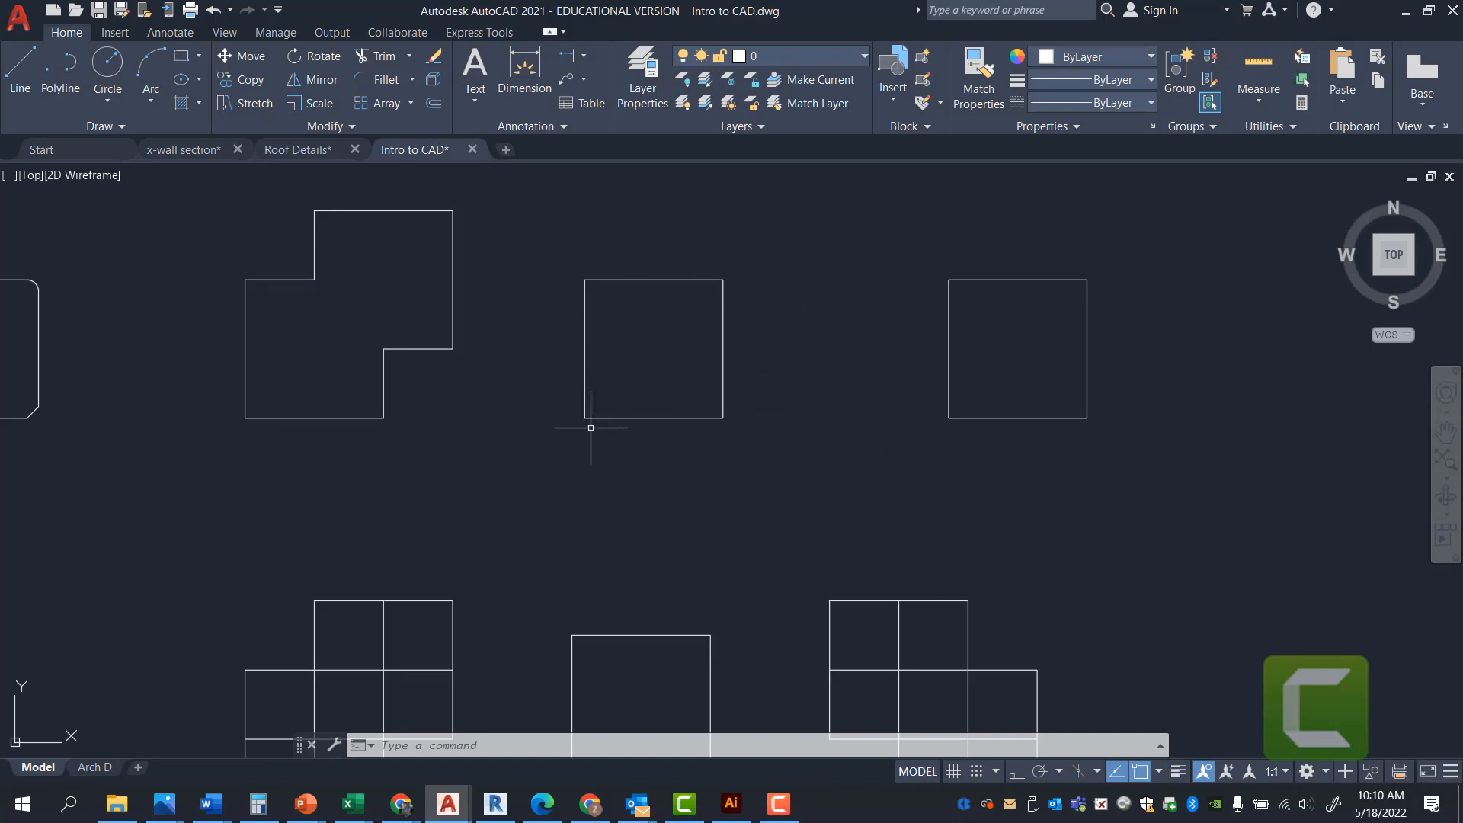
{"action": "scroll", "coordinate": [594, 423], "scroll_direction": "up", "scroll_amount": 2}
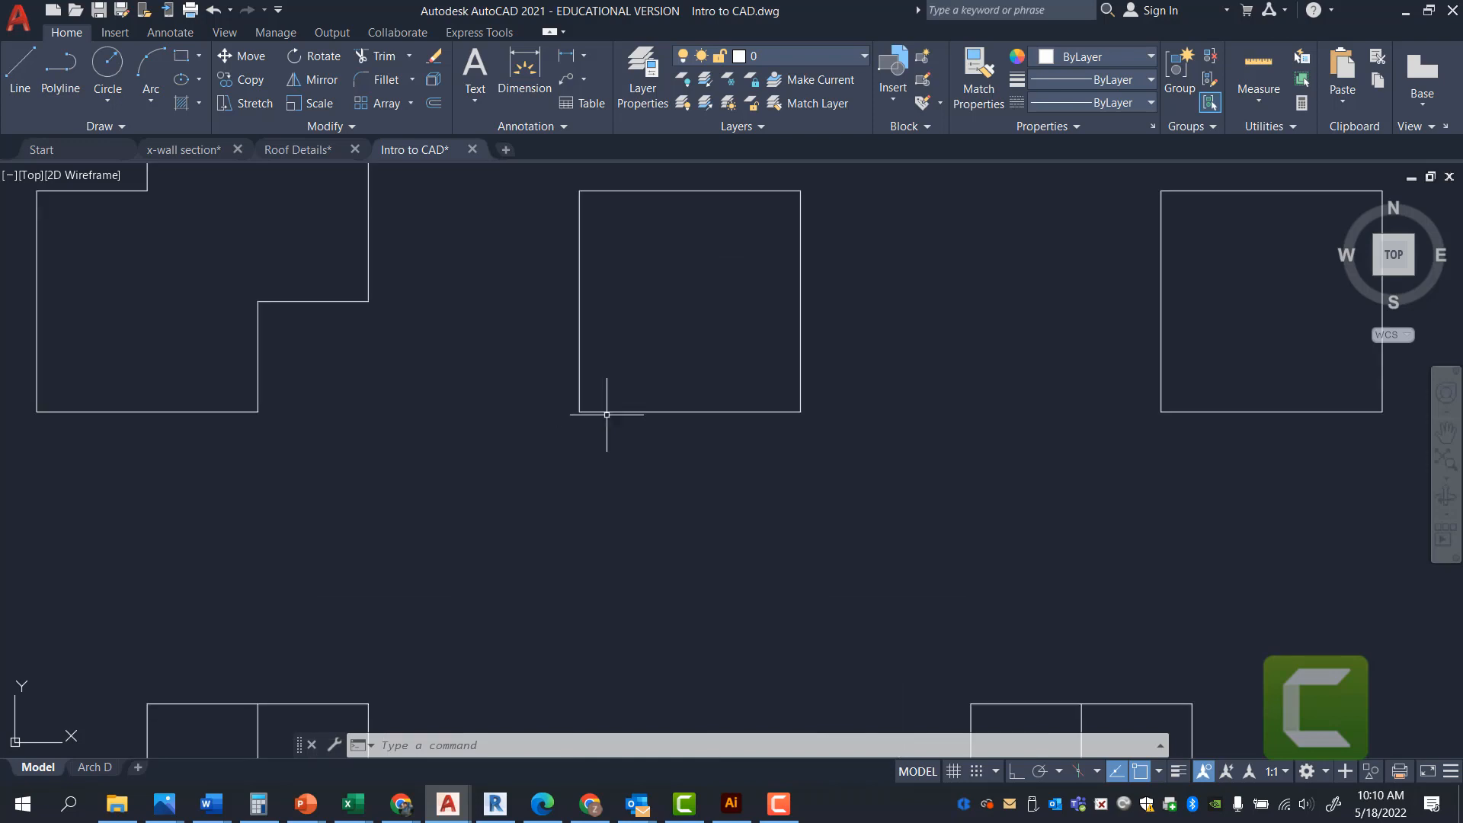
{"action": "left_click", "coordinate": [663, 412]}
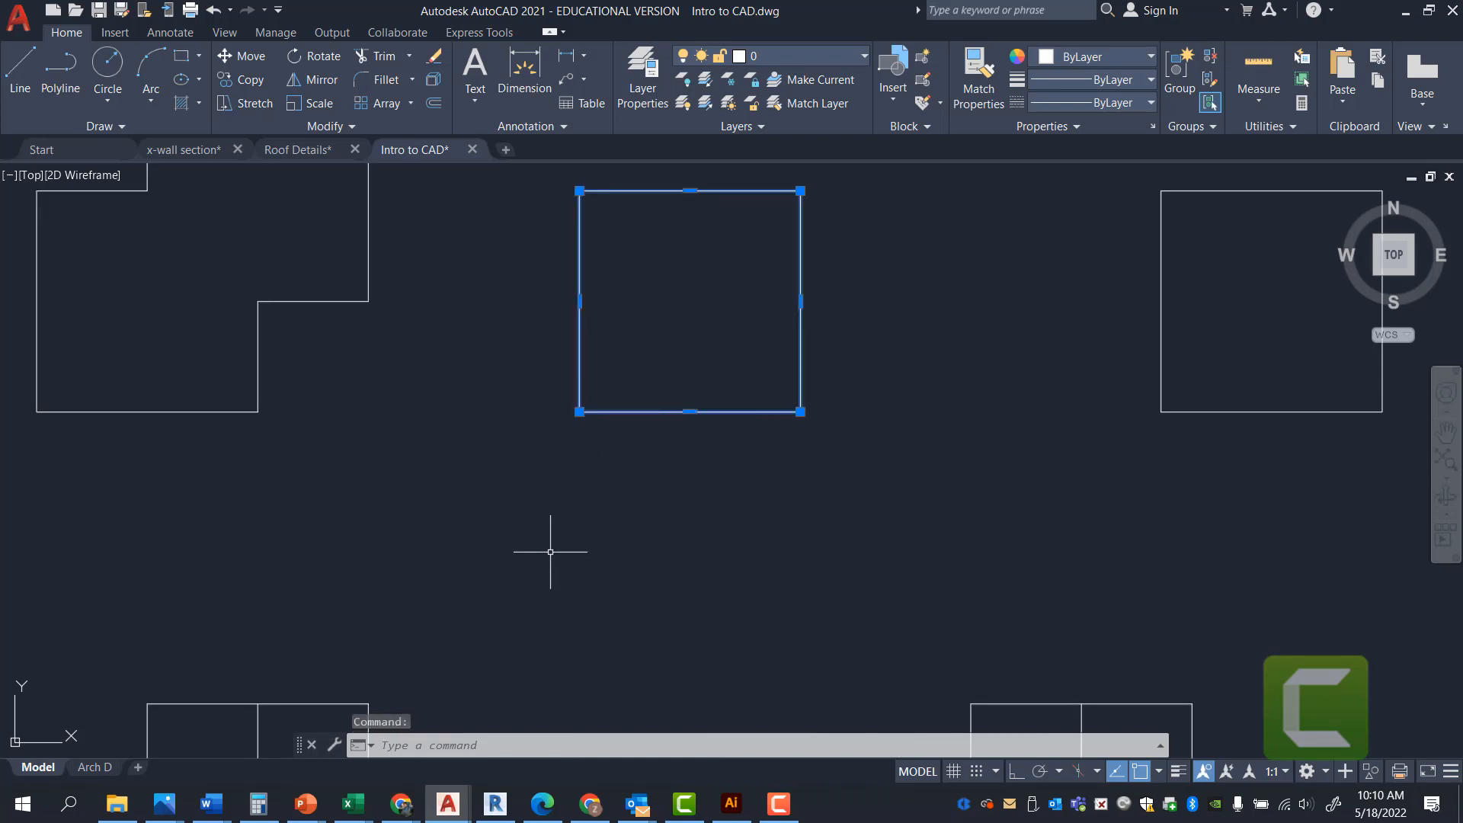
{"action": "type", "text": "s"}
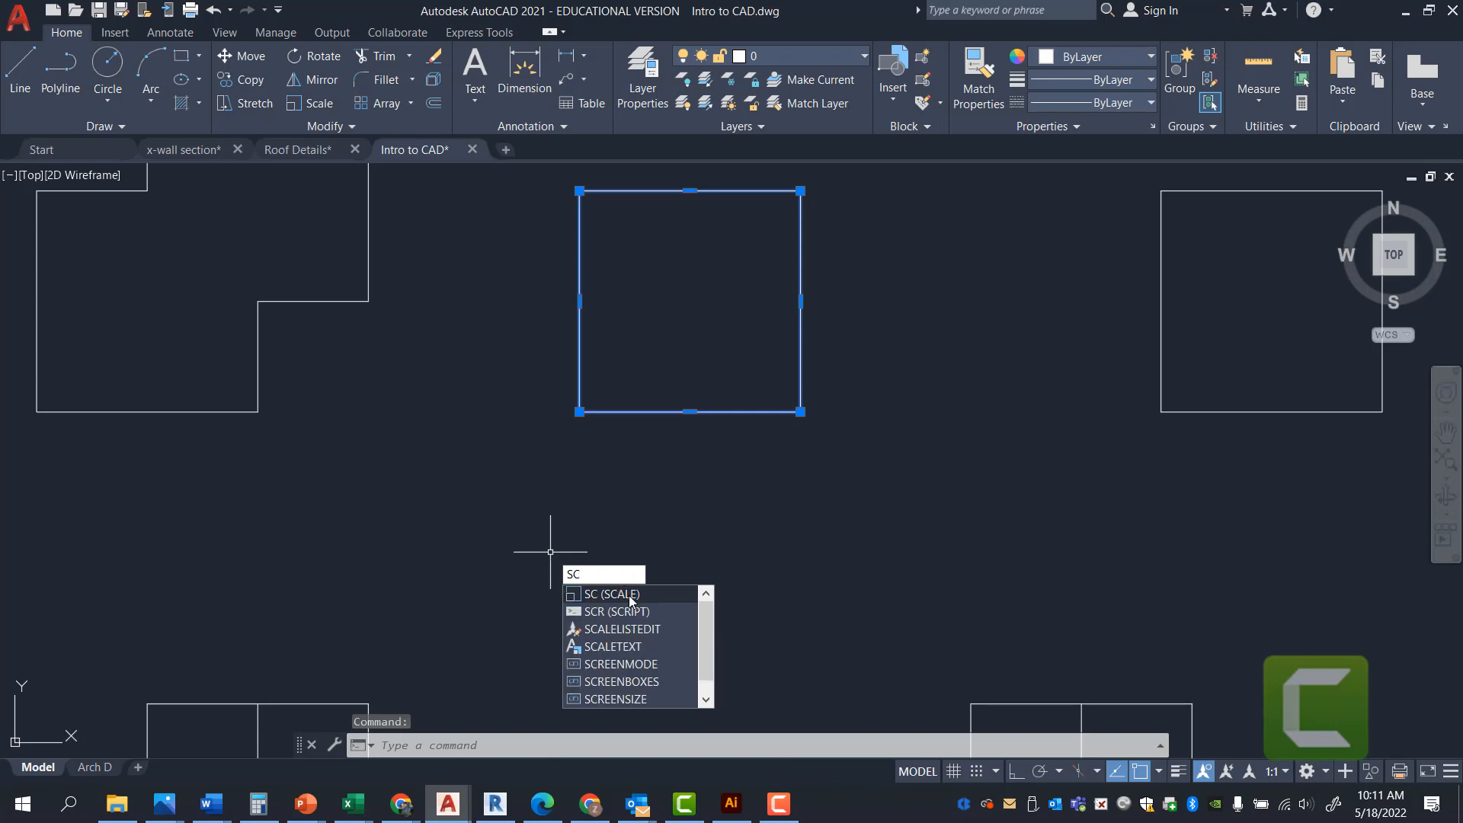
{"action": "left_click", "coordinate": [630, 600]}
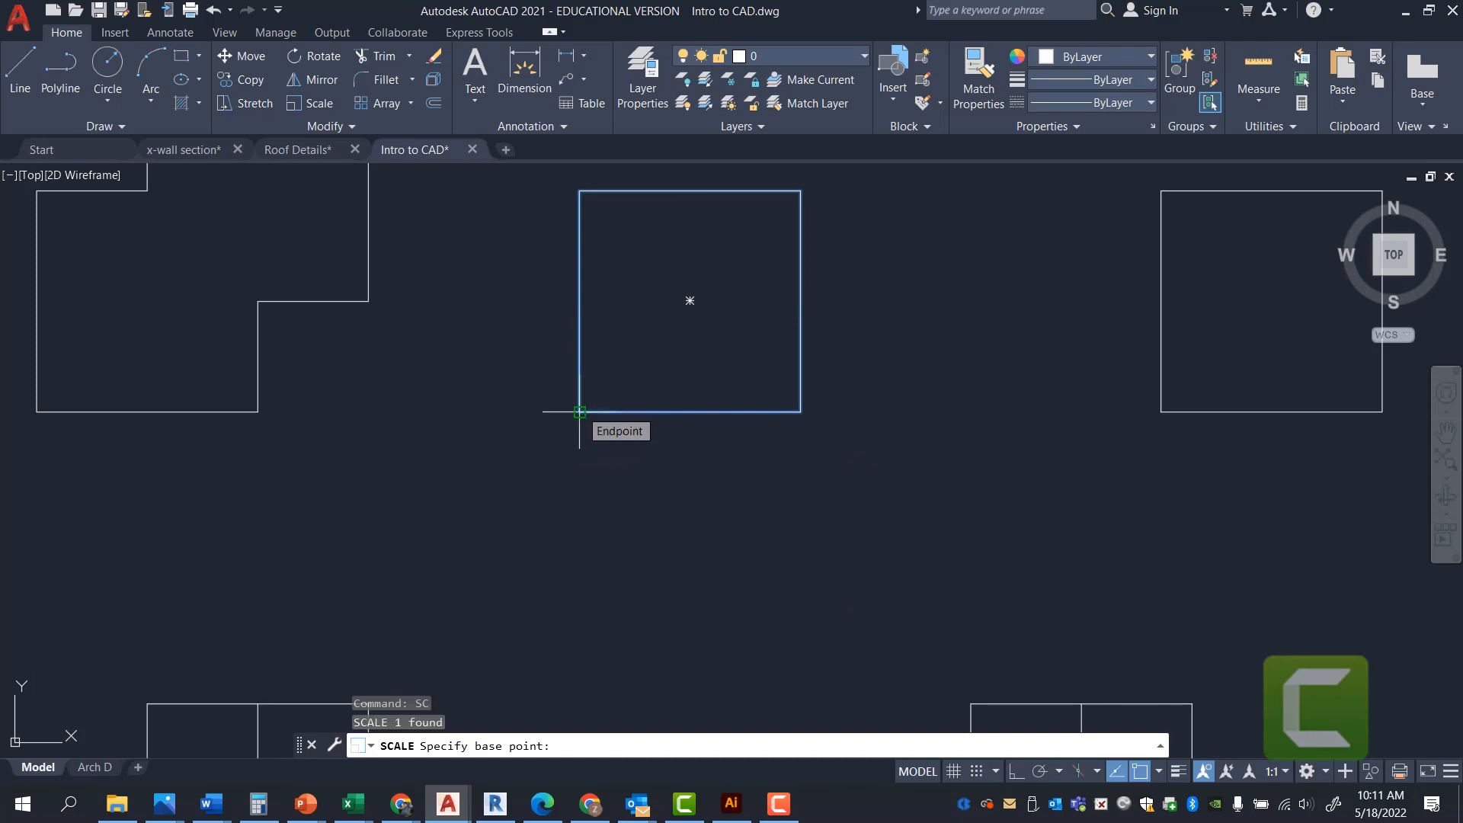
{"action": "left_click", "coordinate": [580, 412]}
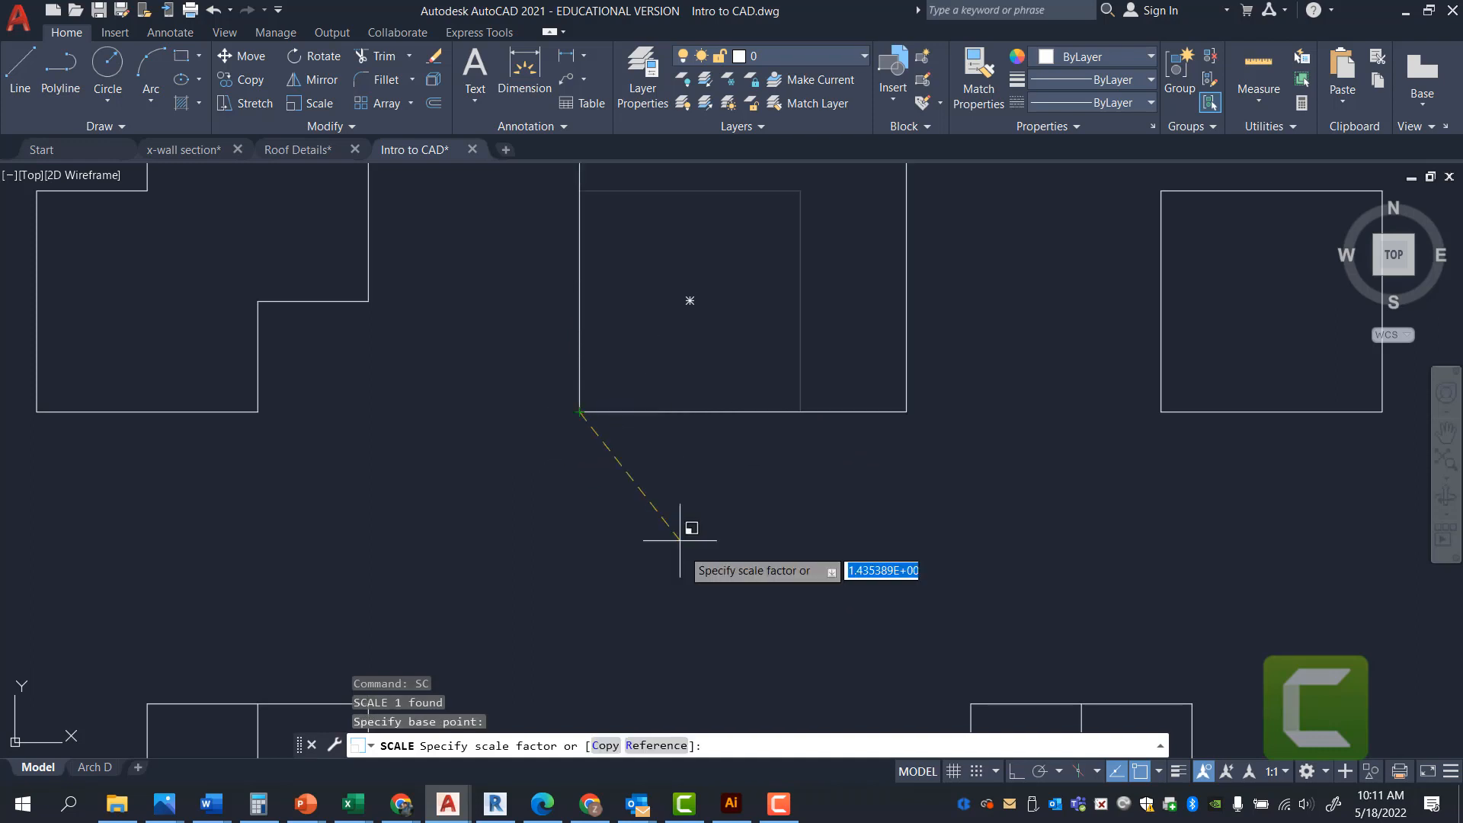
{"action": "left_click", "coordinate": [649, 747]}
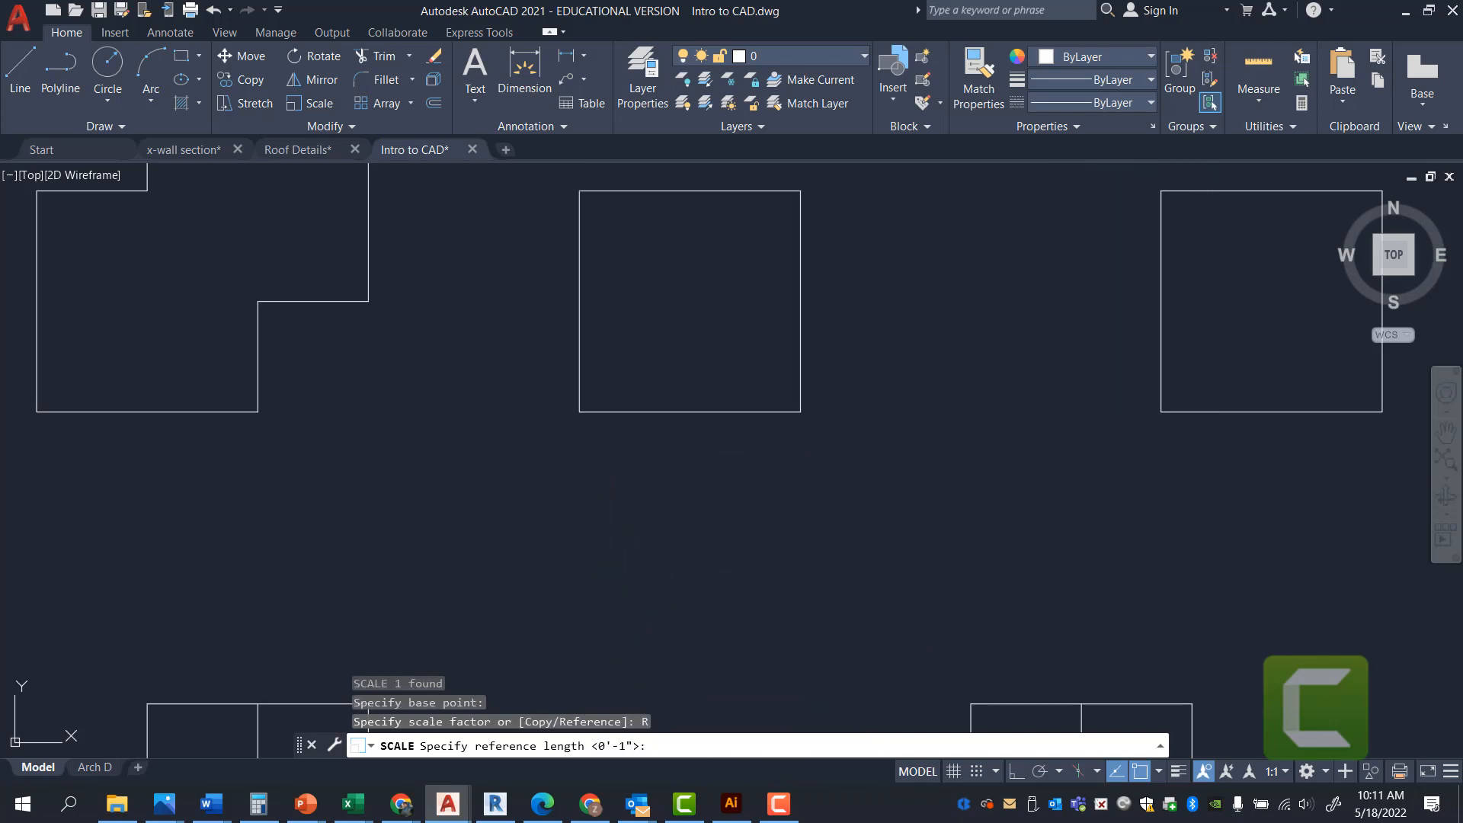
{"action": "left_click", "coordinate": [580, 413]}
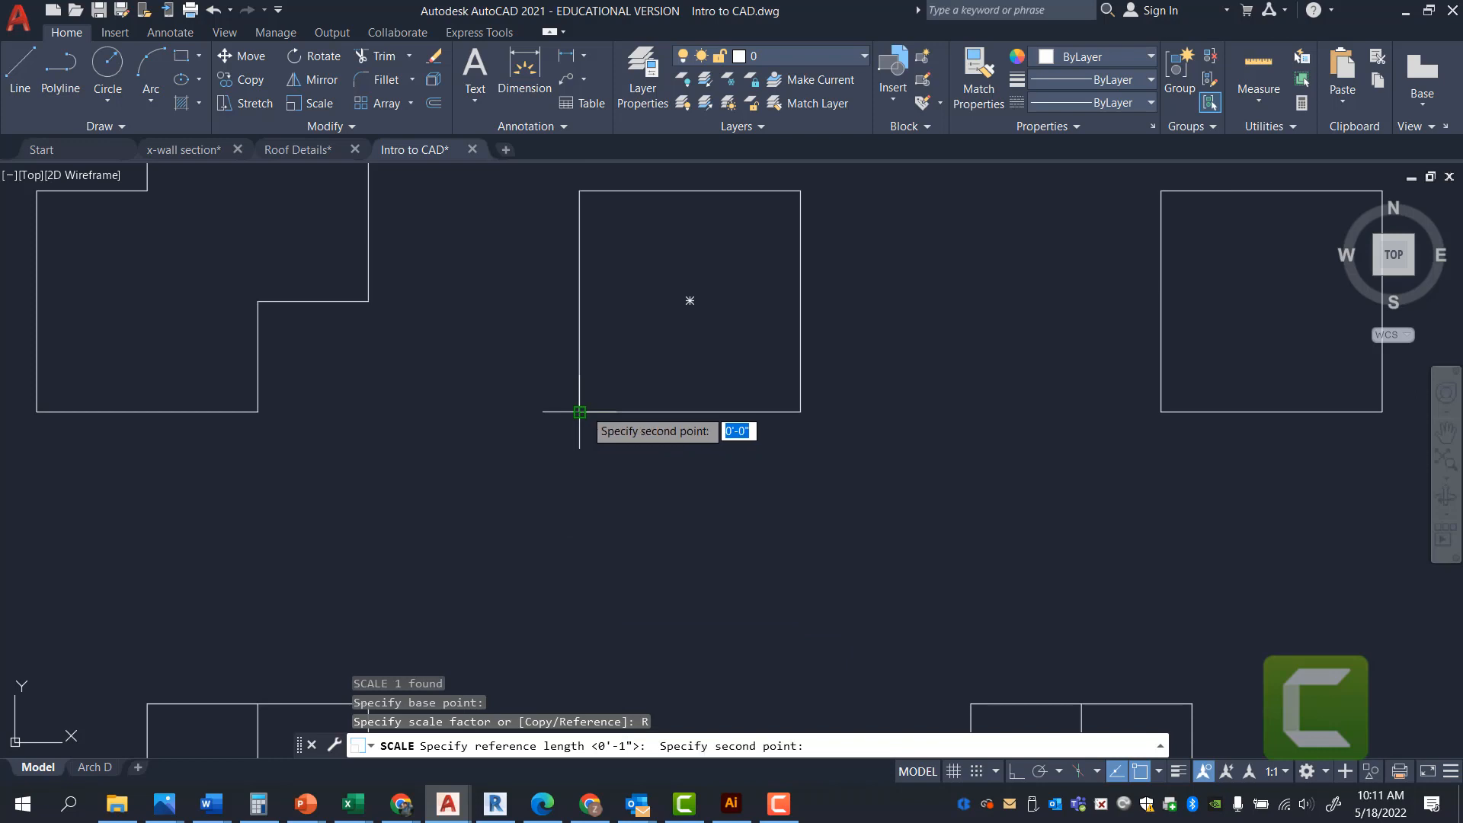
{"action": "left_click", "coordinate": [800, 412]}
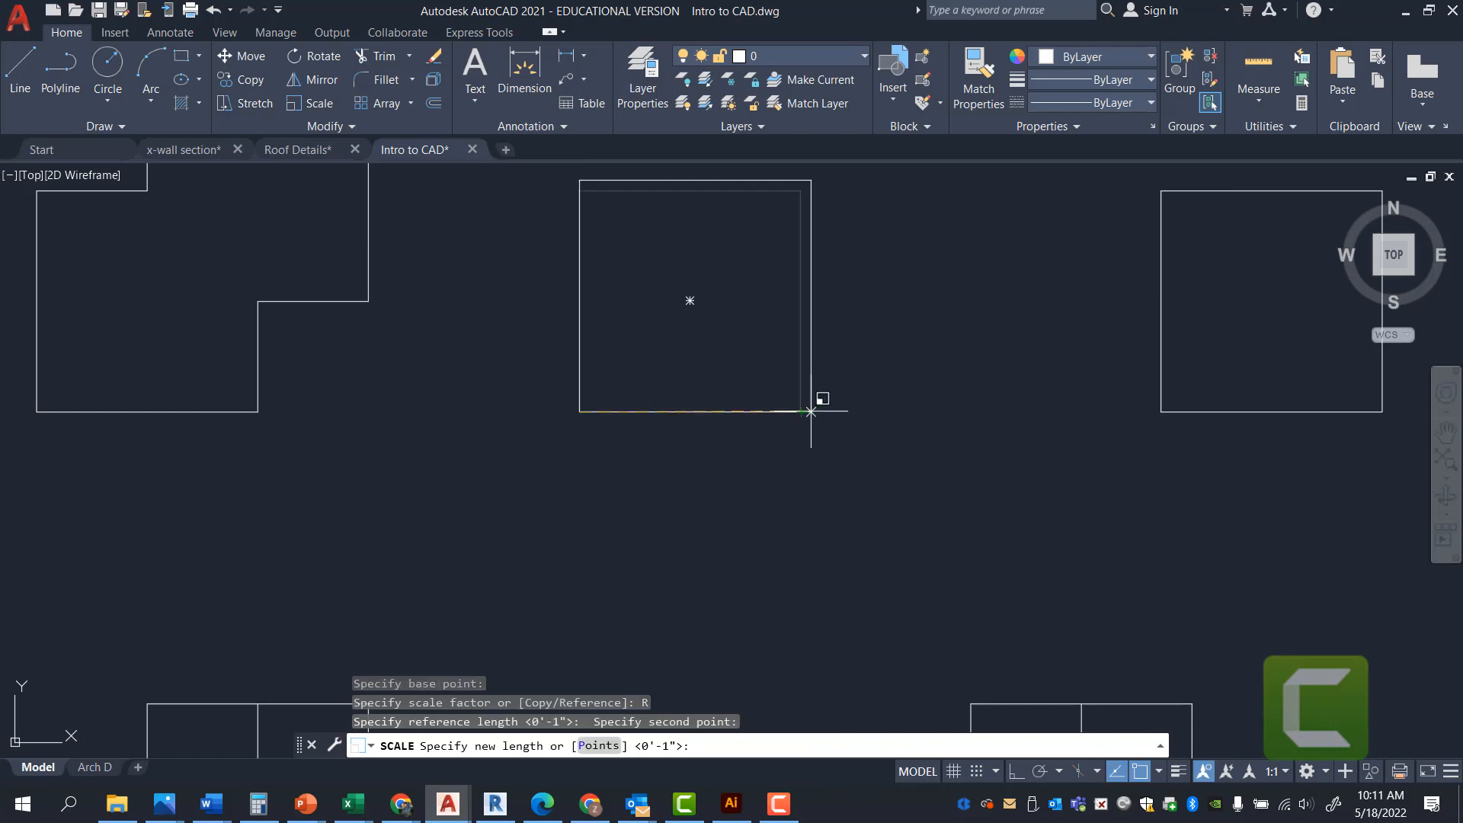
{"action": "left_click", "coordinate": [1160, 412]}
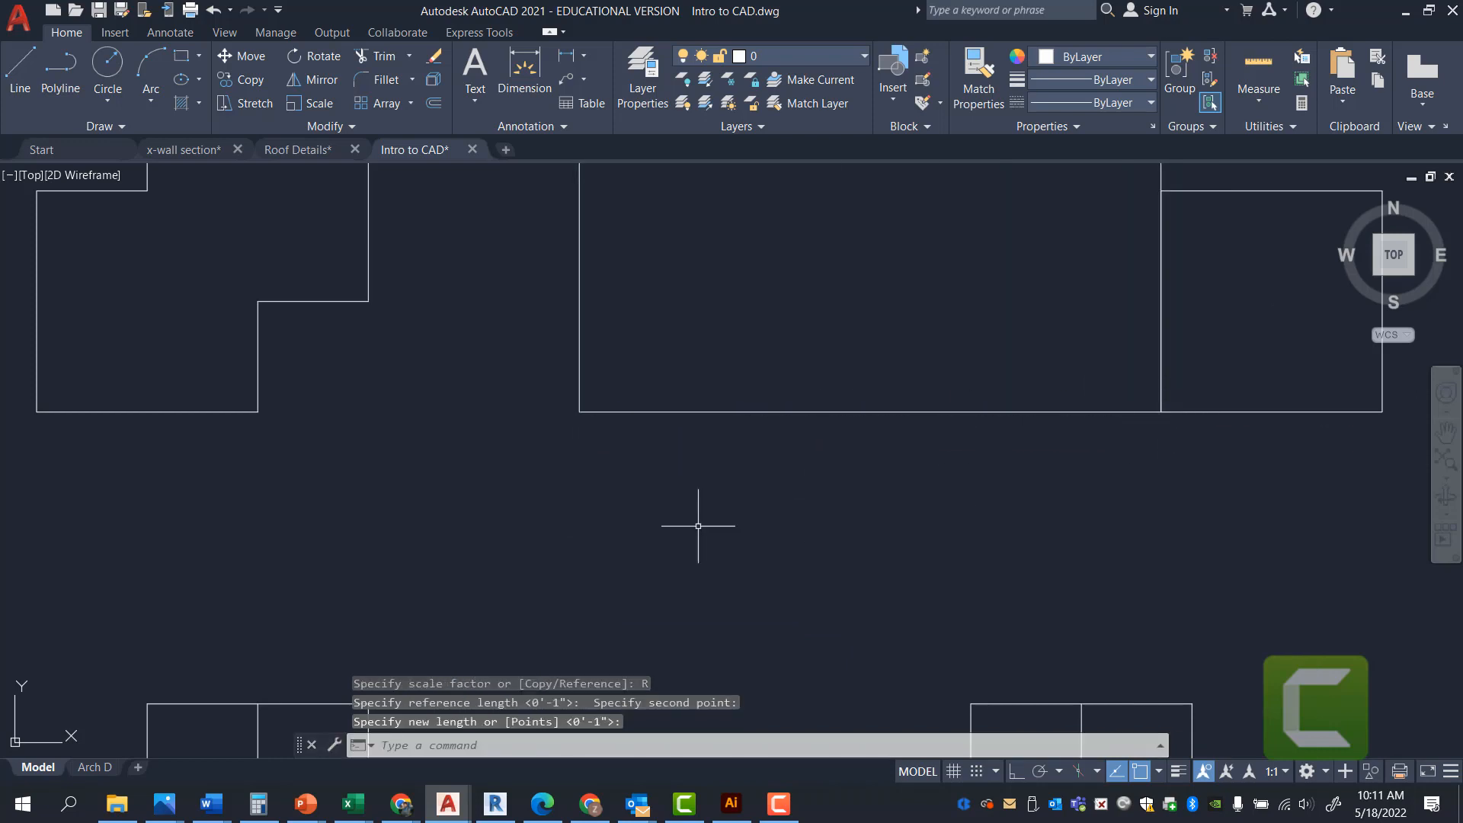
{"action": "scroll", "coordinate": [774, 556], "scroll_direction": "down", "scroll_amount": 4}
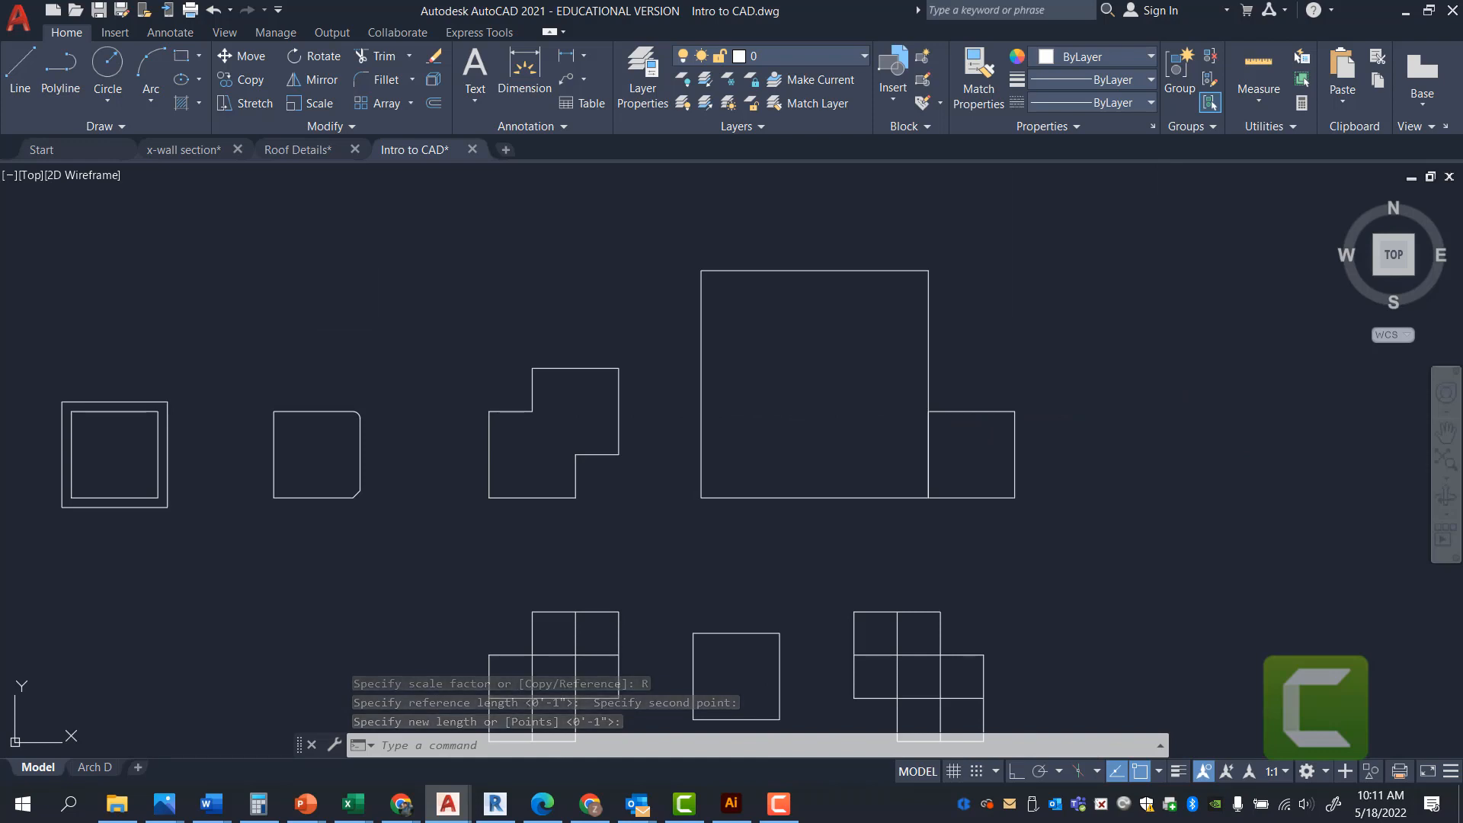
{"action": "key", "text": "ctrl+z"}
{"action": "key", "text": "ctrl+z"}
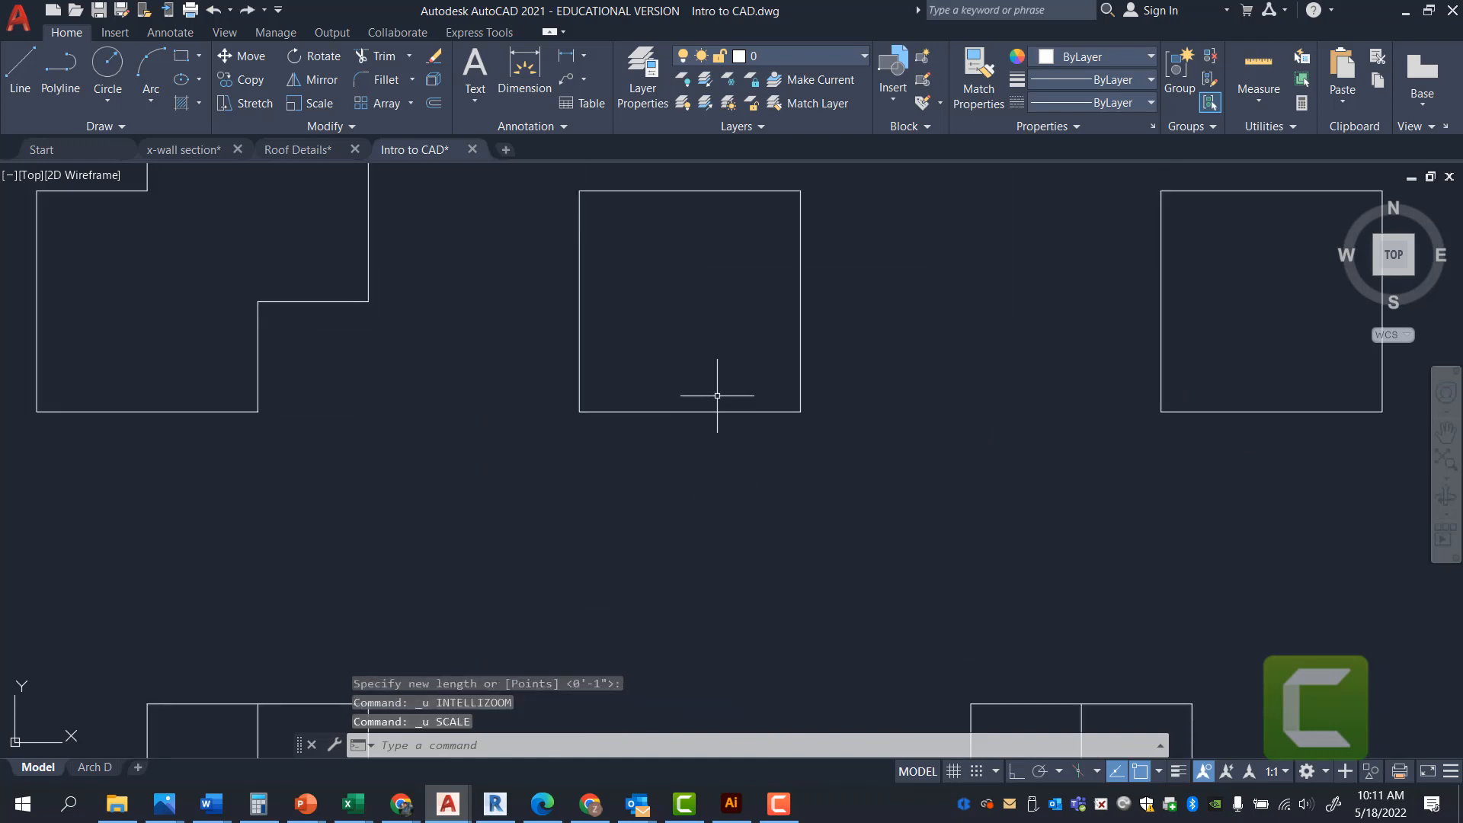
- Scale the square beside the stepped outline by a factor of 2 from its lower-left corner
{"action": "type", "text": "Sc"}
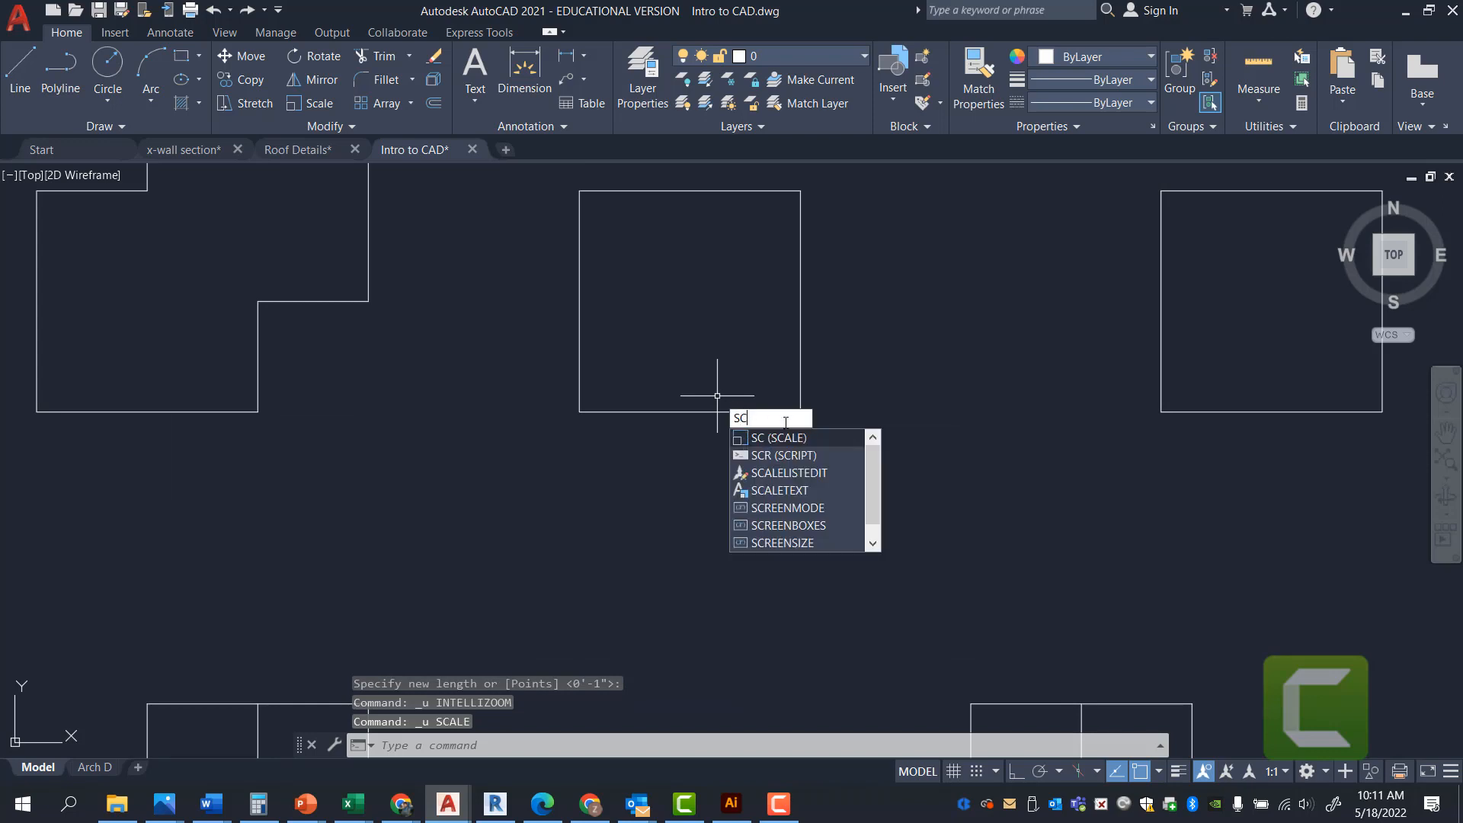
{"action": "key", "text": "Return"}
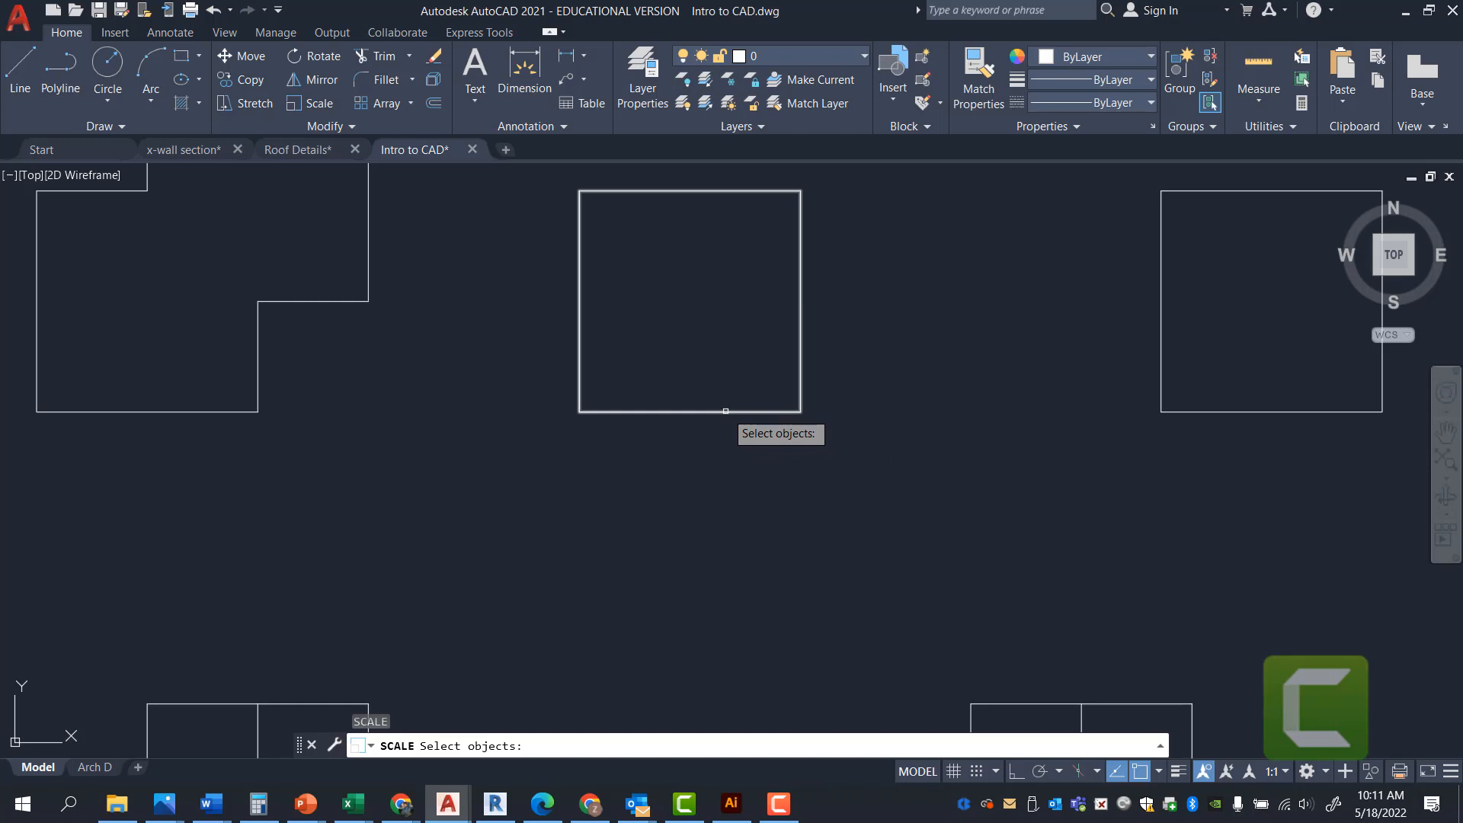
{"action": "left_click", "coordinate": [725, 410]}
{"action": "key", "text": "Return"}
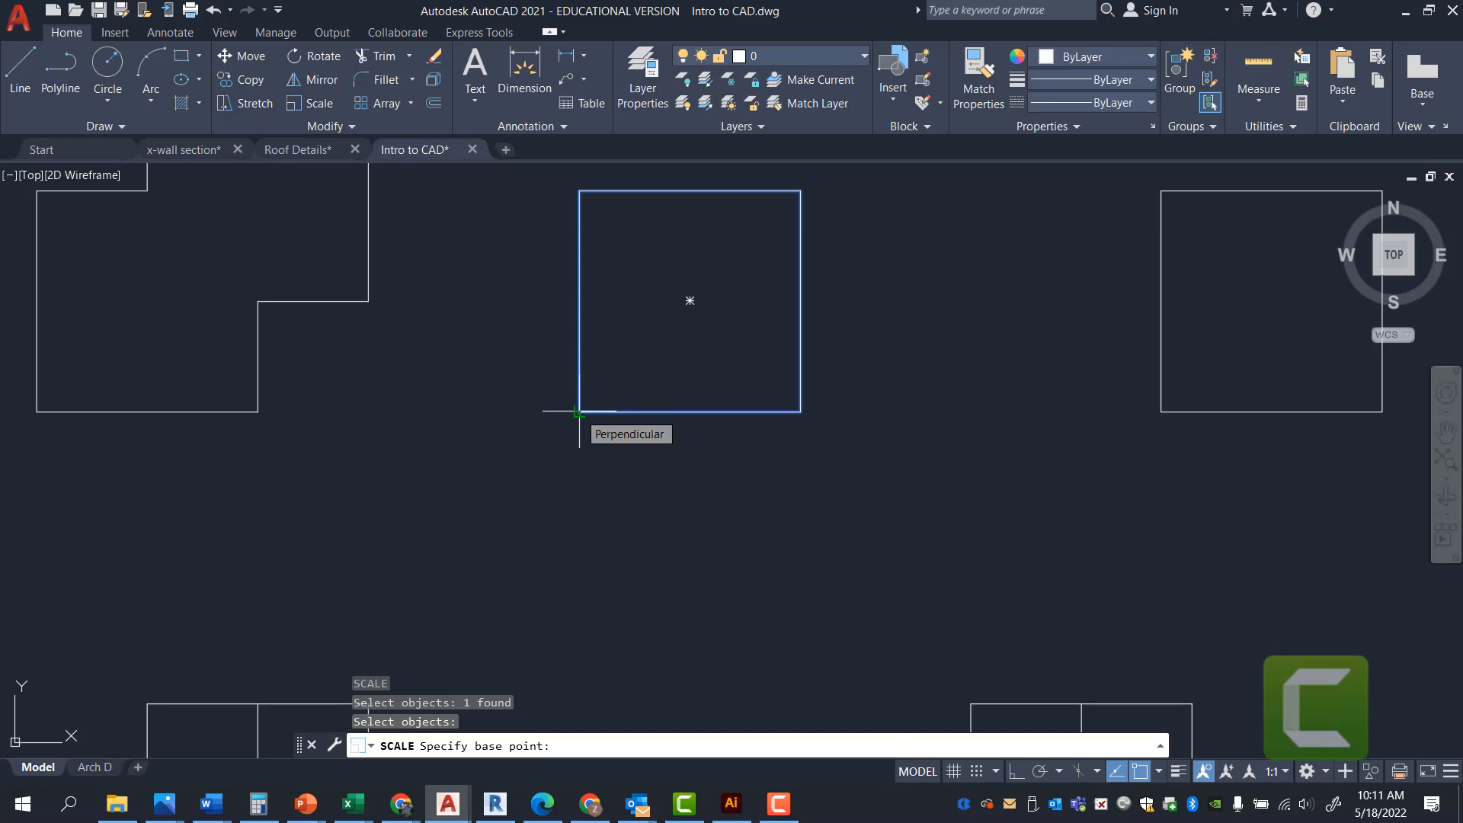
{"action": "left_click", "coordinate": [579, 412]}
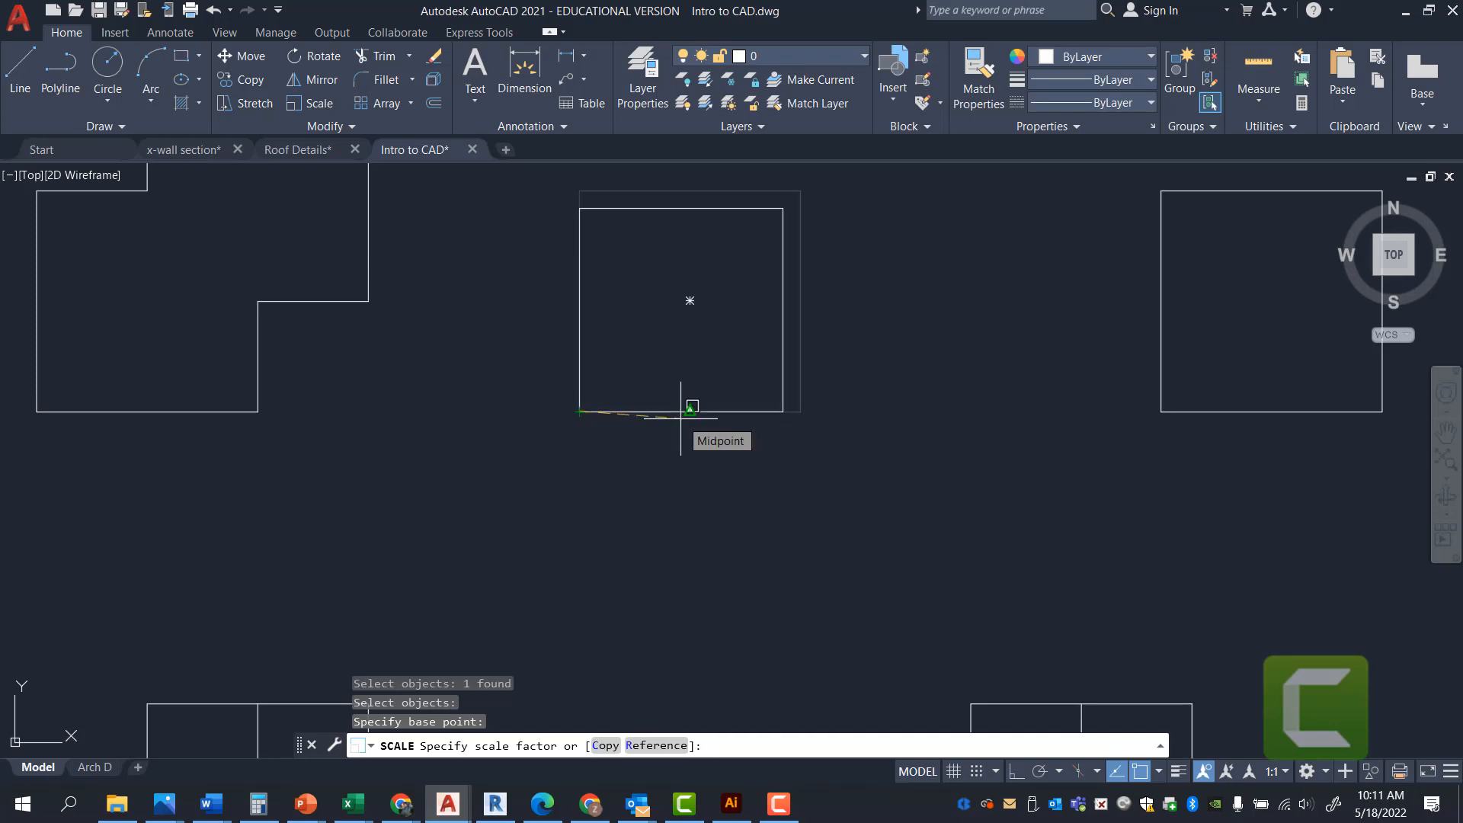
{"action": "type", "text": "2"}
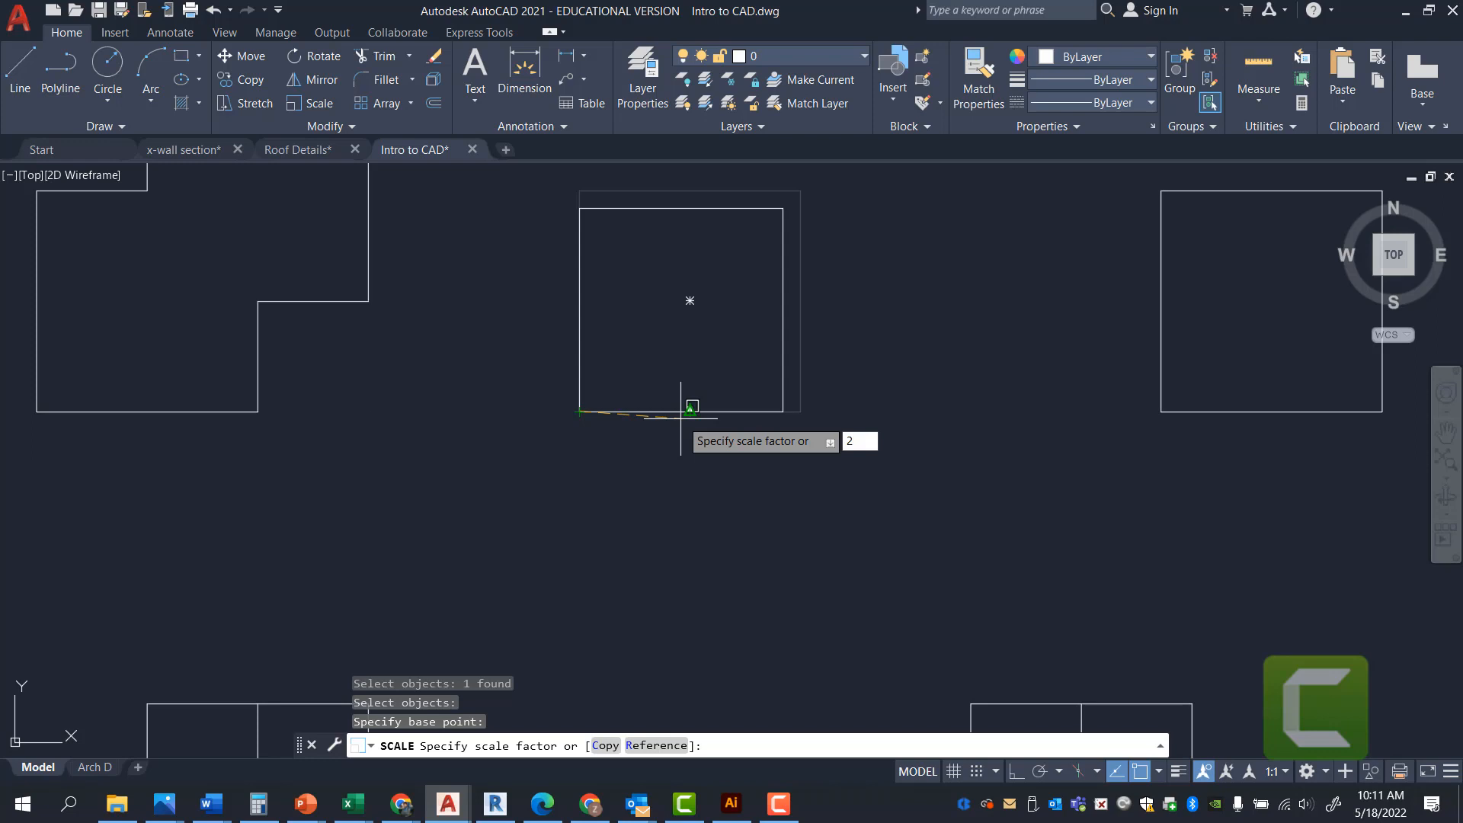
{"action": "key", "text": "Return"}
- Check the enlarged square's width and height with a distance measurement from its lower-left corner, and end the measurement
{"action": "scroll", "coordinate": [658, 435], "scroll_direction": "down", "scroll_amount": 1}
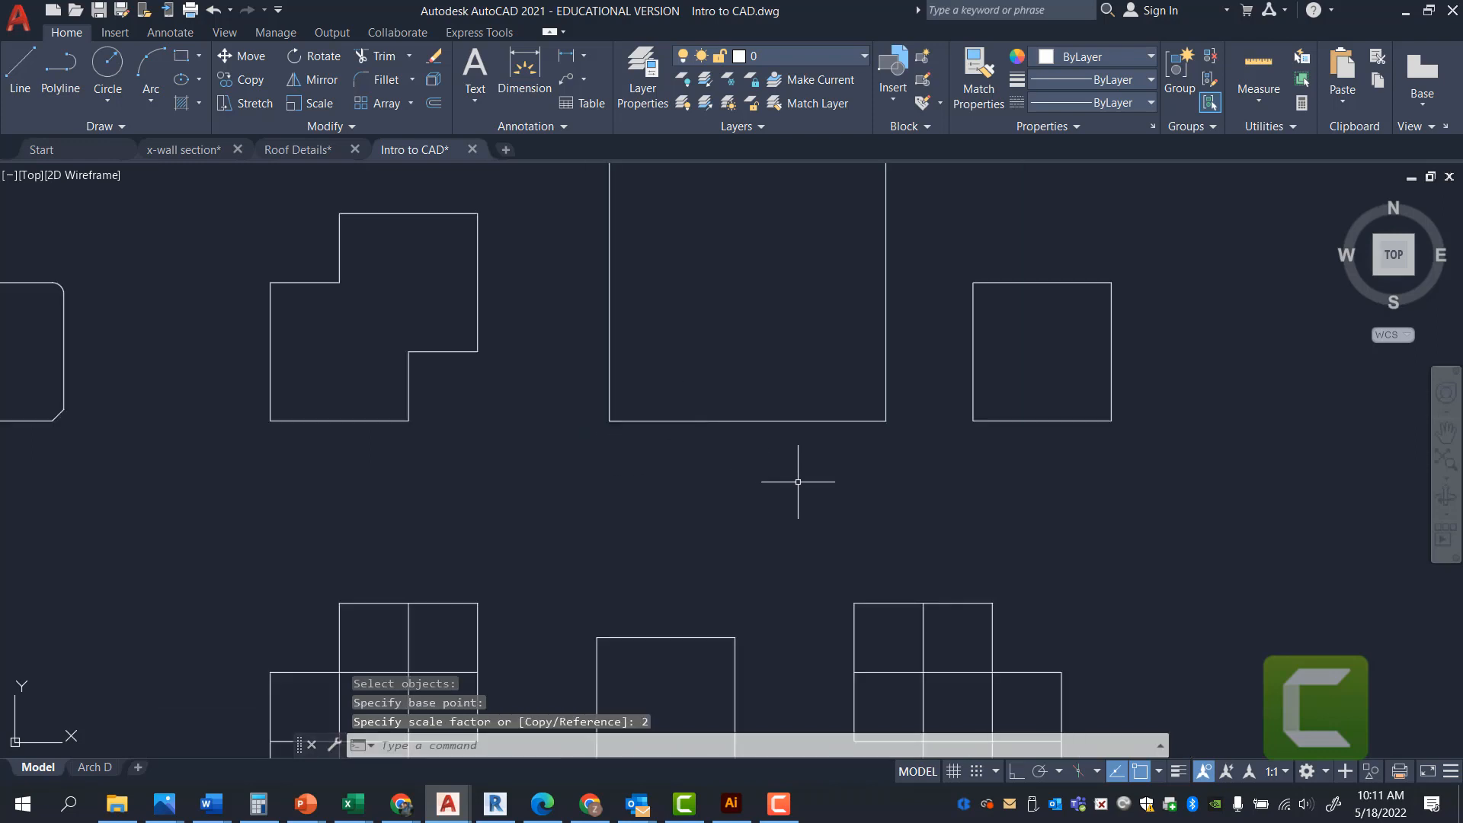
{"action": "type", "text": "D"}
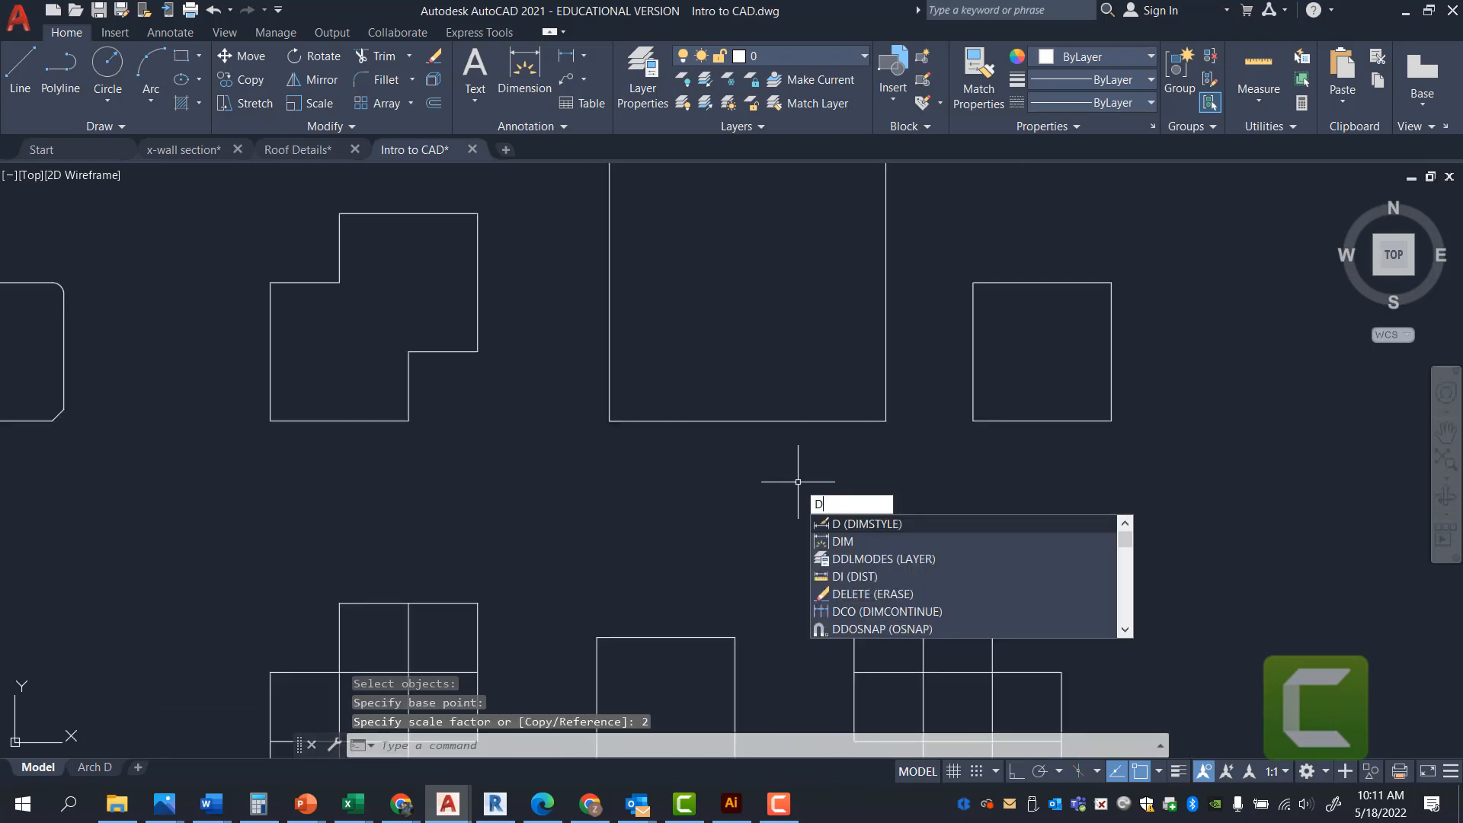
{"action": "type", "text": "i"}
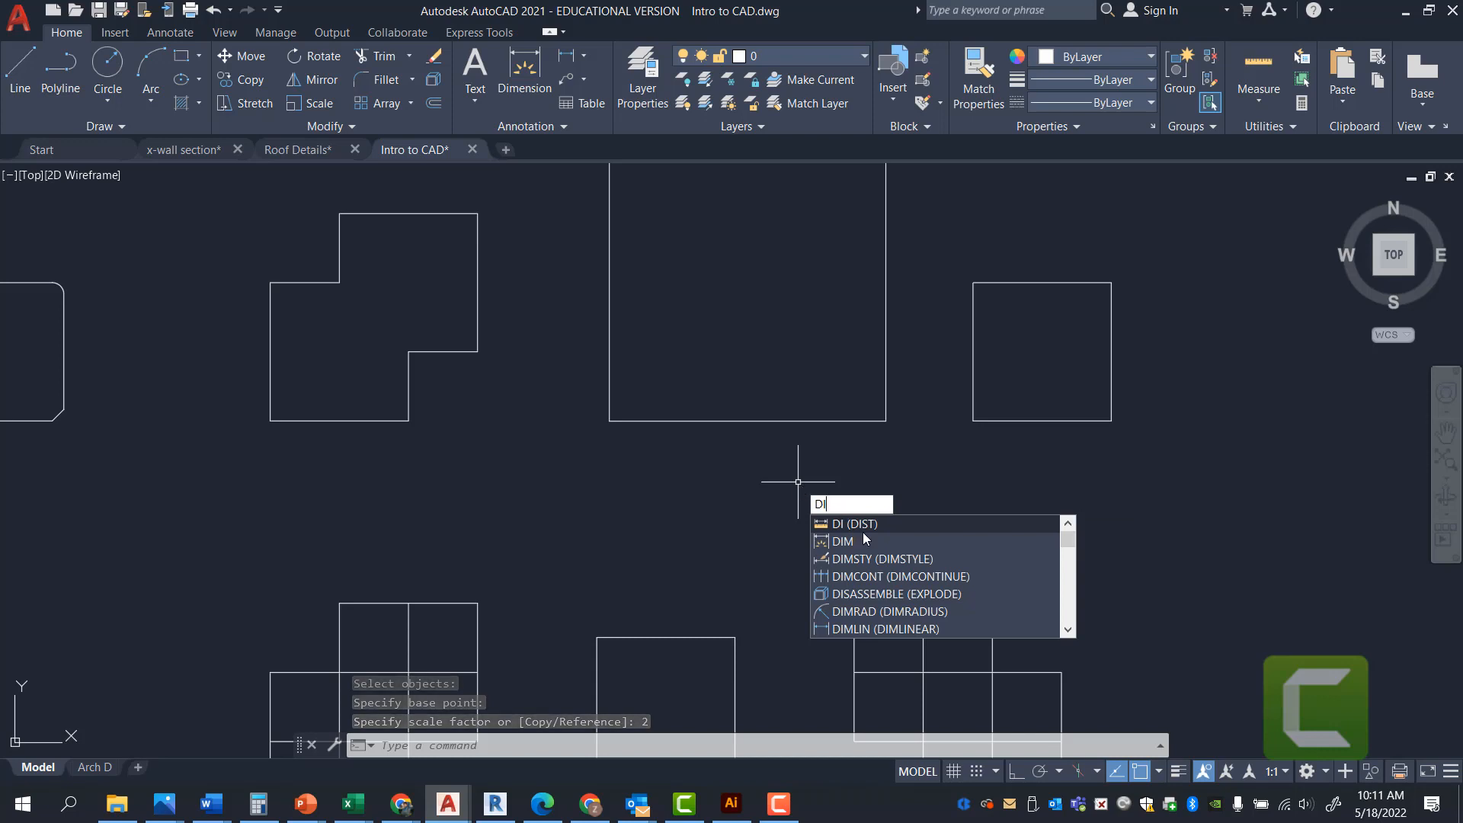
{"action": "key", "text": "Return"}
{"action": "left_click", "coordinate": [610, 419]}
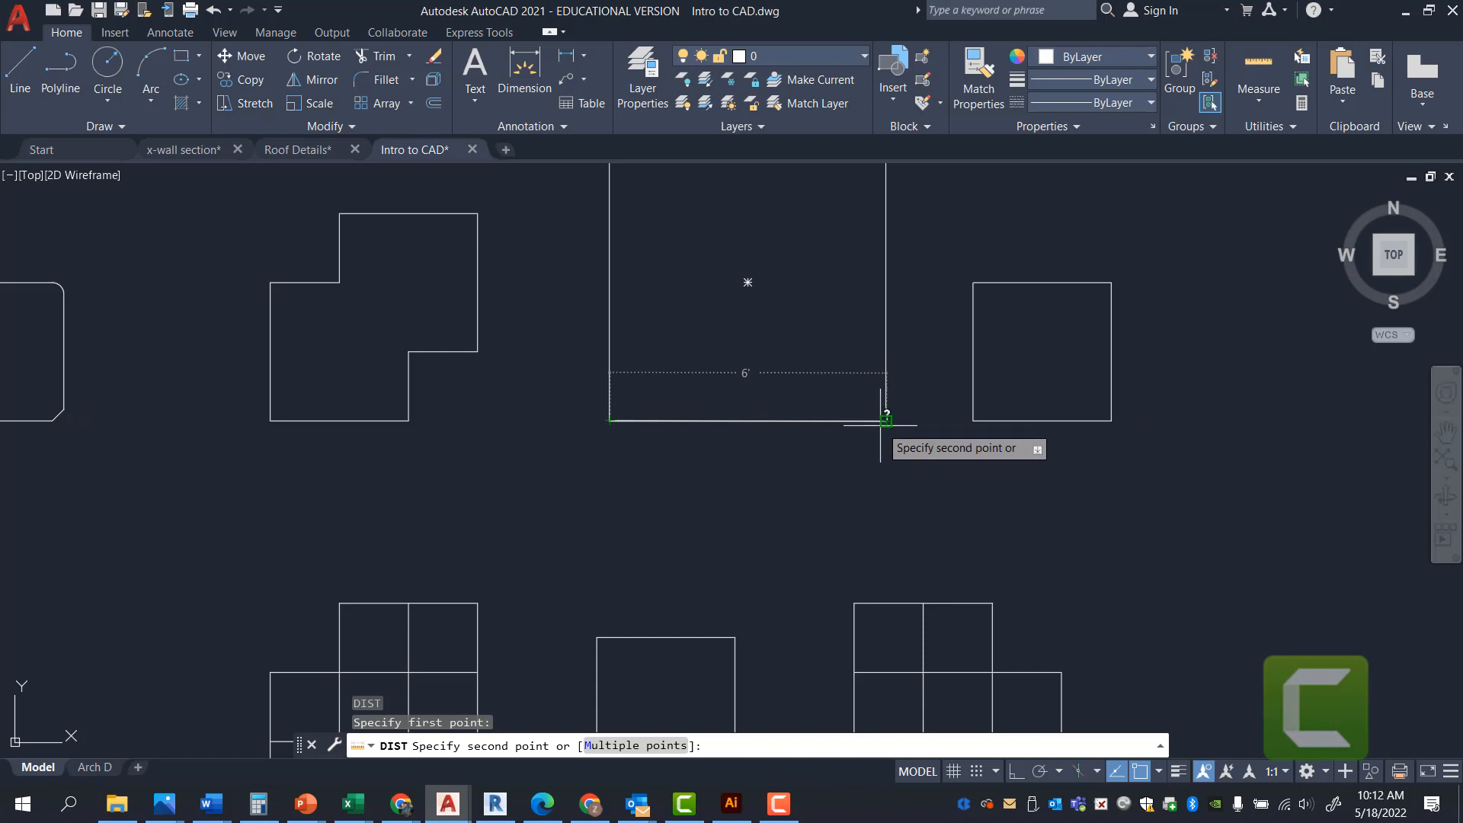
{"action": "scroll", "coordinate": [881, 426], "scroll_direction": "down", "scroll_amount": 2}
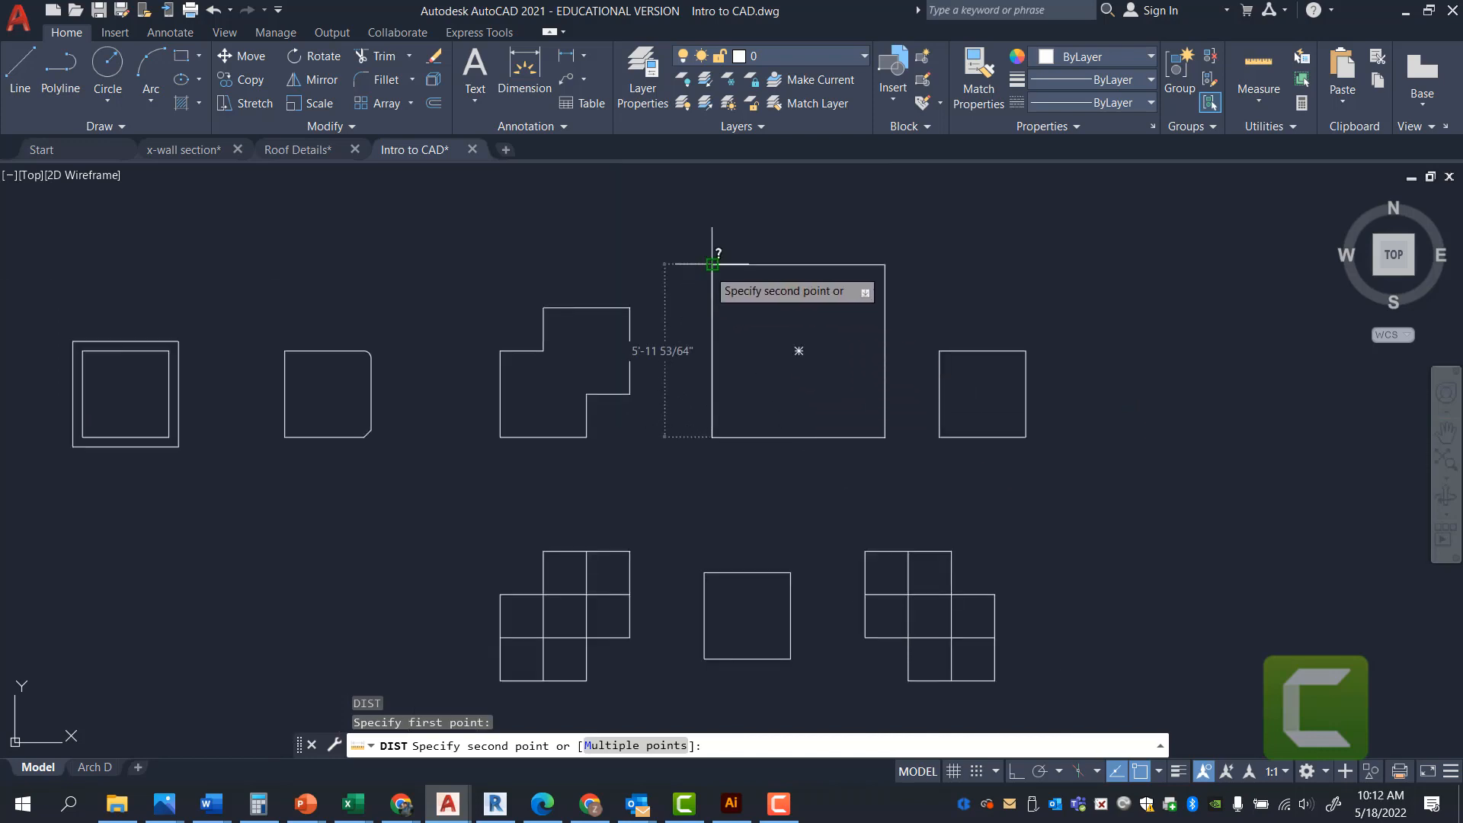
{"action": "key", "text": "Escape"}
{"action": "key", "text": "Escape"}
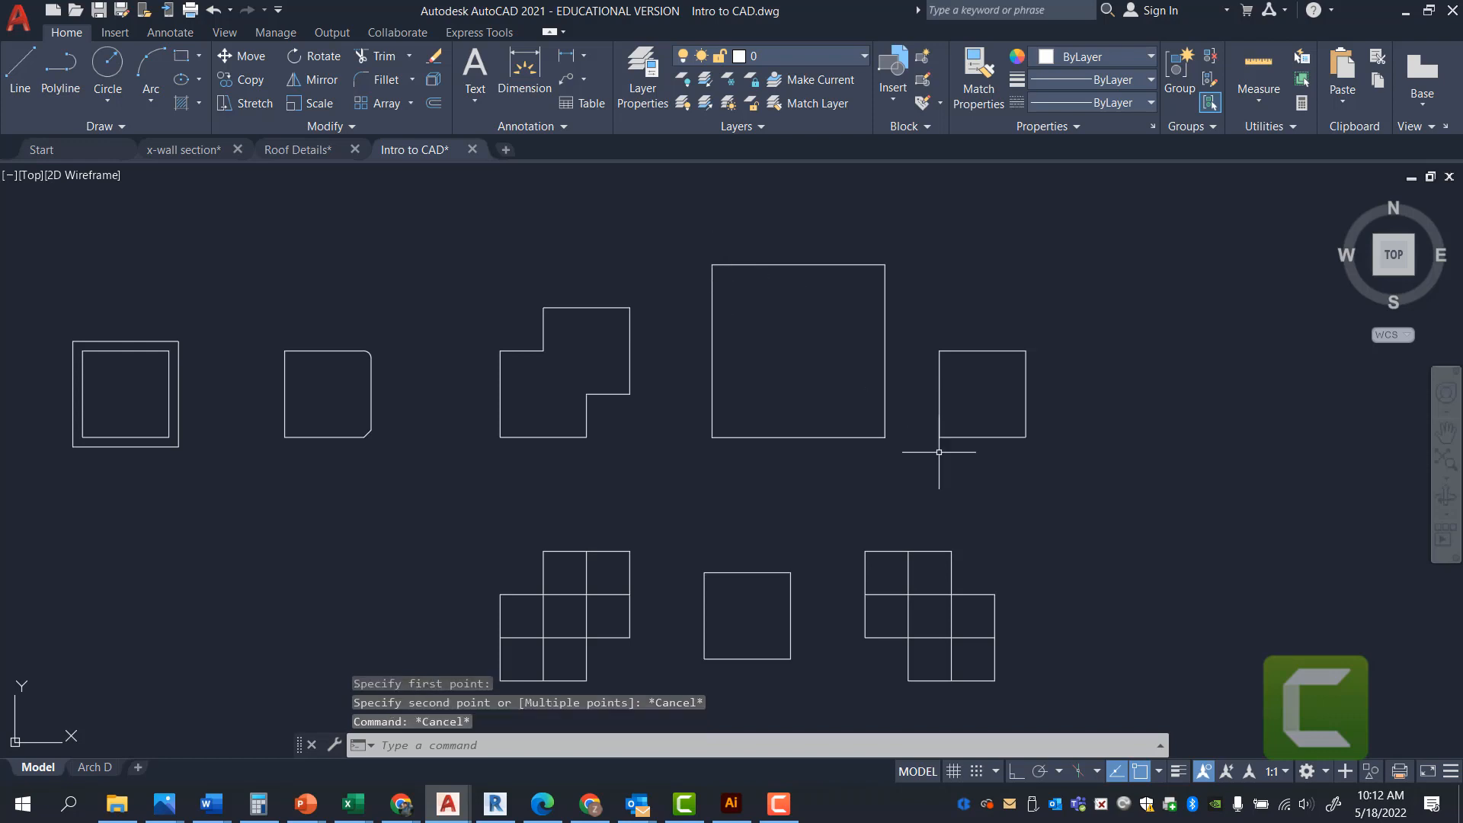
{"action": "scroll", "coordinate": [806, 341], "scroll_direction": "up", "scroll_amount": 2}
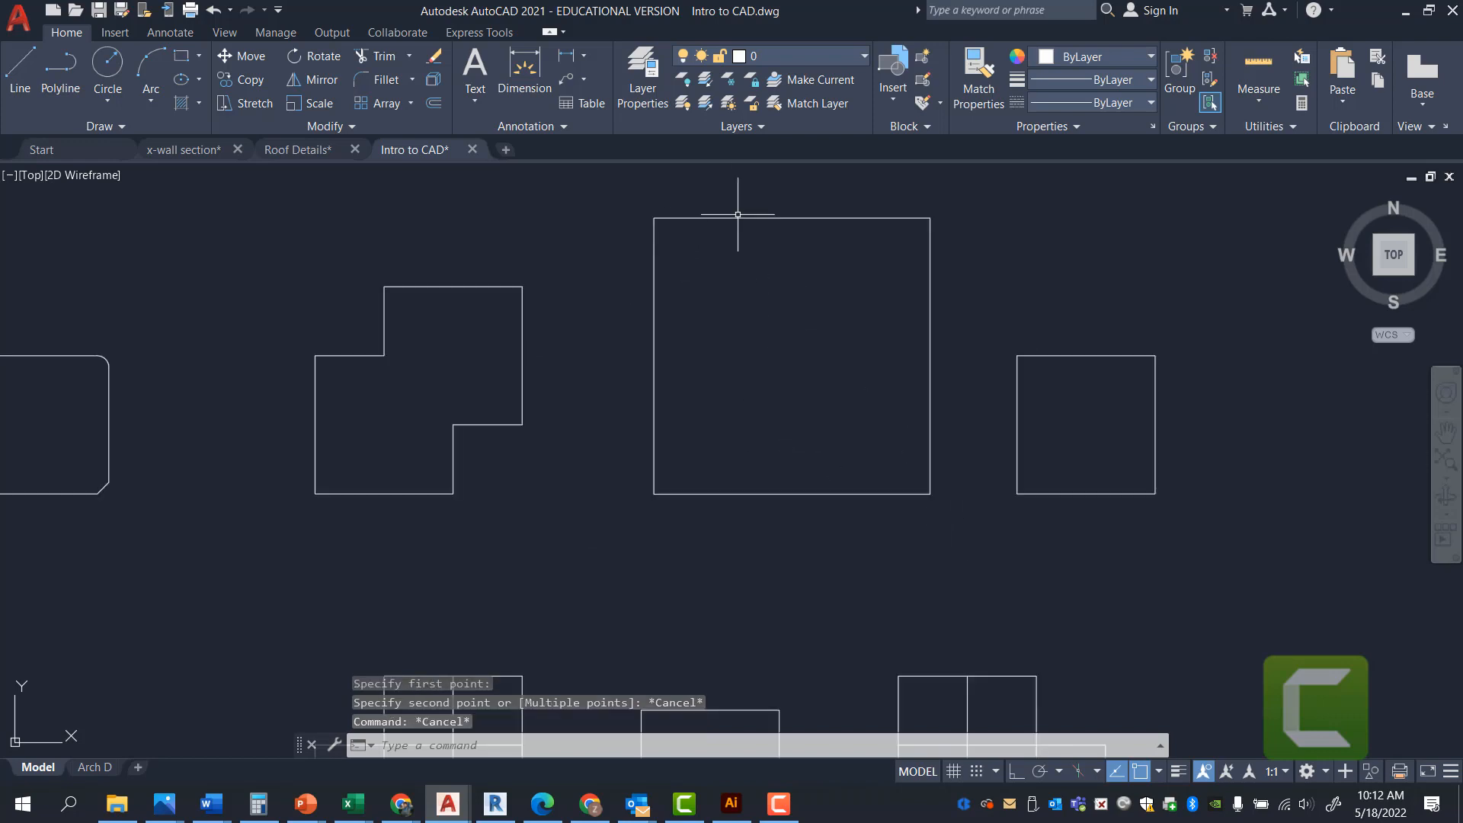
{"action": "scroll", "coordinate": [784, 362], "scroll_direction": "down", "scroll_amount": 2}
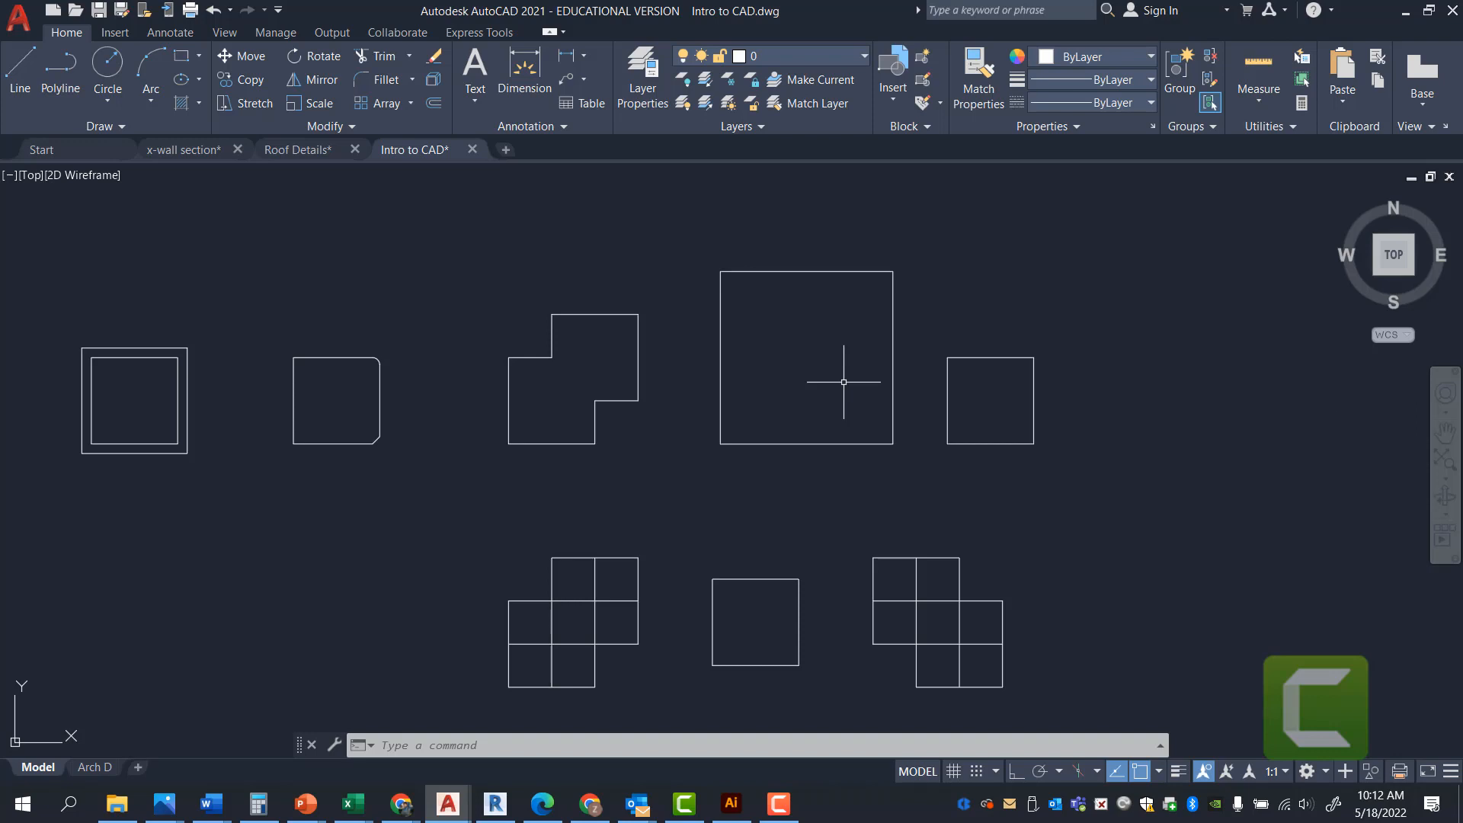
{"action": "scroll", "coordinate": [632, 387], "scroll_direction": "down", "scroll_amount": 1}
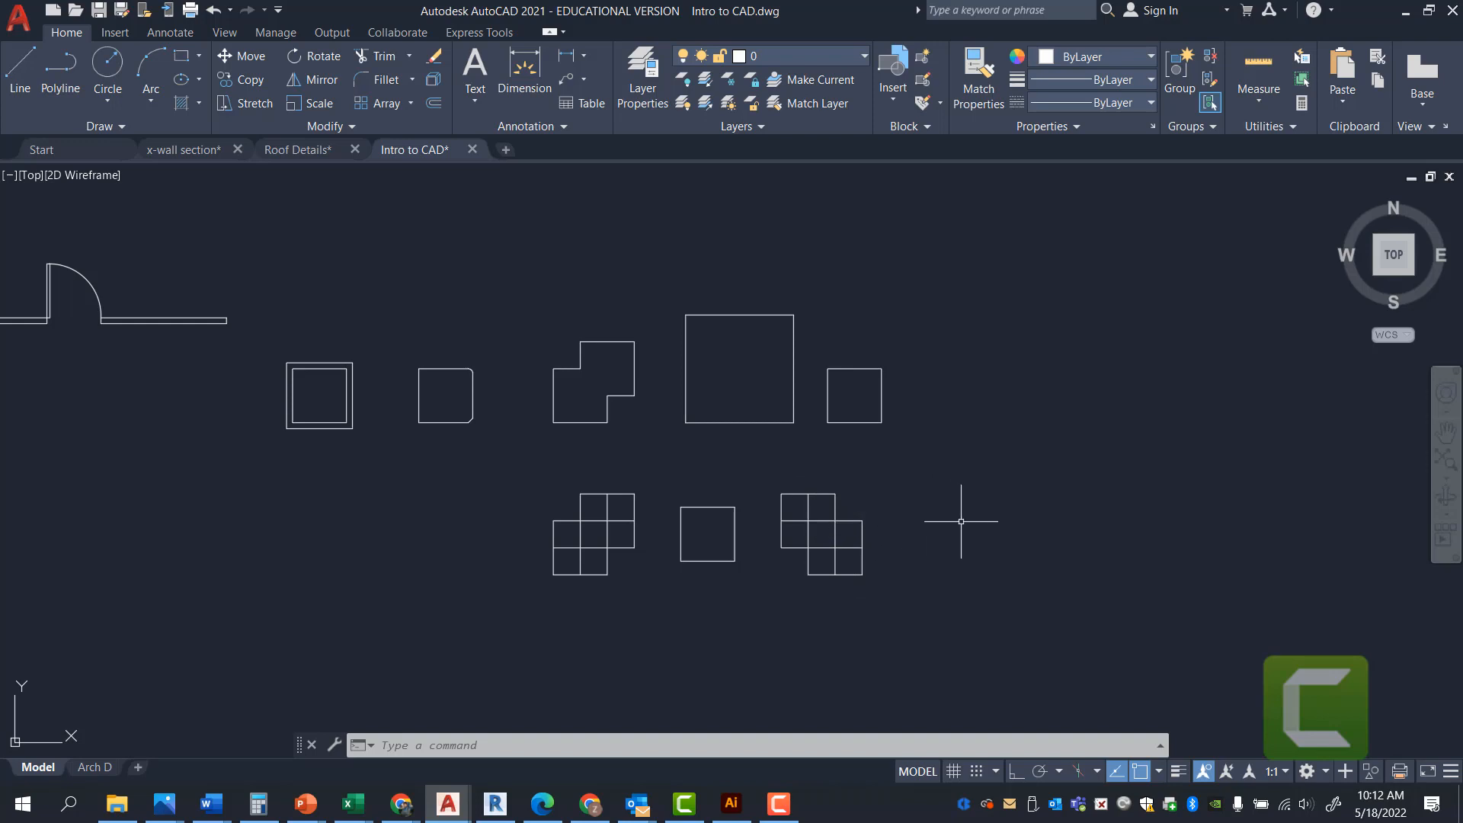
{"action": "left_click", "coordinate": [945, 436]}
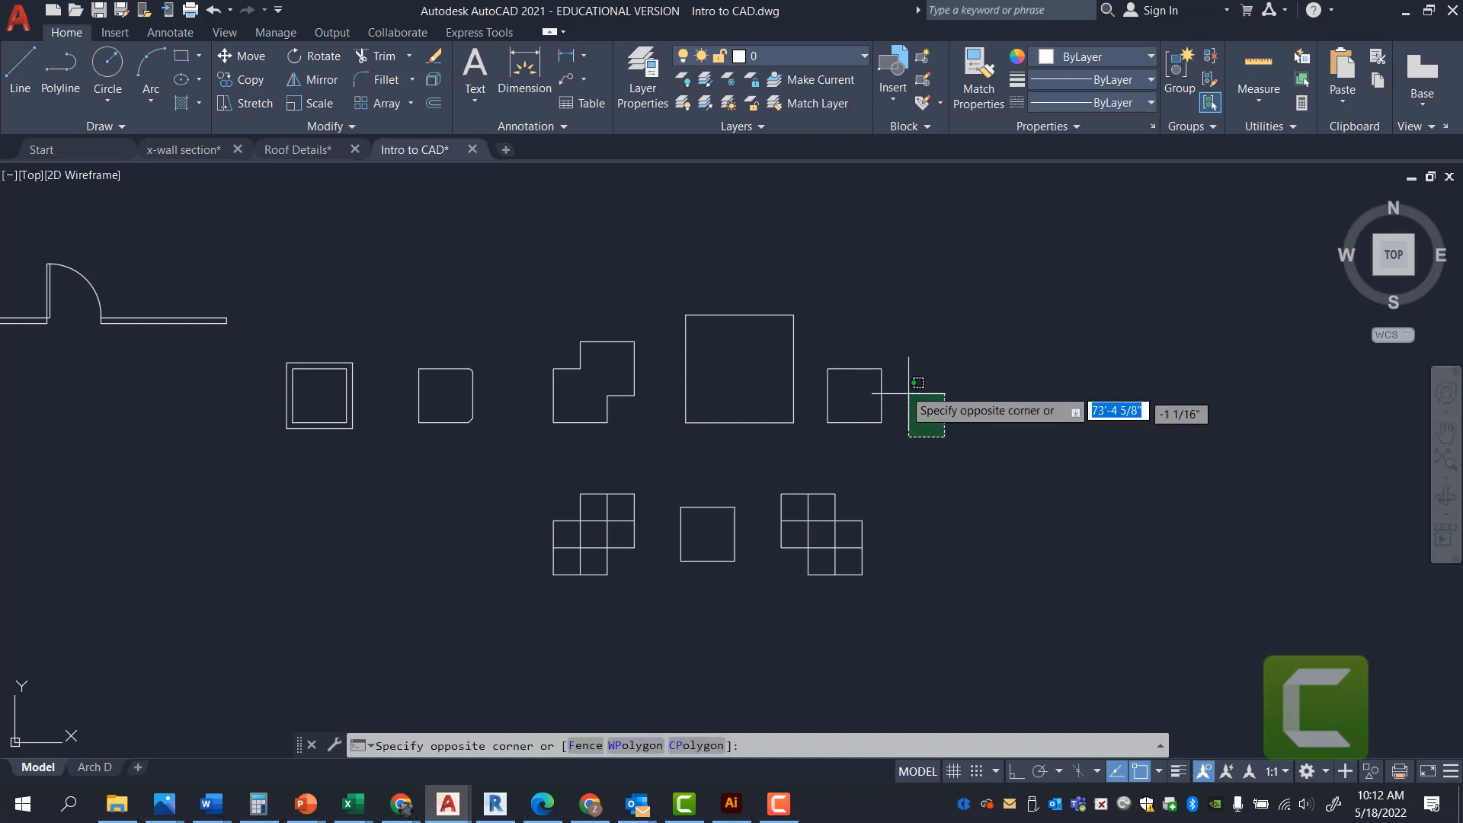
{"action": "left_click", "coordinate": [1015, 438]}
- Create a rectangular array of the small square beside the enlarged square, with 4 columns and 3 rows
{"action": "scroll", "coordinate": [875, 378], "scroll_direction": "up", "scroll_amount": 4}
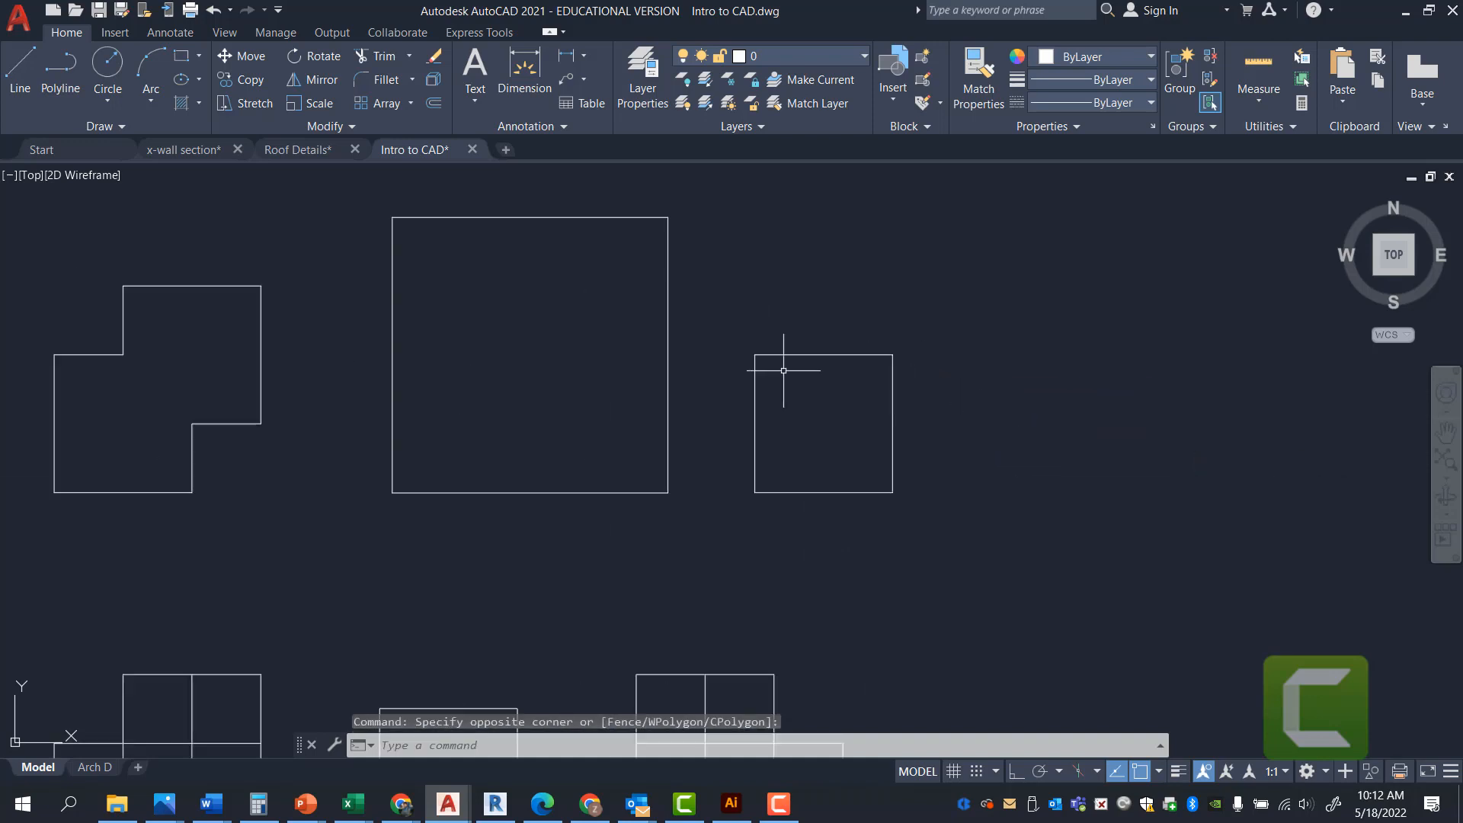
{"action": "left_click", "coordinate": [724, 336]}
{"action": "left_click", "coordinate": [1034, 542]}
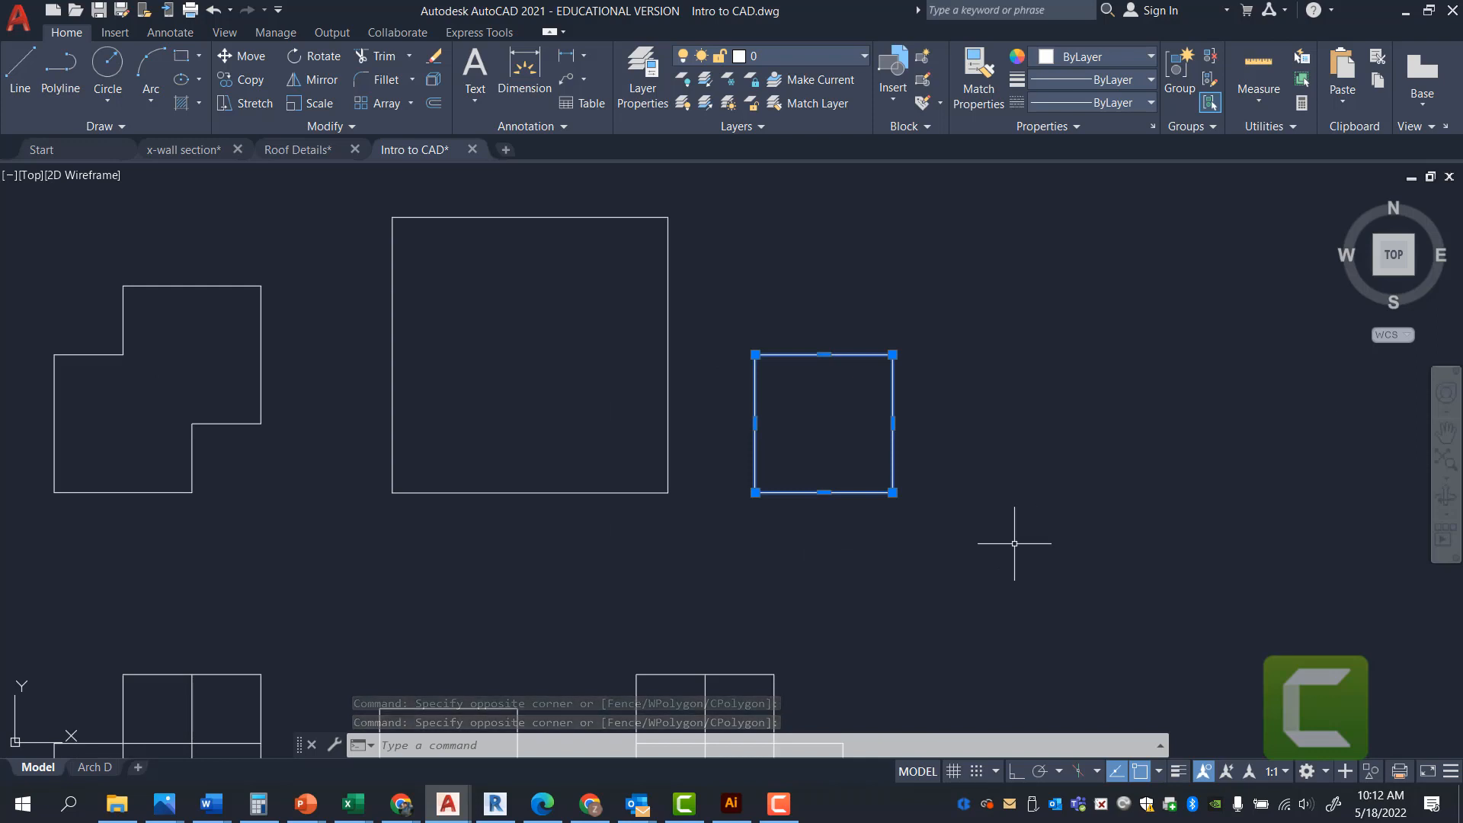
{"action": "type", "text": "ar"}
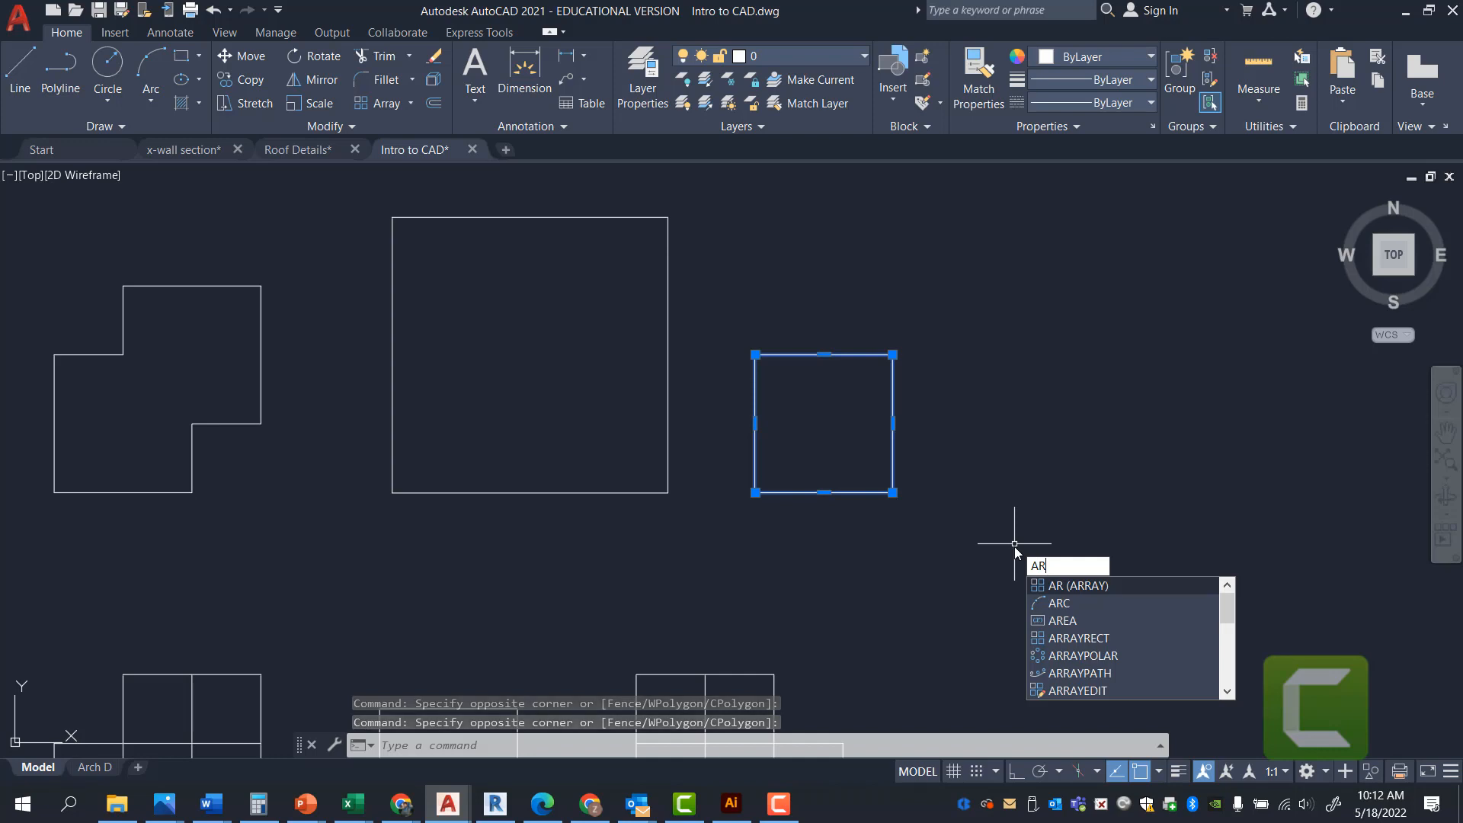
{"action": "key", "text": "Return"}
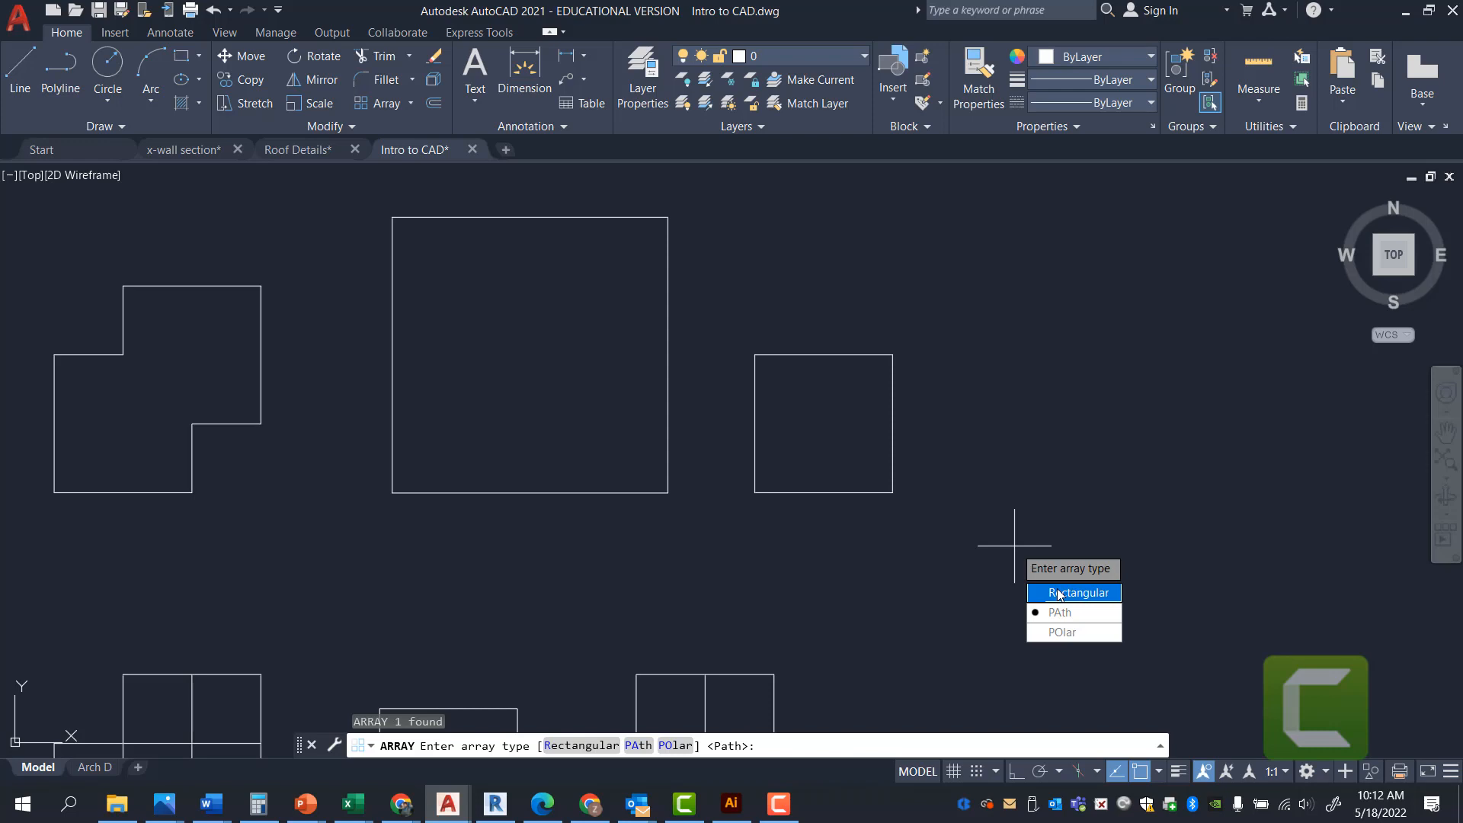
{"action": "left_click", "coordinate": [1060, 595]}
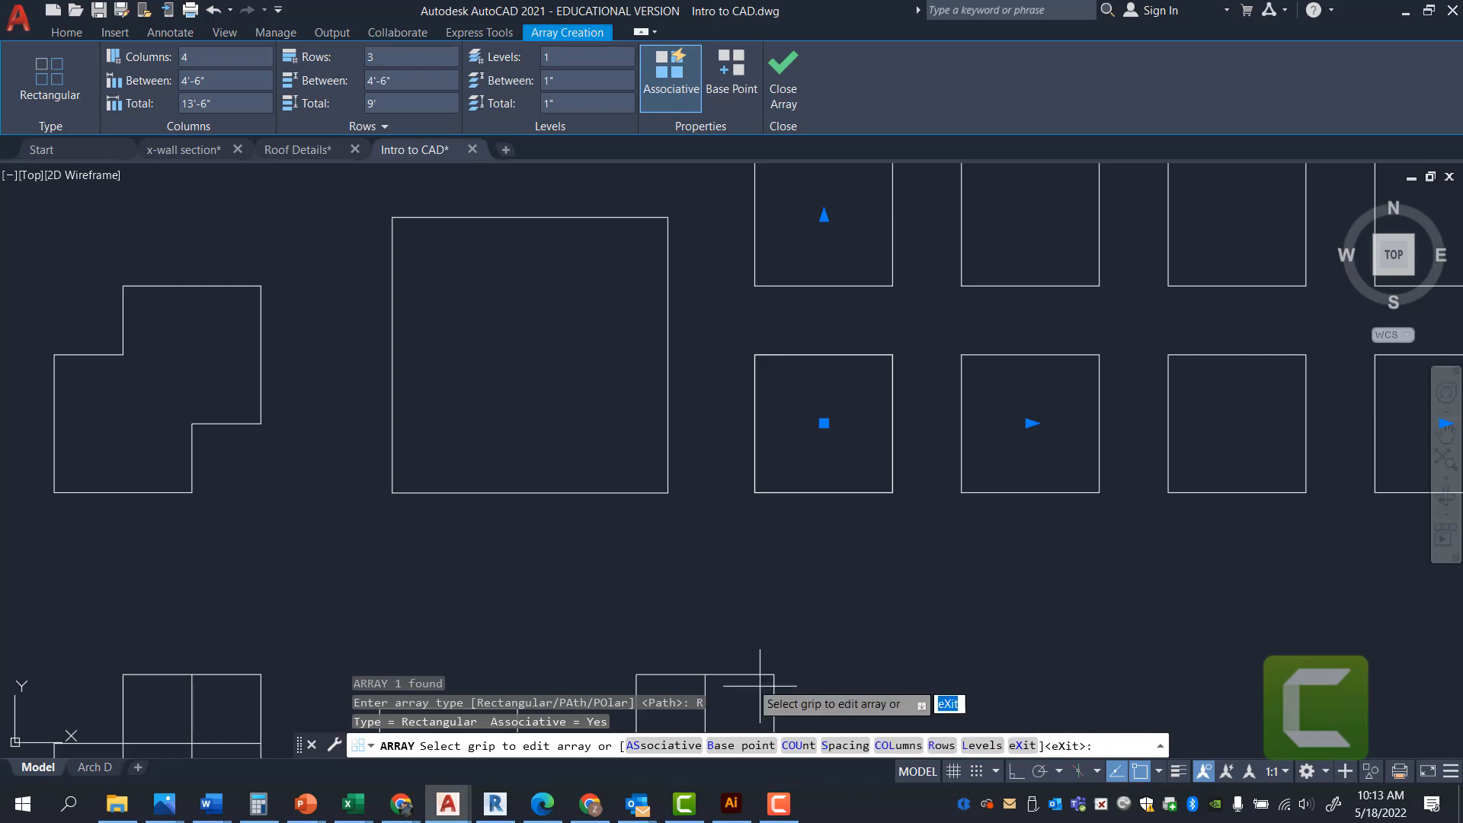
- Stretch the array's spacing to about 6'-10 3/4" between columns and about 6'-4 1/4" between rows, and finish the array
{"action": "scroll", "coordinate": [757, 523], "scroll_direction": "down", "scroll_amount": 2}
{"action": "scroll", "coordinate": [844, 487], "scroll_direction": "down", "scroll_amount": 2}
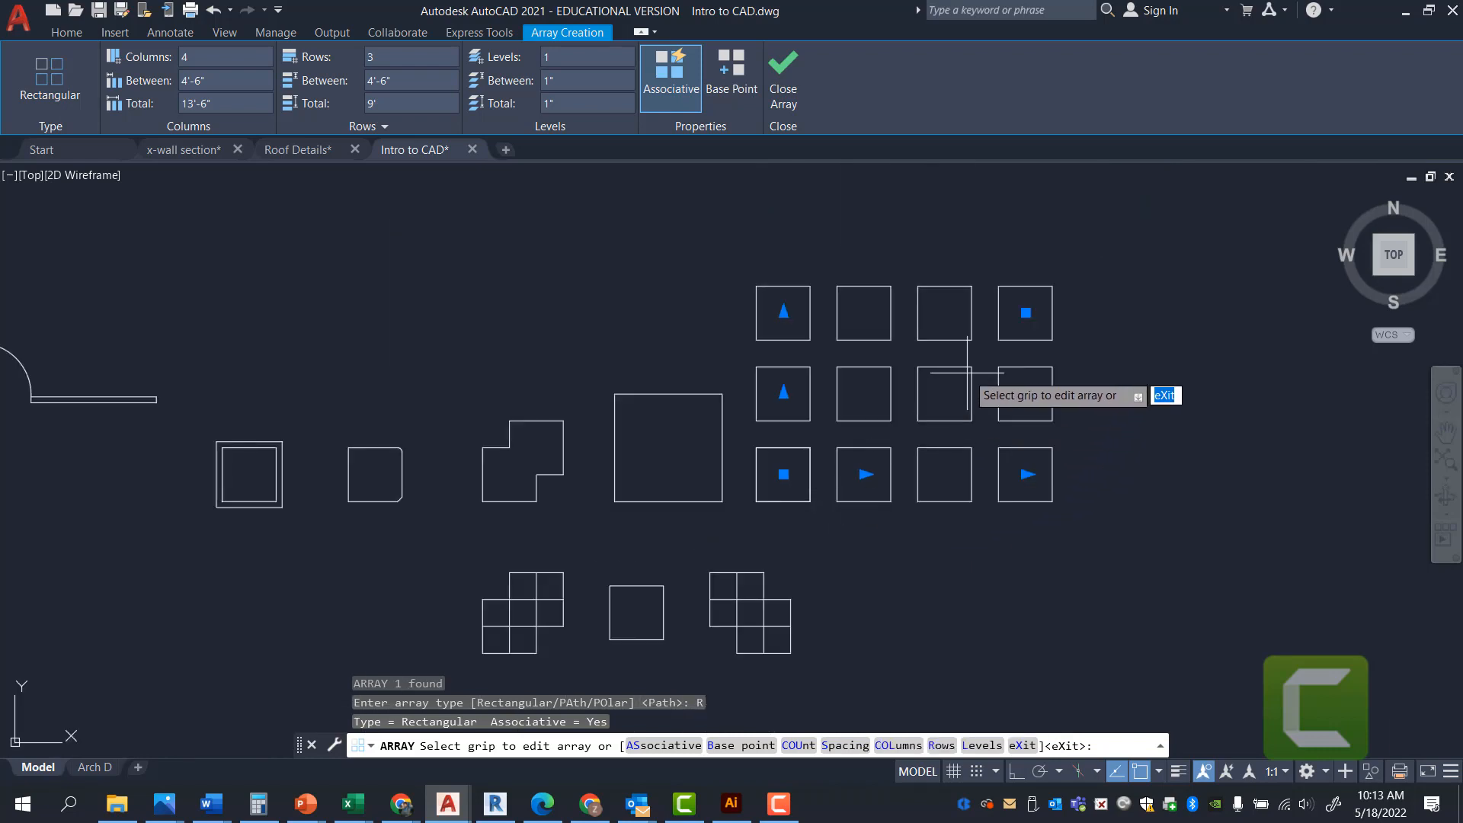
{"action": "scroll", "coordinate": [969, 377], "scroll_direction": "up", "scroll_amount": 2}
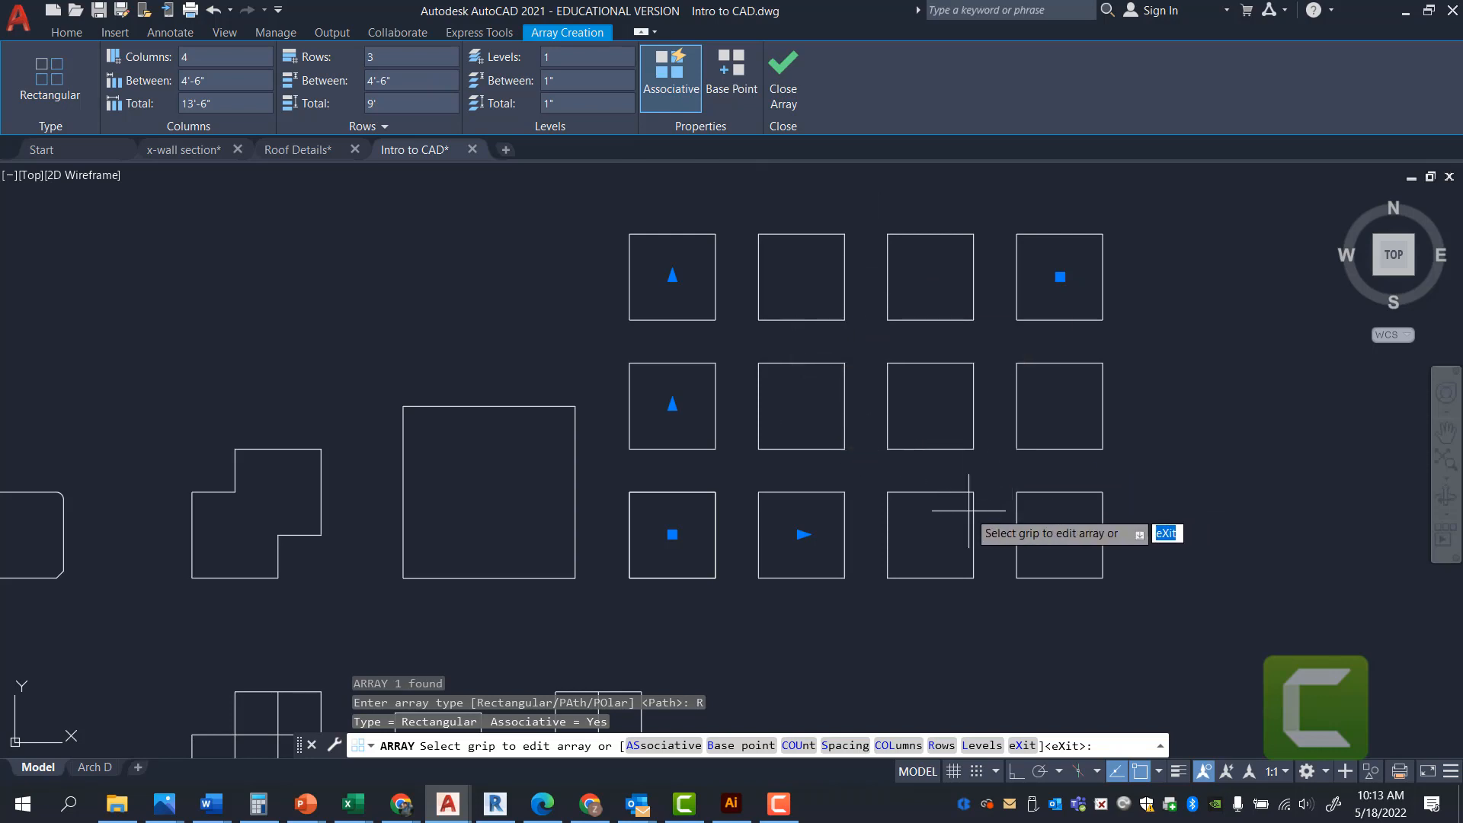
{"action": "left_click", "coordinate": [802, 534]}
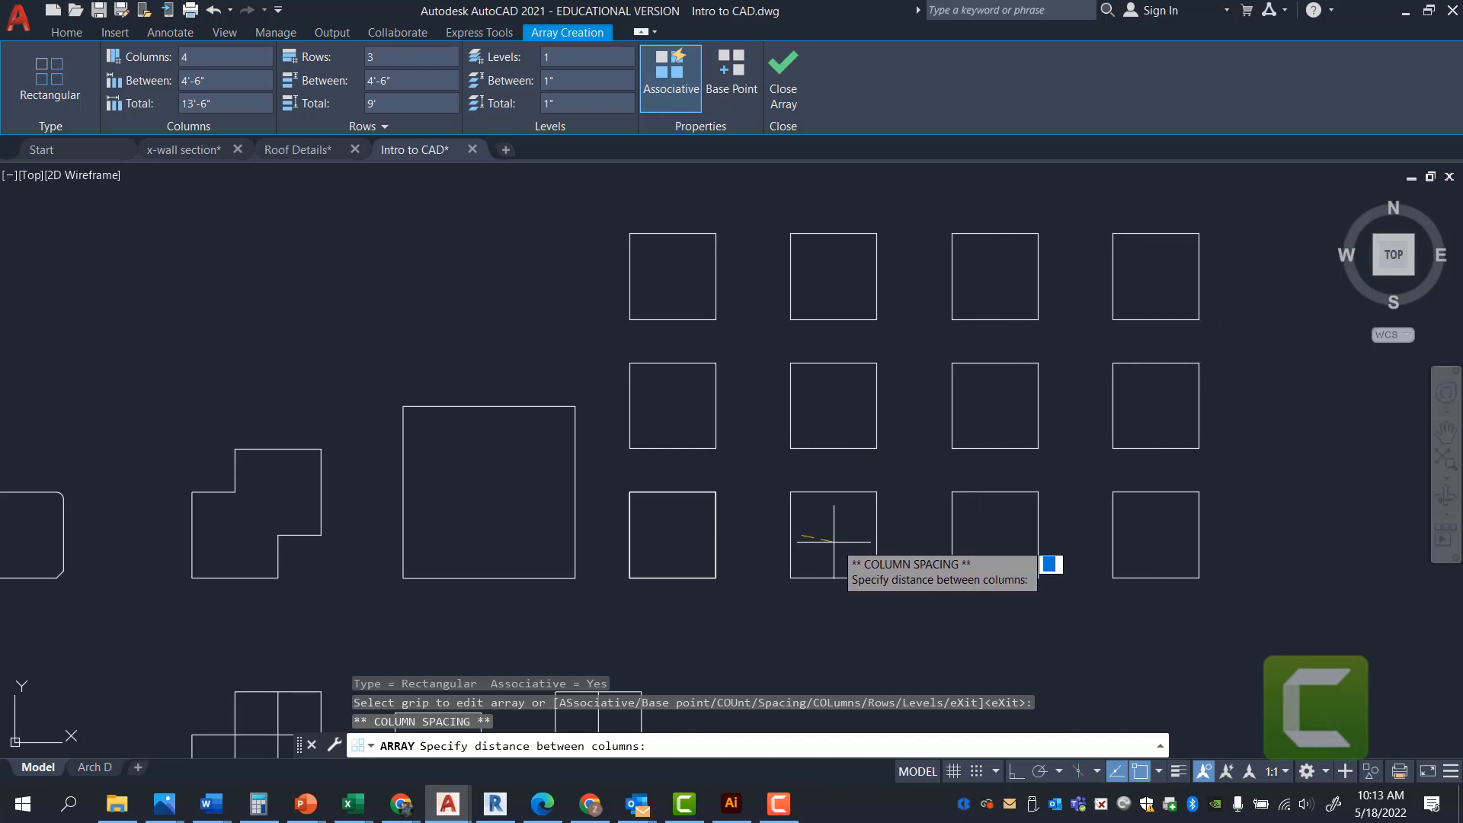
{"action": "left_click", "coordinate": [870, 546]}
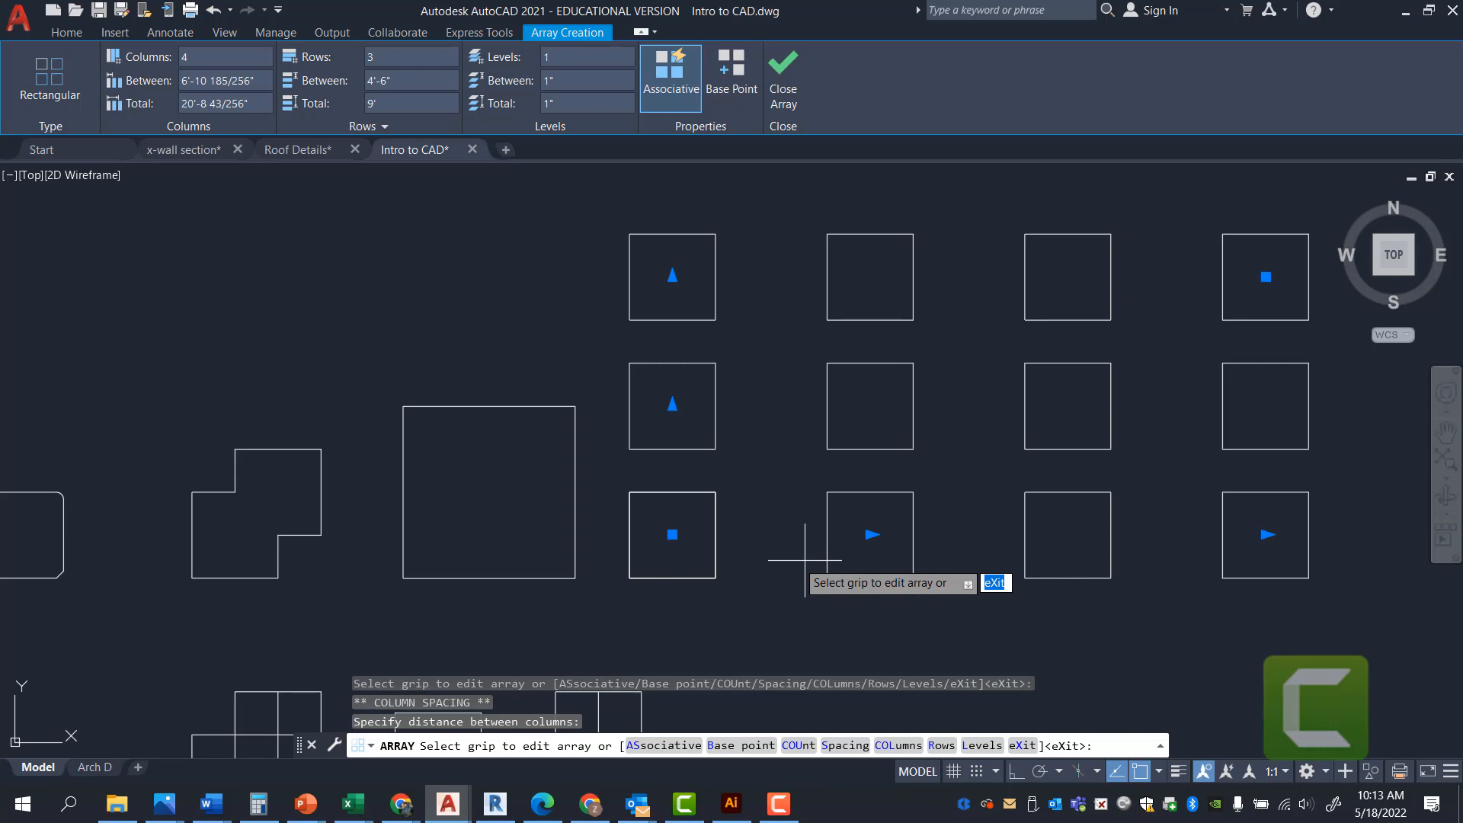
{"action": "left_click", "coordinate": [673, 405]}
{"action": "left_click", "coordinate": [672, 350]}
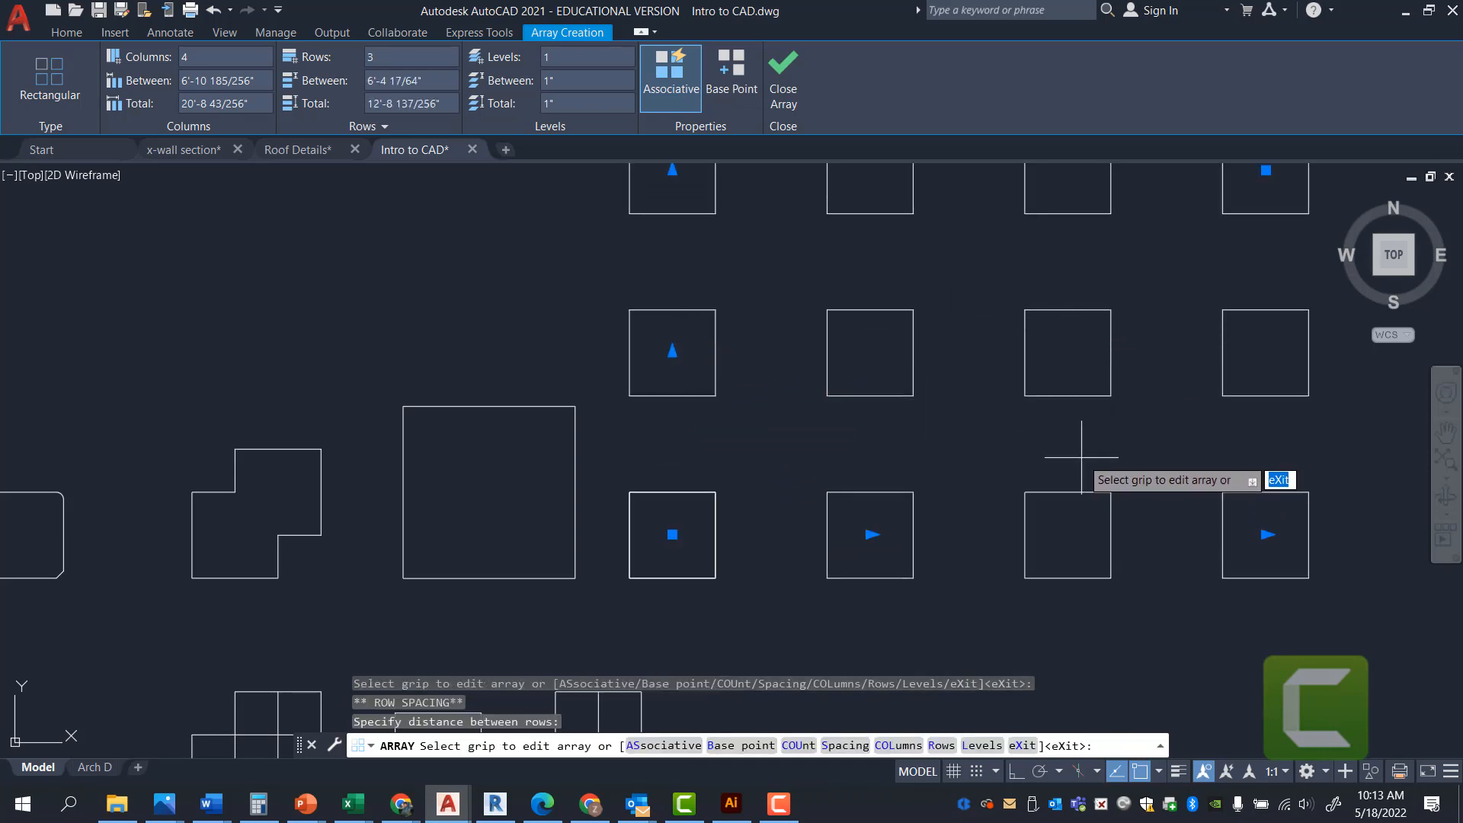
{"action": "key", "text": "Escape"}
- Explode the whole associative array into individual squares
{"action": "left_click", "coordinate": [1094, 423]}
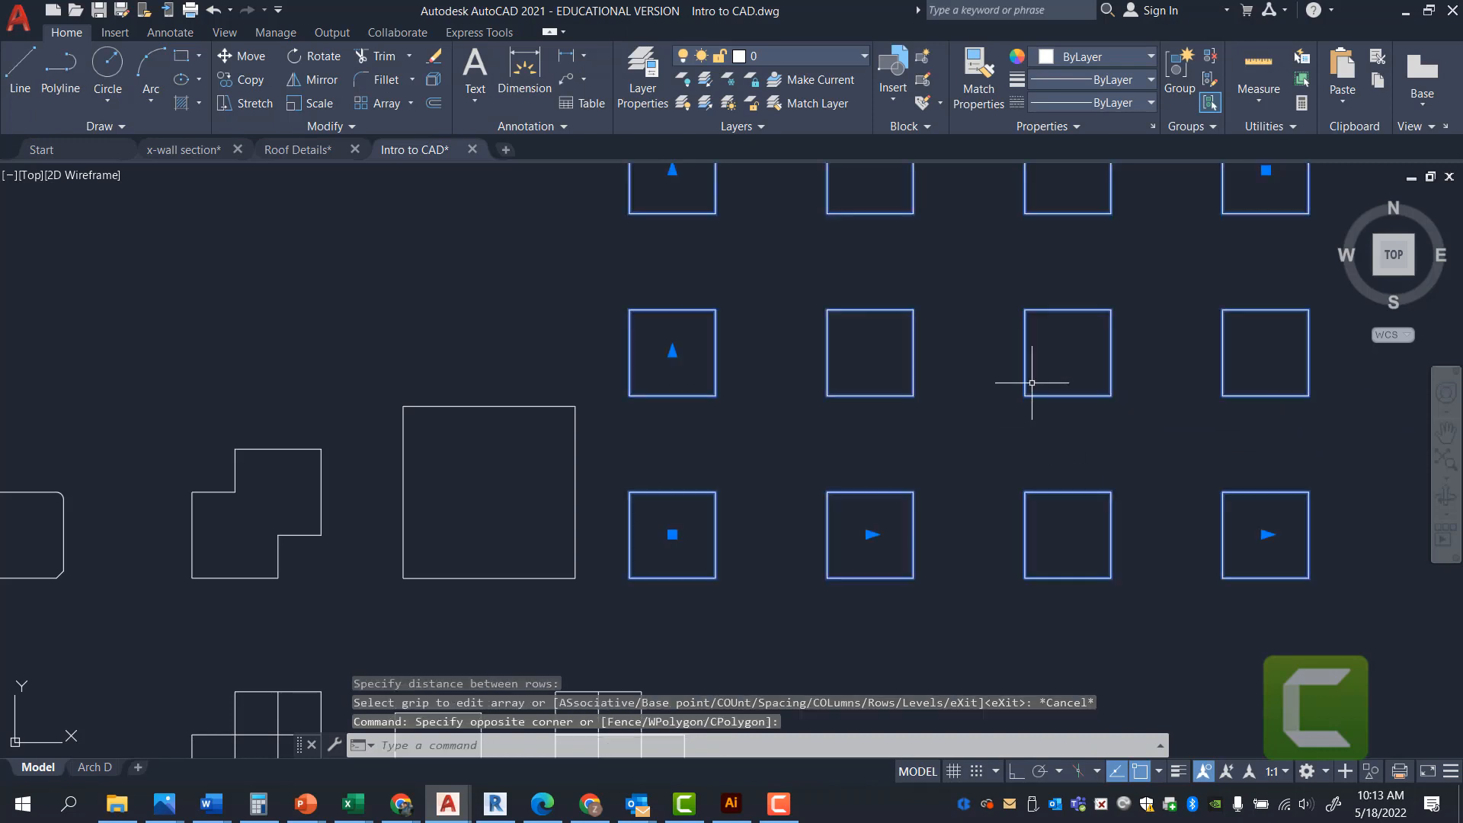
{"action": "left_click", "coordinate": [1032, 383]}
{"action": "type", "text": "EX"}
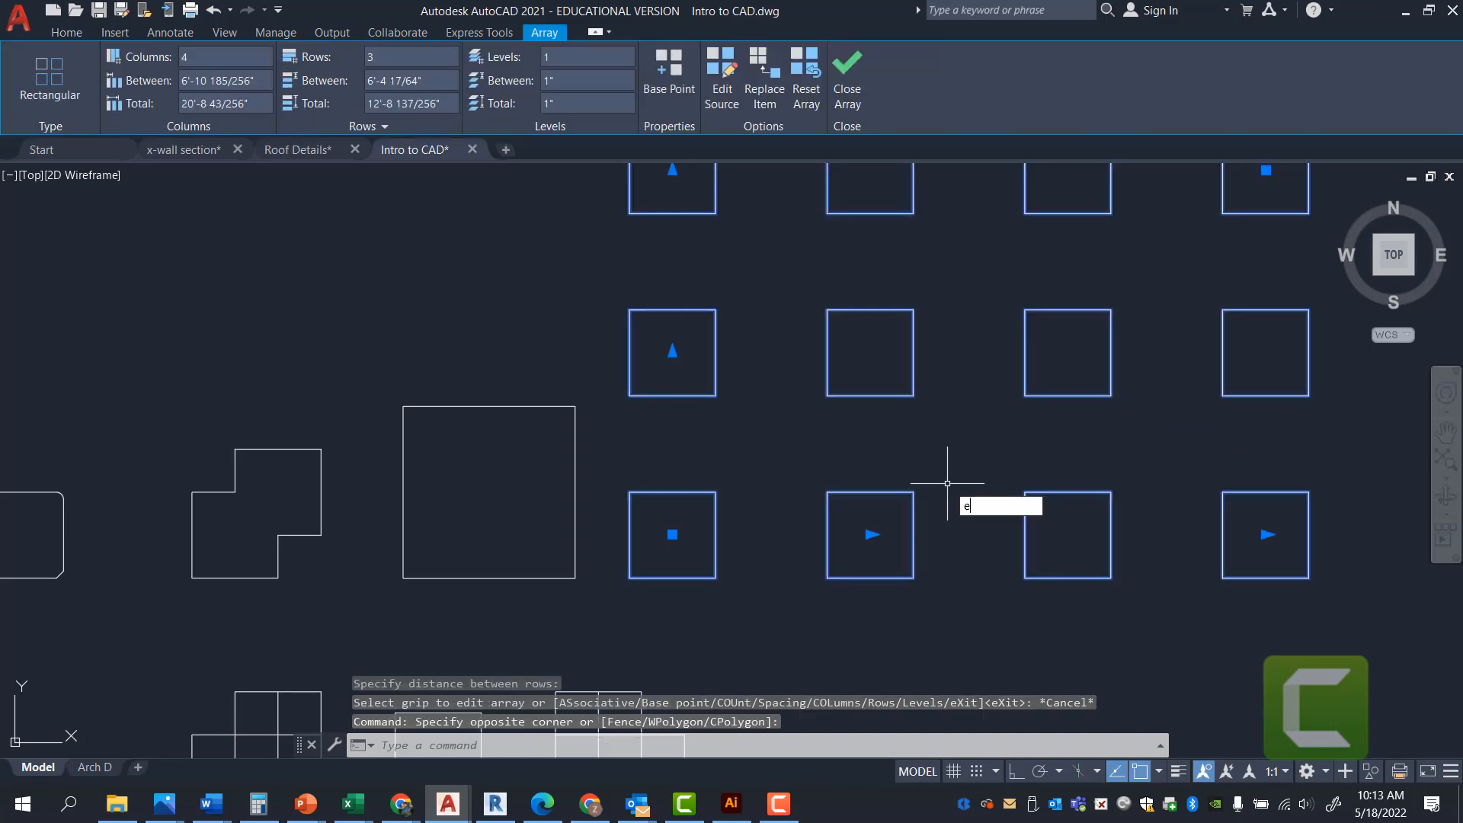
{"action": "key", "text": "Return"}
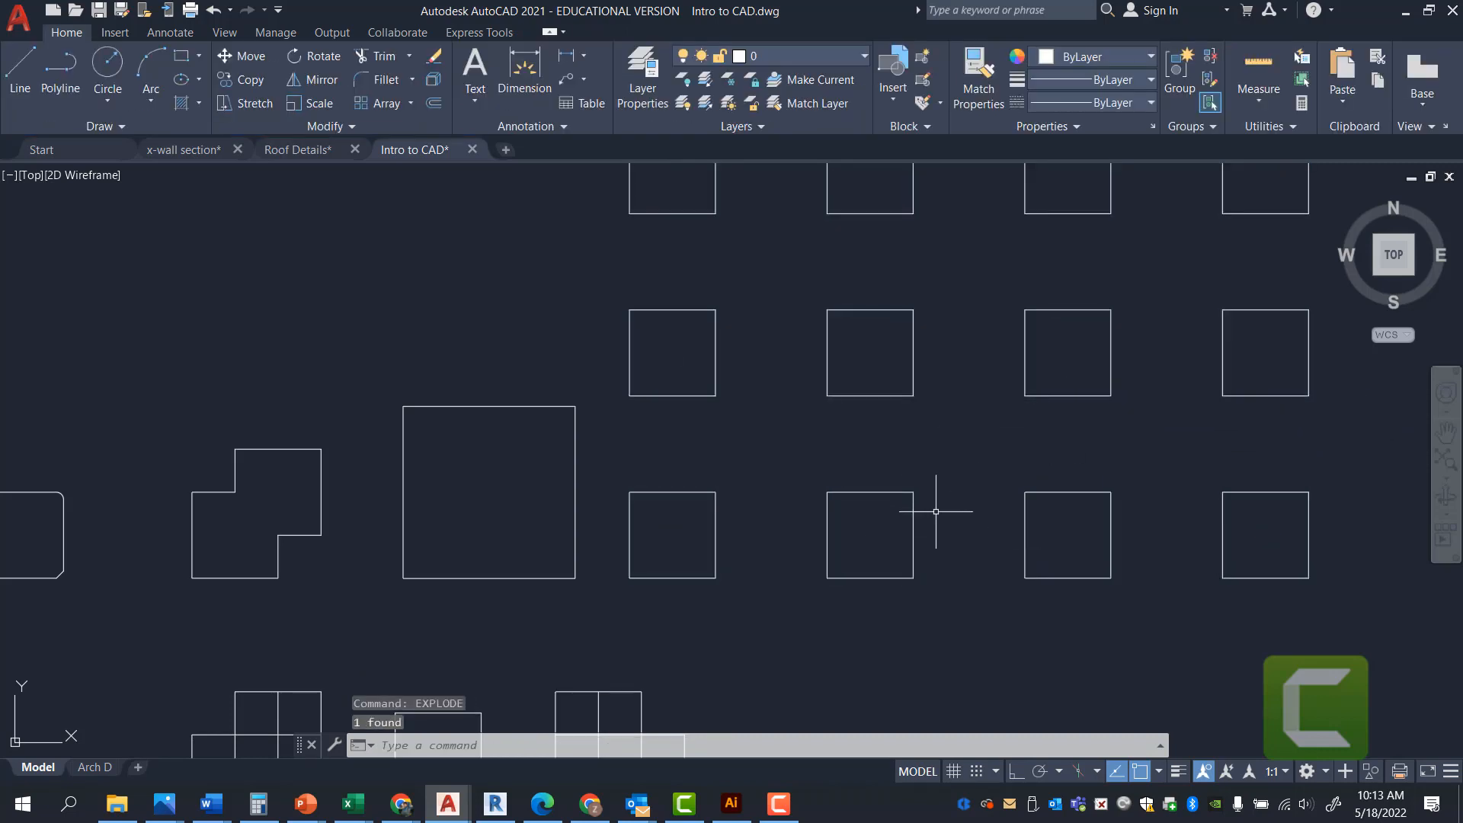
- Explode the second square of the array's bottom row into separate lines, and check its right edge by selecting it alone
{"action": "left_click", "coordinate": [937, 507]}
{"action": "left_click", "coordinate": [893, 471]}
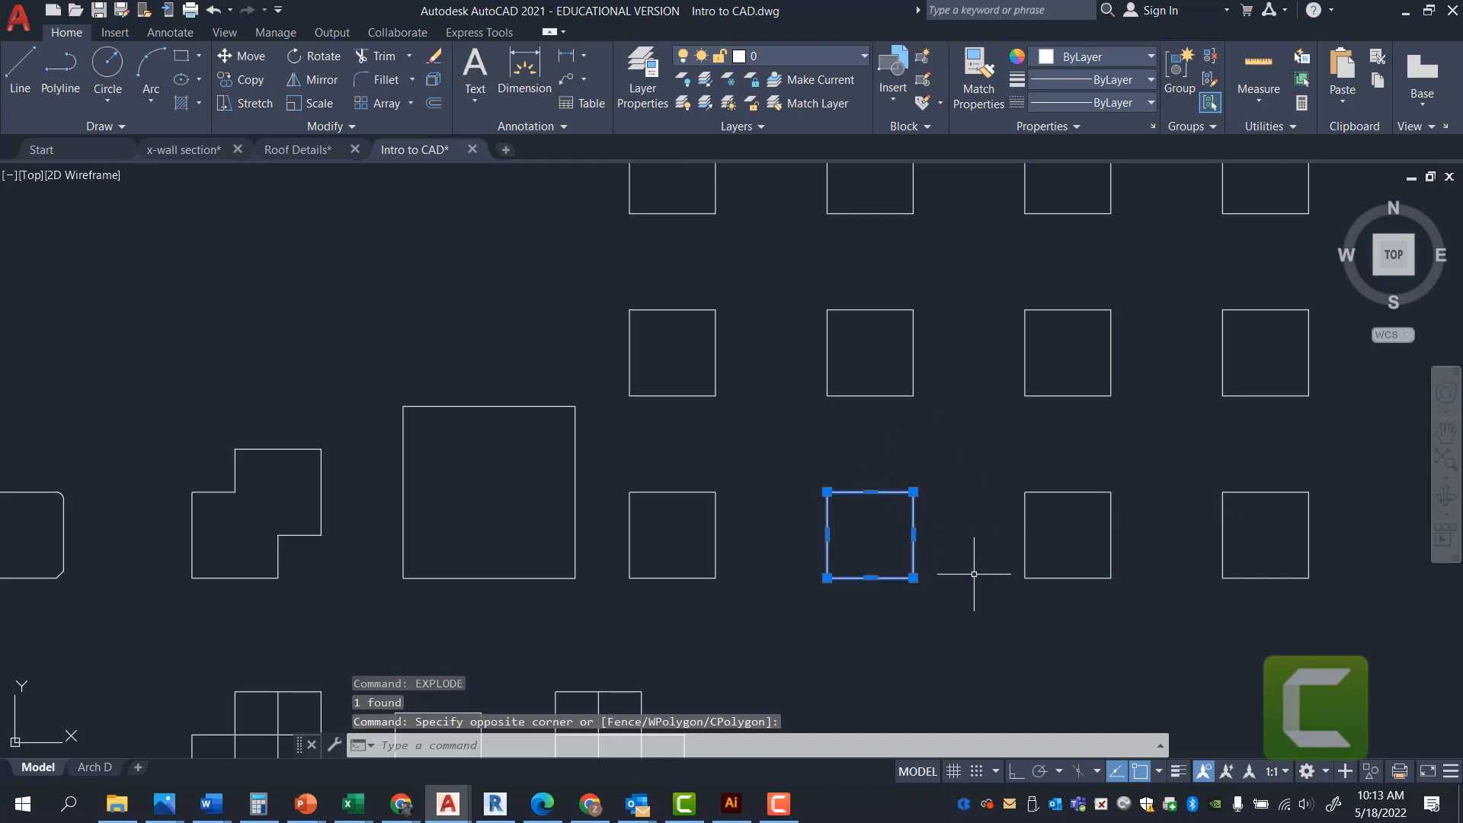
{"action": "type", "text": "EX"}
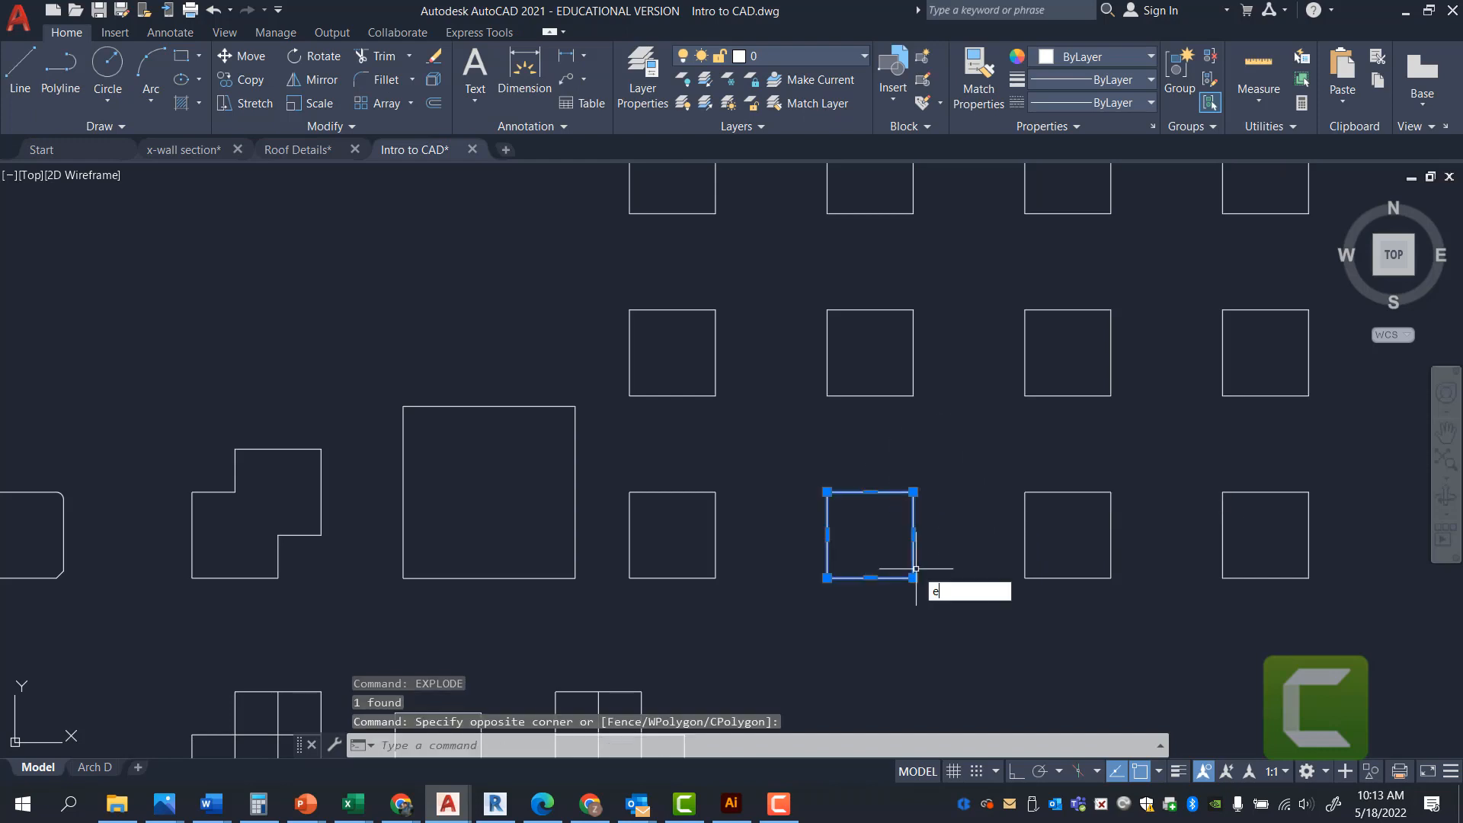
{"action": "left_click", "coordinate": [986, 629]}
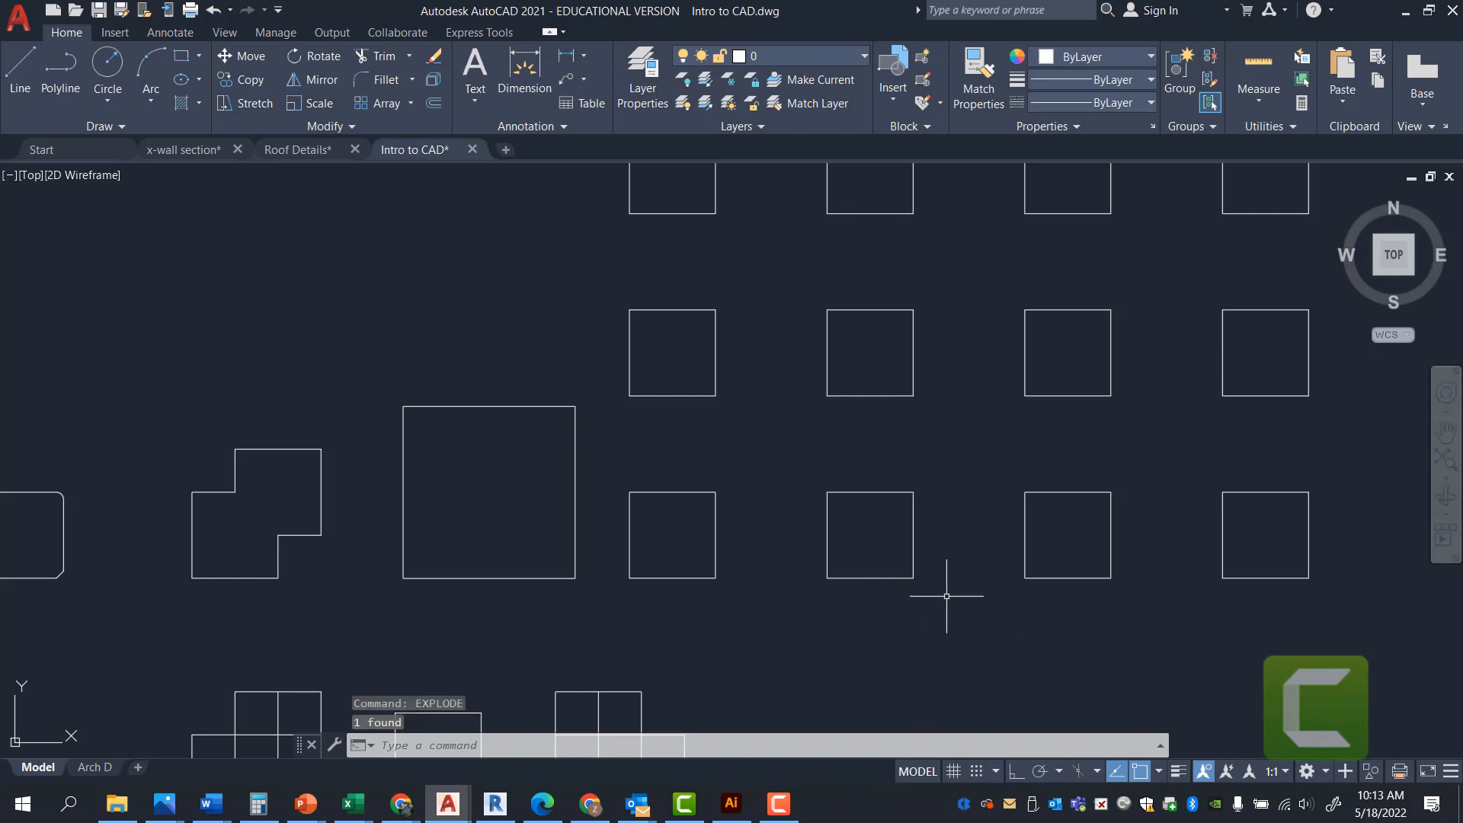
{"action": "left_click", "coordinate": [915, 499]}
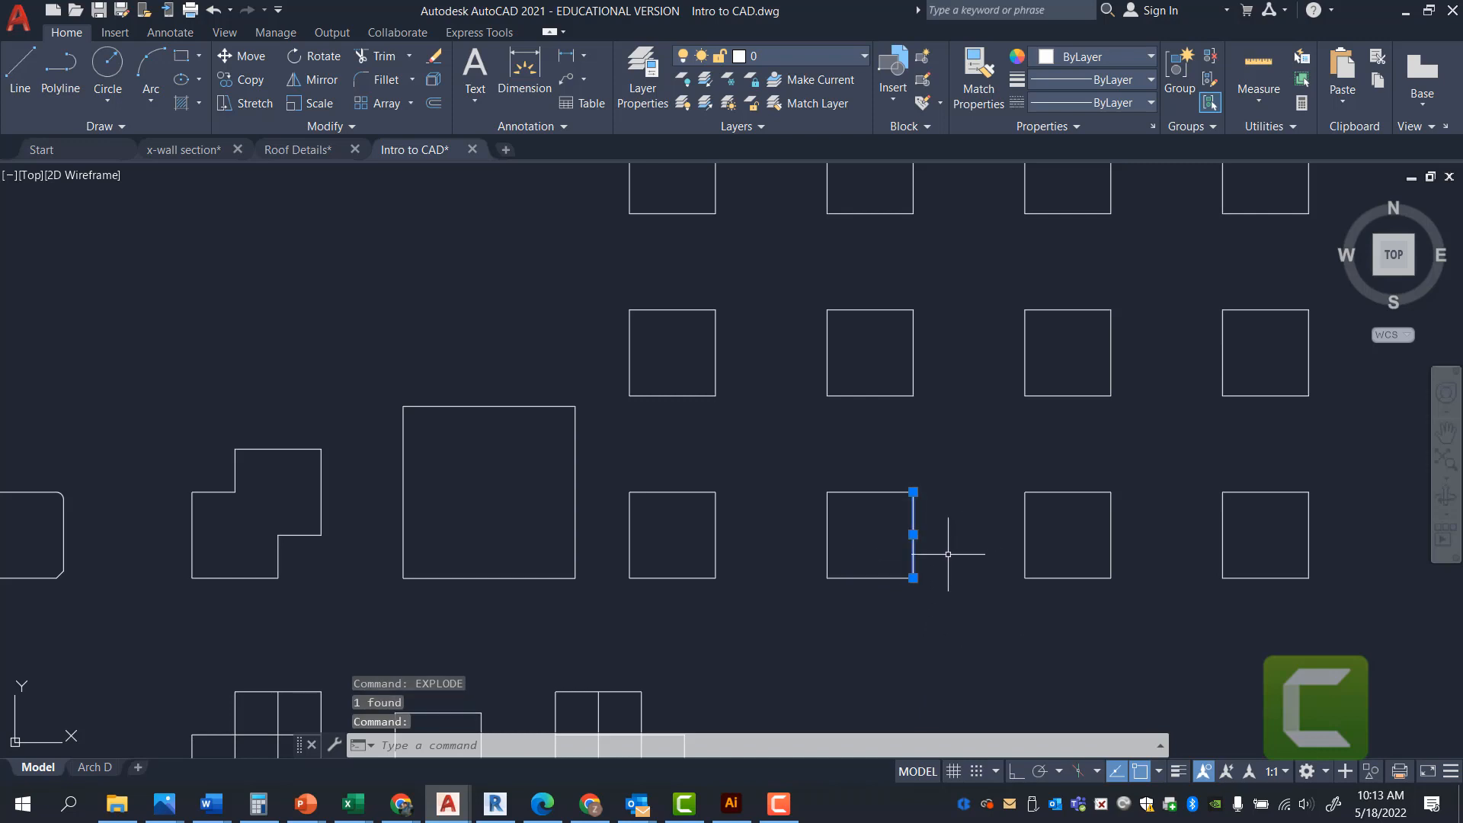
{"action": "key", "text": "Escape"}
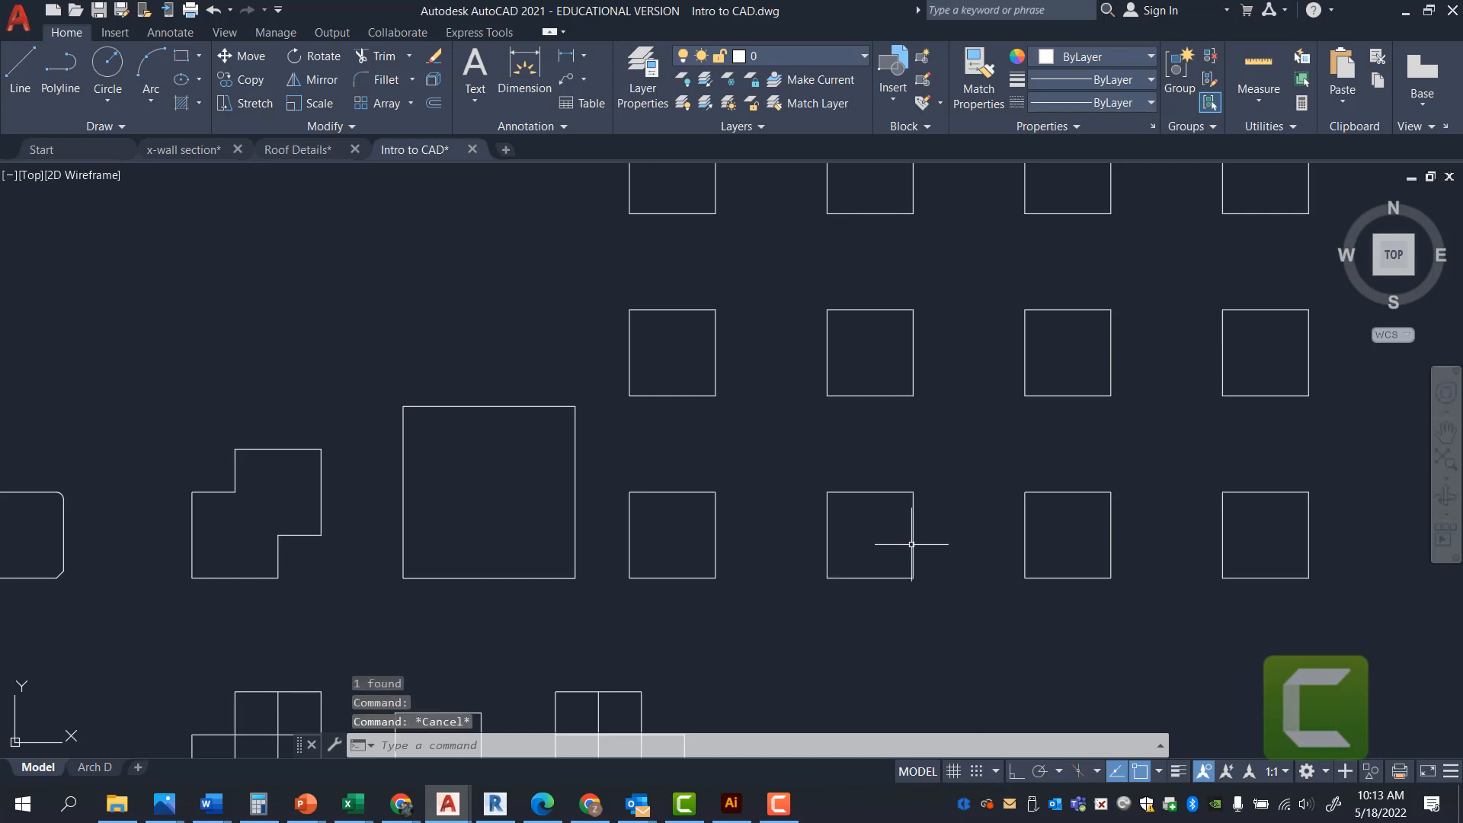
- Join the four lines of the exploded square into one polyline, and check by selecting the square as a whole
{"action": "left_click", "coordinate": [811, 484]}
{"action": "left_click", "coordinate": [954, 621]}
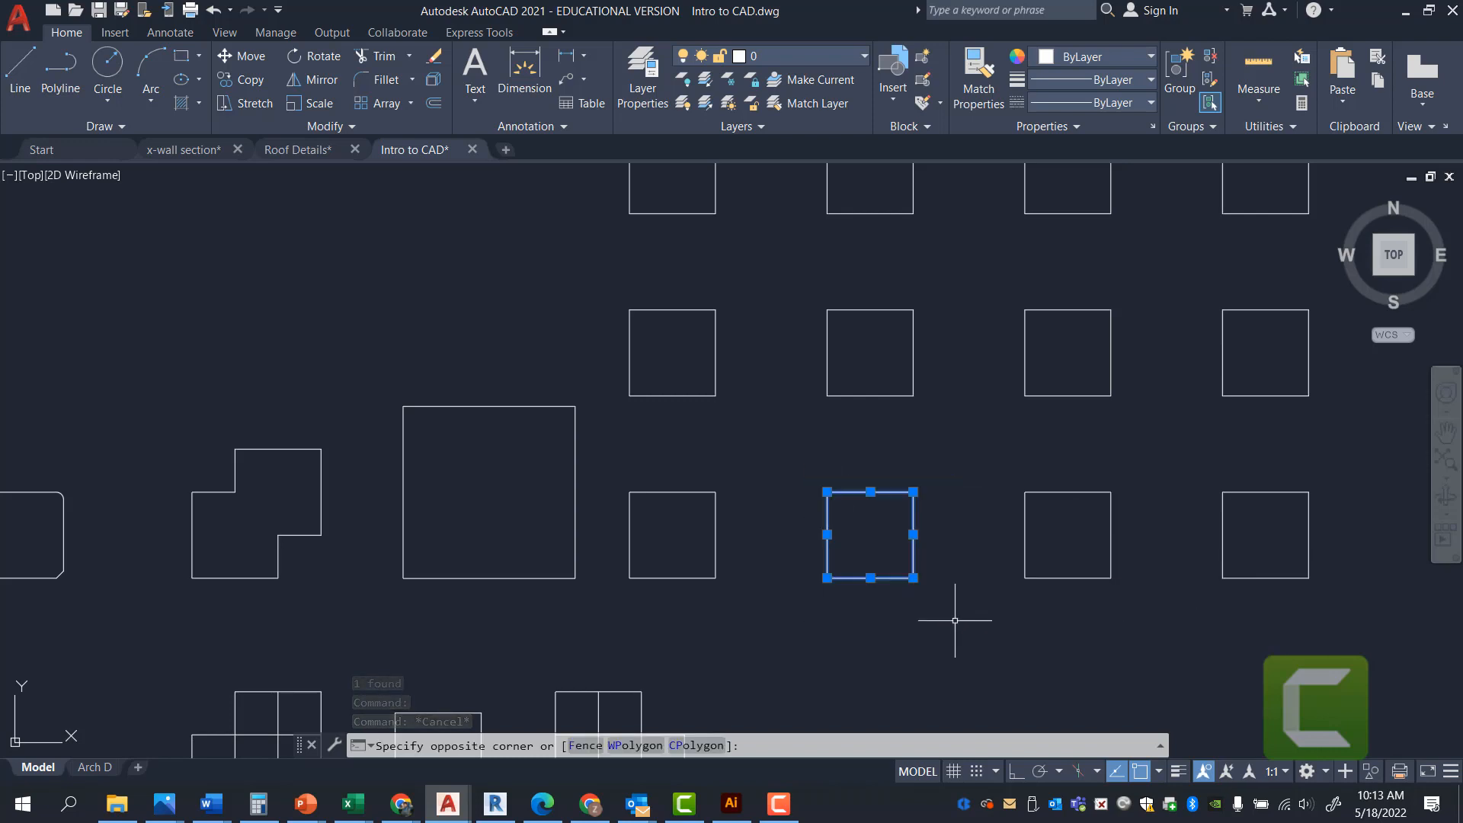
{"action": "type", "text": "J"}
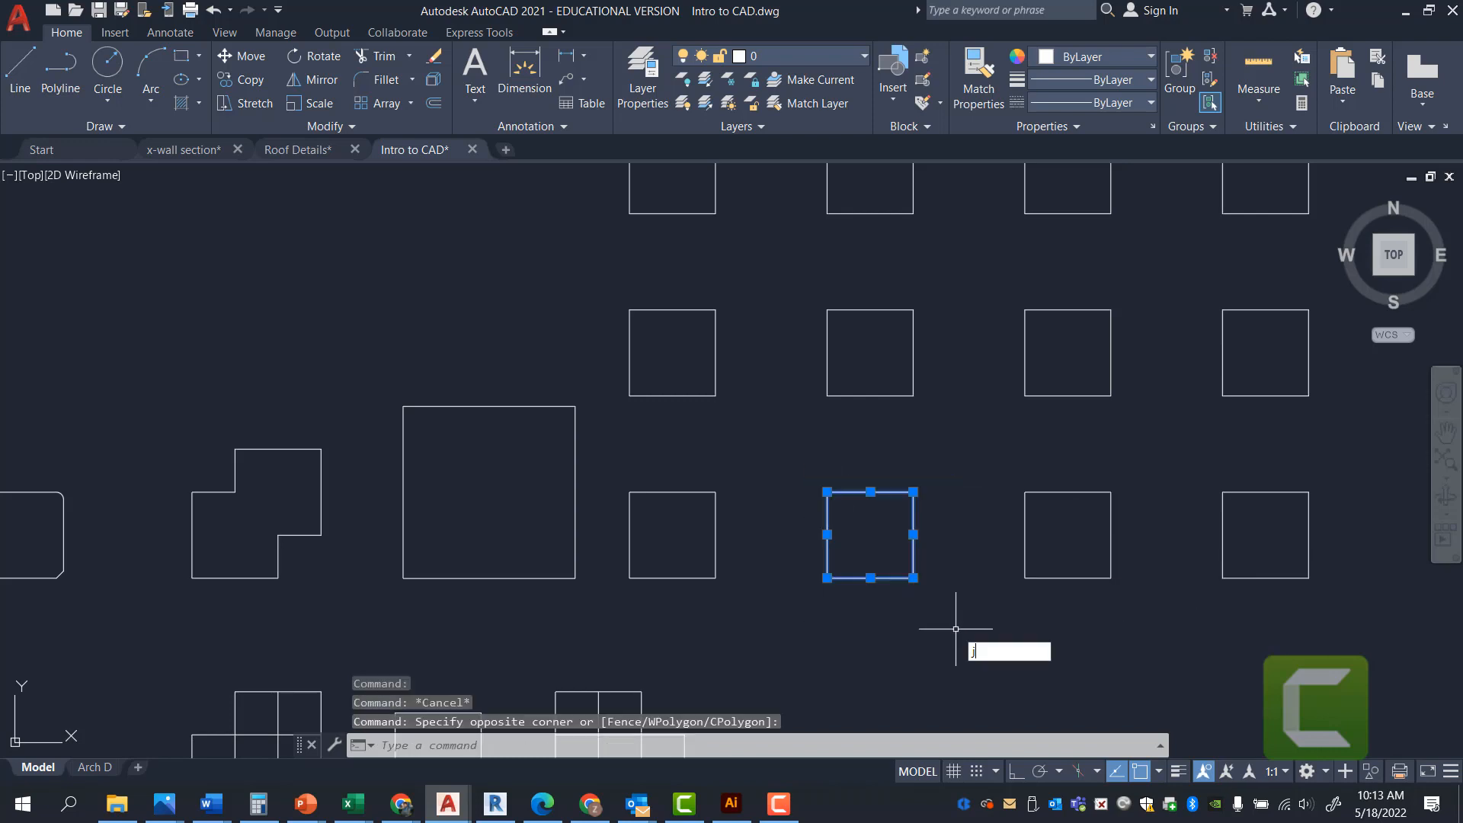
{"action": "key", "text": "Return"}
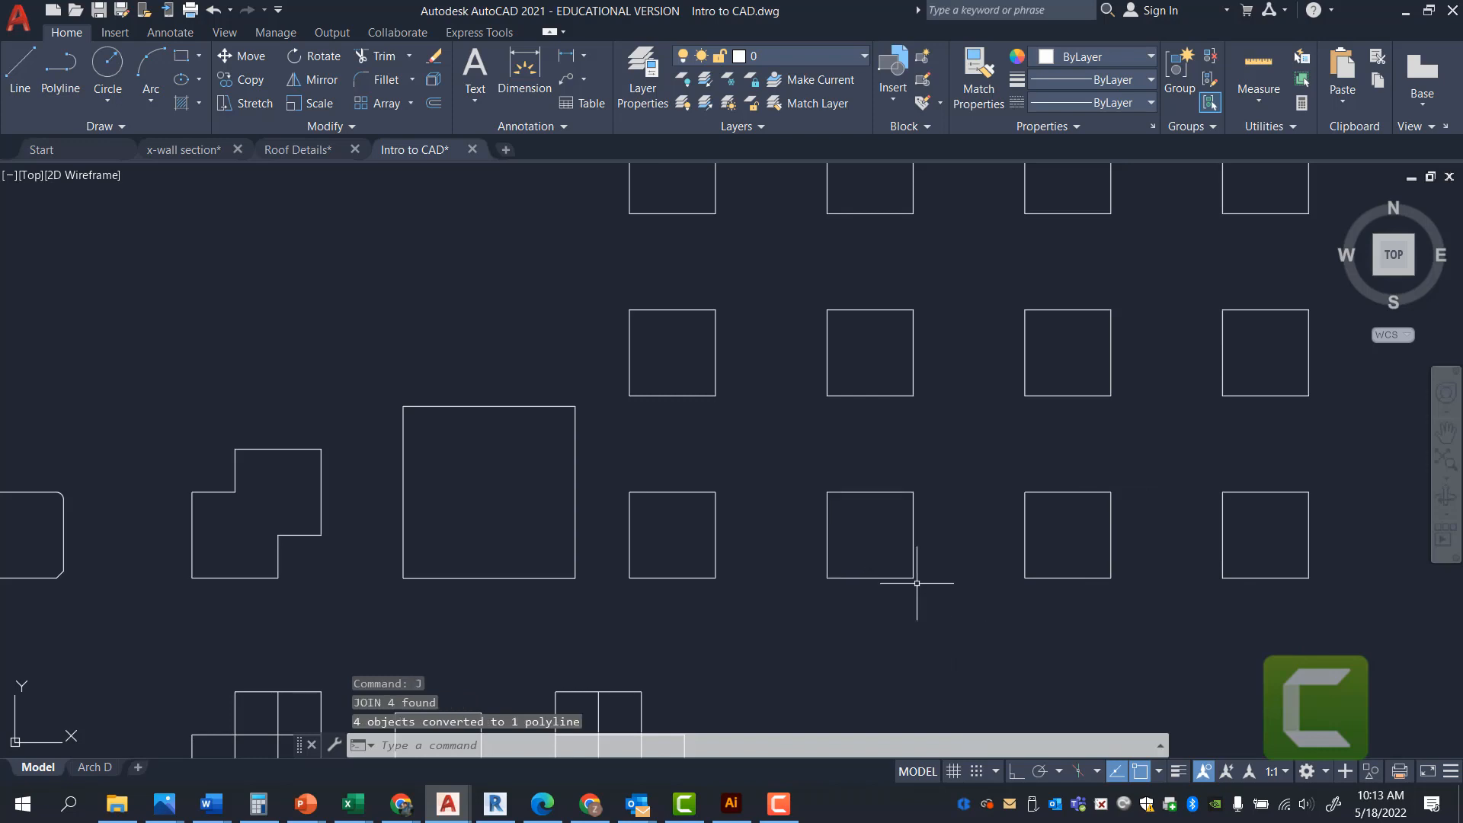
{"action": "left_click", "coordinate": [937, 516]}
{"action": "left_click", "coordinate": [909, 556]}
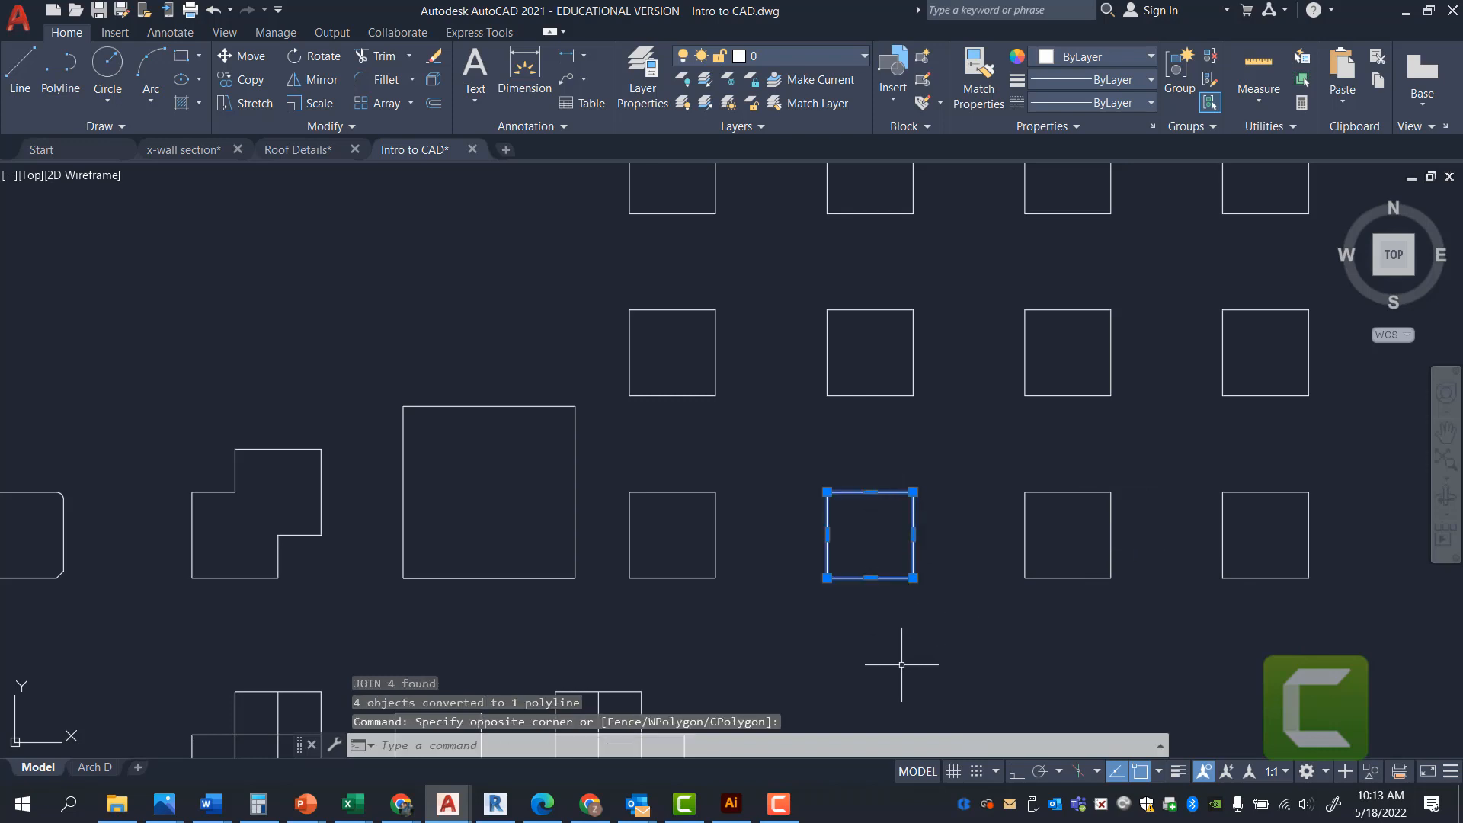
{"action": "key", "text": "Escape"}
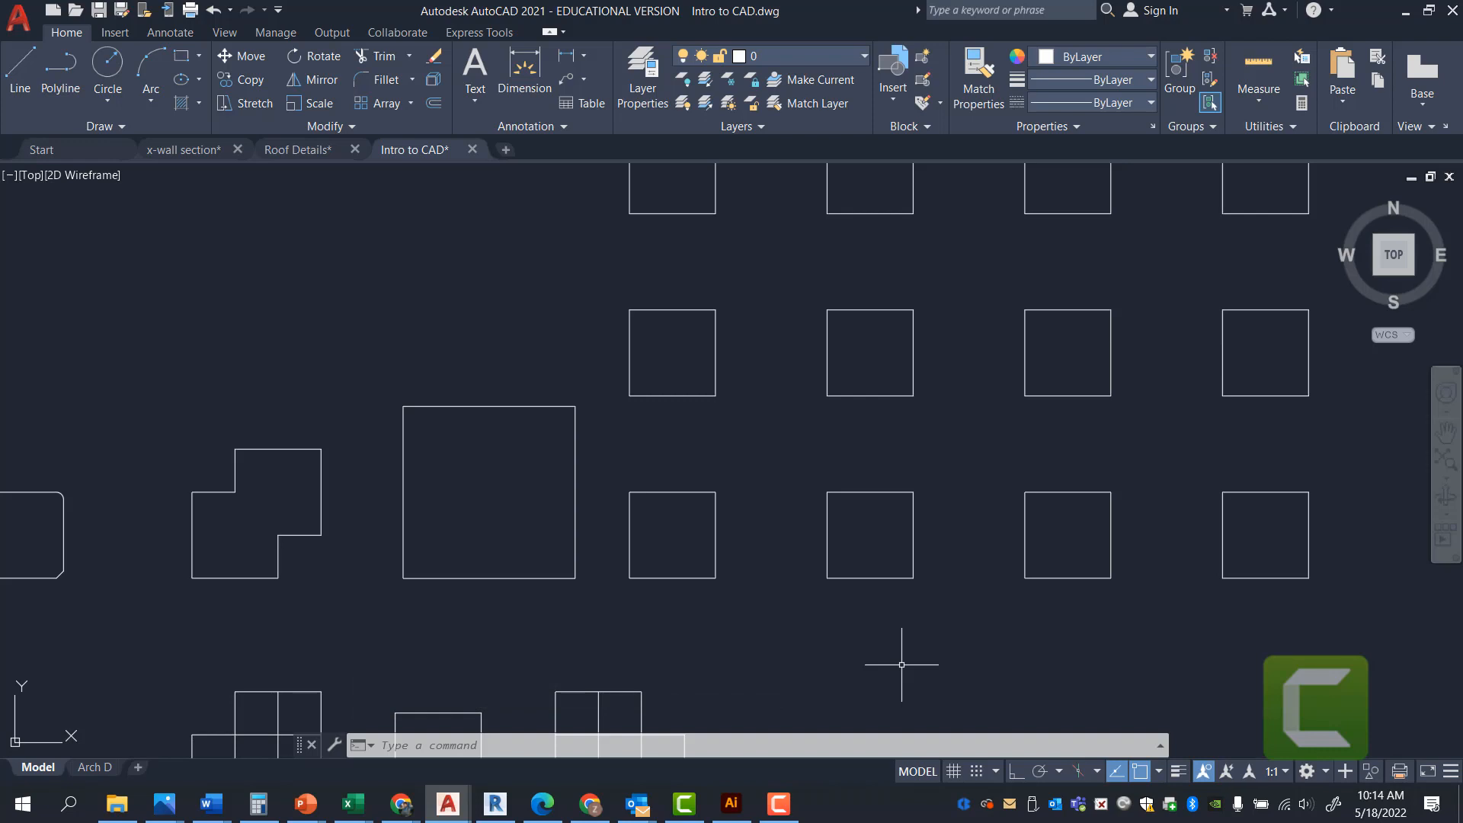
- Draw an open zigzag polyline with three segments below and to the right of the array, starting beside the mirrored grid
{"action": "scroll", "coordinate": [901, 665], "scroll_direction": "down", "scroll_amount": 4}
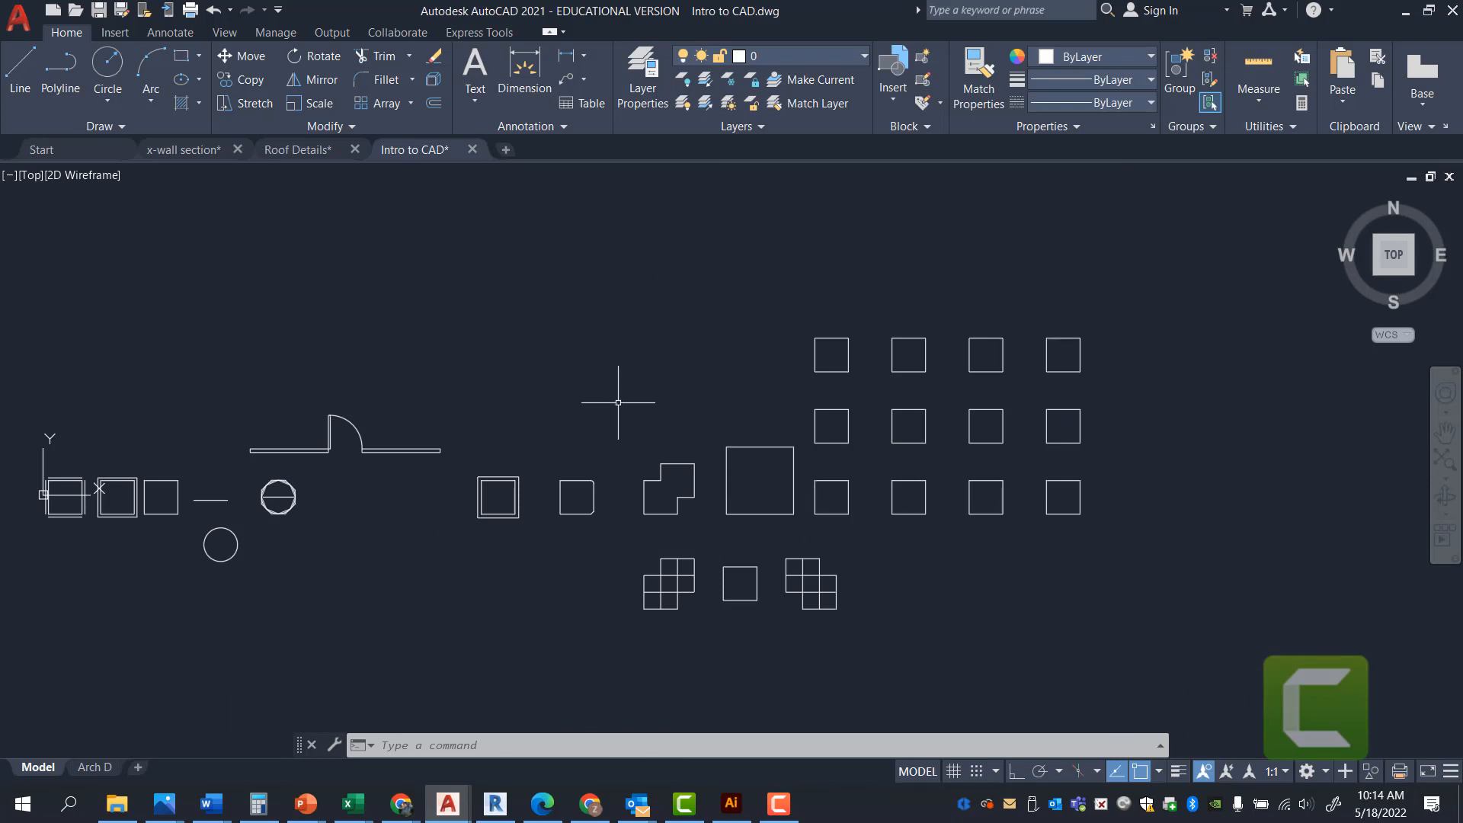
{"action": "scroll", "coordinate": [645, 402], "scroll_direction": "down", "scroll_amount": 2}
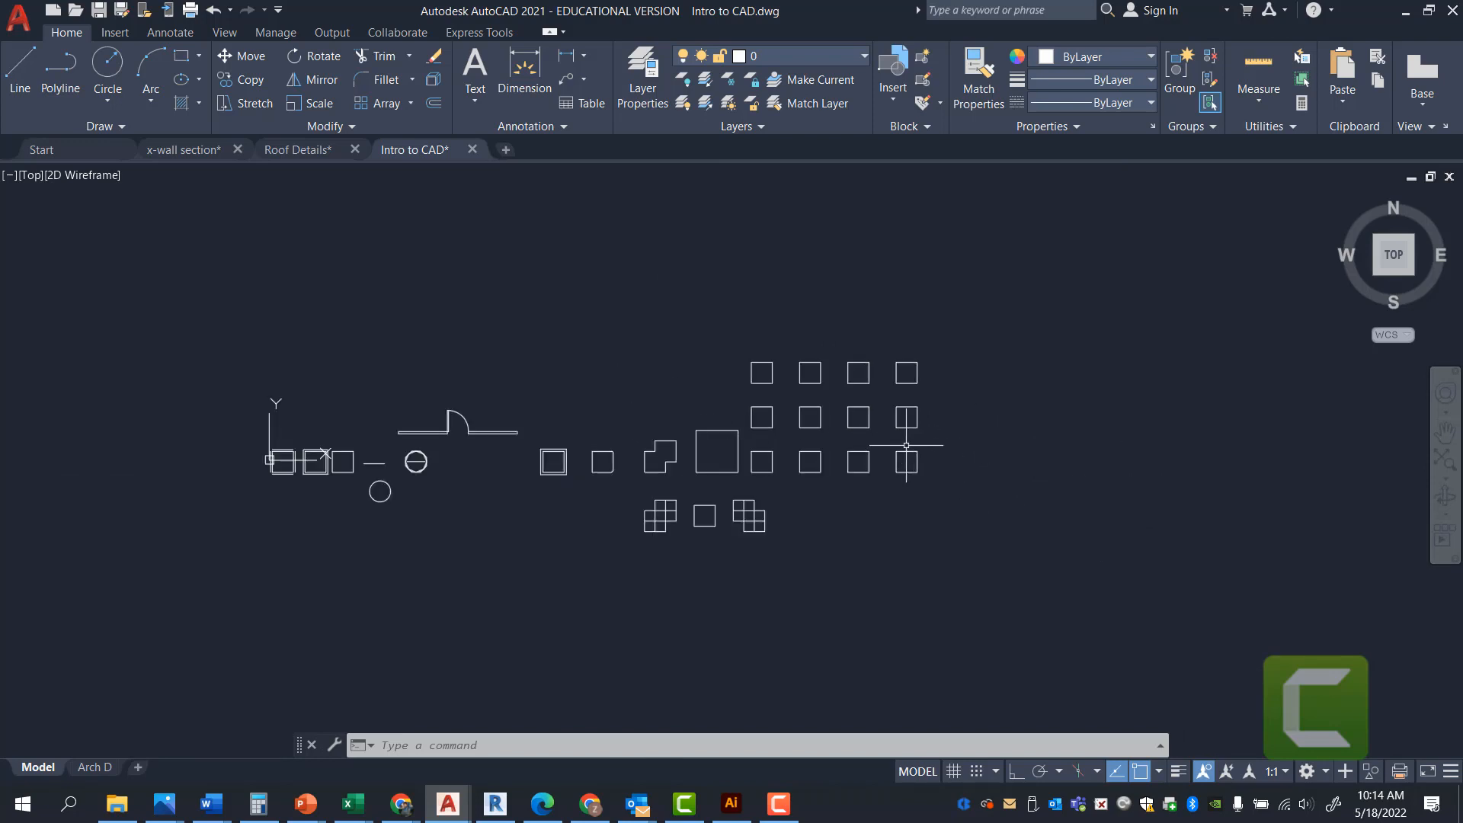
{"action": "scroll", "coordinate": [906, 445], "scroll_direction": "up", "scroll_amount": 4}
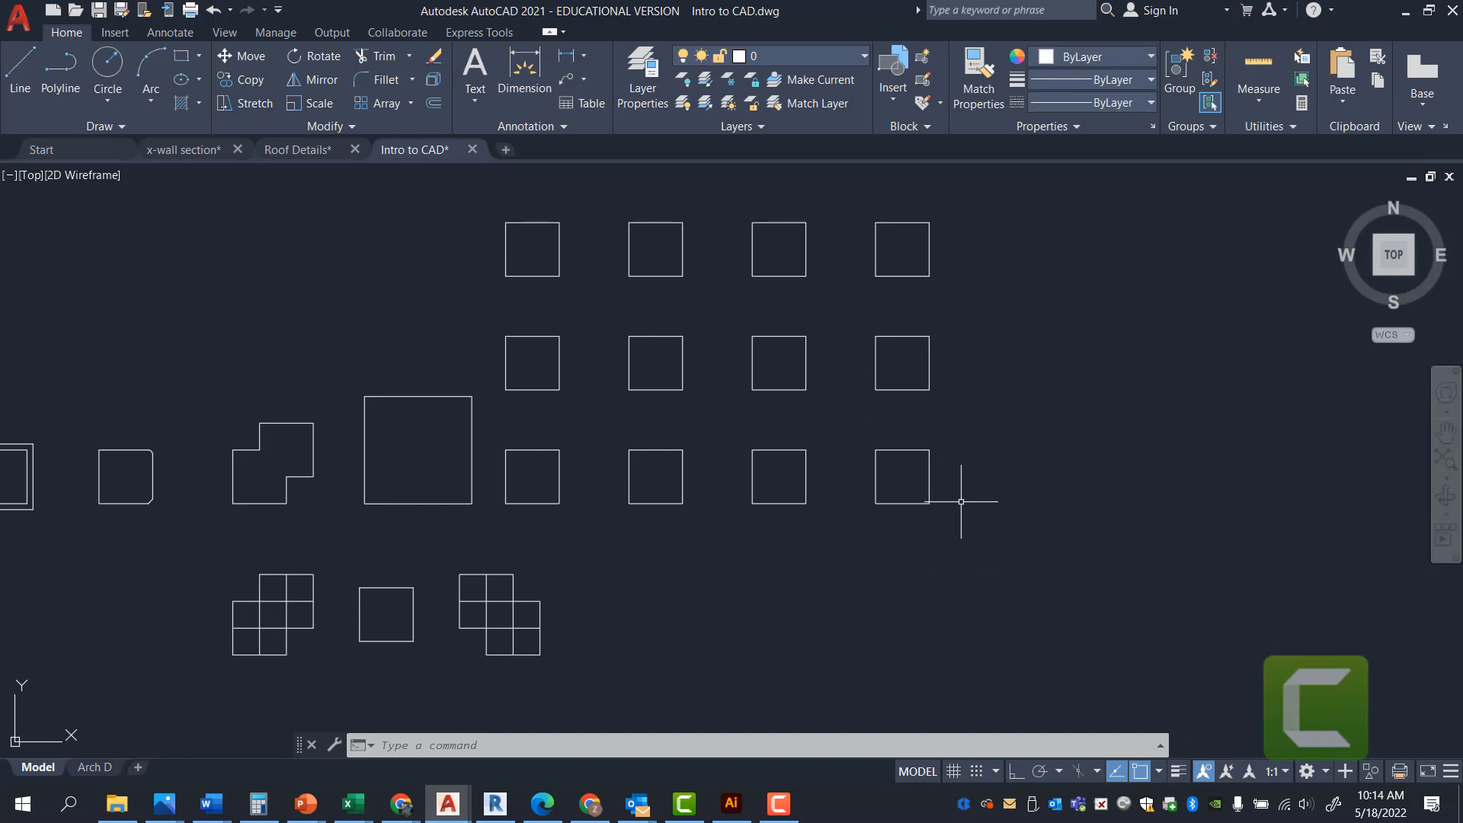
{"action": "scroll", "coordinate": [816, 503], "scroll_direction": "up", "scroll_amount": 2}
{"action": "scroll", "coordinate": [827, 495], "scroll_direction": "down", "scroll_amount": 2}
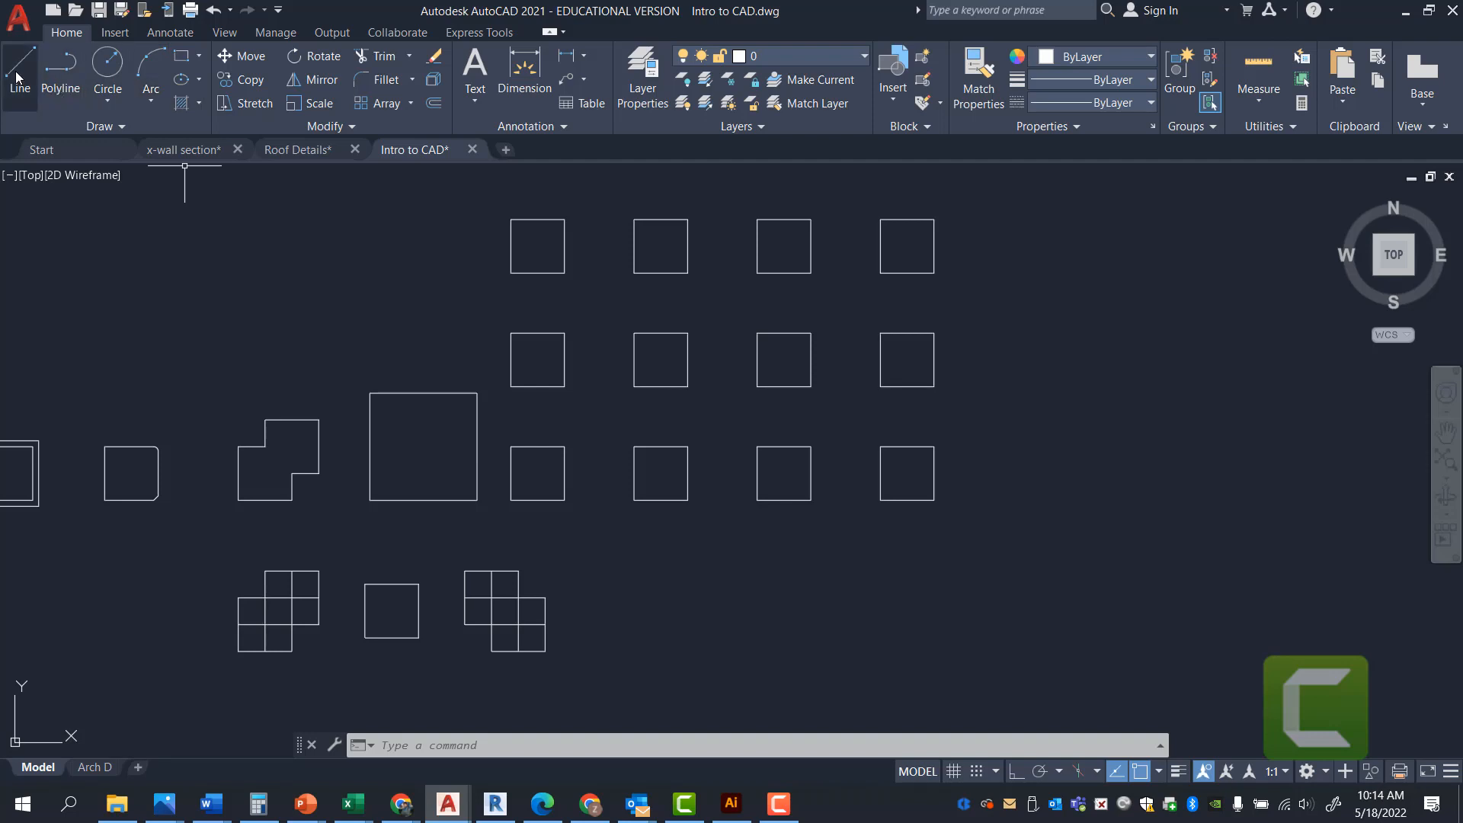
{"action": "scroll", "coordinate": [759, 286], "scroll_direction": "down", "scroll_amount": 2}
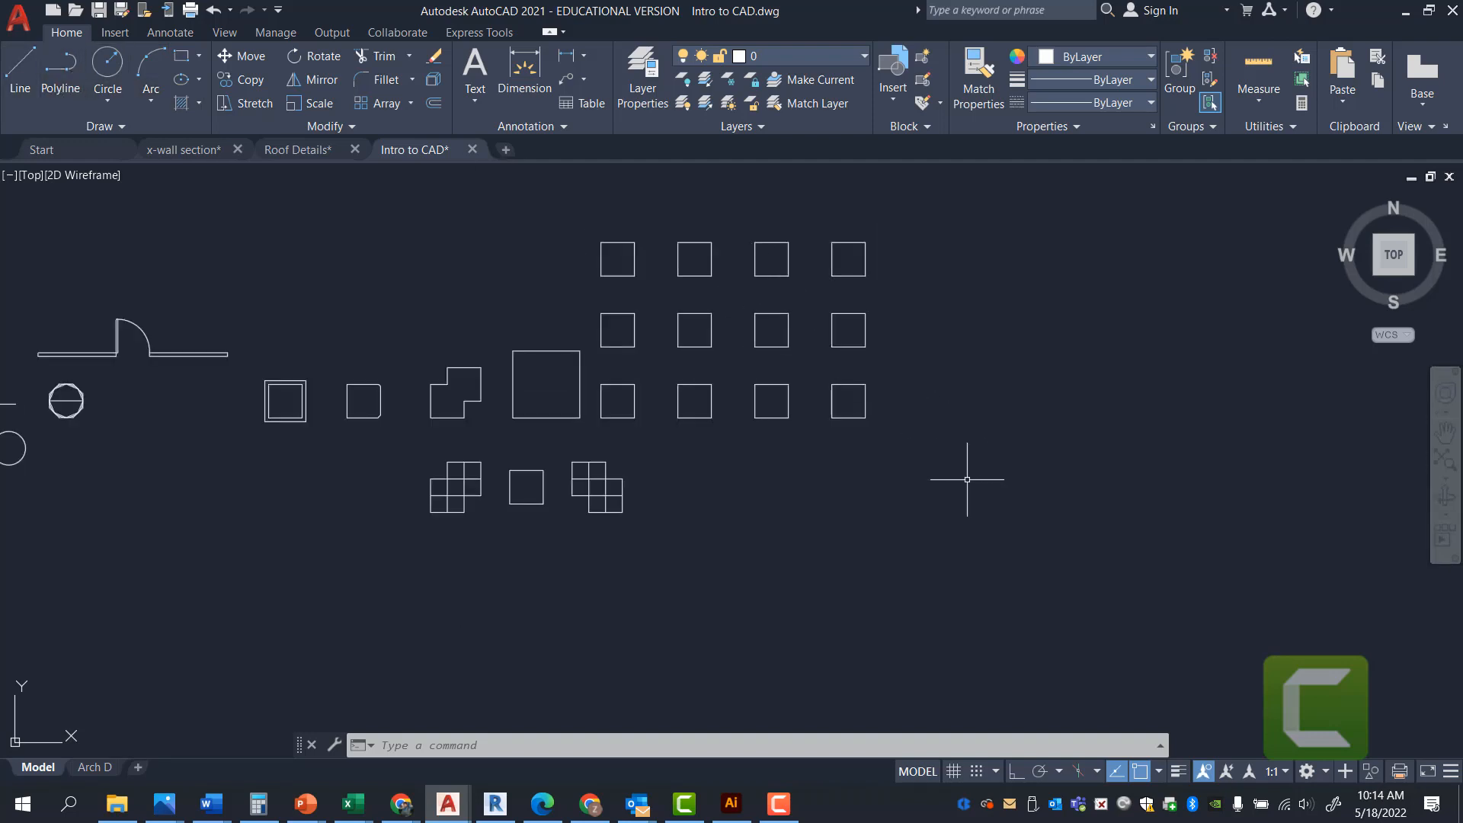
{"action": "type", "text": "pl"}
{"action": "key", "text": "Return"}
{"action": "left_click", "coordinate": [717, 512]}
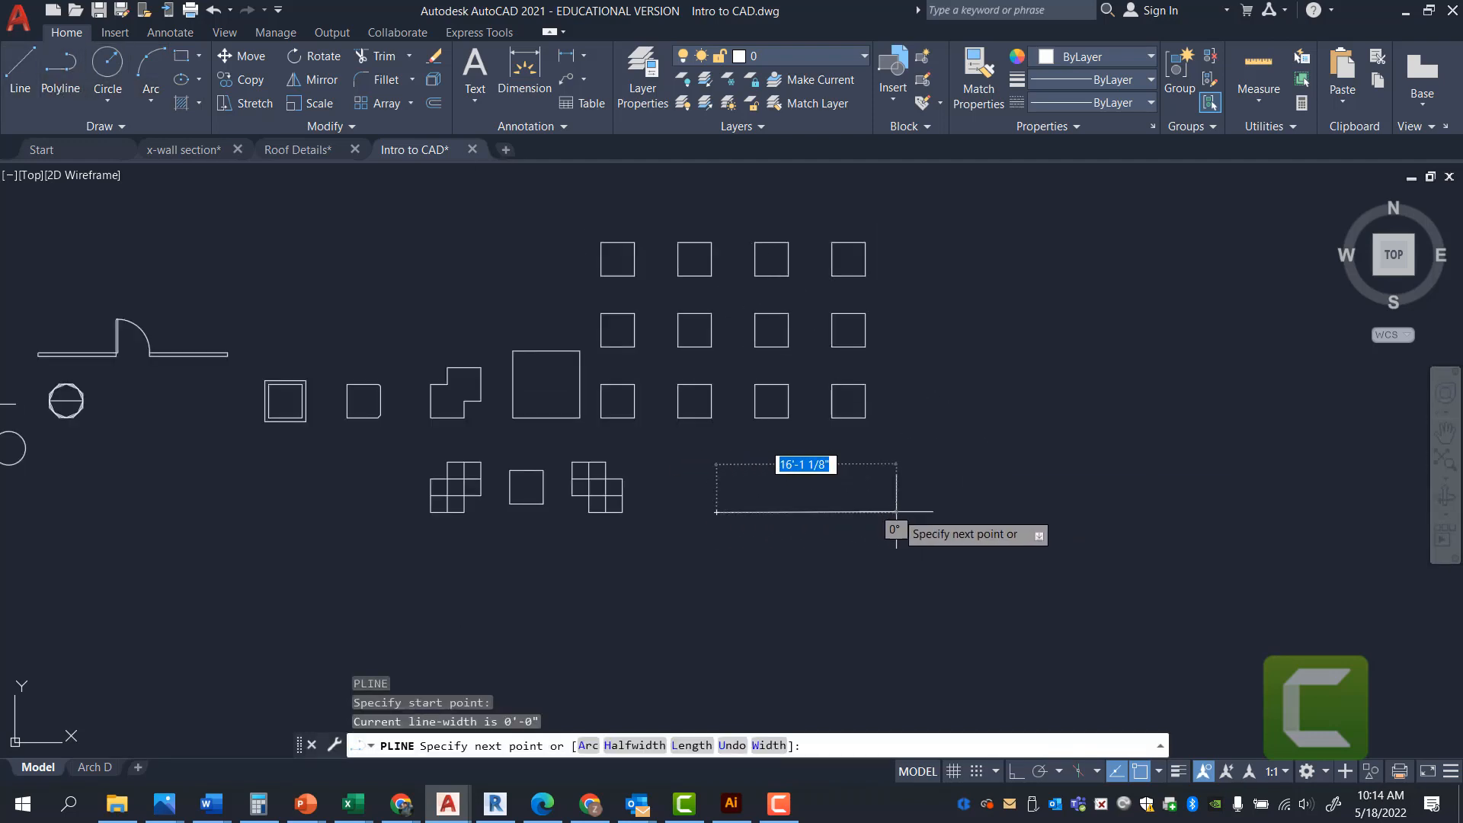
{"action": "left_click", "coordinate": [928, 617]}
{"action": "left_click", "coordinate": [1184, 493]}
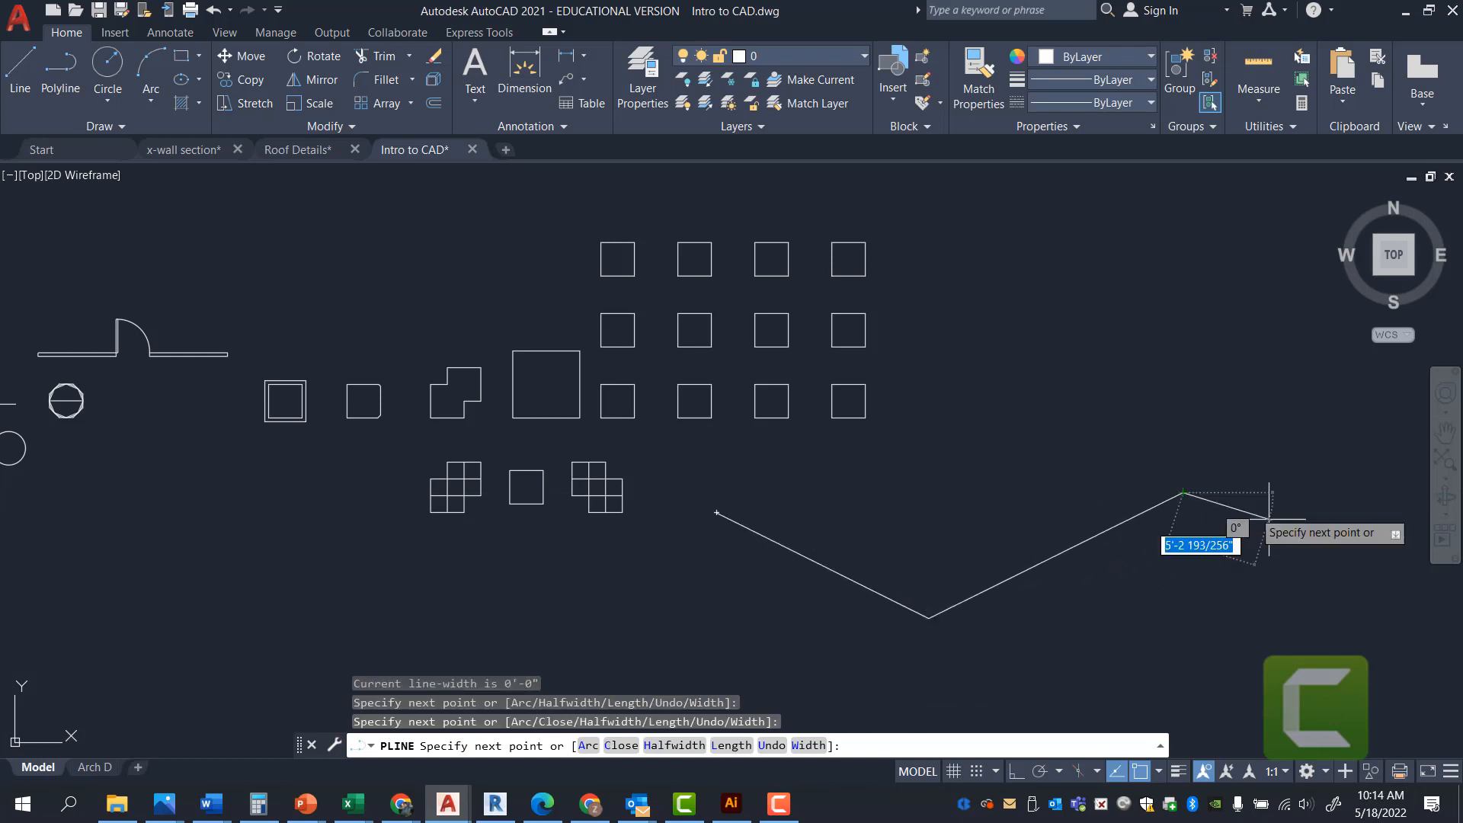
{"action": "left_click", "coordinate": [1377, 626]}
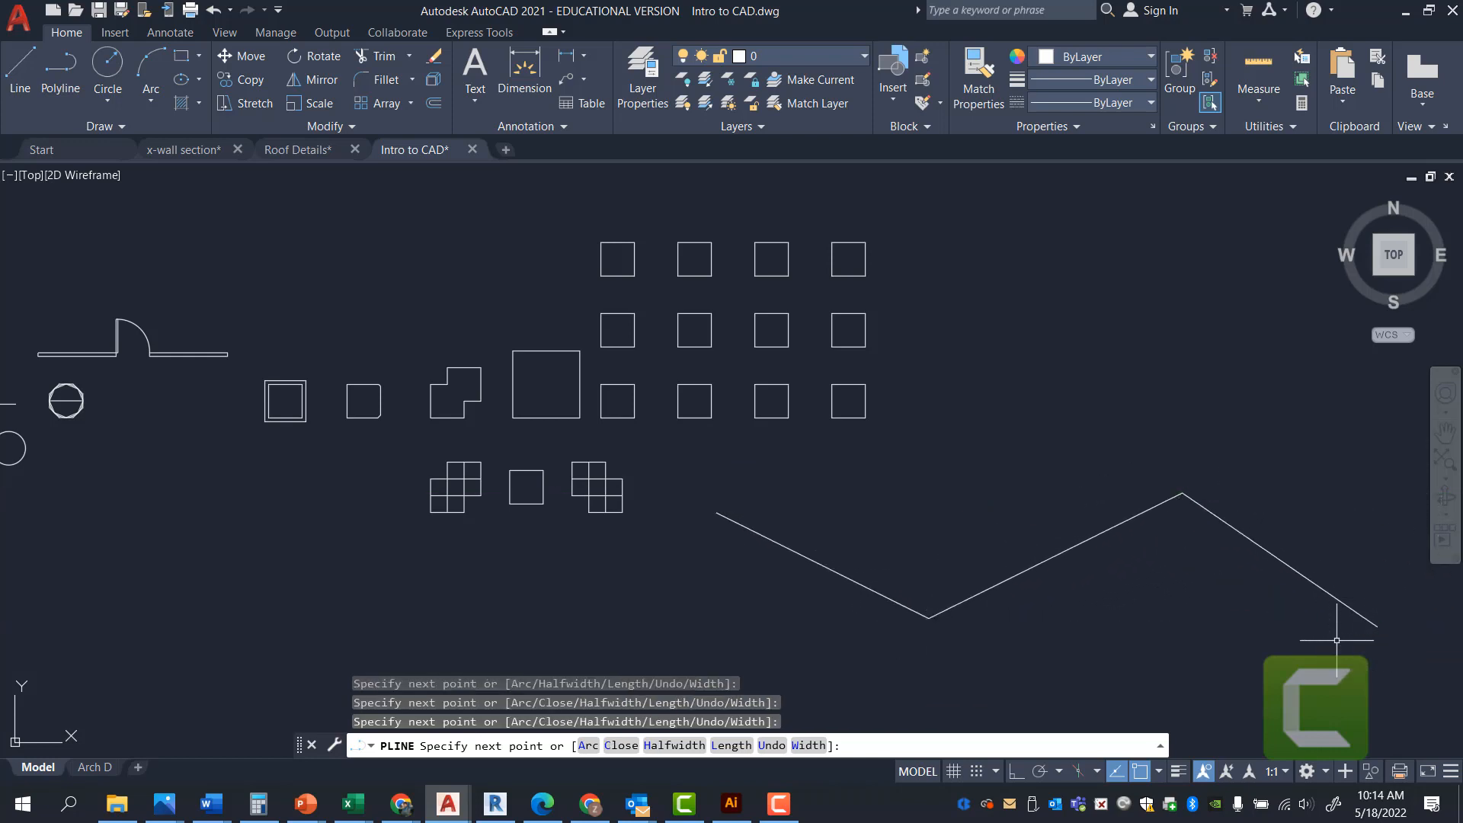
{"action": "key", "text": "Return"}
- Copy the lone square between the two grids by its bottom-edge midpoint to the start point of the zigzag polyline
{"action": "scroll", "coordinate": [732, 298], "scroll_direction": "up", "scroll_amount": 2}
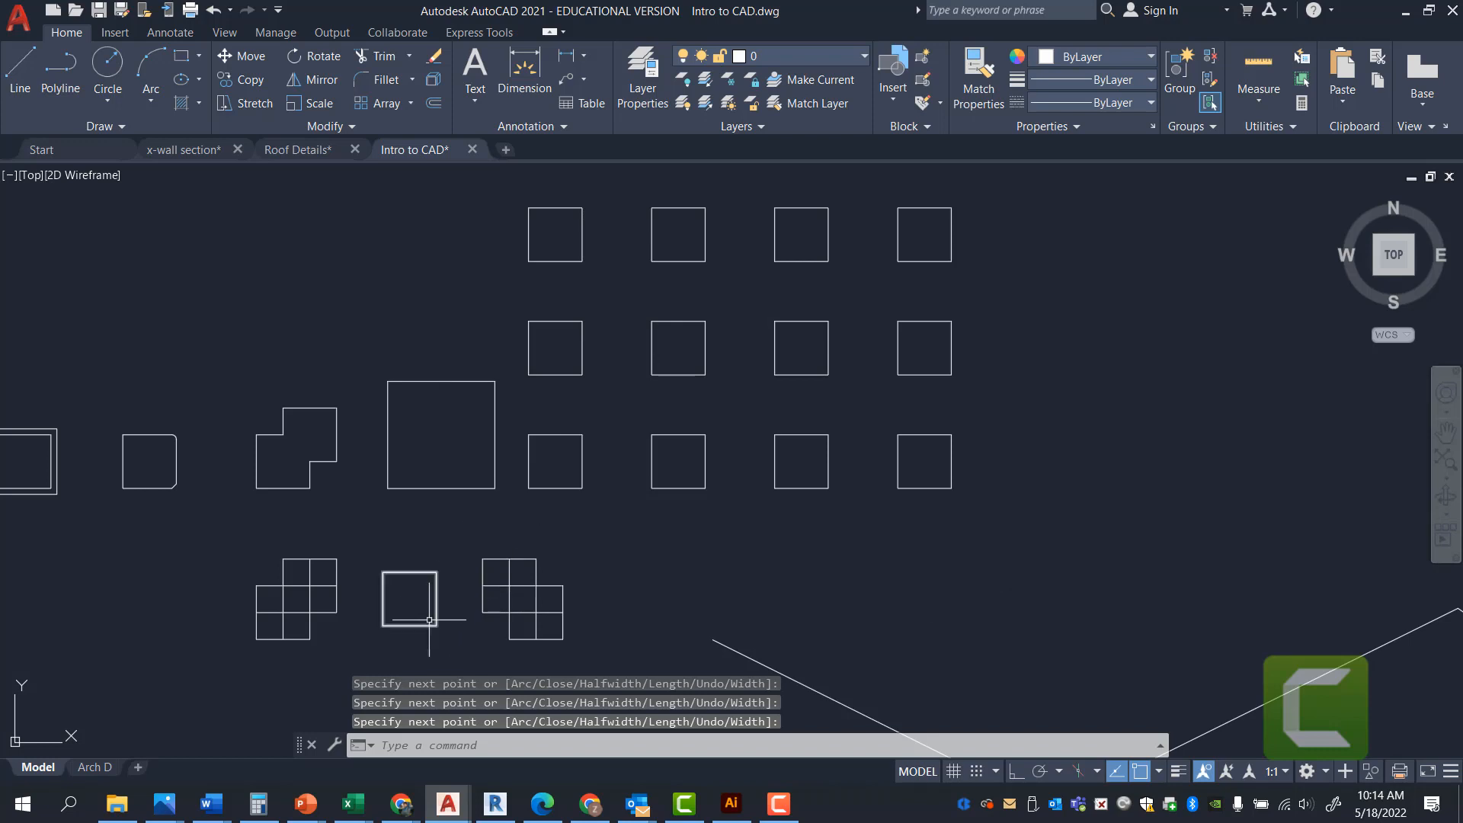
{"action": "left_click", "coordinate": [445, 639]}
{"action": "left_click", "coordinate": [424, 626]}
{"action": "type", "text": "C"}
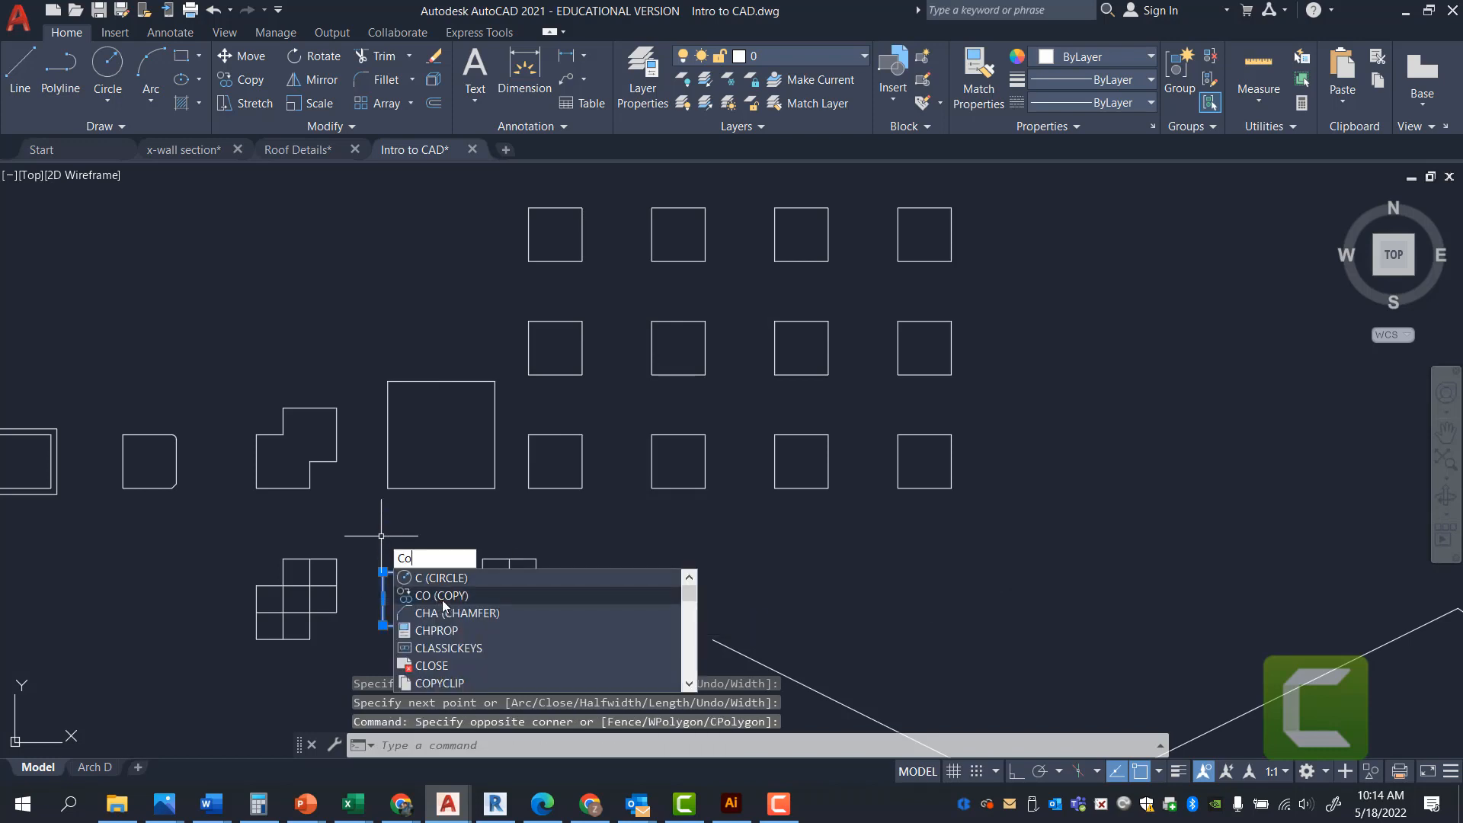
{"action": "type", "text": "o"}
{"action": "key", "text": "Return"}
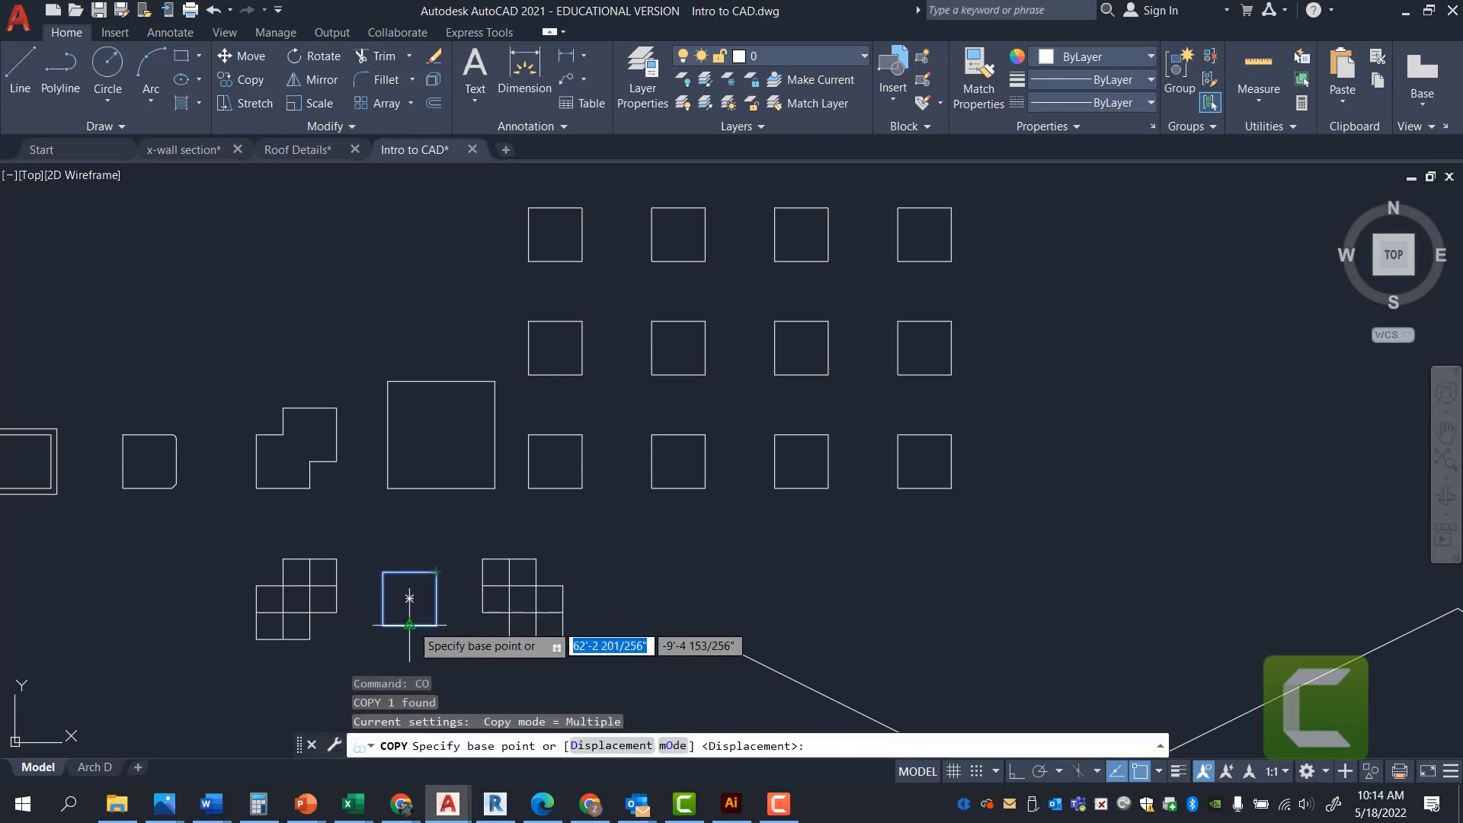
{"action": "left_click", "coordinate": [410, 623]}
{"action": "scroll", "coordinate": [686, 629], "scroll_direction": "up", "scroll_amount": 6}
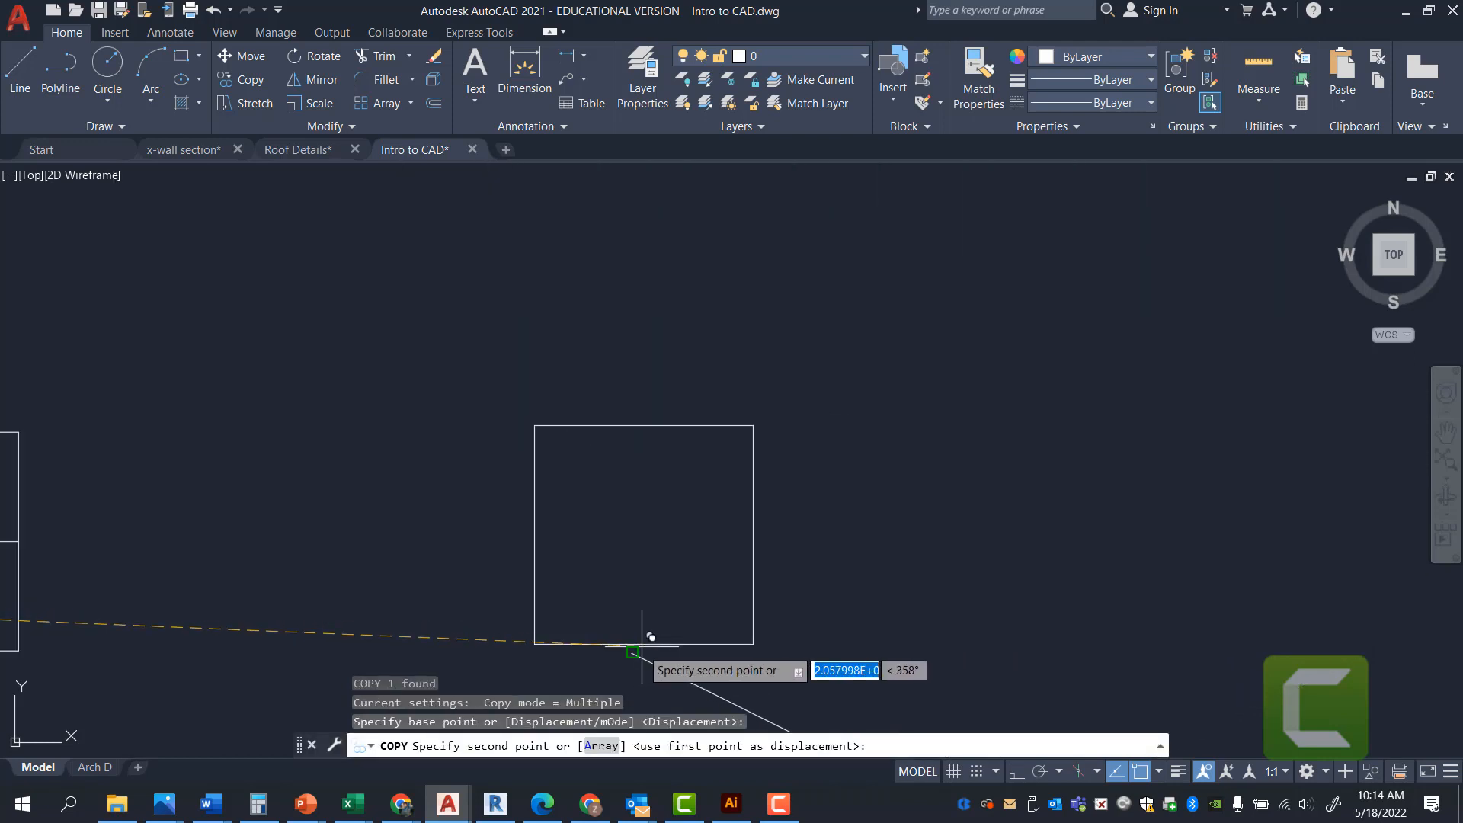
{"action": "left_click", "coordinate": [632, 653]}
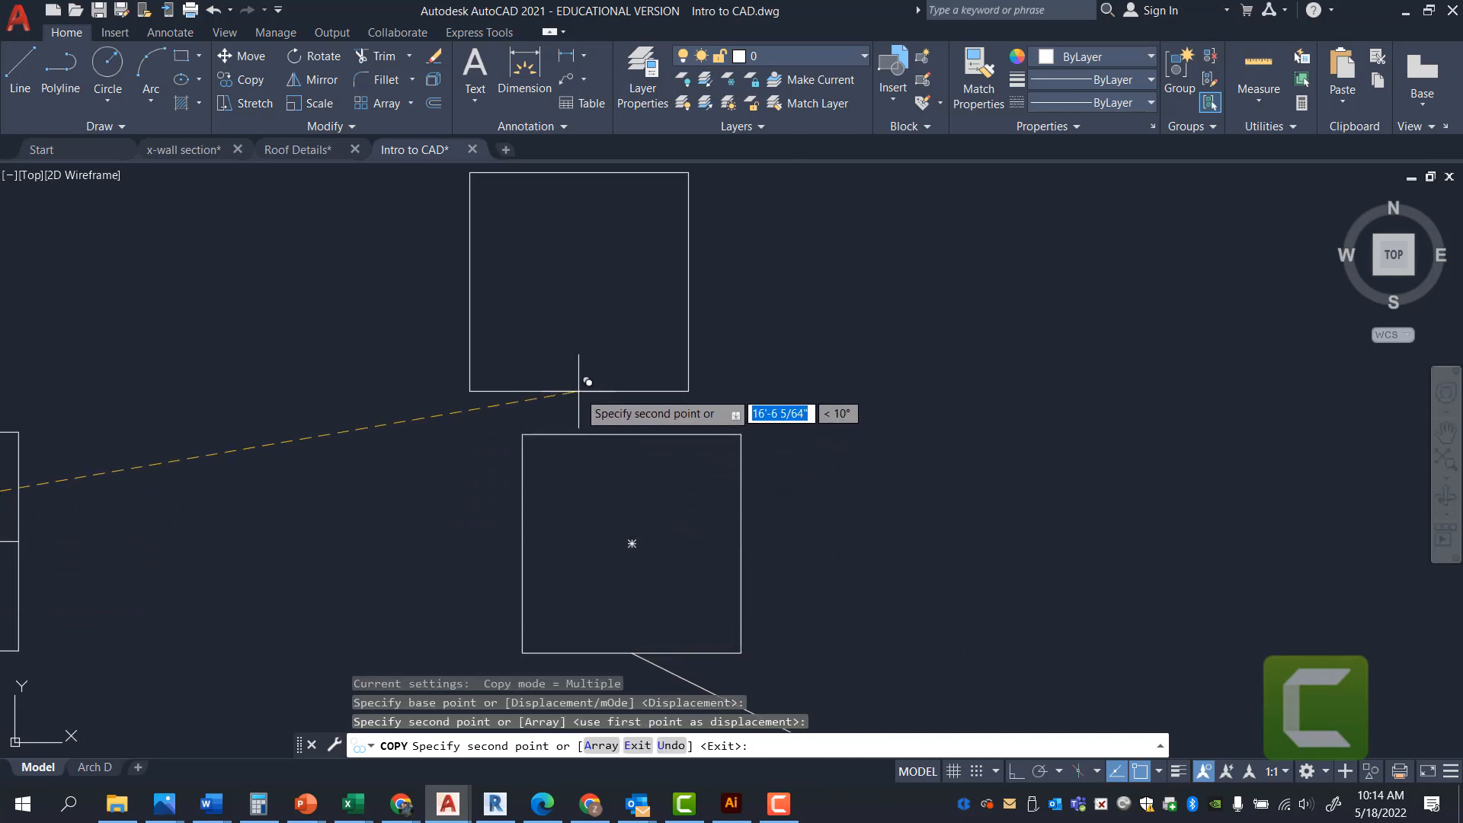
{"action": "key", "text": "Escape"}
{"action": "scroll", "coordinate": [616, 333], "scroll_direction": "down", "scroll_amount": 2}
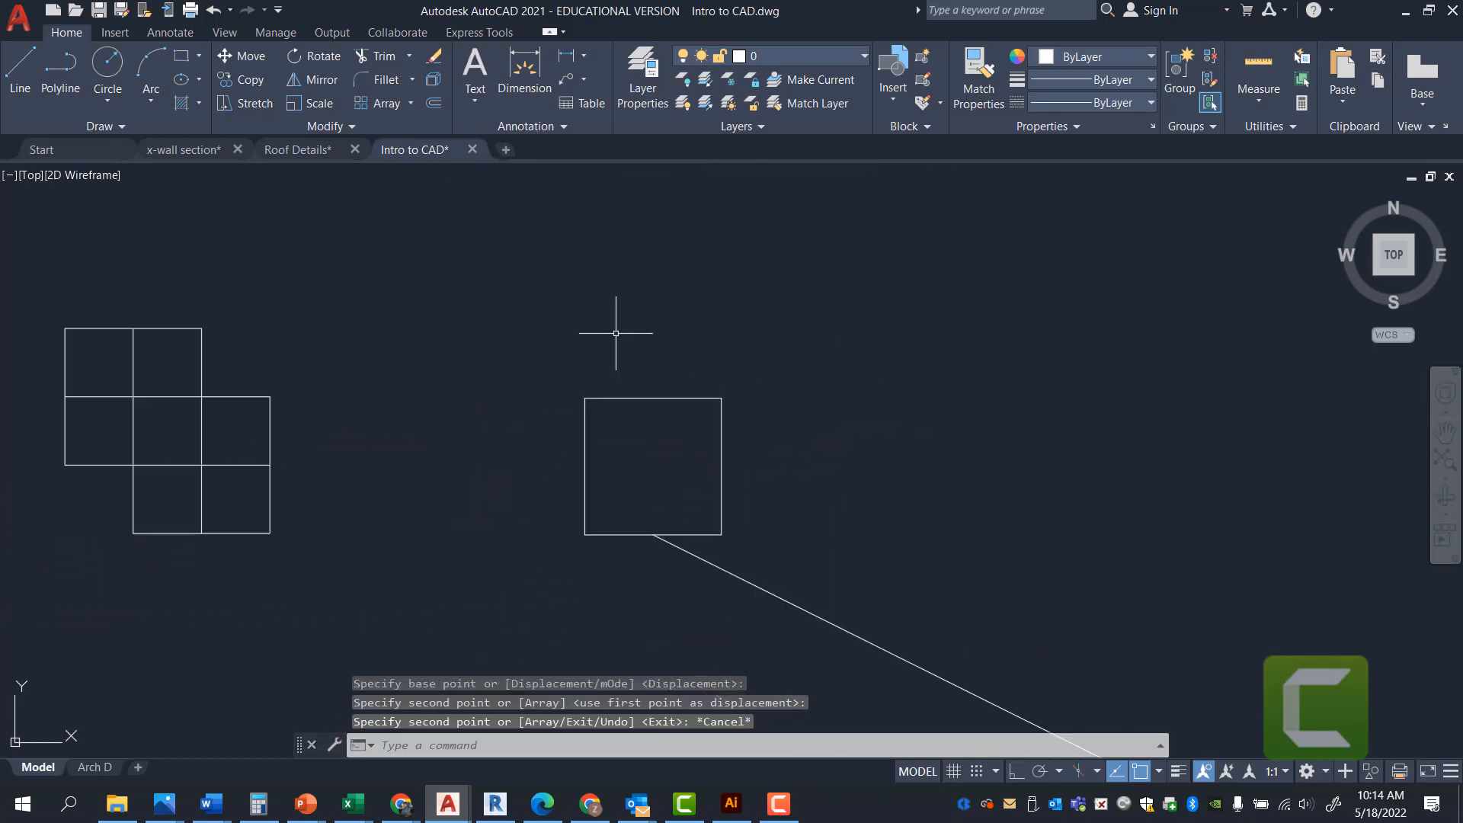
{"action": "scroll", "coordinate": [616, 333], "scroll_direction": "down", "scroll_amount": 2}
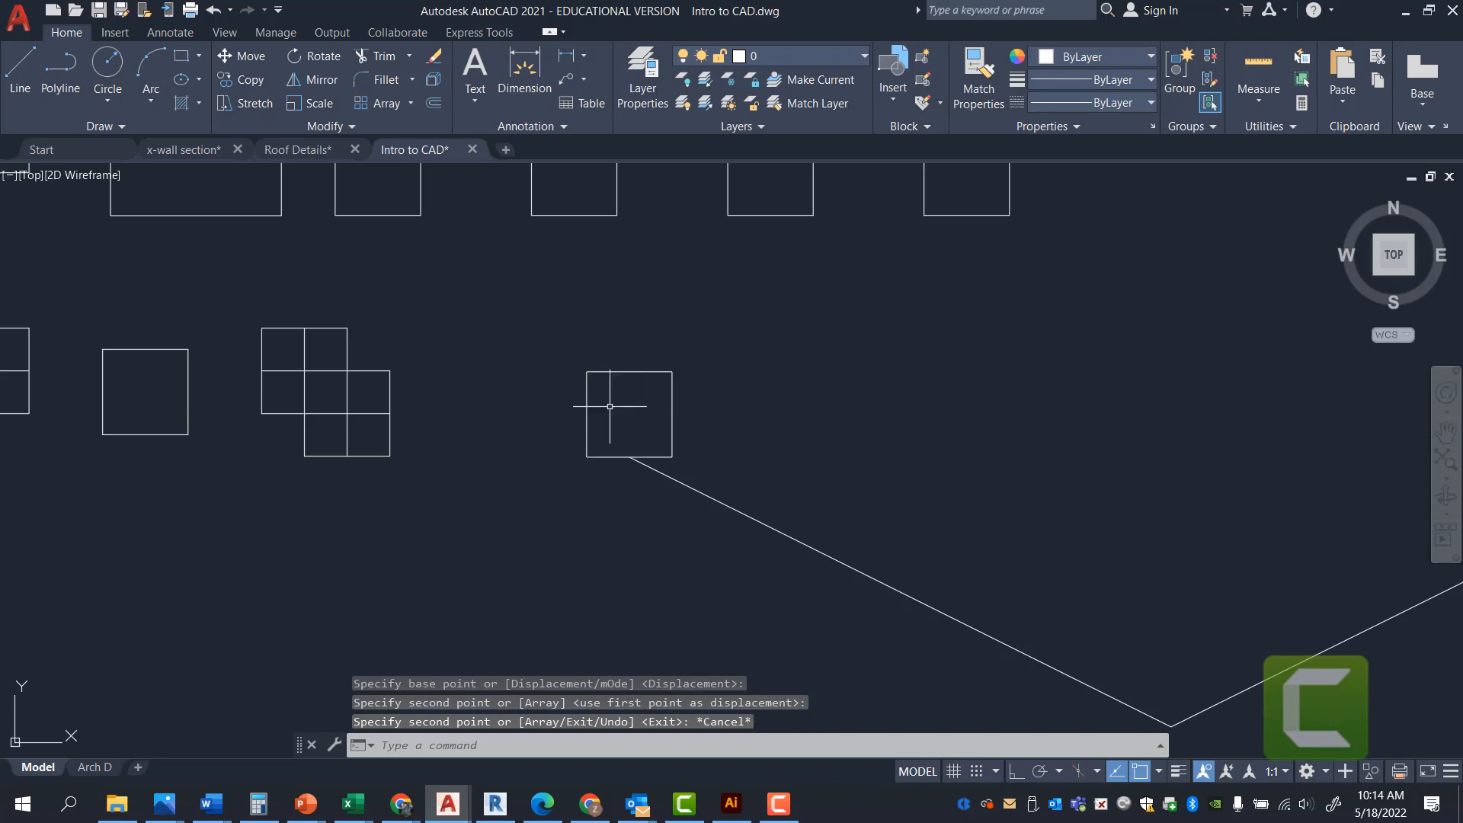
{"action": "scroll", "coordinate": [610, 406], "scroll_direction": "down", "scroll_amount": 2}
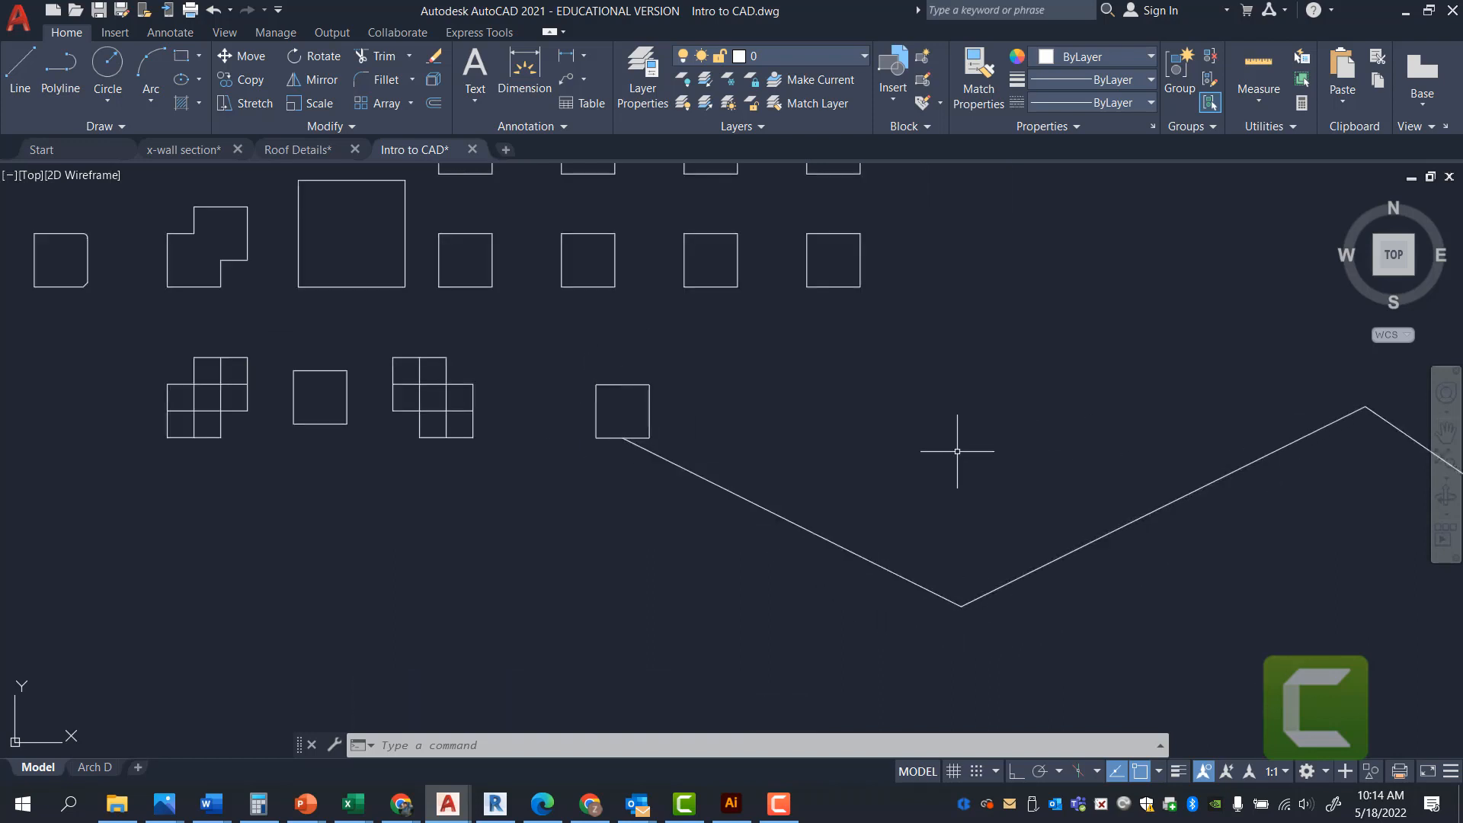
- Create a path array of the copied square along the zigzag polyline, keeping the default item alignment
{"action": "type", "text": "AR"}
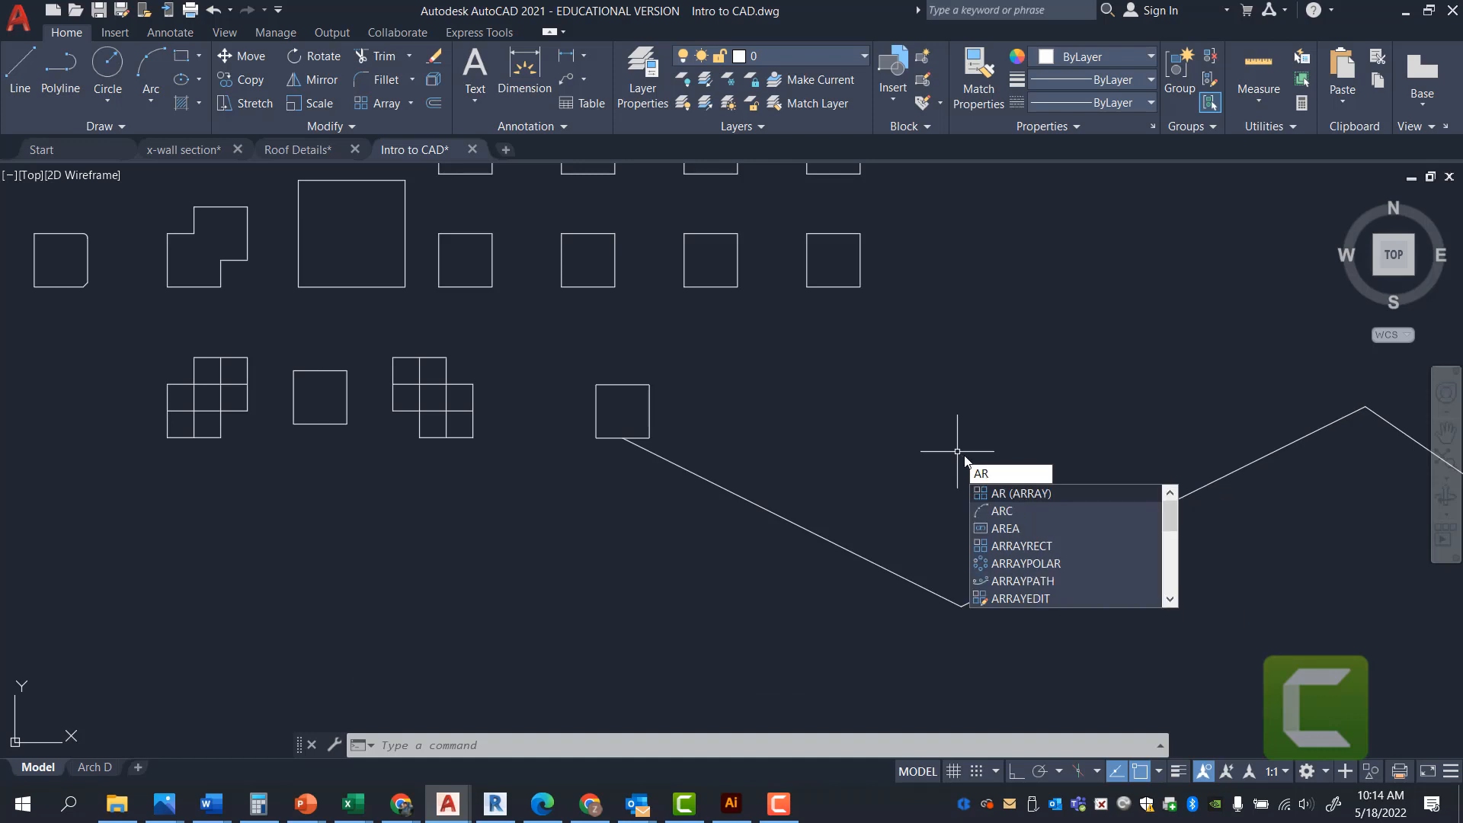
{"action": "key", "text": "Return"}
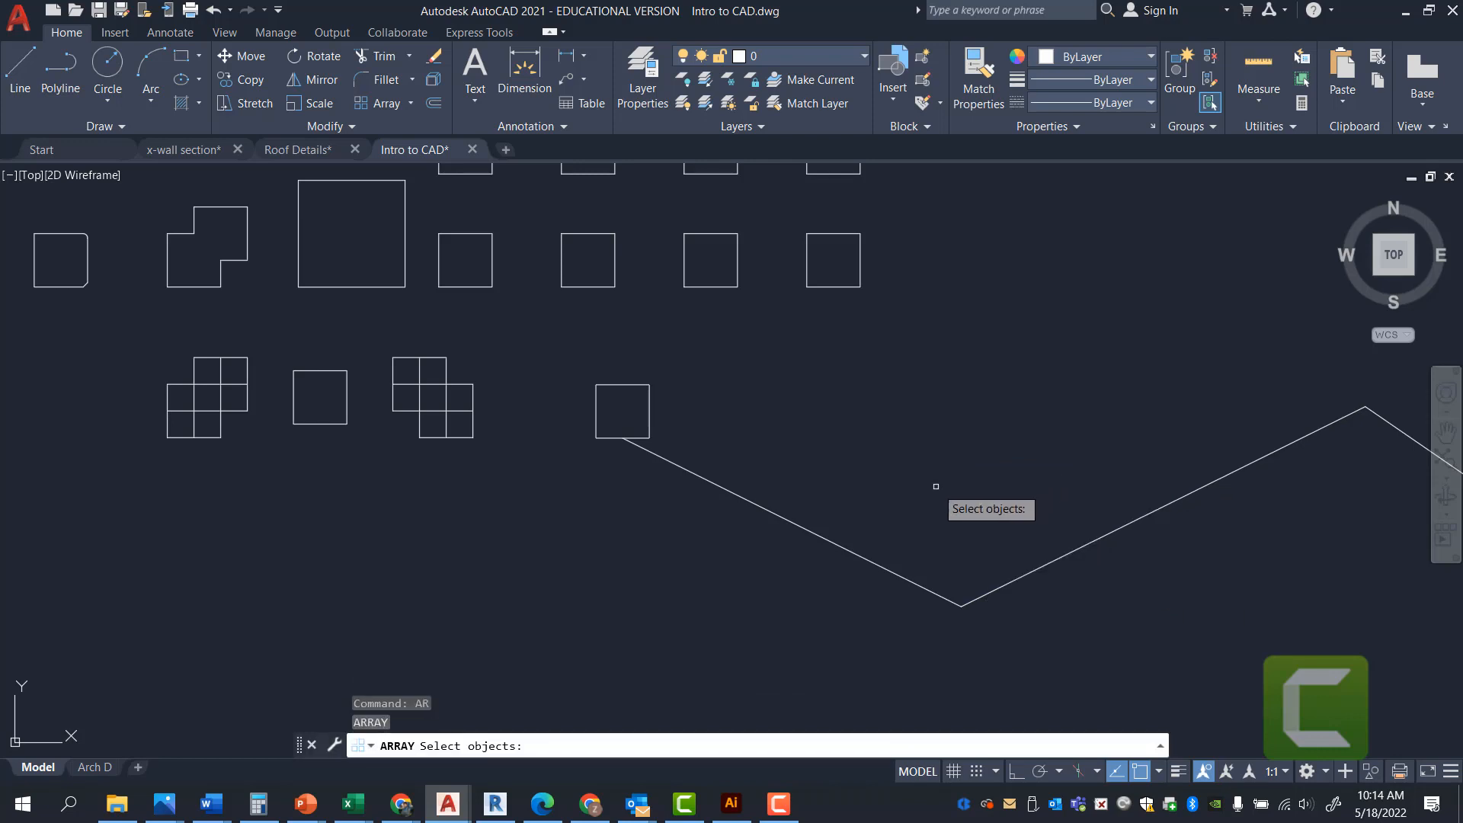
{"action": "left_click", "coordinate": [647, 407]}
{"action": "key", "text": "Return"}
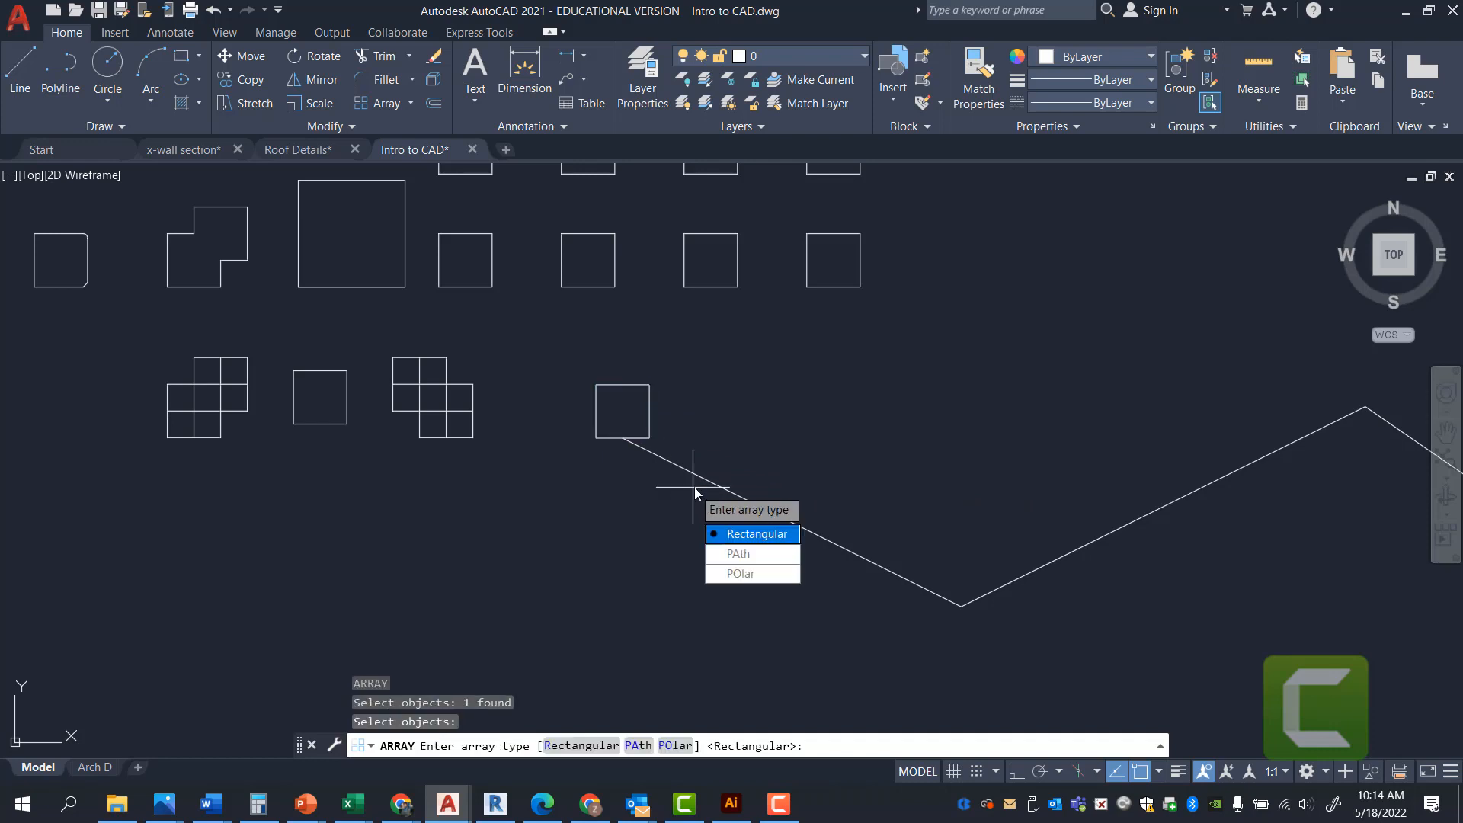
{"action": "left_click", "coordinate": [739, 554]}
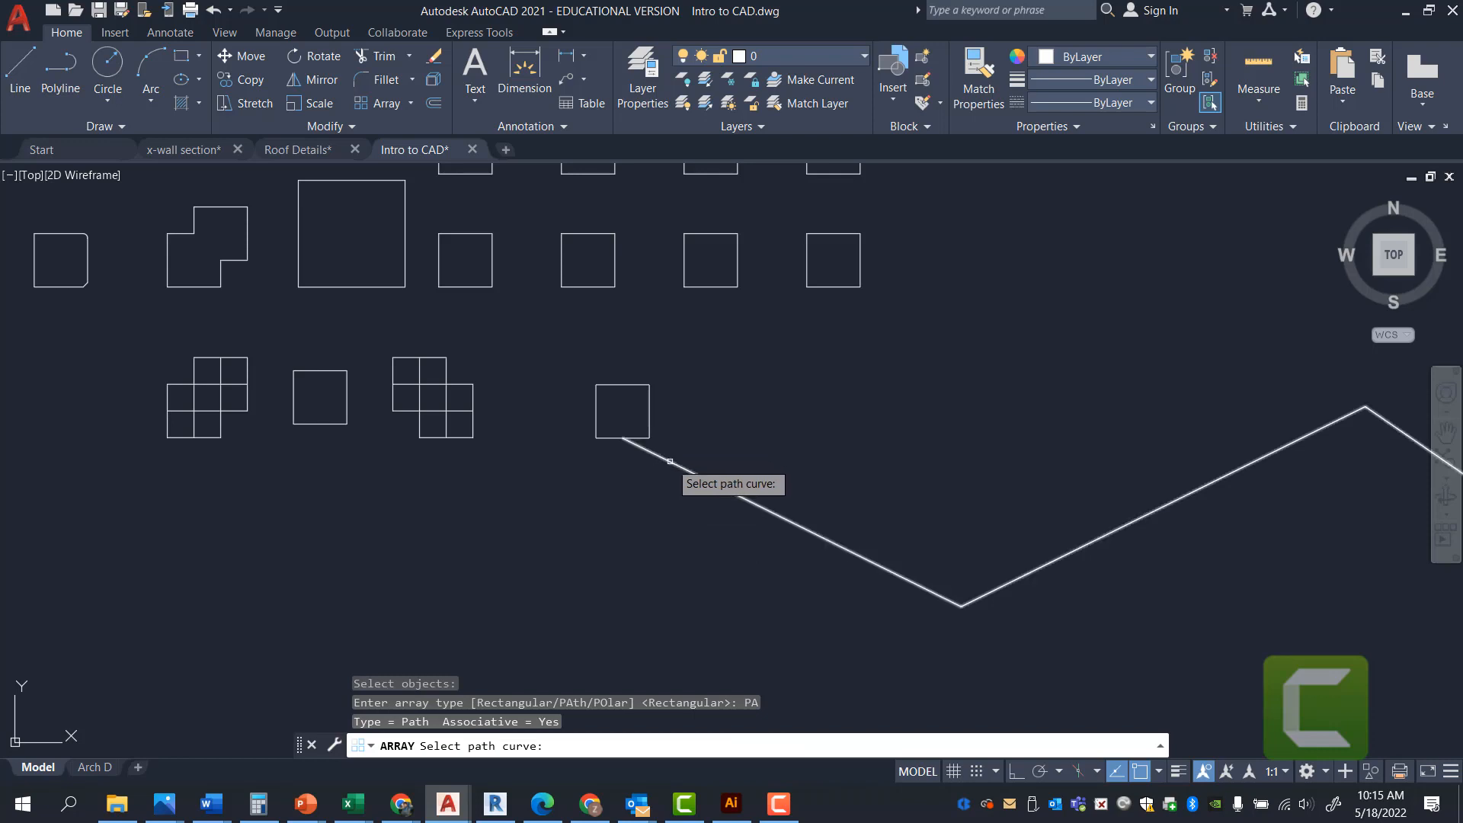
{"action": "left_click", "coordinate": [670, 461]}
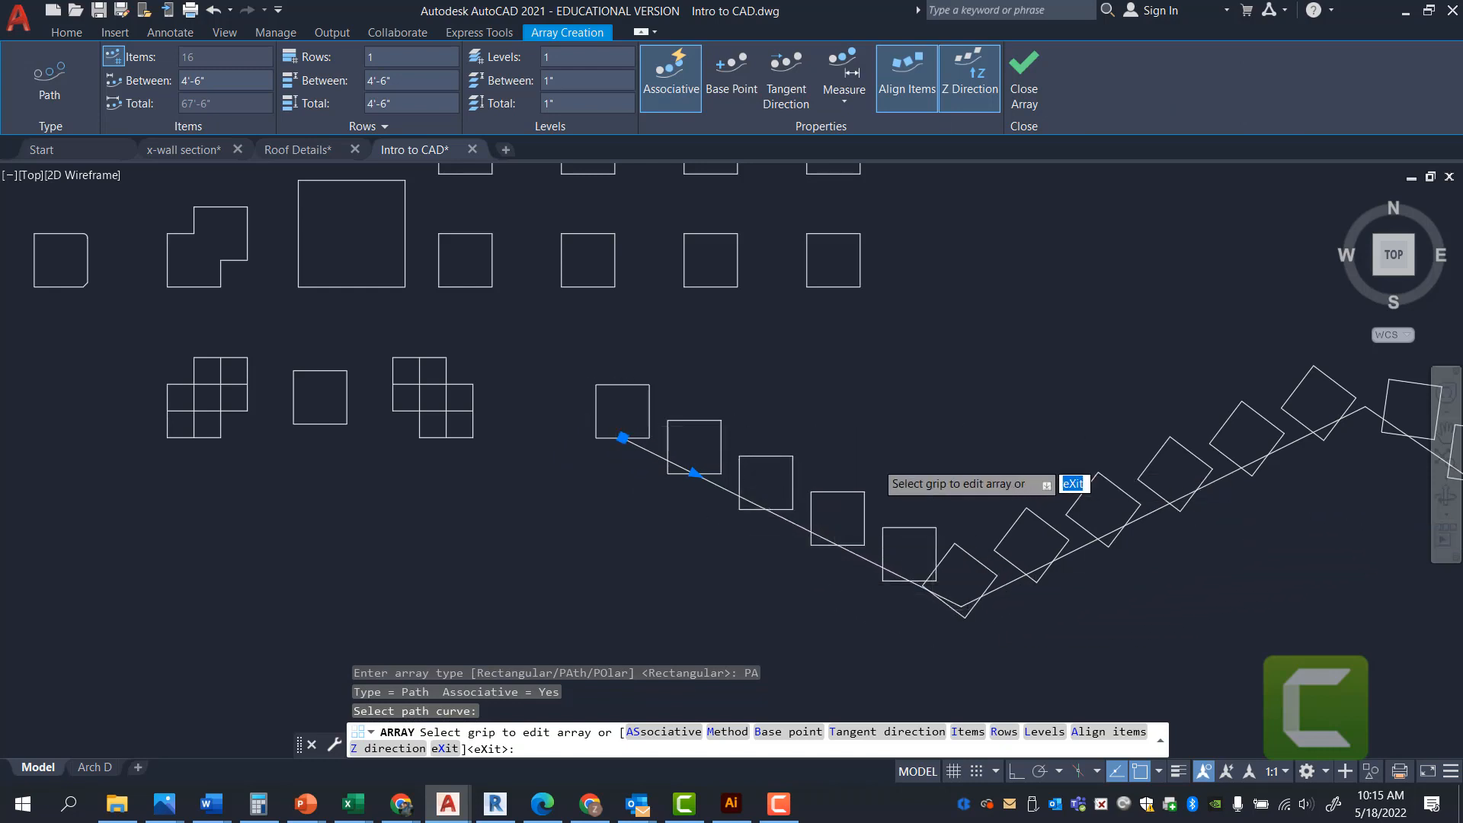
{"action": "scroll", "coordinate": [1098, 457], "scroll_direction": "down", "scroll_amount": 2}
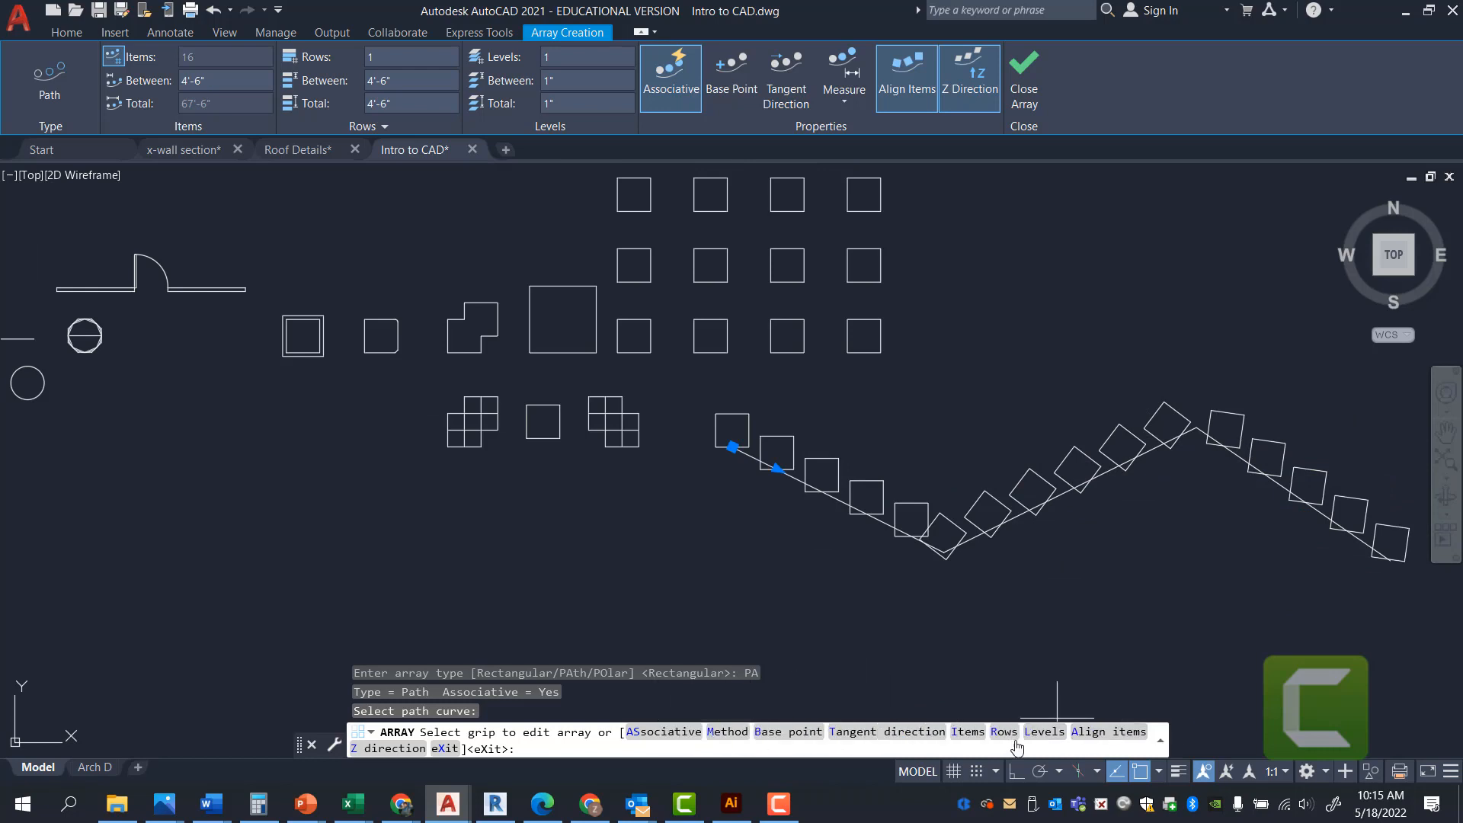
{"action": "left_click", "coordinate": [1109, 731]}
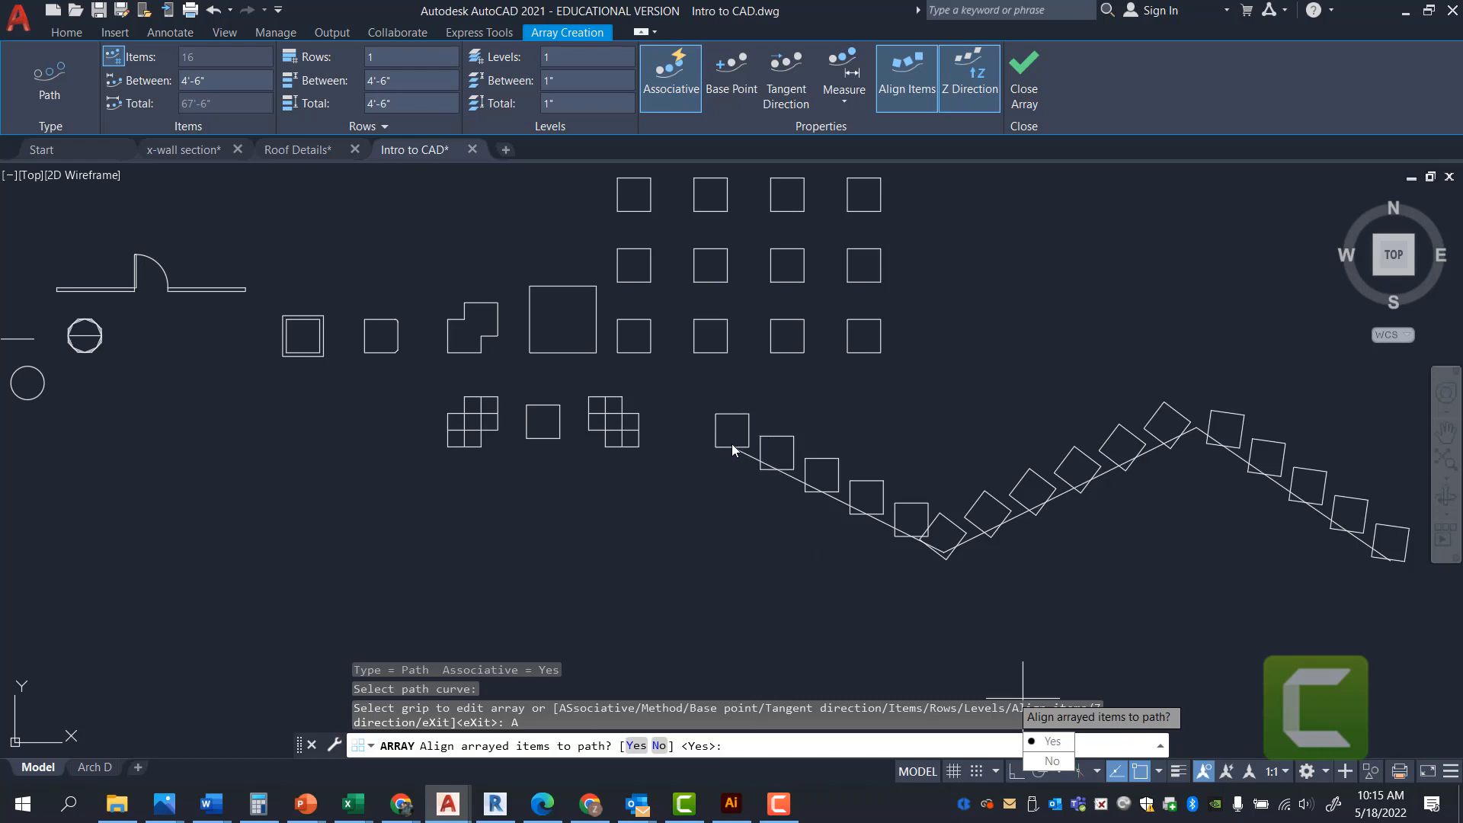
{"action": "scroll", "coordinate": [732, 446], "scroll_direction": "up", "scroll_amount": 2}
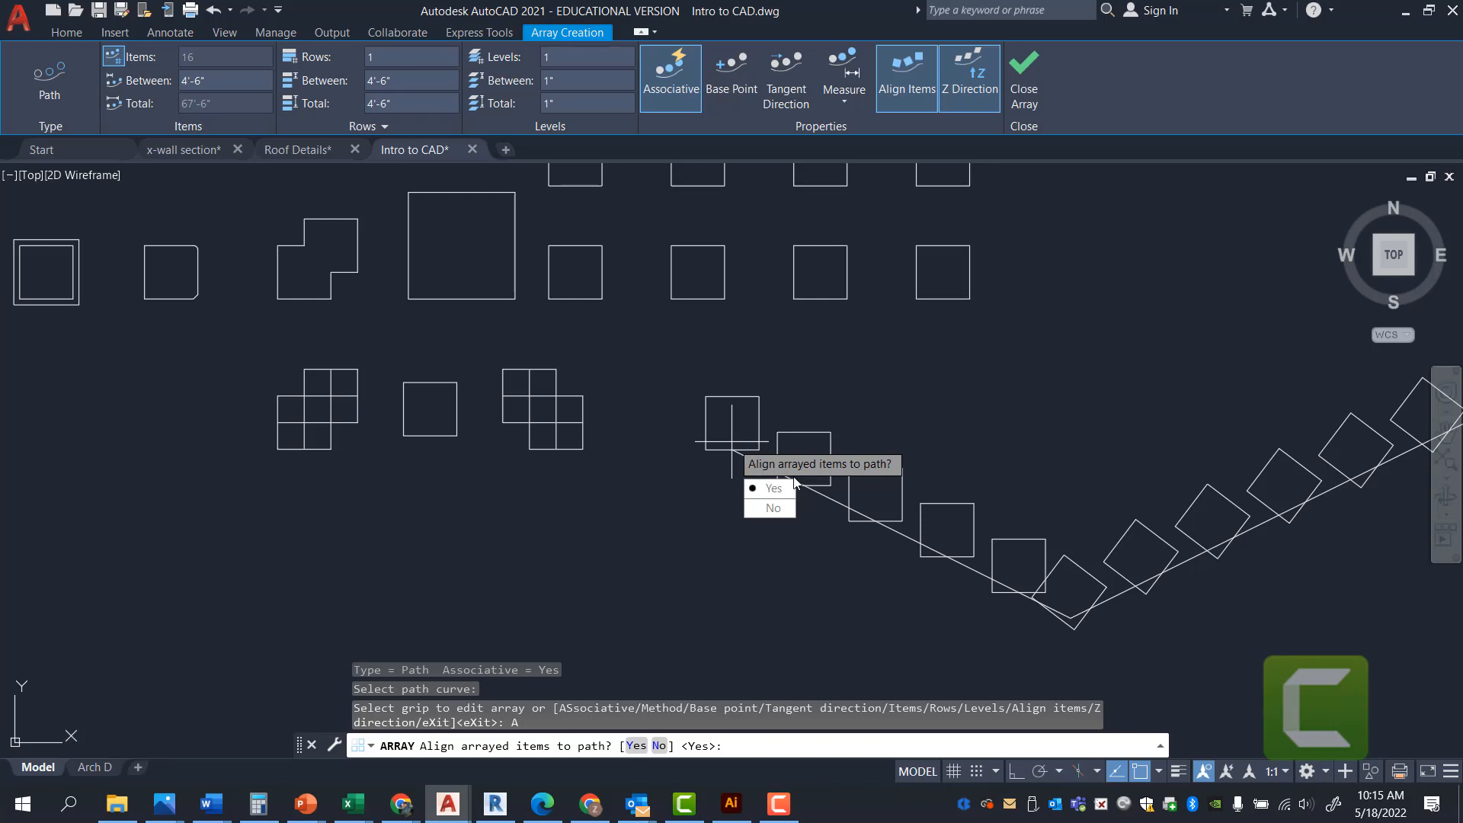
{"action": "key", "text": "Escape"}
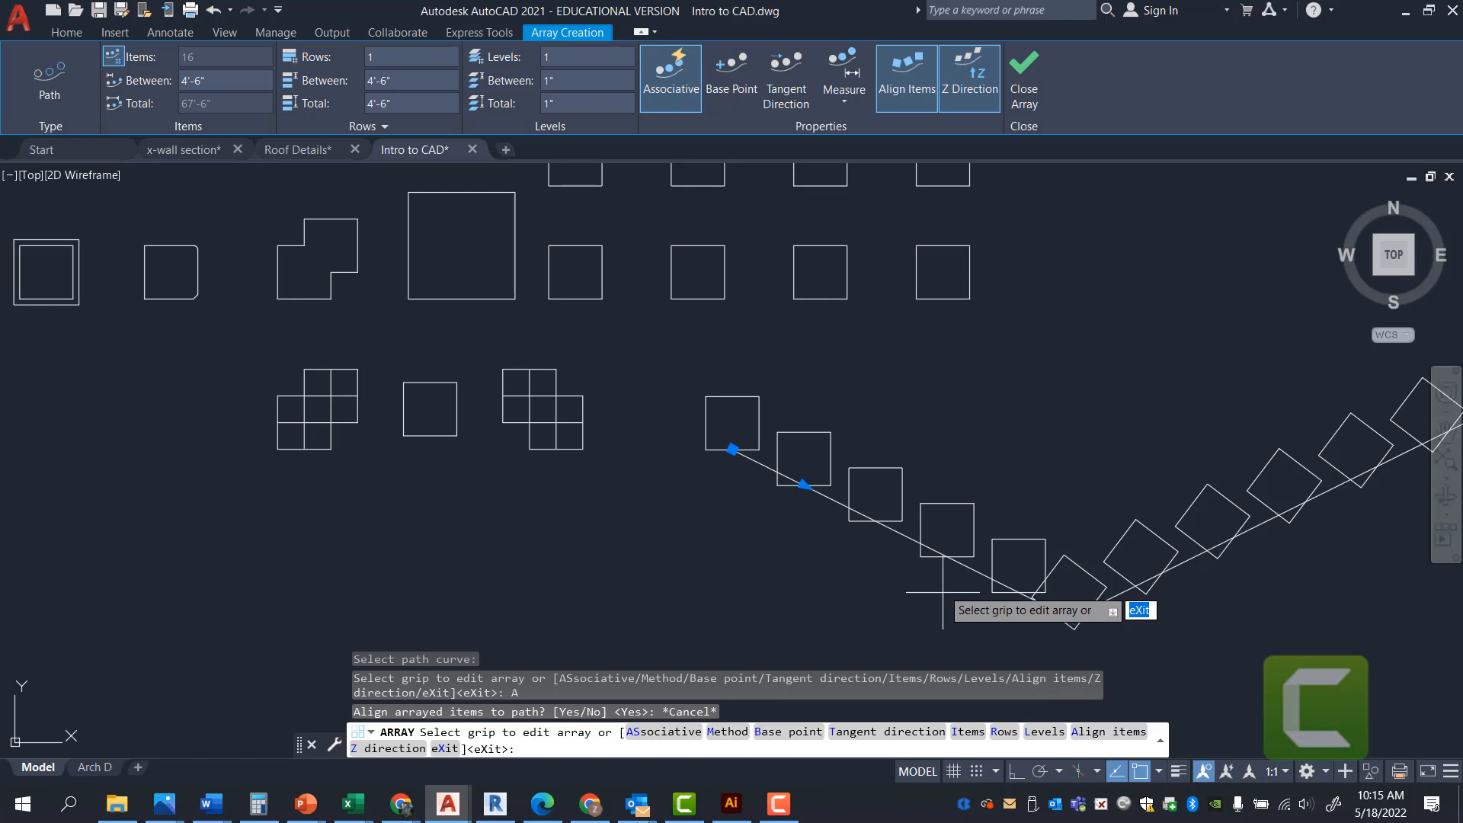
{"action": "left_click", "coordinate": [1018, 76]}
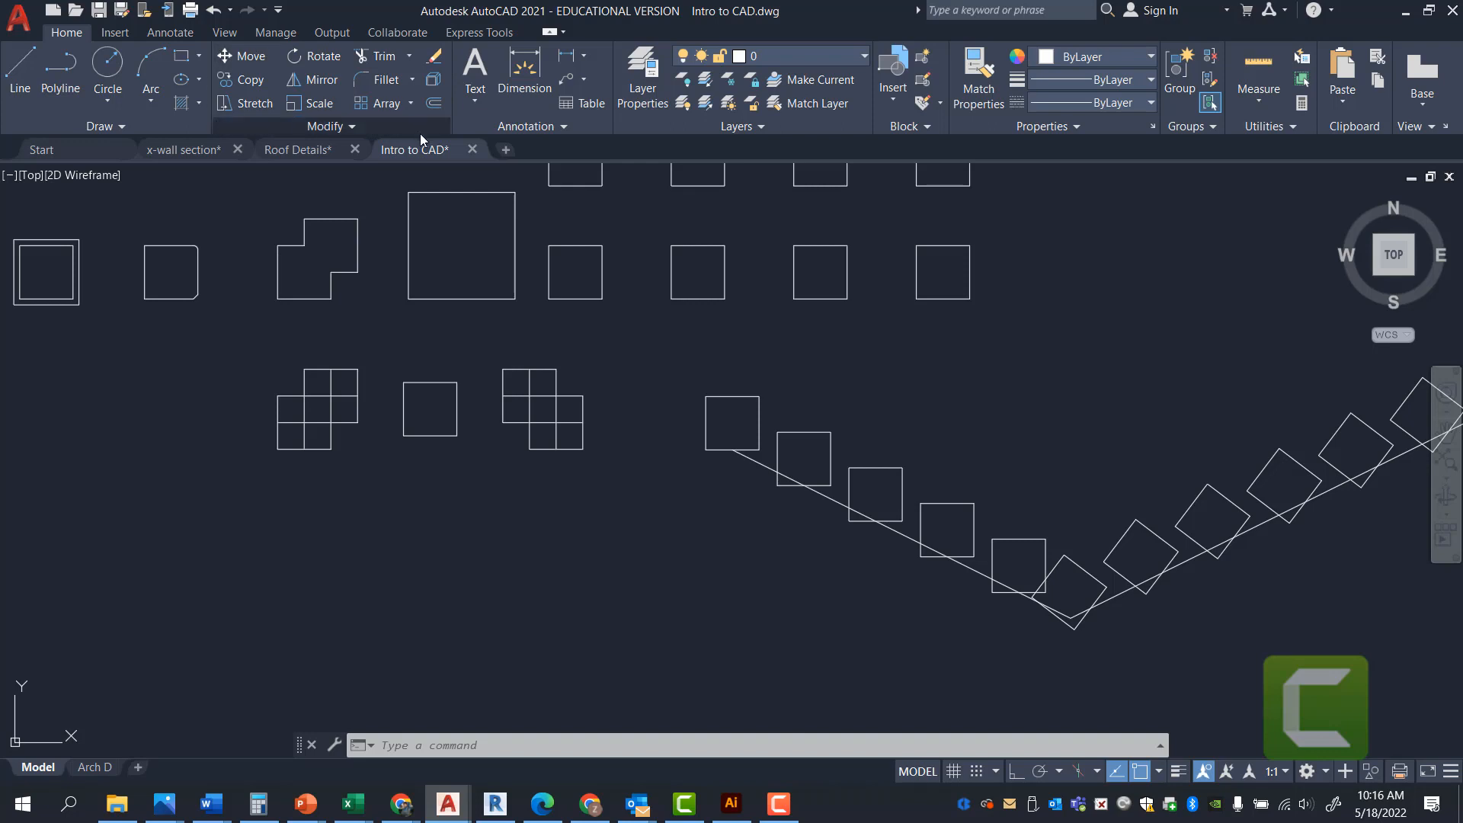
{"action": "scroll", "coordinate": [654, 427], "scroll_direction": "down", "scroll_amount": 4}
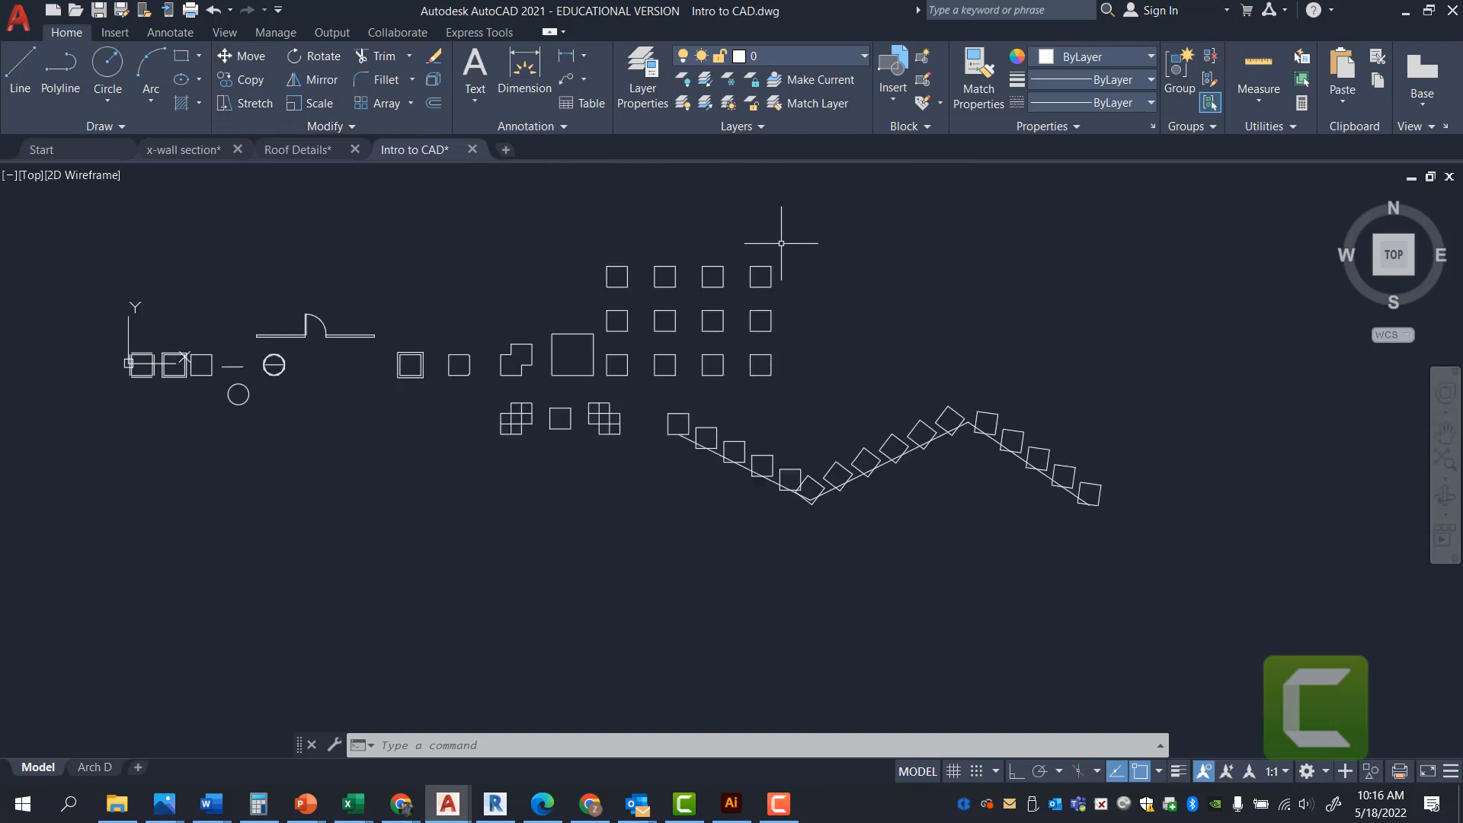
{"action": "scroll", "coordinate": [781, 243], "scroll_direction": "up", "scroll_amount": 5}
{"action": "middle_click_drag", "start_coordinate": [717, 289], "coordinate": [767, 287]}
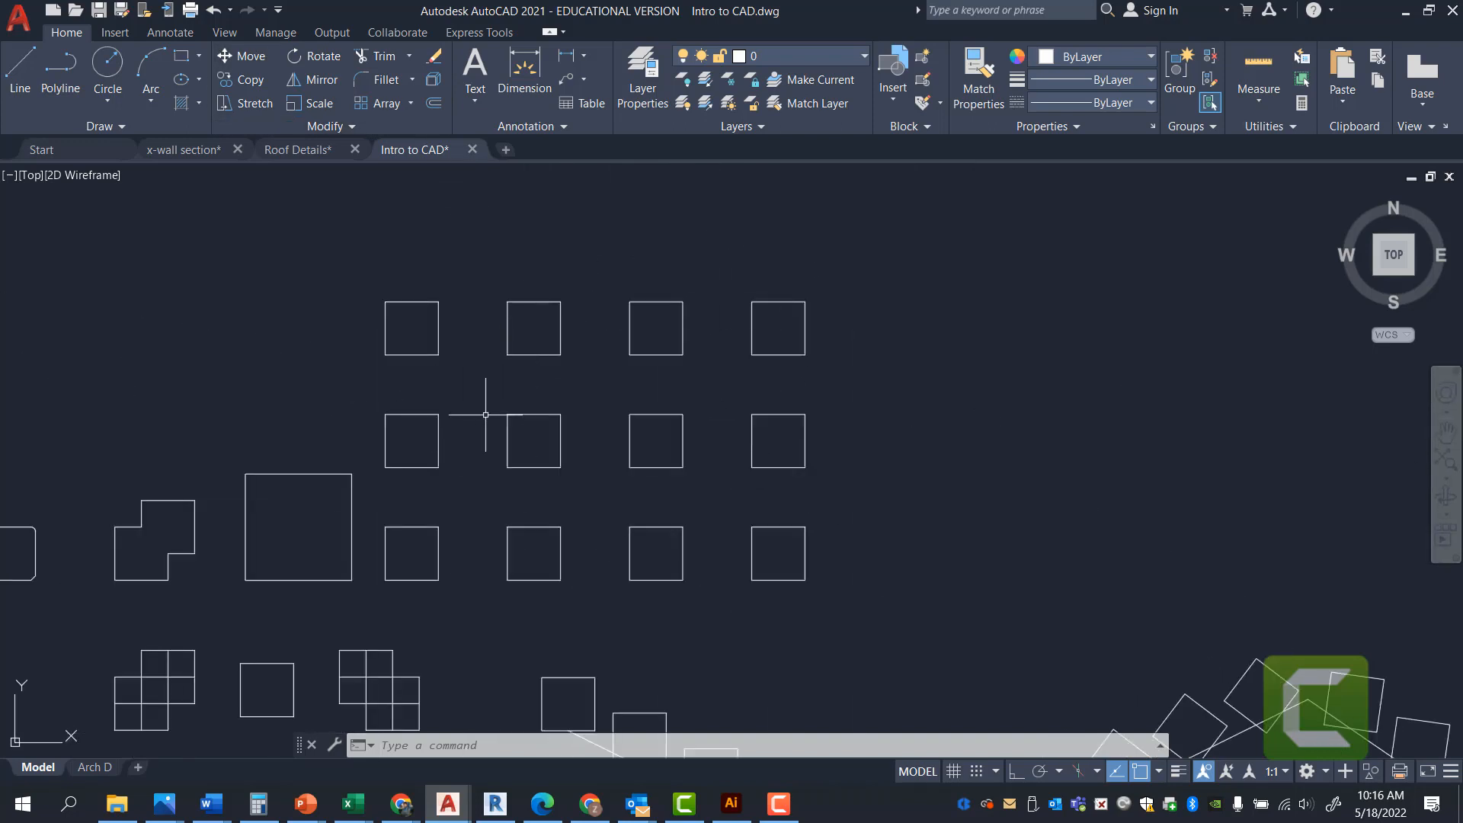
{"action": "left_click", "coordinate": [778, 803]}
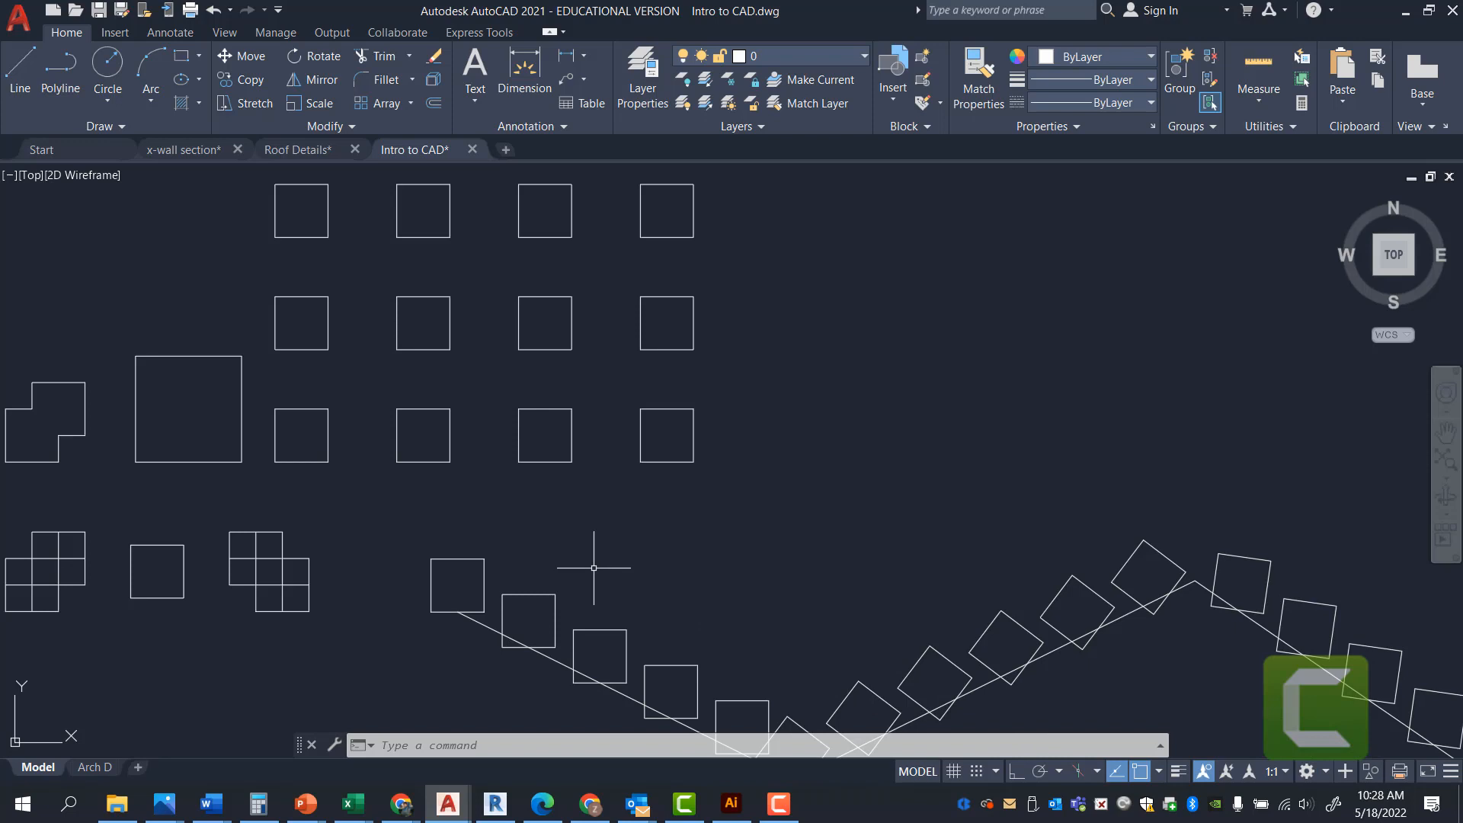
- Copy the inner square of the offset pair once into the empty area to the right of the rectangular array's bottom row
{"action": "scroll", "coordinate": [706, 548], "scroll_direction": "down", "scroll_amount": 2}
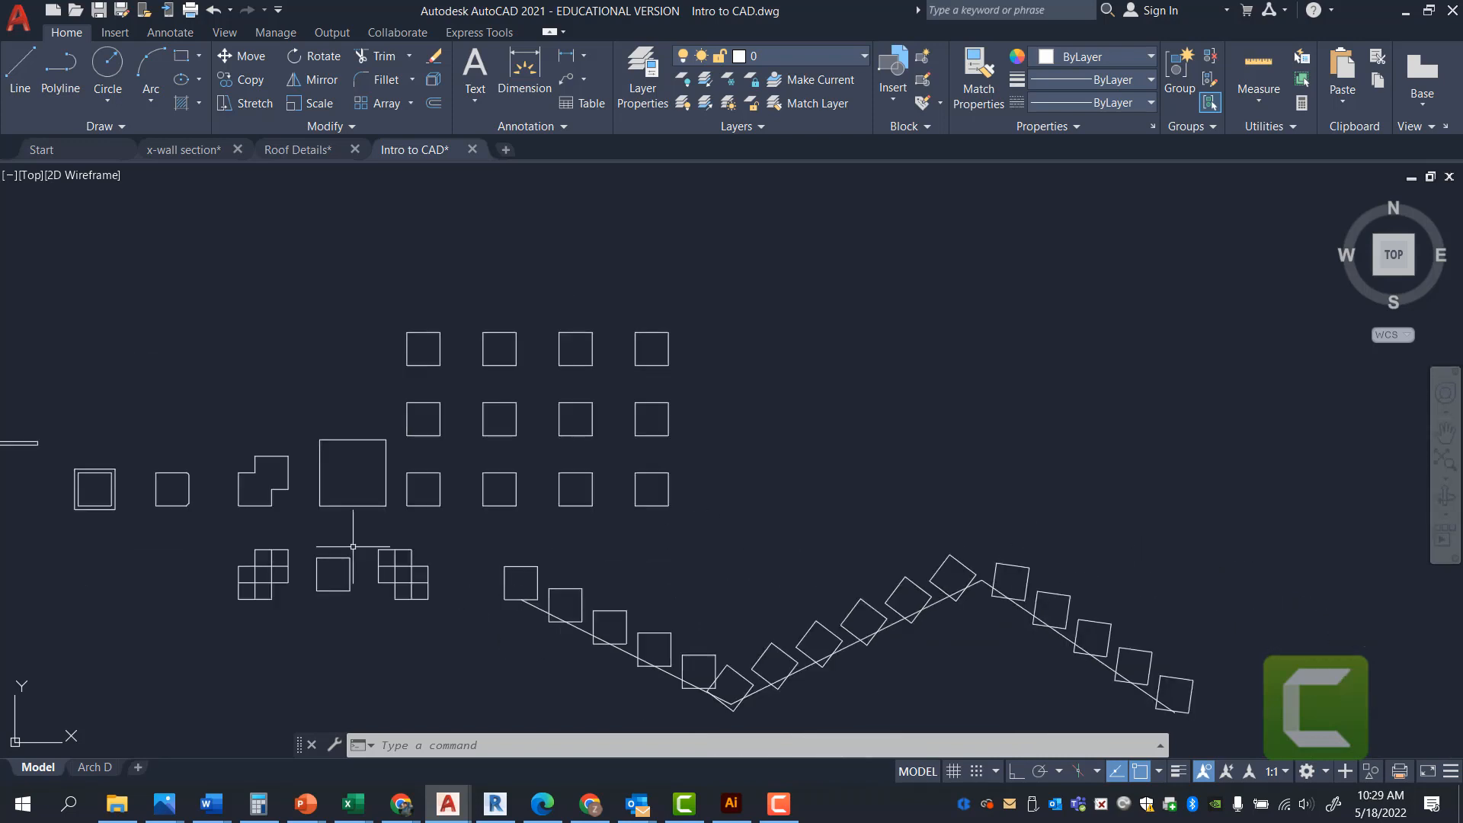
{"action": "scroll", "coordinate": [852, 506], "scroll_direction": "down", "scroll_amount": 2}
{"action": "scroll", "coordinate": [395, 496], "scroll_direction": "up", "scroll_amount": 6}
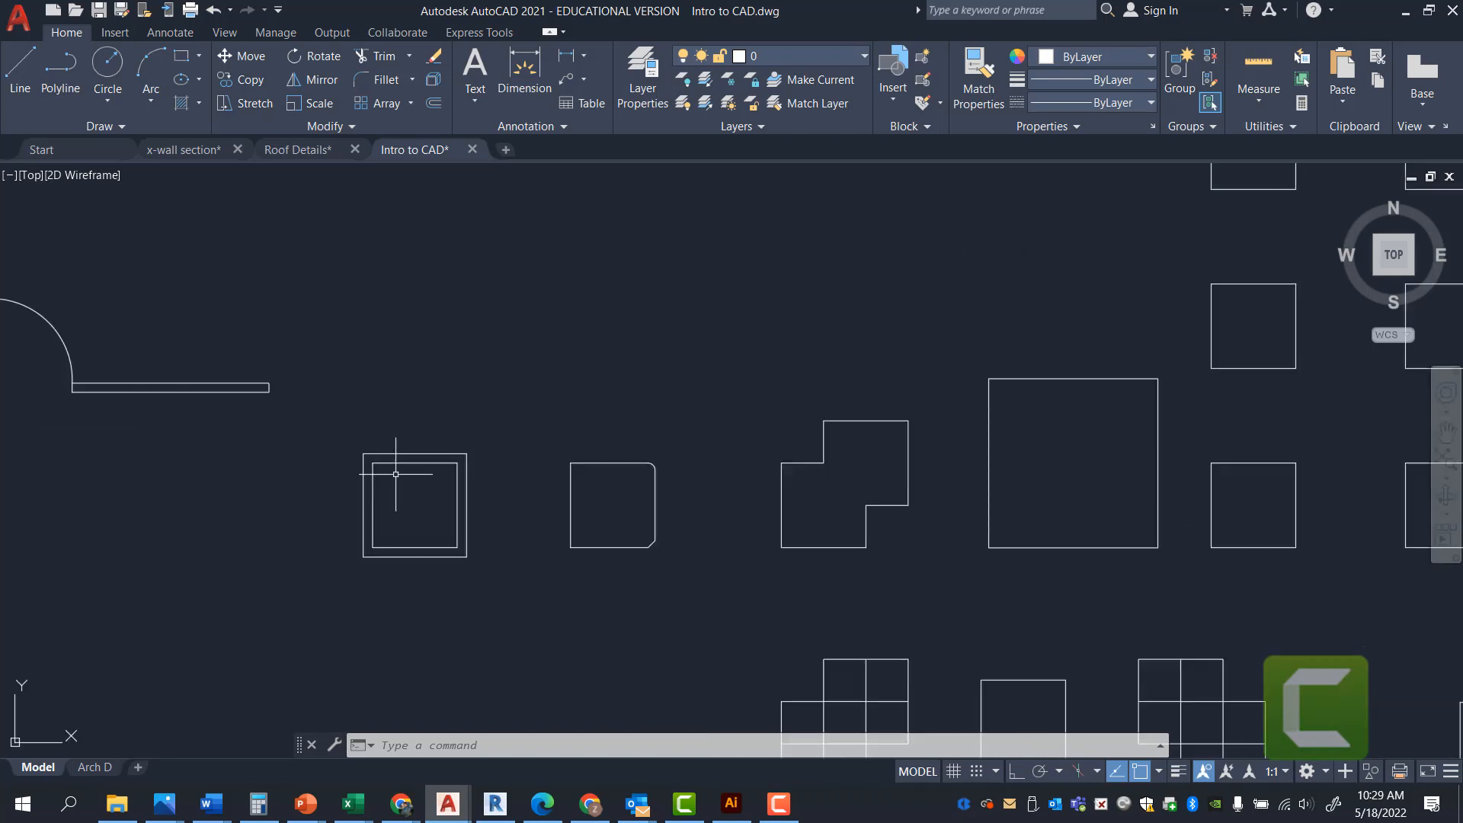
{"action": "left_click", "coordinate": [441, 462]}
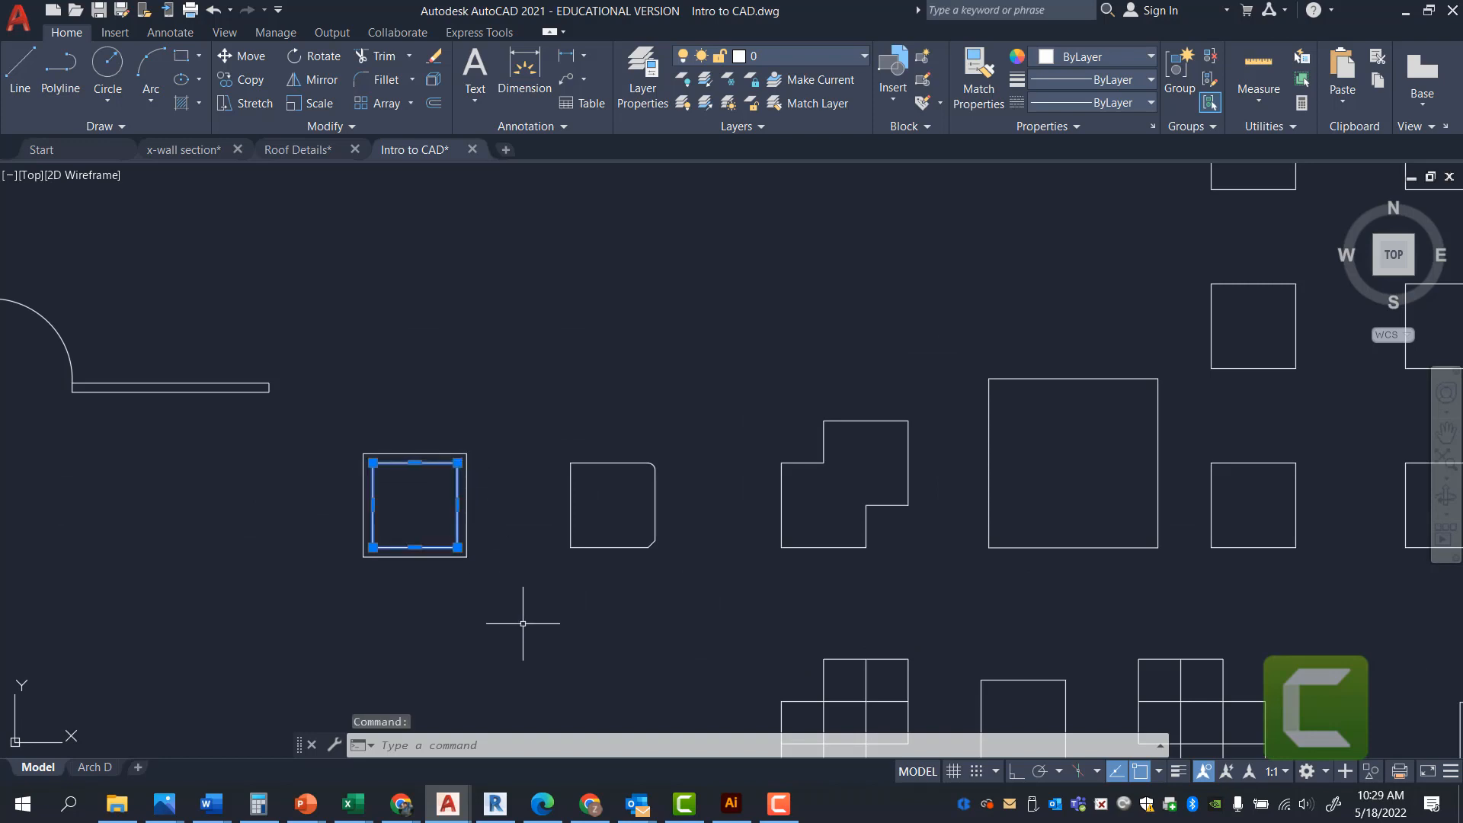
{"action": "type", "text": "CO"}
{"action": "key", "text": "Return"}
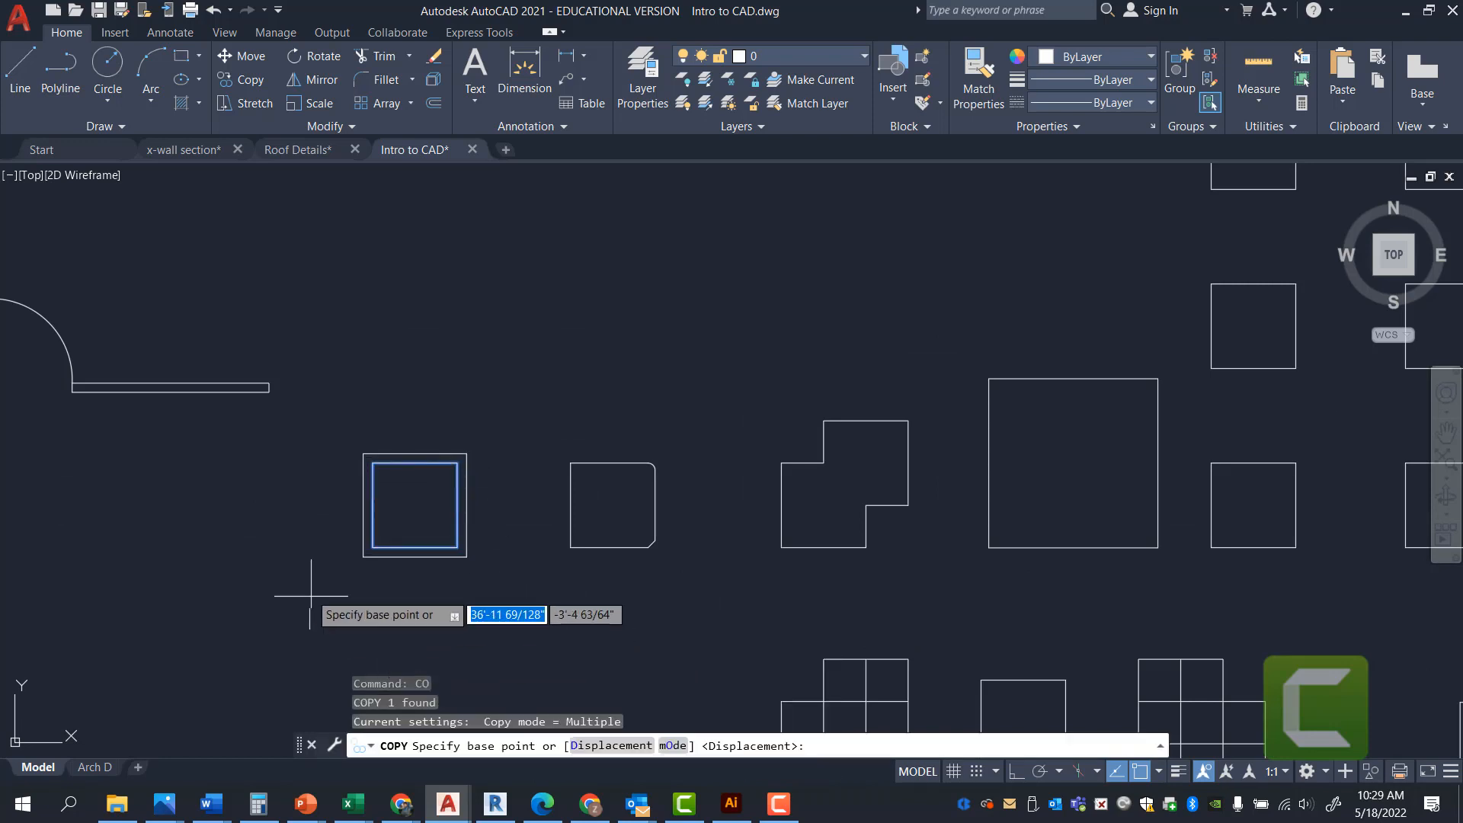
{"action": "left_click", "coordinate": [388, 553]}
{"action": "scroll", "coordinate": [377, 545], "scroll_direction": "down", "scroll_amount": 4}
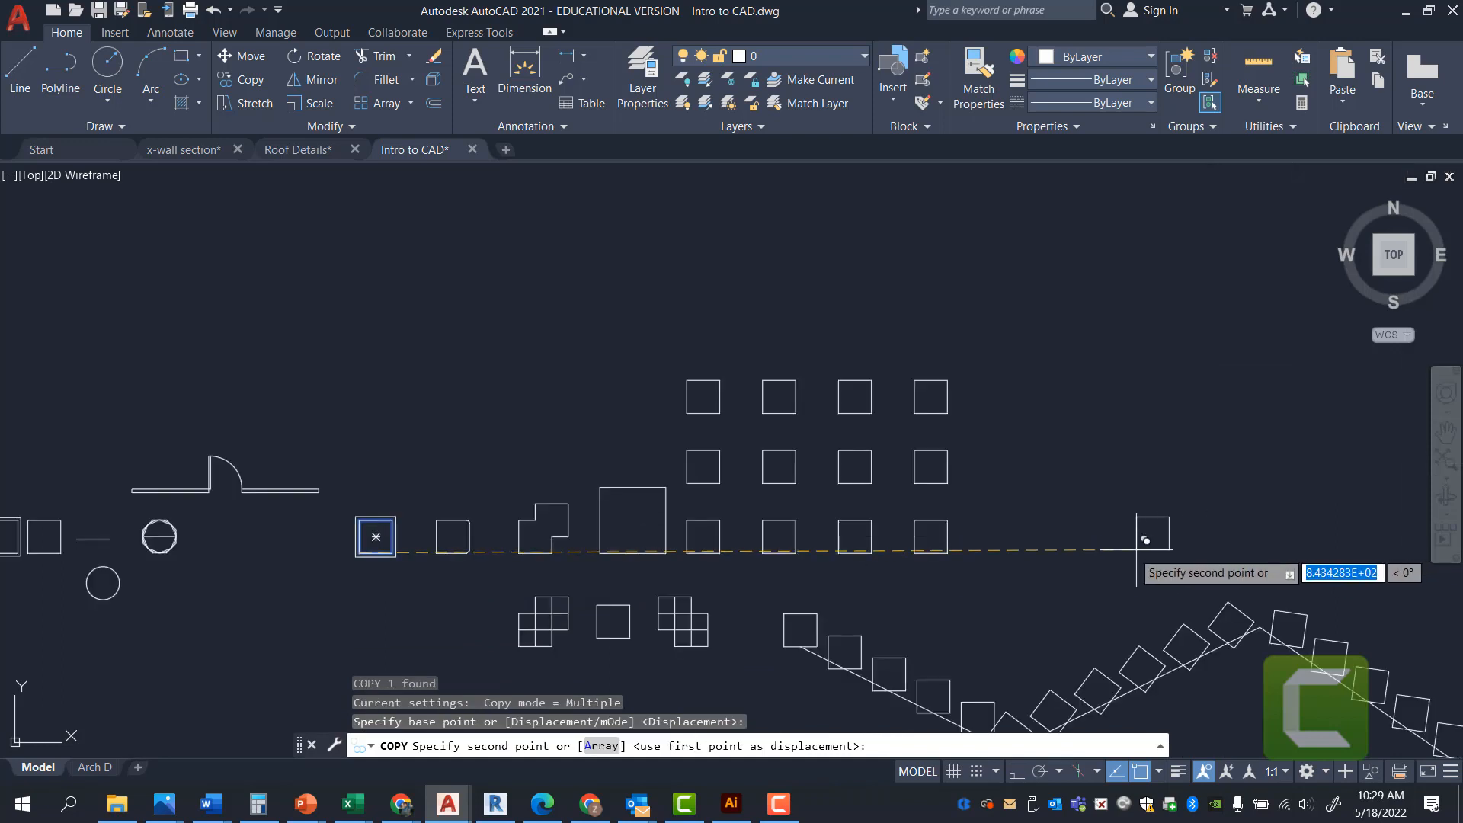
{"action": "left_click", "coordinate": [1086, 540]}
{"action": "key", "text": "Escape"}
{"action": "key", "text": "Escape"}
{"action": "scroll", "coordinate": [1112, 527], "scroll_direction": "up", "scroll_amount": 4}
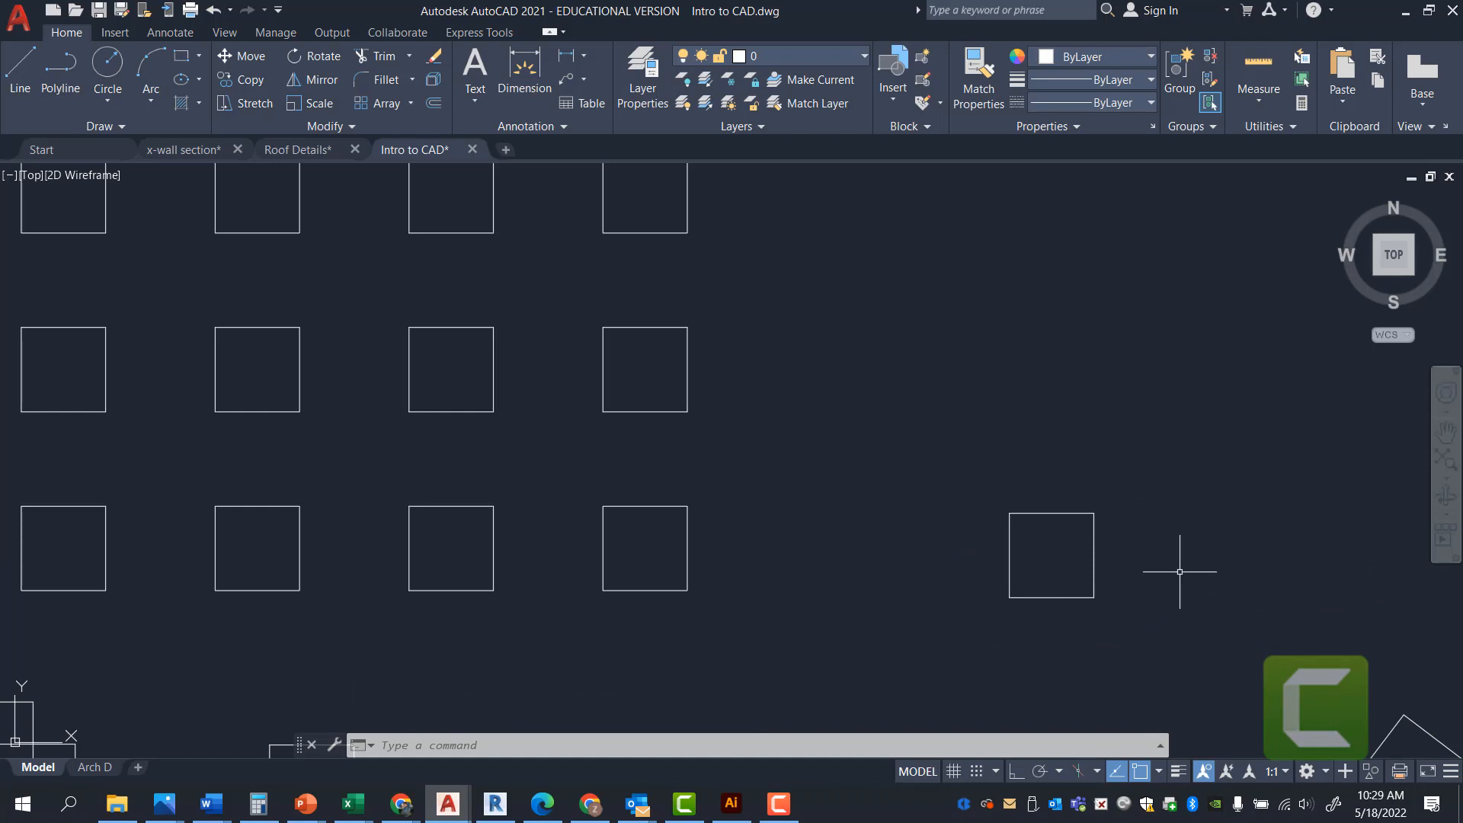
- Rotate the newly copied square 45 degrees about its centre
{"action": "type", "text": "RO"}
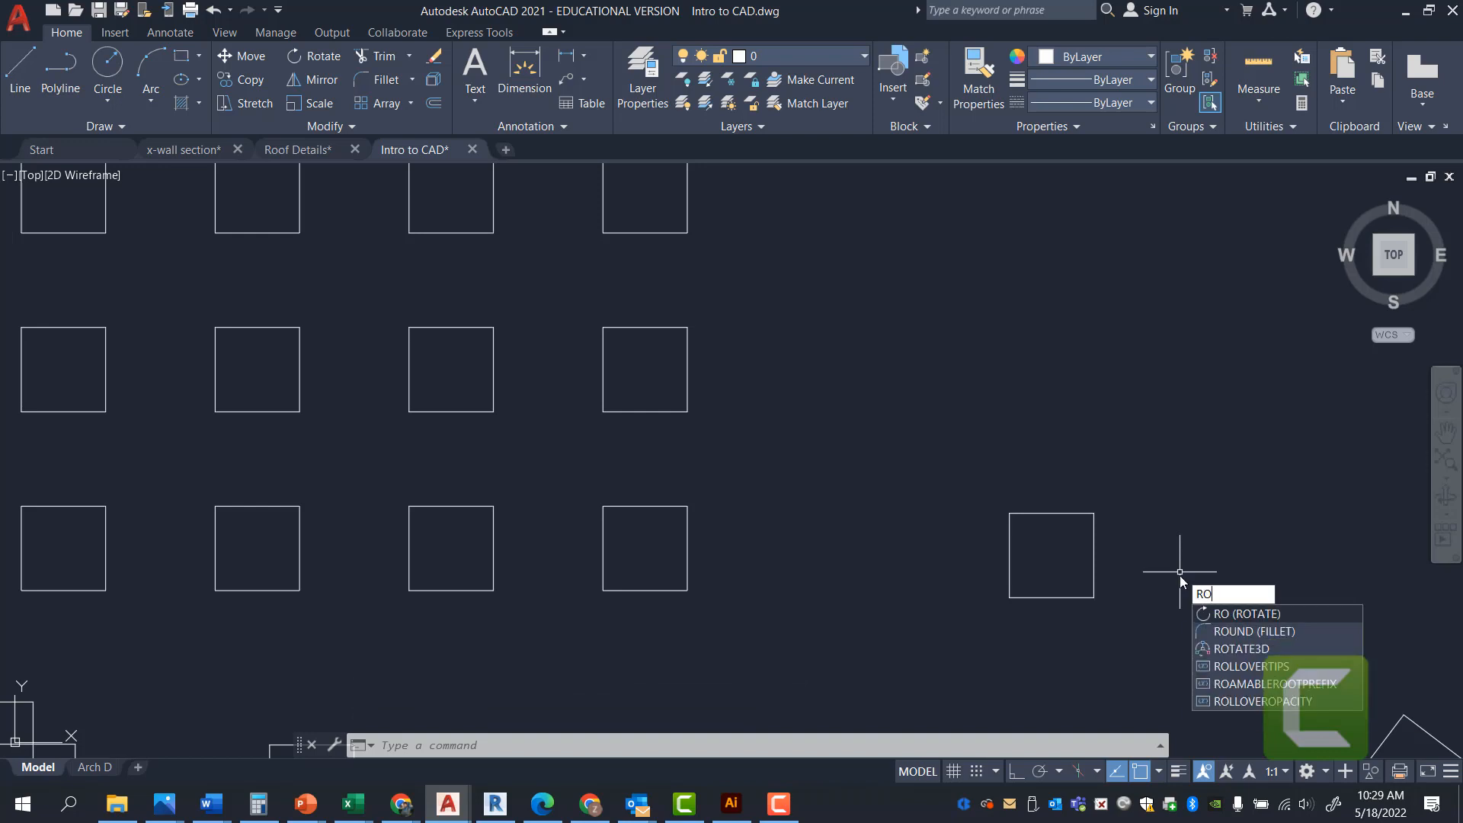
{"action": "key", "text": "Return"}
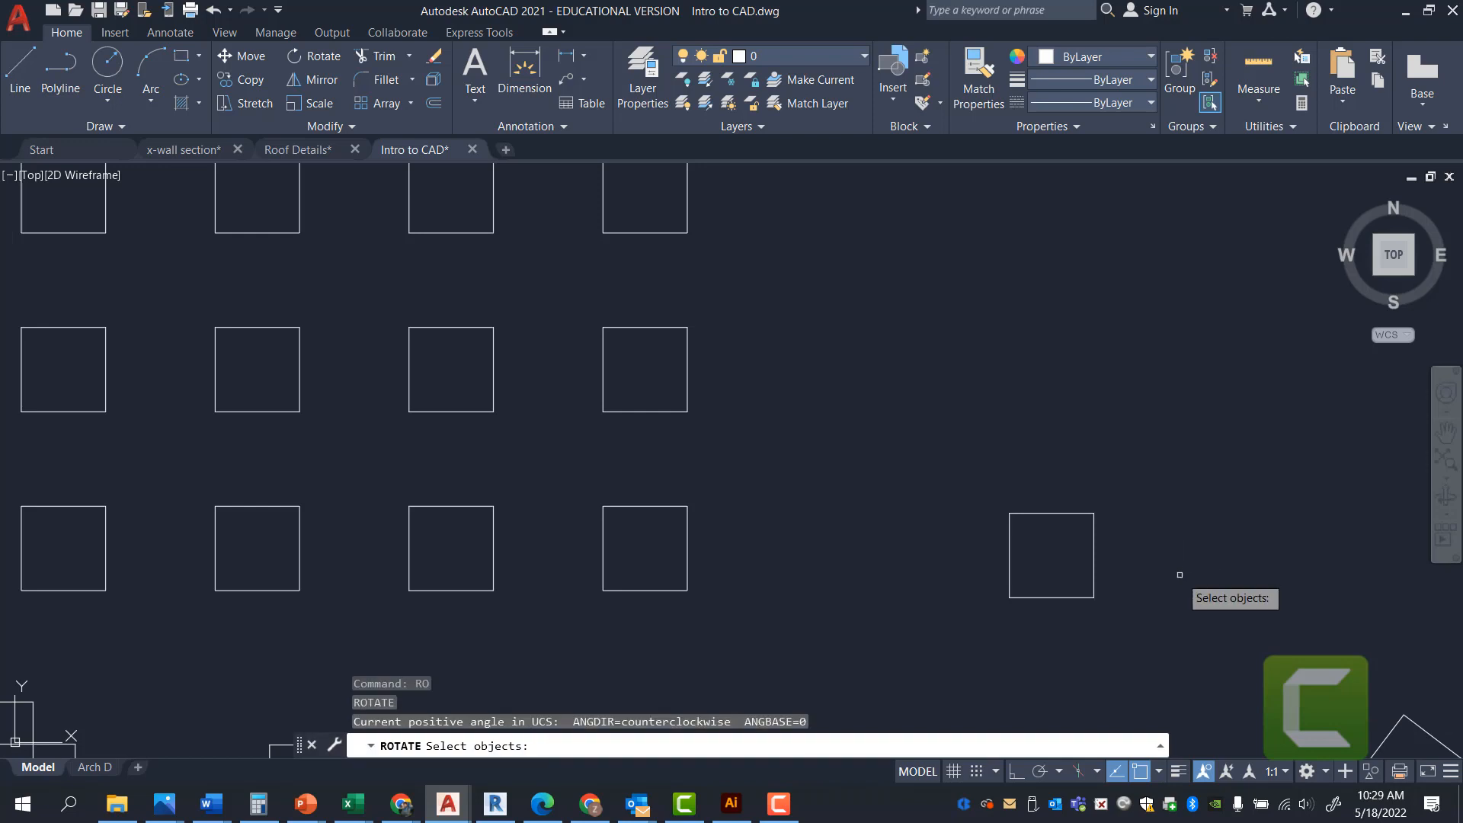
{"action": "left_click", "coordinate": [1094, 518]}
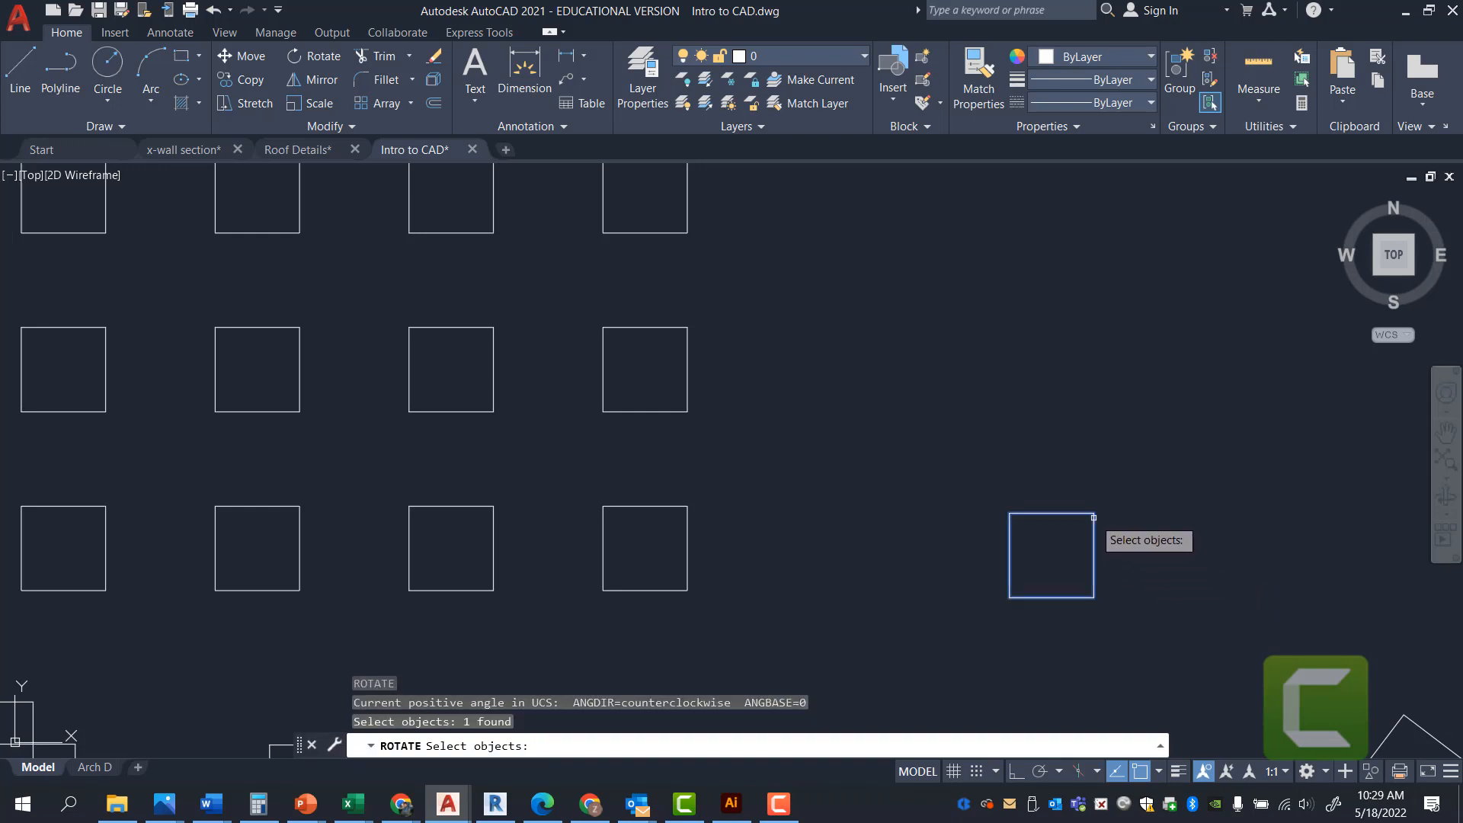
{"action": "key", "text": "Return"}
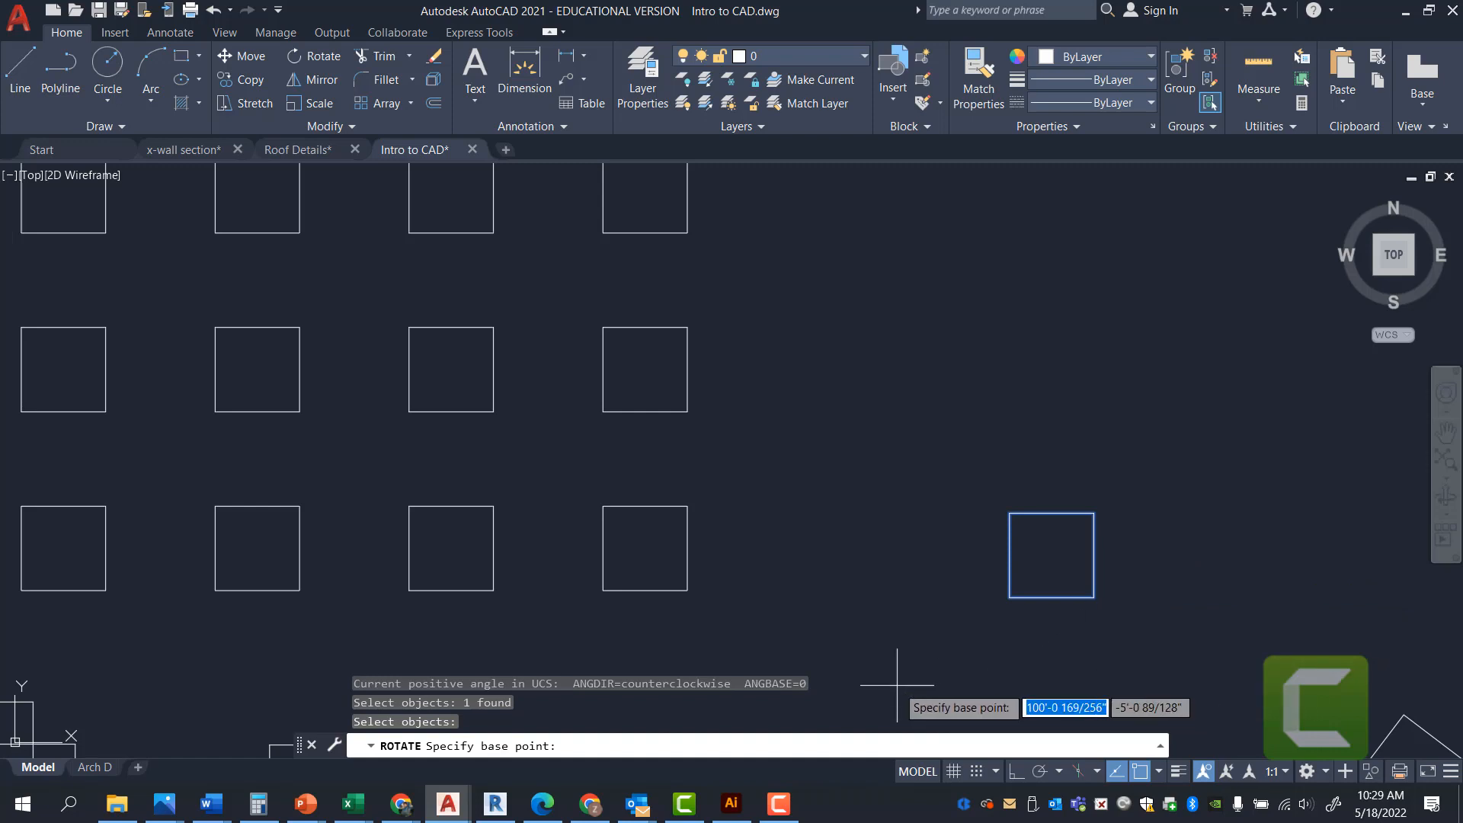
{"action": "scroll", "coordinate": [1173, 523], "scroll_direction": "up", "scroll_amount": 2}
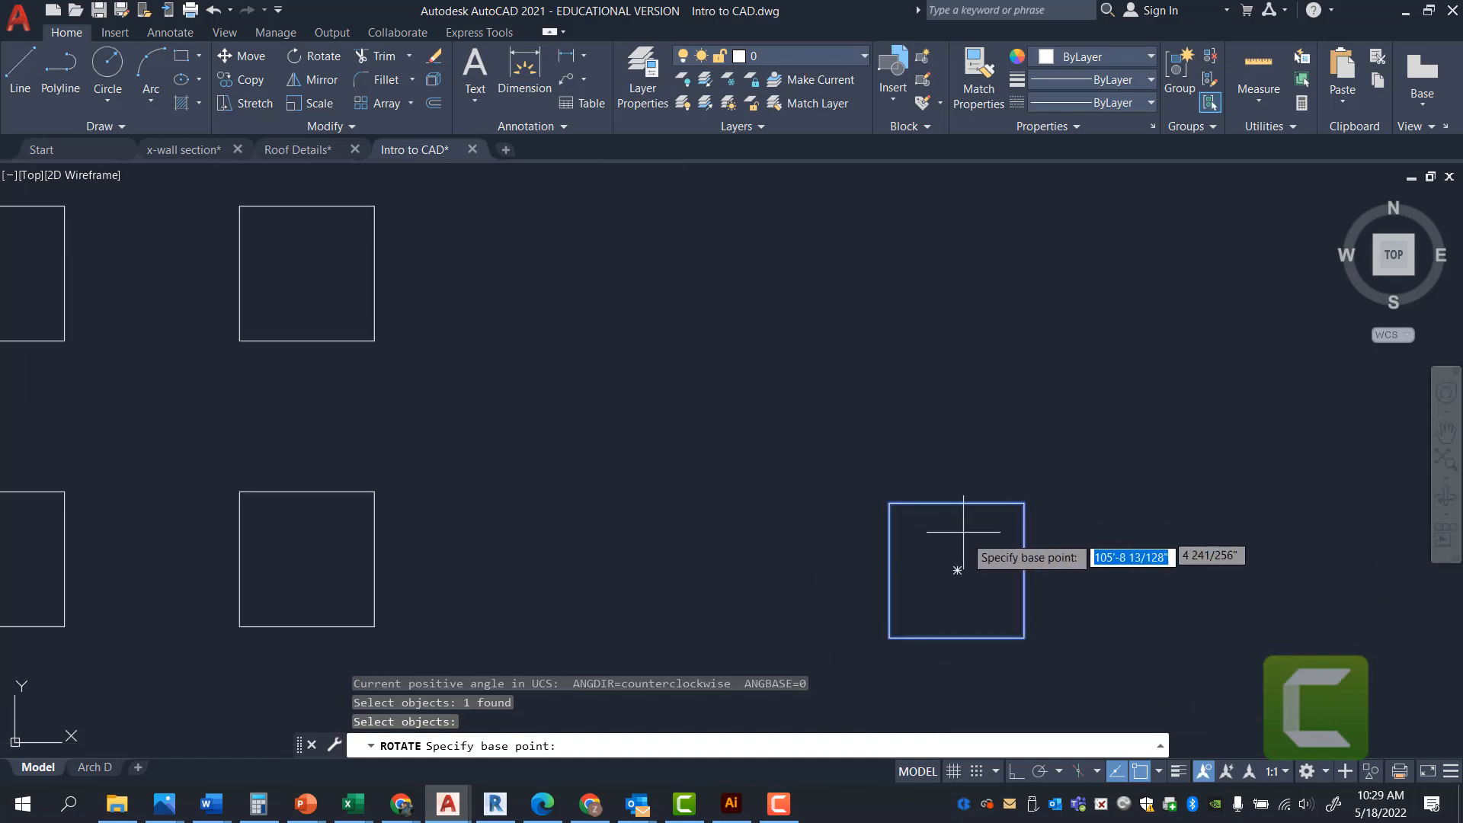
{"action": "left_click", "coordinate": [957, 570]}
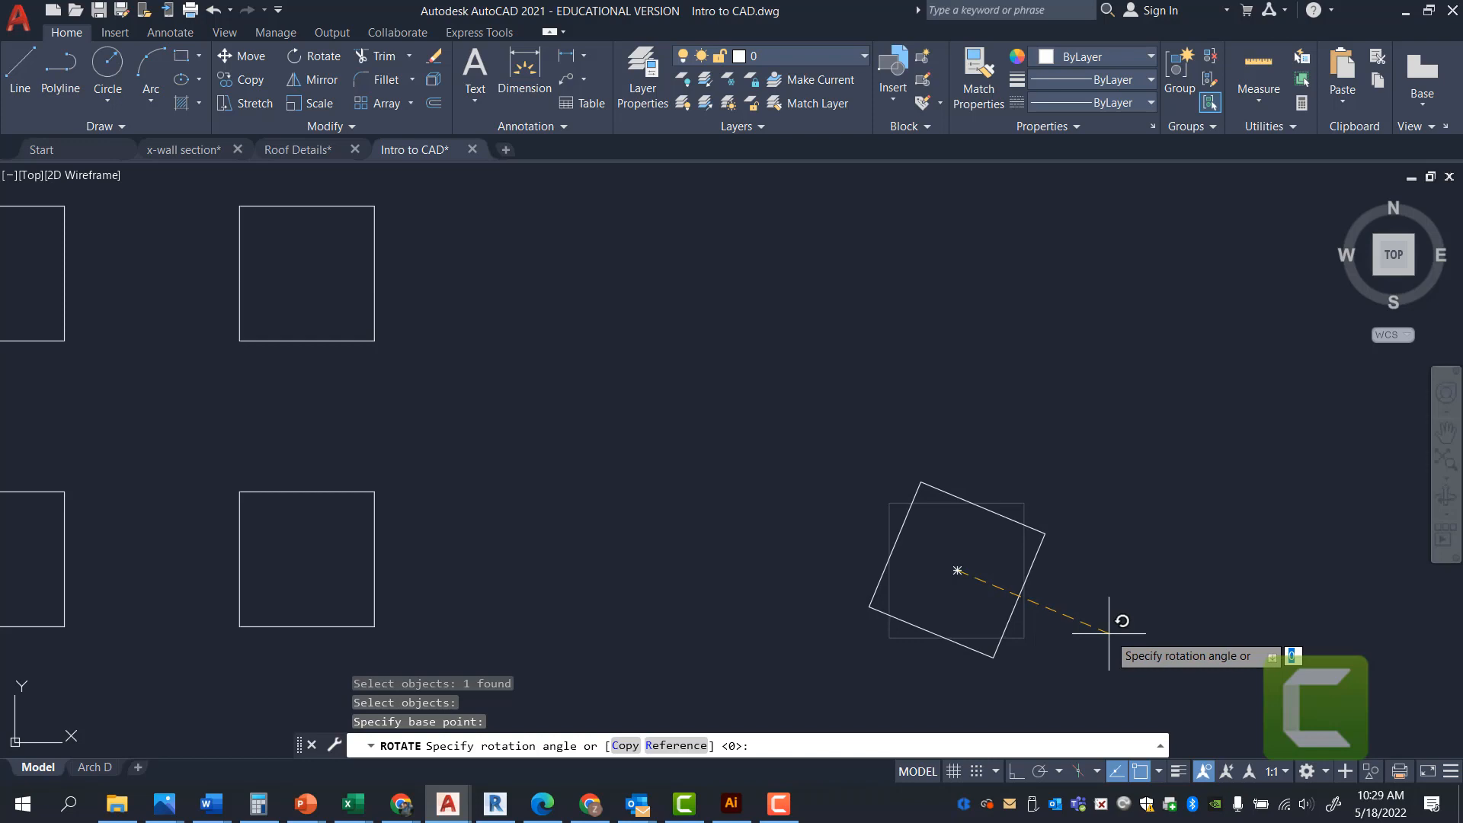
{"action": "key", "text": "Return"}
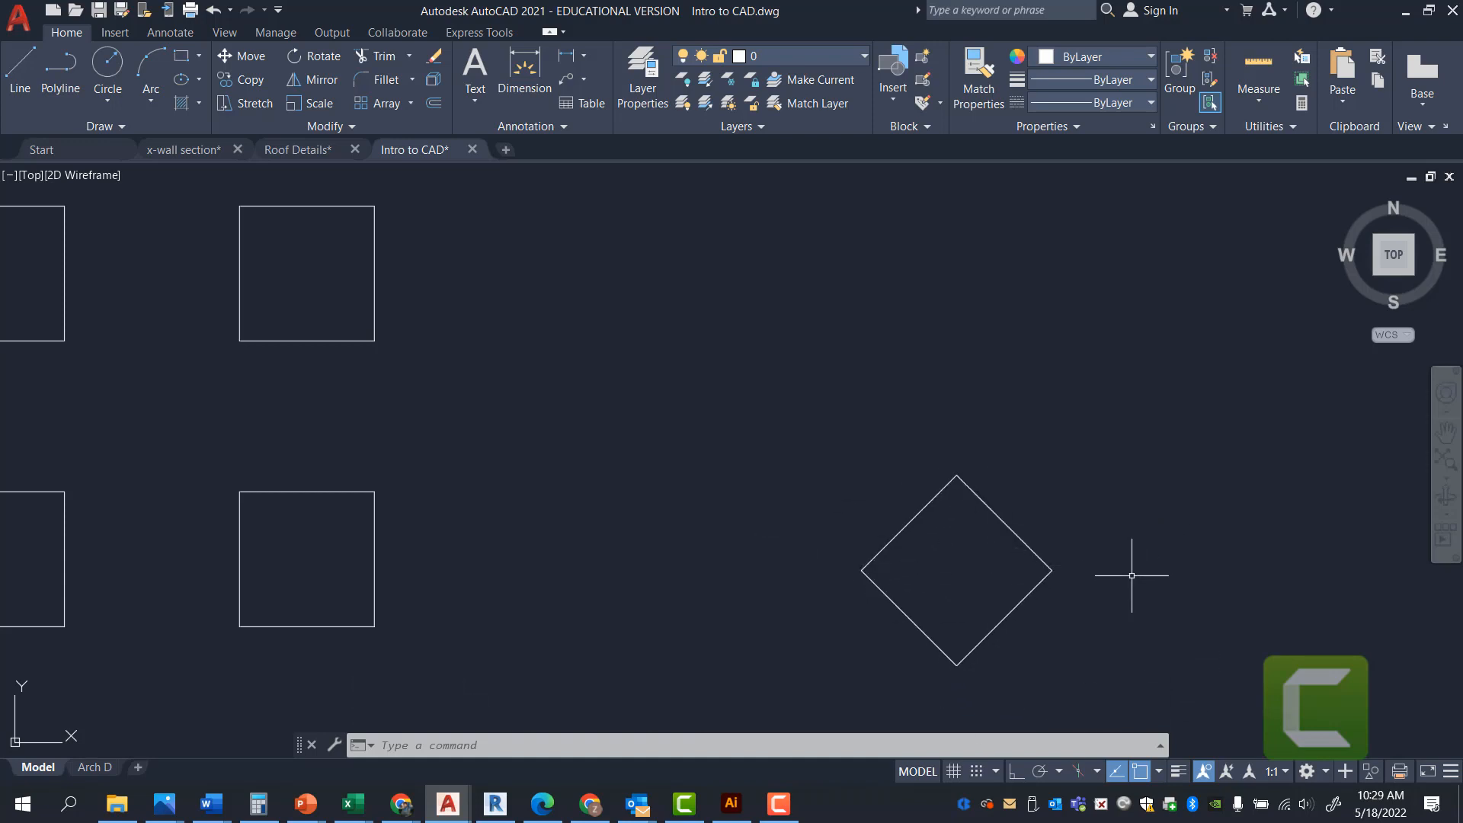
{"action": "scroll", "coordinate": [1109, 531], "scroll_direction": "down", "scroll_amount": 2}
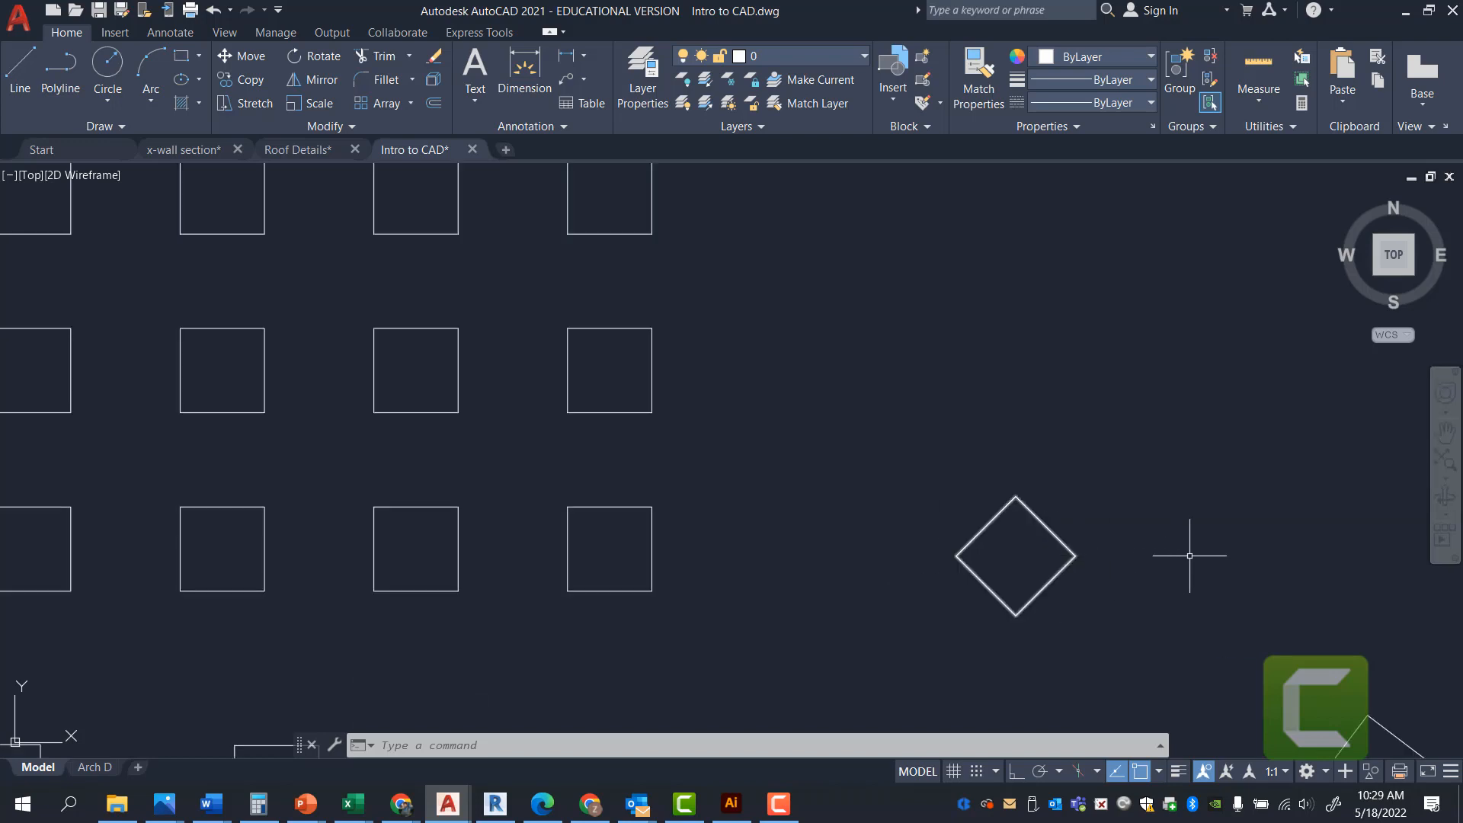
- Draw a wide, low rectangle to the right of the rotated square, its upper-left corner level with the square's right corner
{"action": "type", "text": "rec"}
{"action": "key", "text": "Return"}
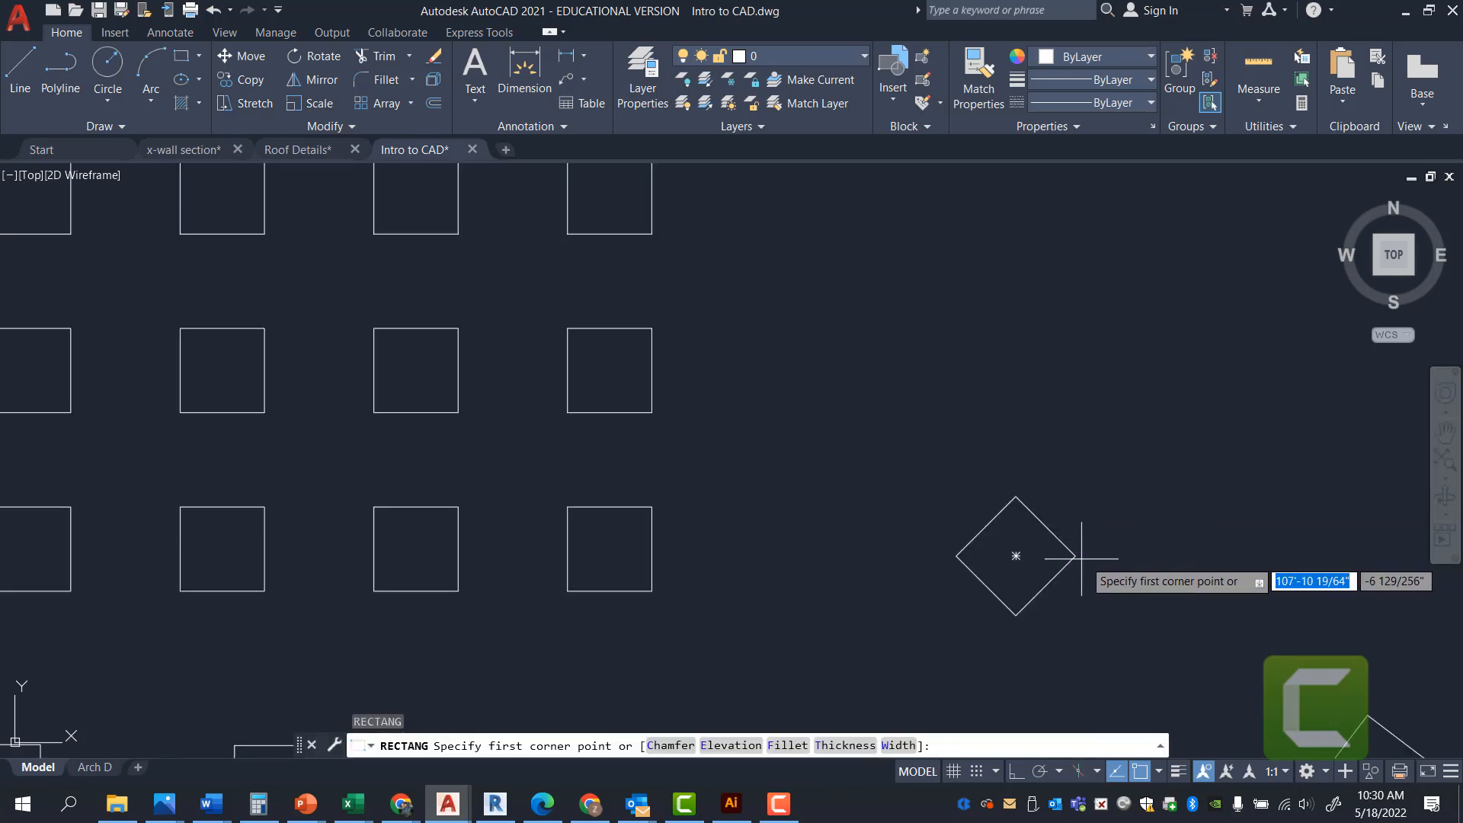
{"action": "left_click", "coordinate": [1137, 556]}
{"action": "left_click", "coordinate": [1358, 615]}
{"action": "key", "text": "Escape"}
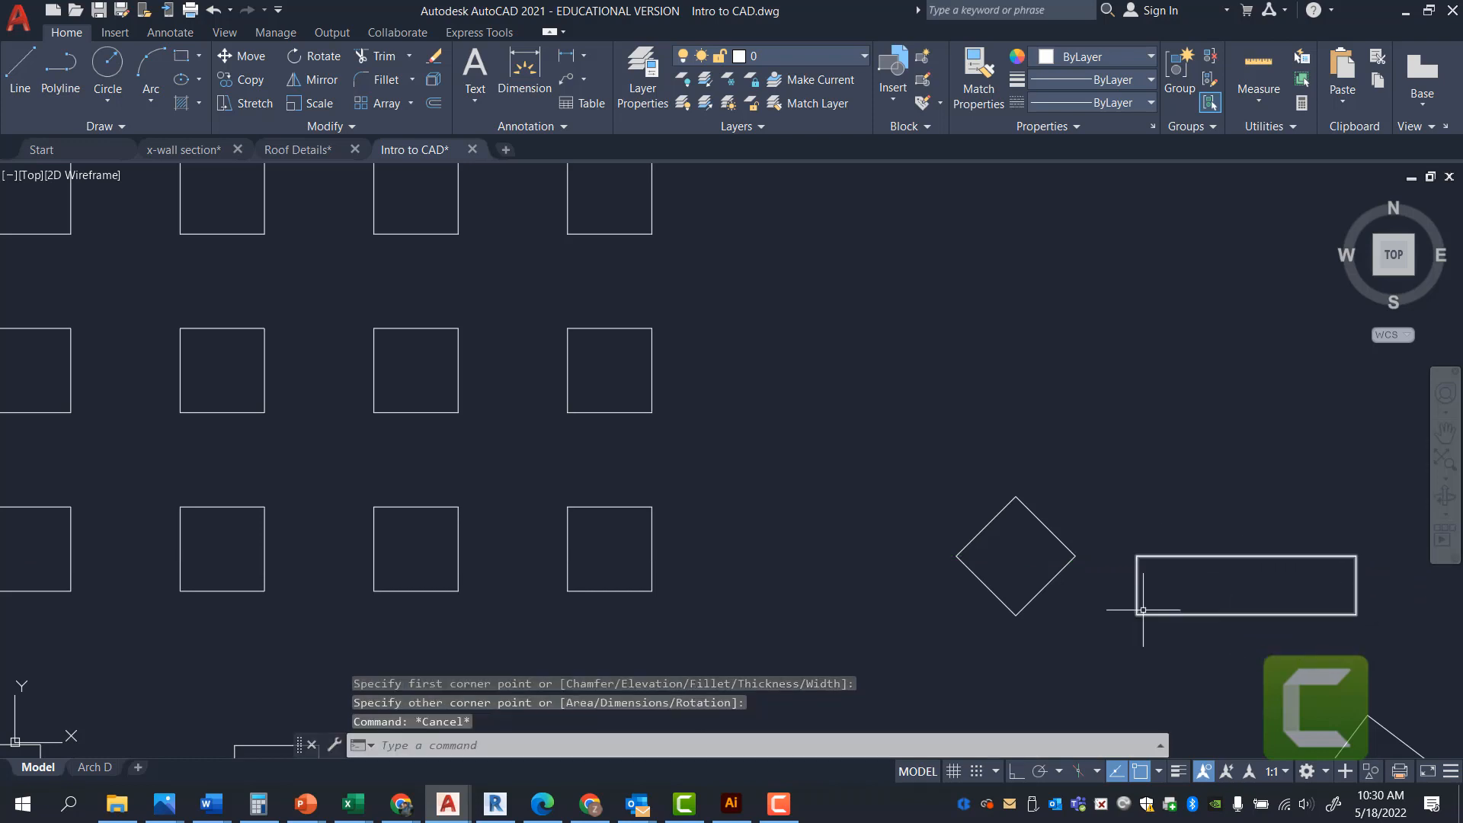
{"action": "key", "text": "Escape"}
- Move the rotated square from its right corner to the upper-left corner of the new rectangle
{"action": "scroll", "coordinate": [1137, 583], "scroll_direction": "up", "scroll_amount": 2}
{"action": "left_click", "coordinate": [1049, 567]}
{"action": "left_click", "coordinate": [906, 459]}
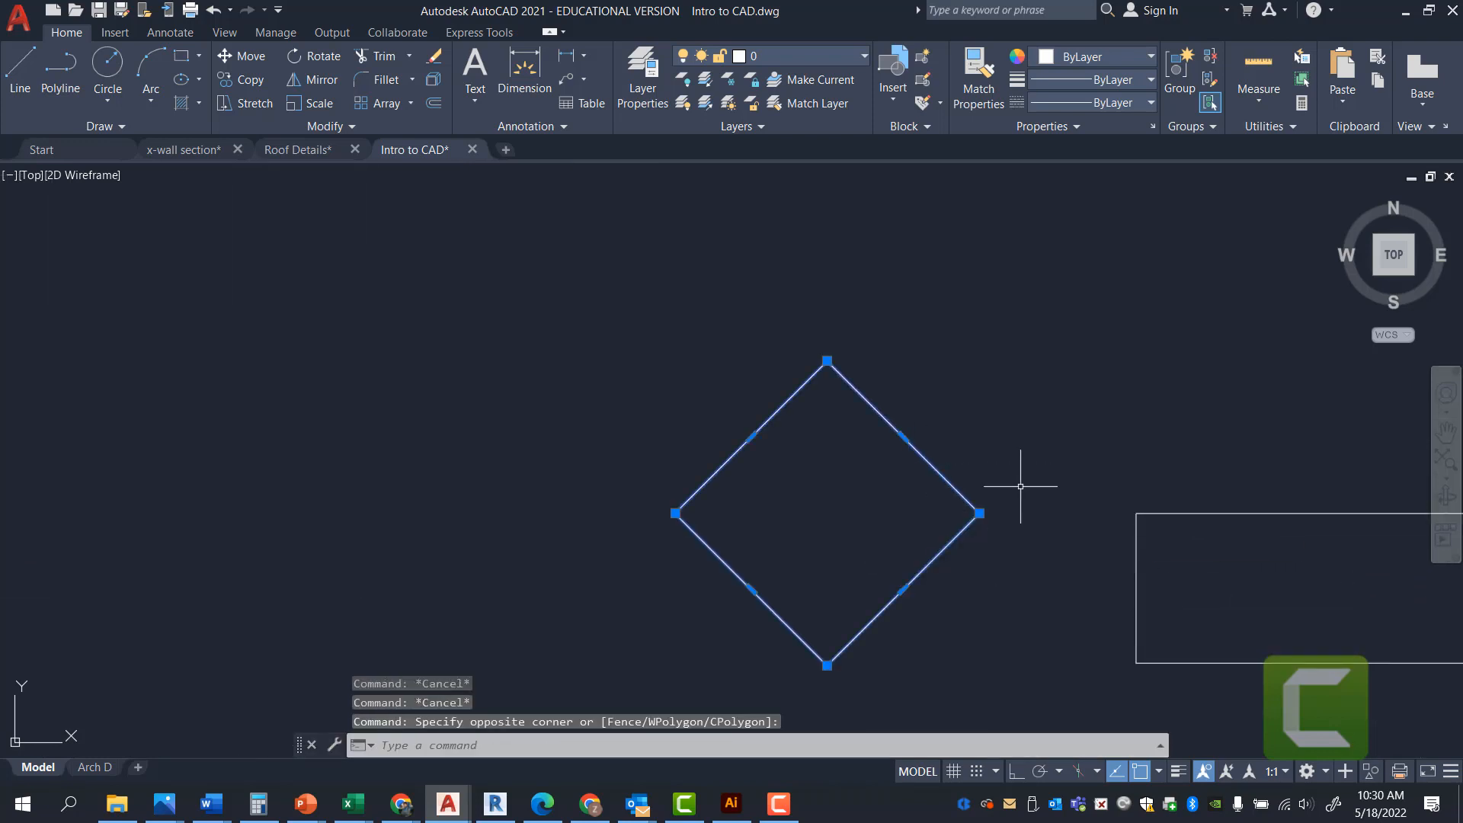
{"action": "scroll", "coordinate": [1114, 484], "scroll_direction": "up", "scroll_amount": 2}
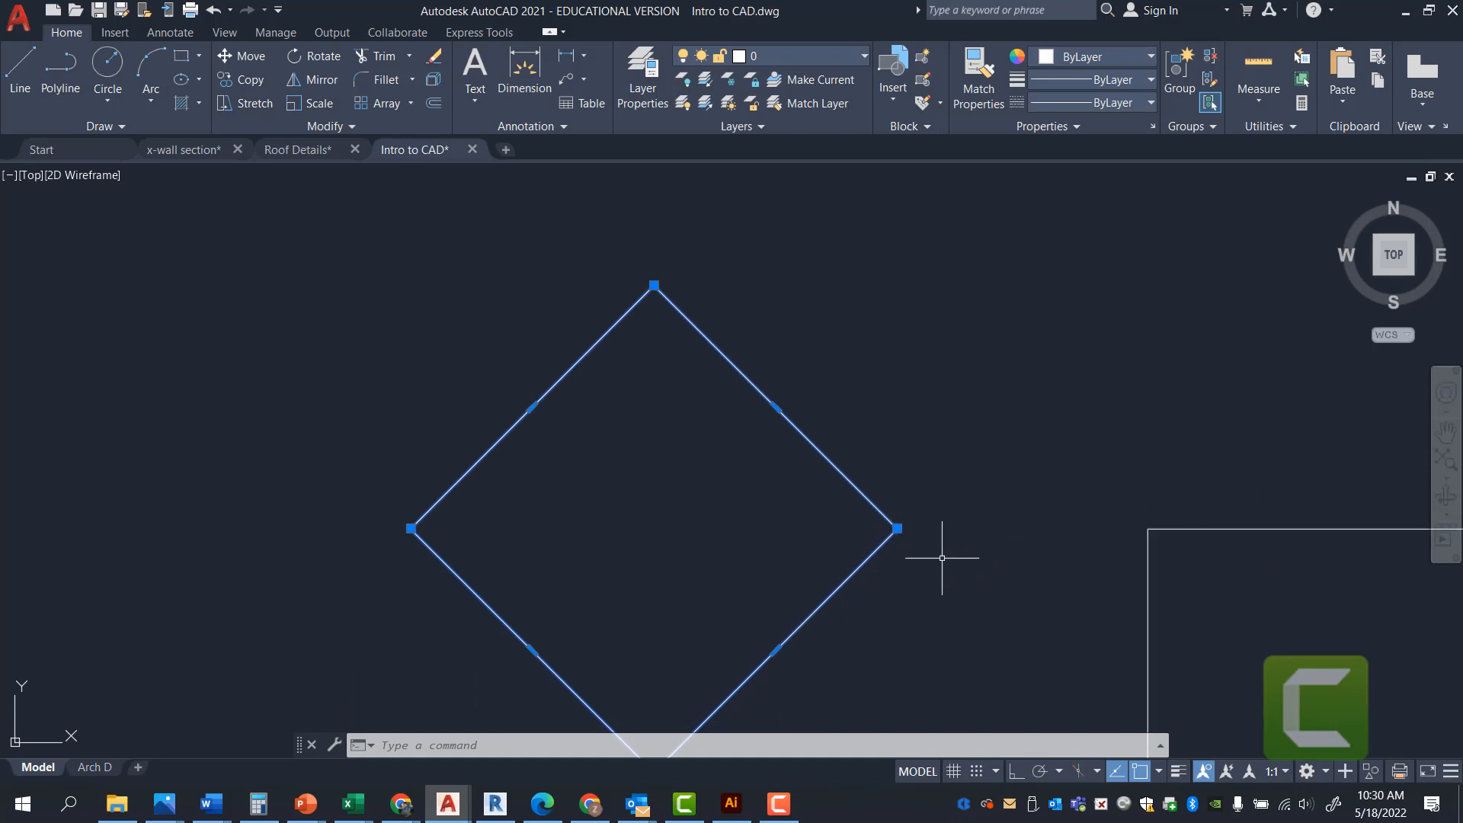
{"action": "type", "text": "m"}
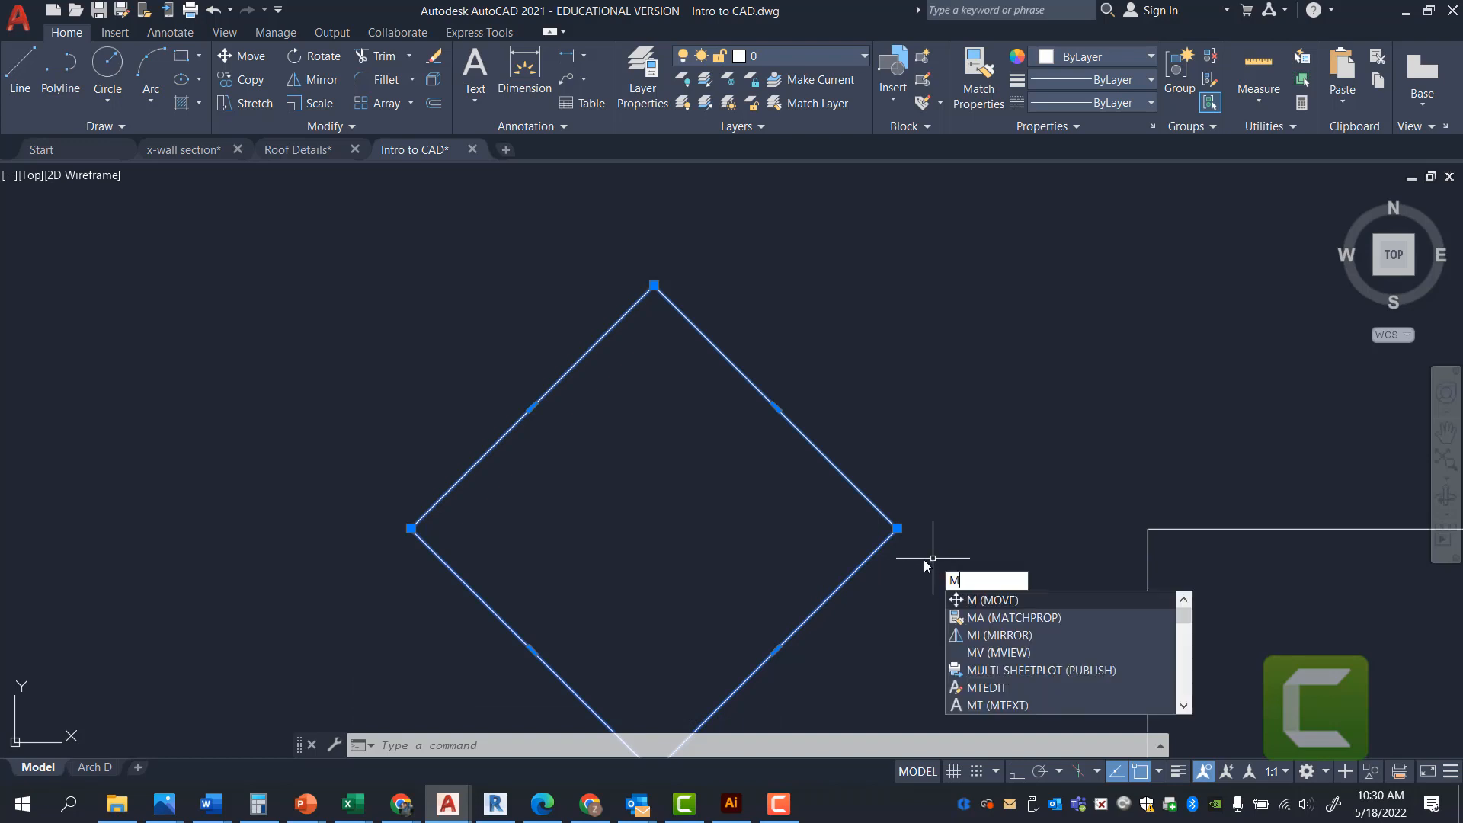
{"action": "key", "text": "Return"}
{"action": "left_click", "coordinate": [898, 529]}
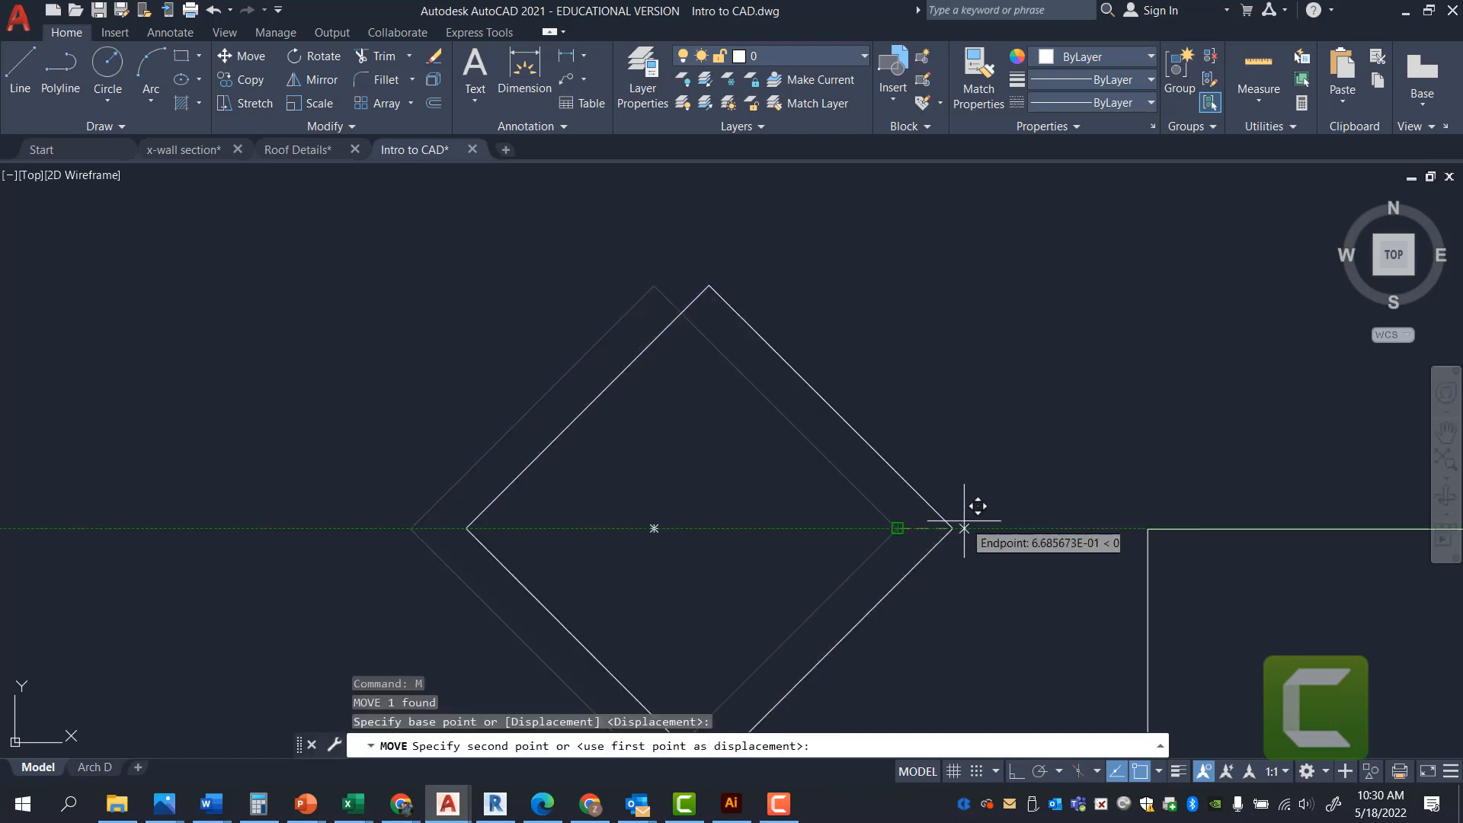
{"action": "left_click", "coordinate": [1147, 528]}
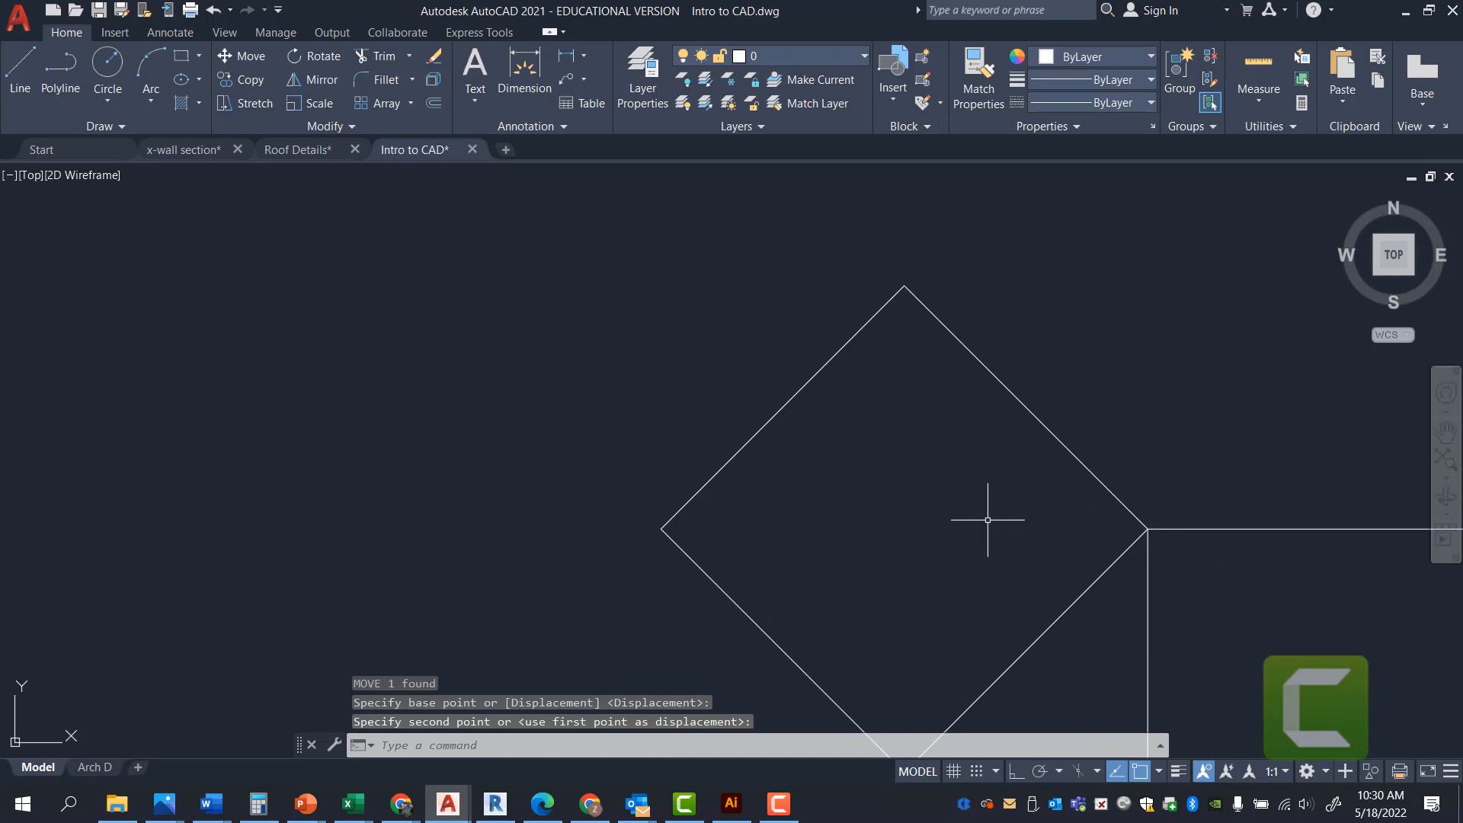
- Rotate the square about the shared corner using its lower-right edge as the reference, aligning that edge horizontally at 180° with Ortho on
{"action": "left_click", "coordinate": [1041, 636]}
{"action": "type", "text": "ro"}
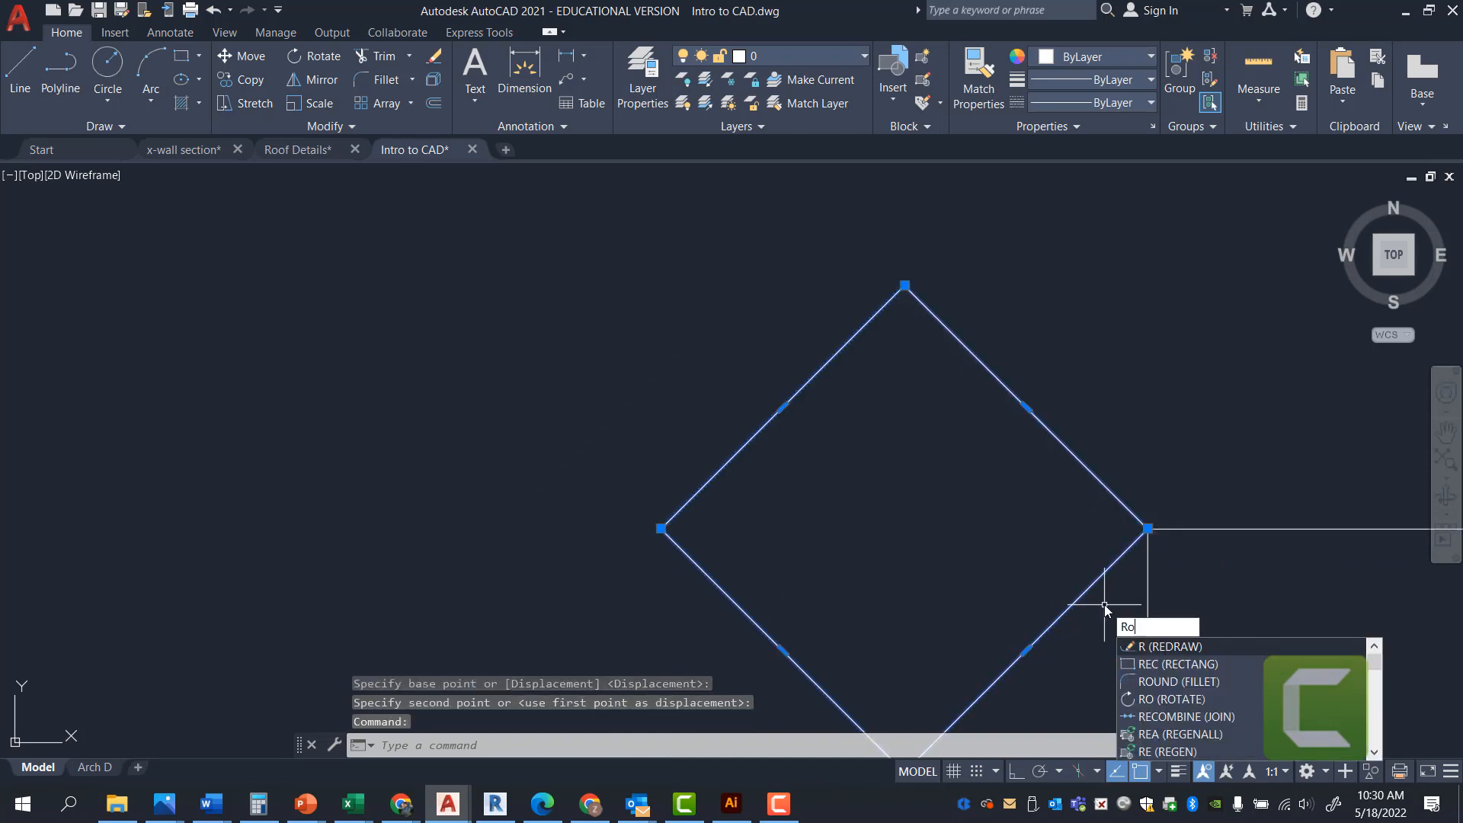
{"action": "key", "text": "Return"}
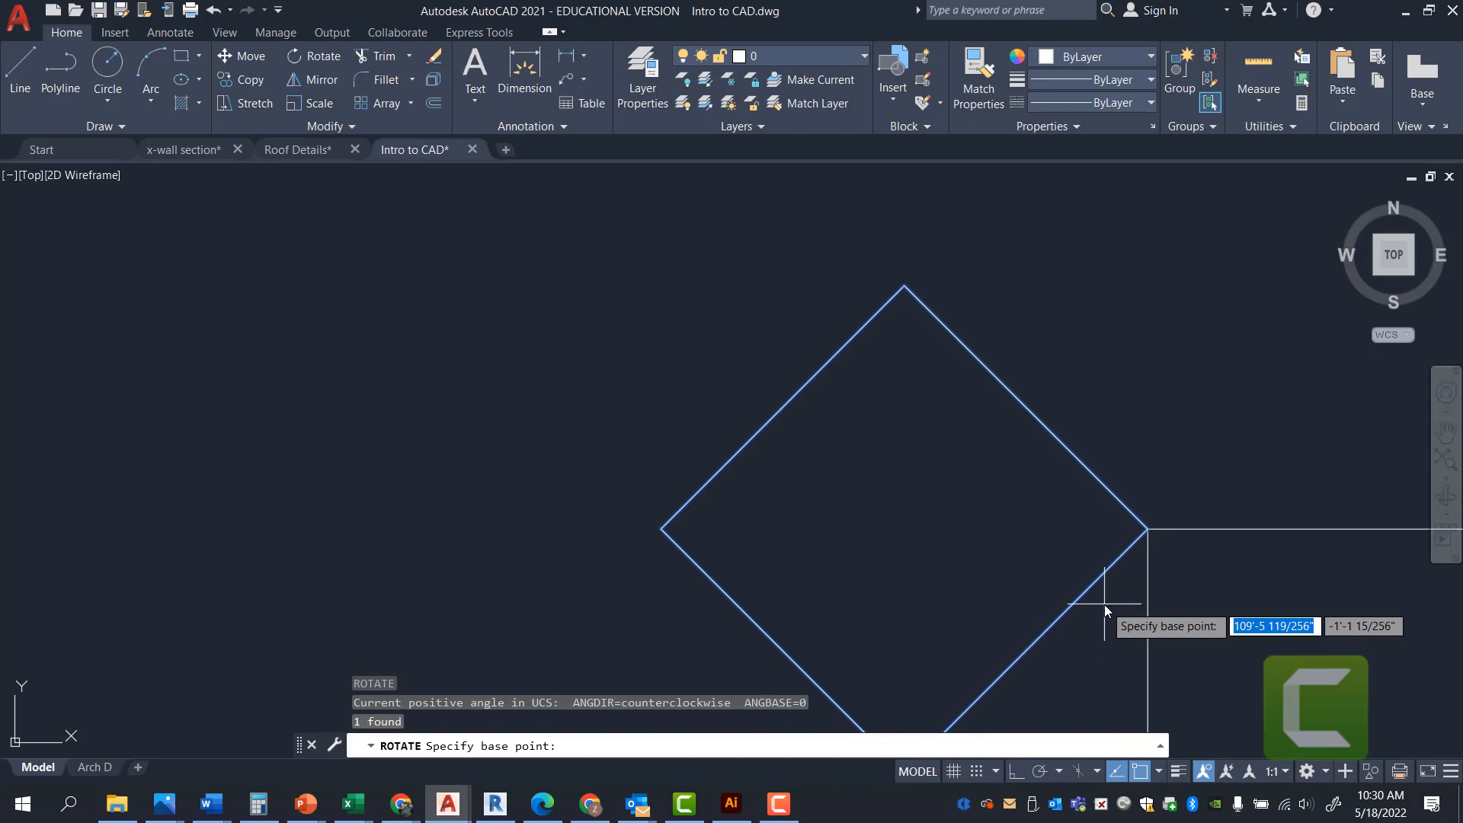
{"action": "left_click", "coordinate": [1147, 528]}
{"action": "scroll", "coordinate": [1209, 459], "scroll_direction": "down", "scroll_amount": 2}
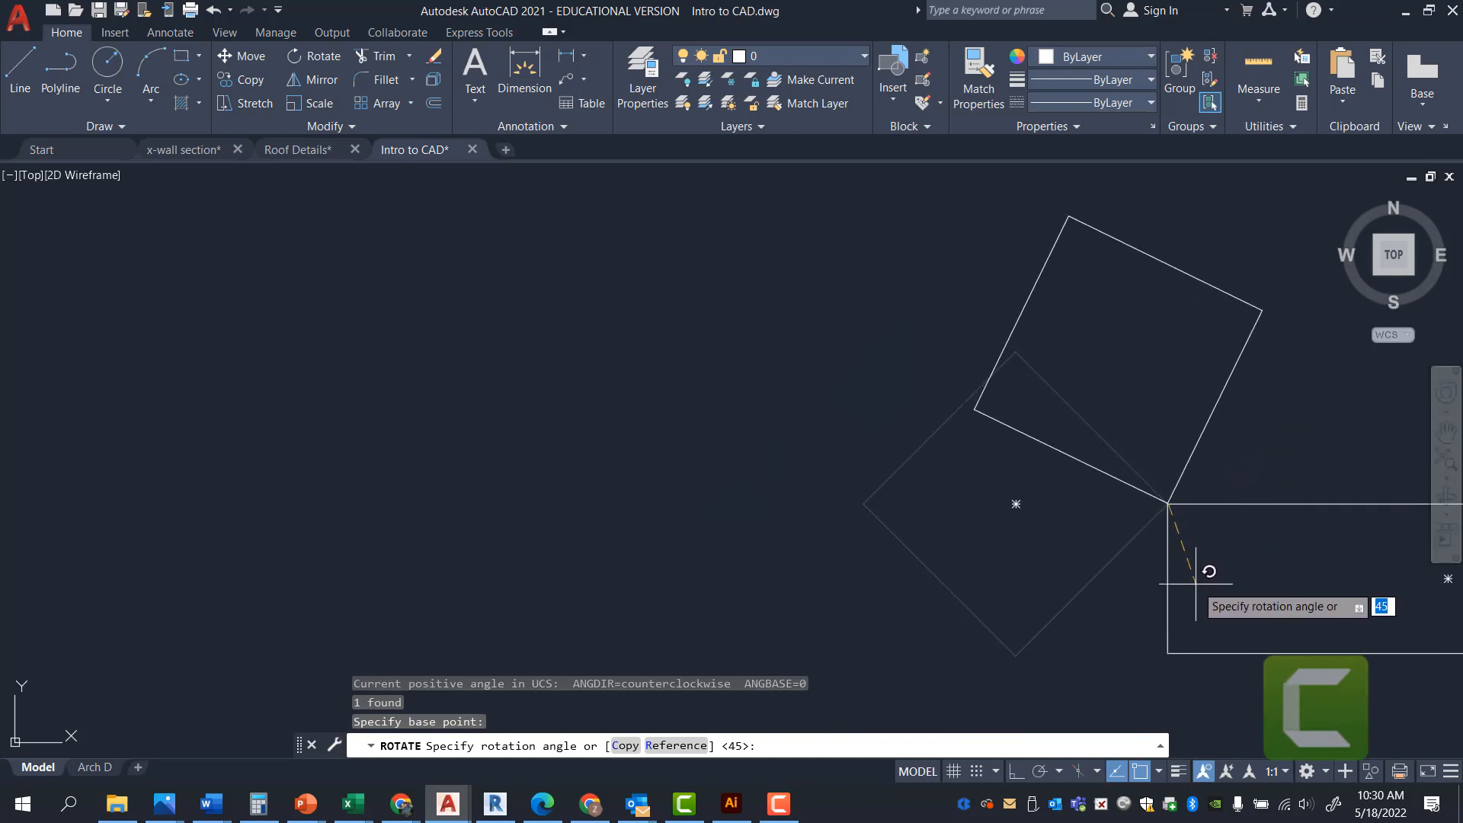
{"action": "type", "text": "r"}
{"action": "key", "text": "Return"}
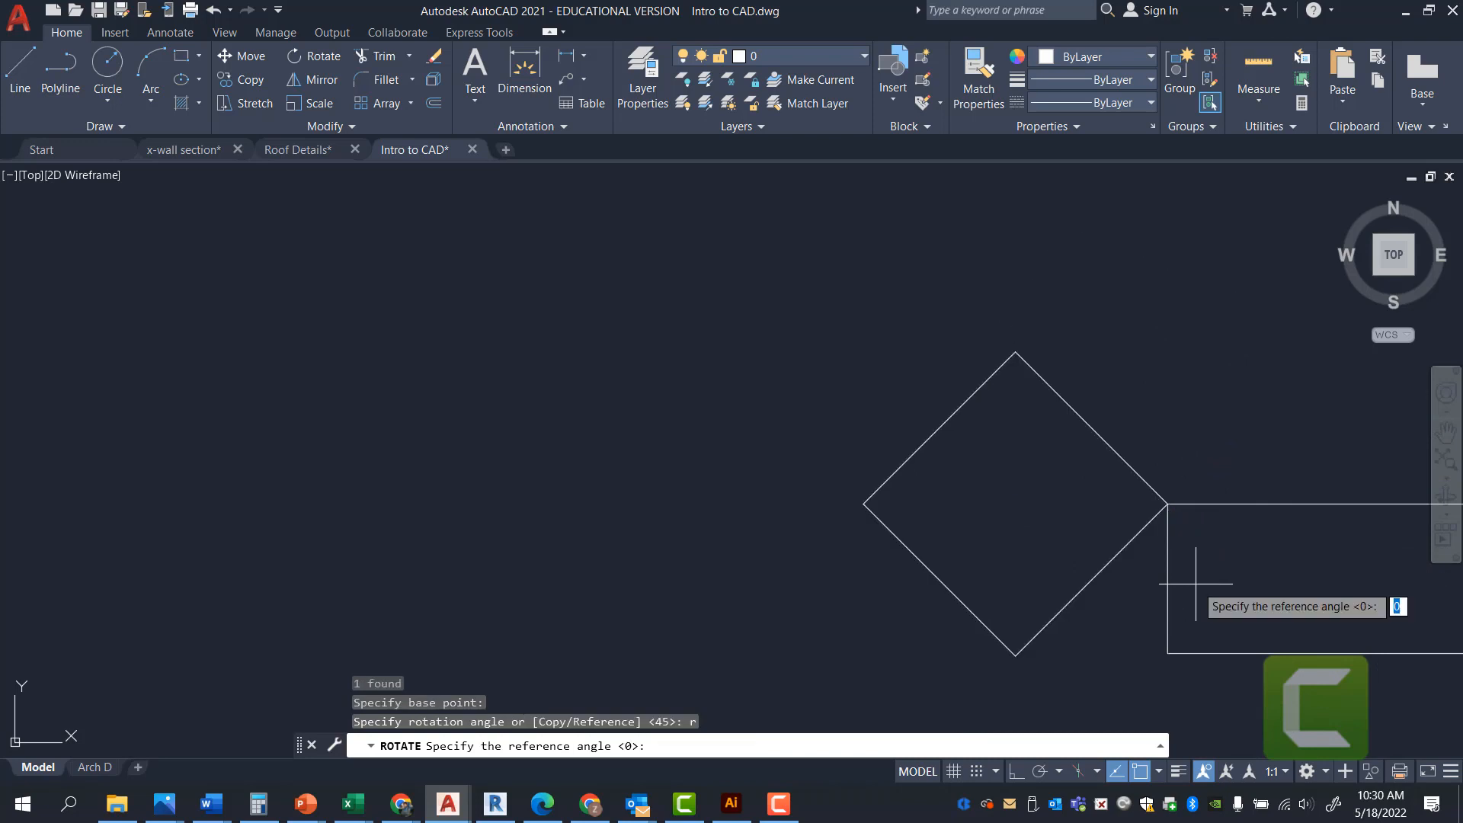
{"action": "left_click", "coordinate": [1167, 504]}
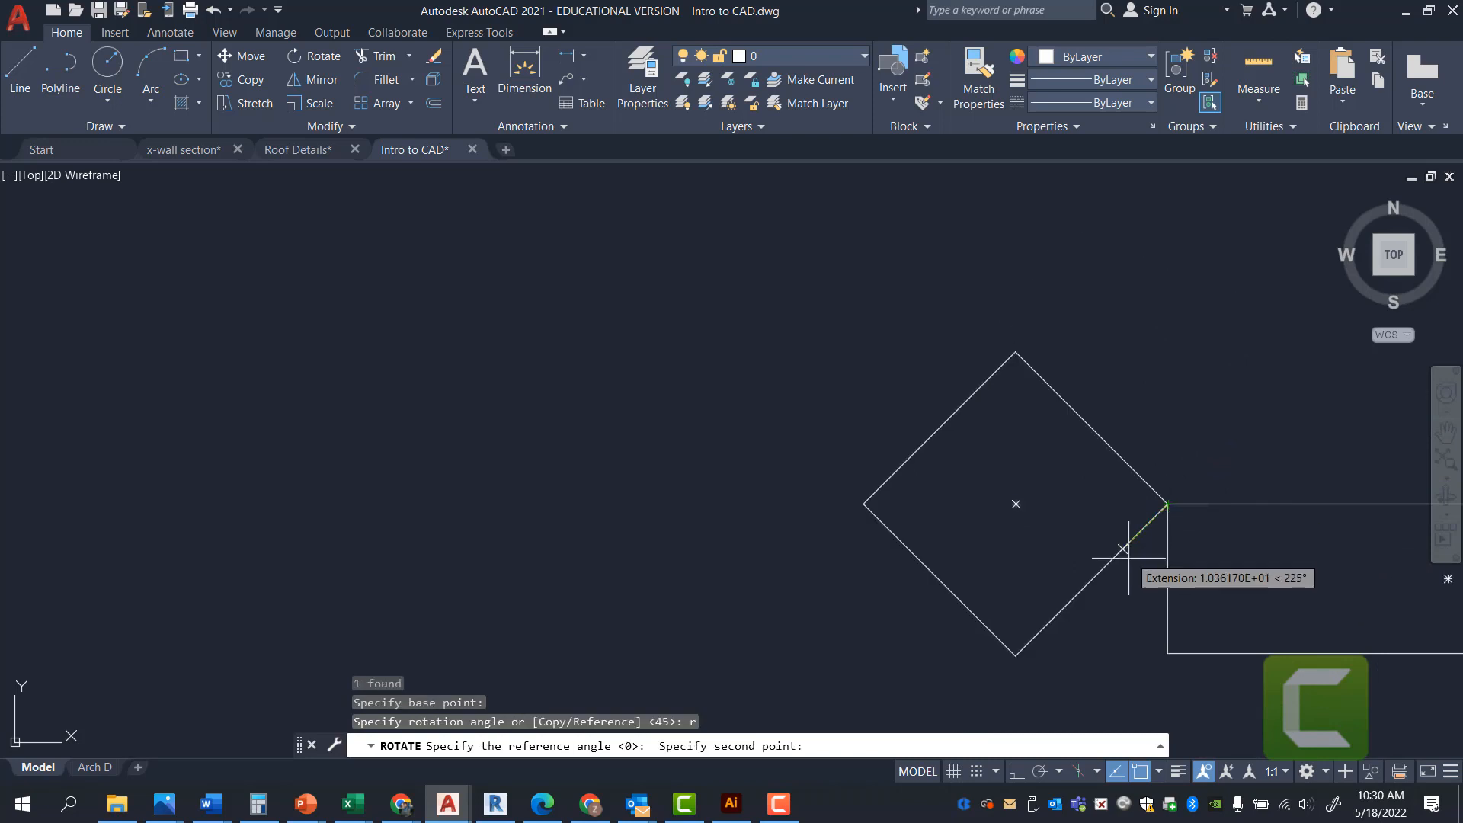
{"action": "left_click", "coordinate": [1016, 655]}
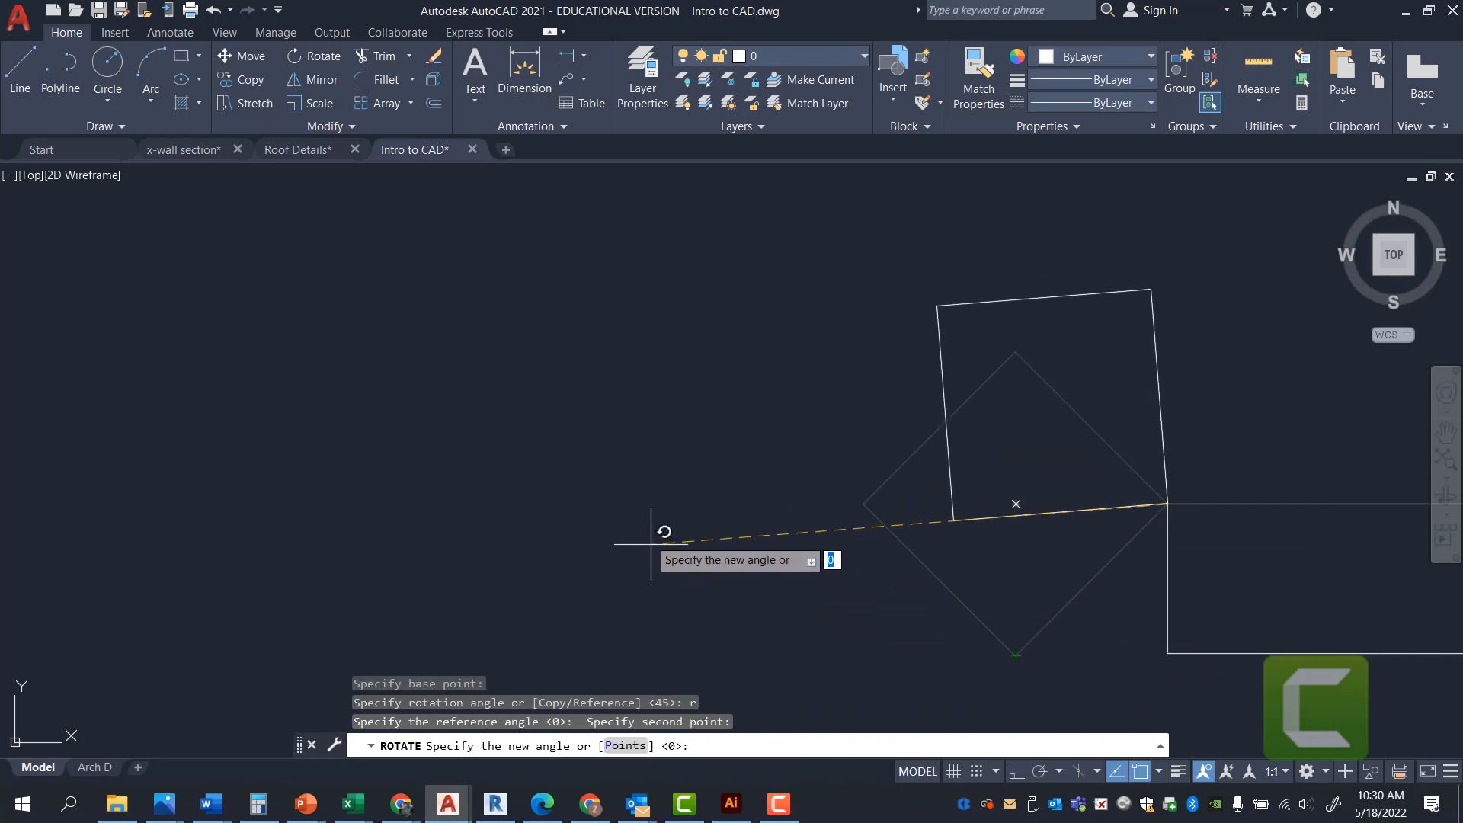
{"action": "key", "text": "F8"}
{"action": "key", "text": "F8"}
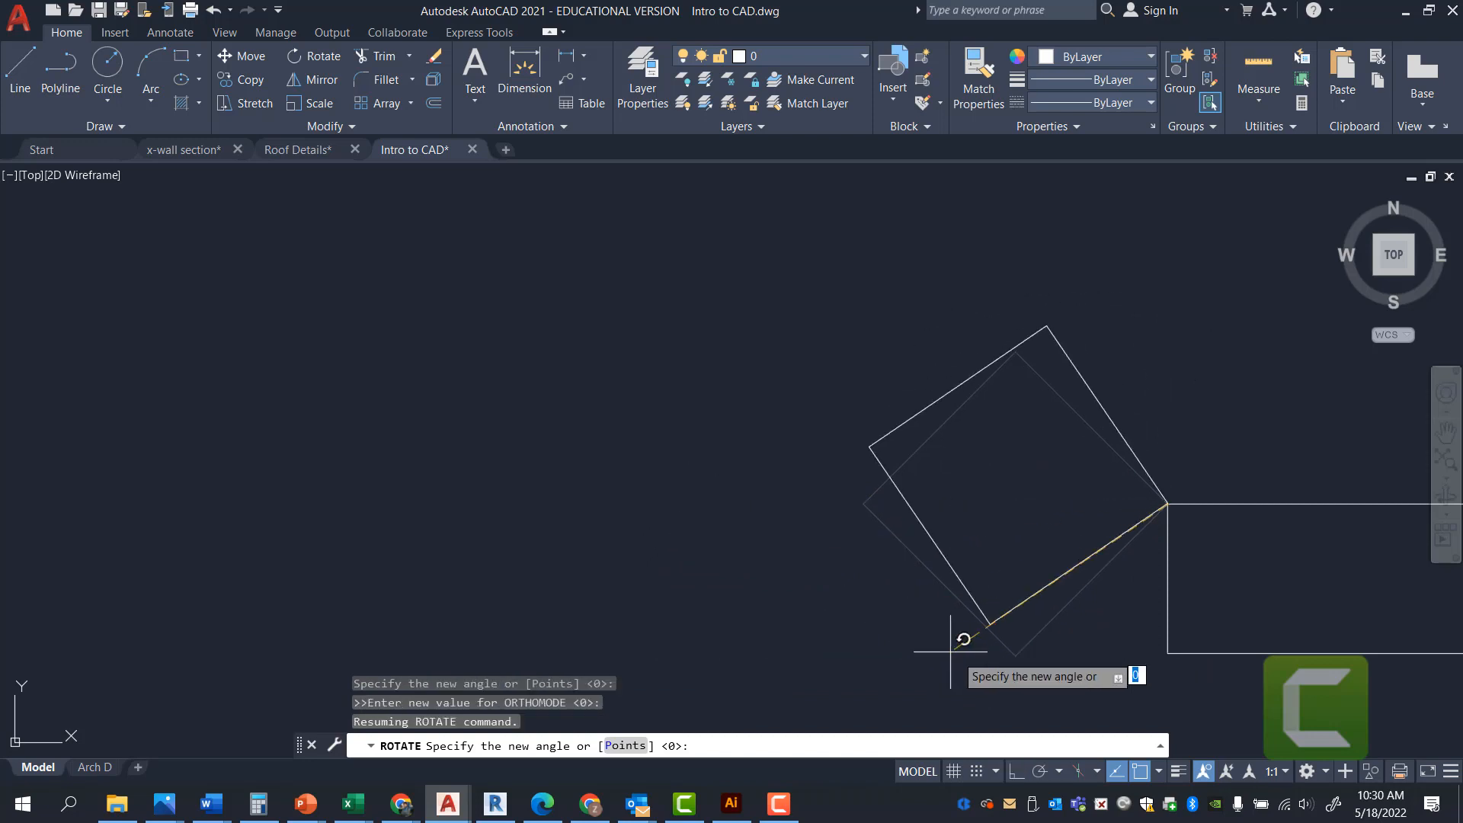
{"action": "left_click", "coordinate": [1015, 772]}
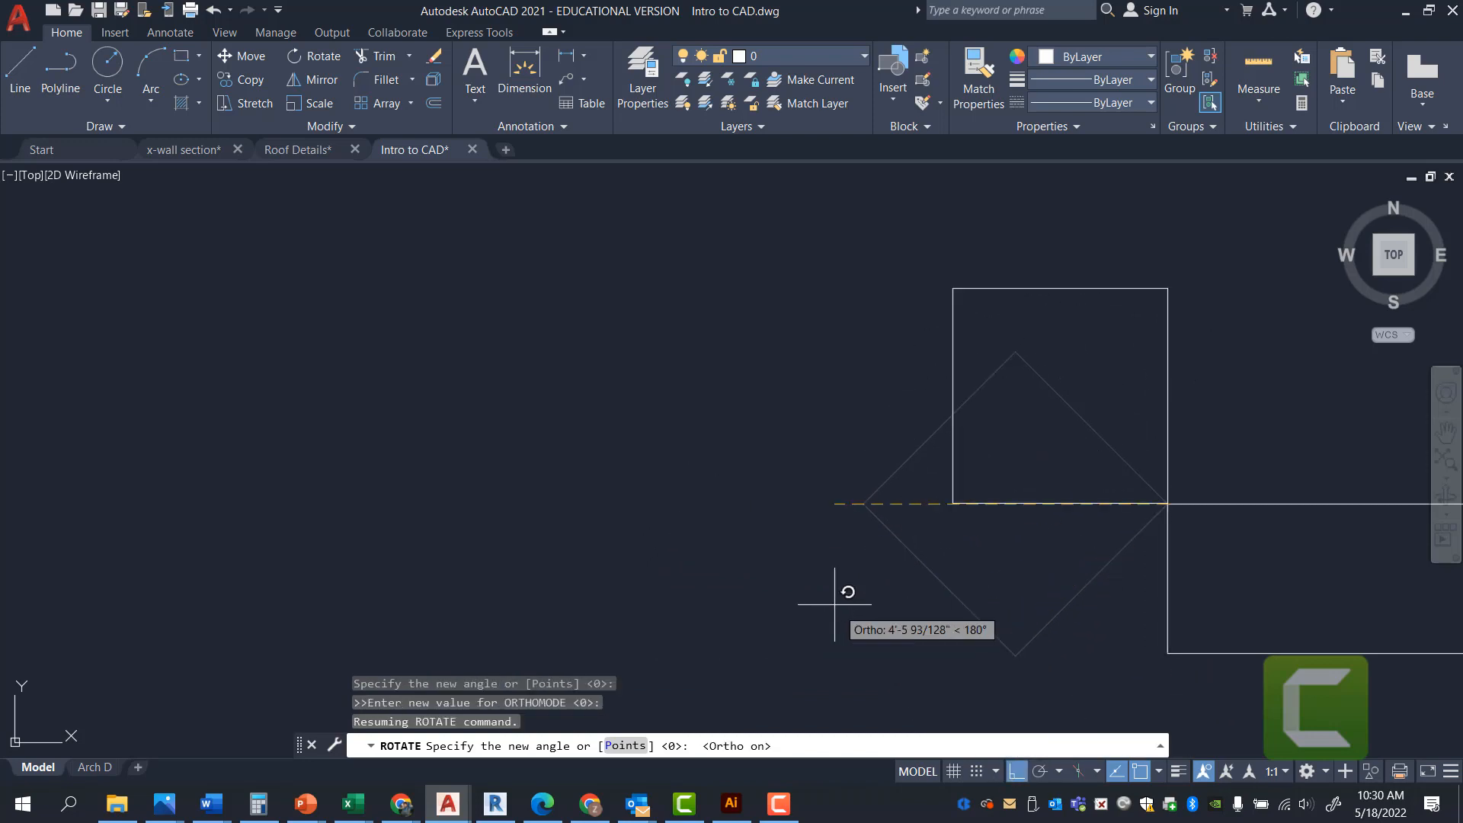
{"action": "left_click", "coordinate": [777, 539]}
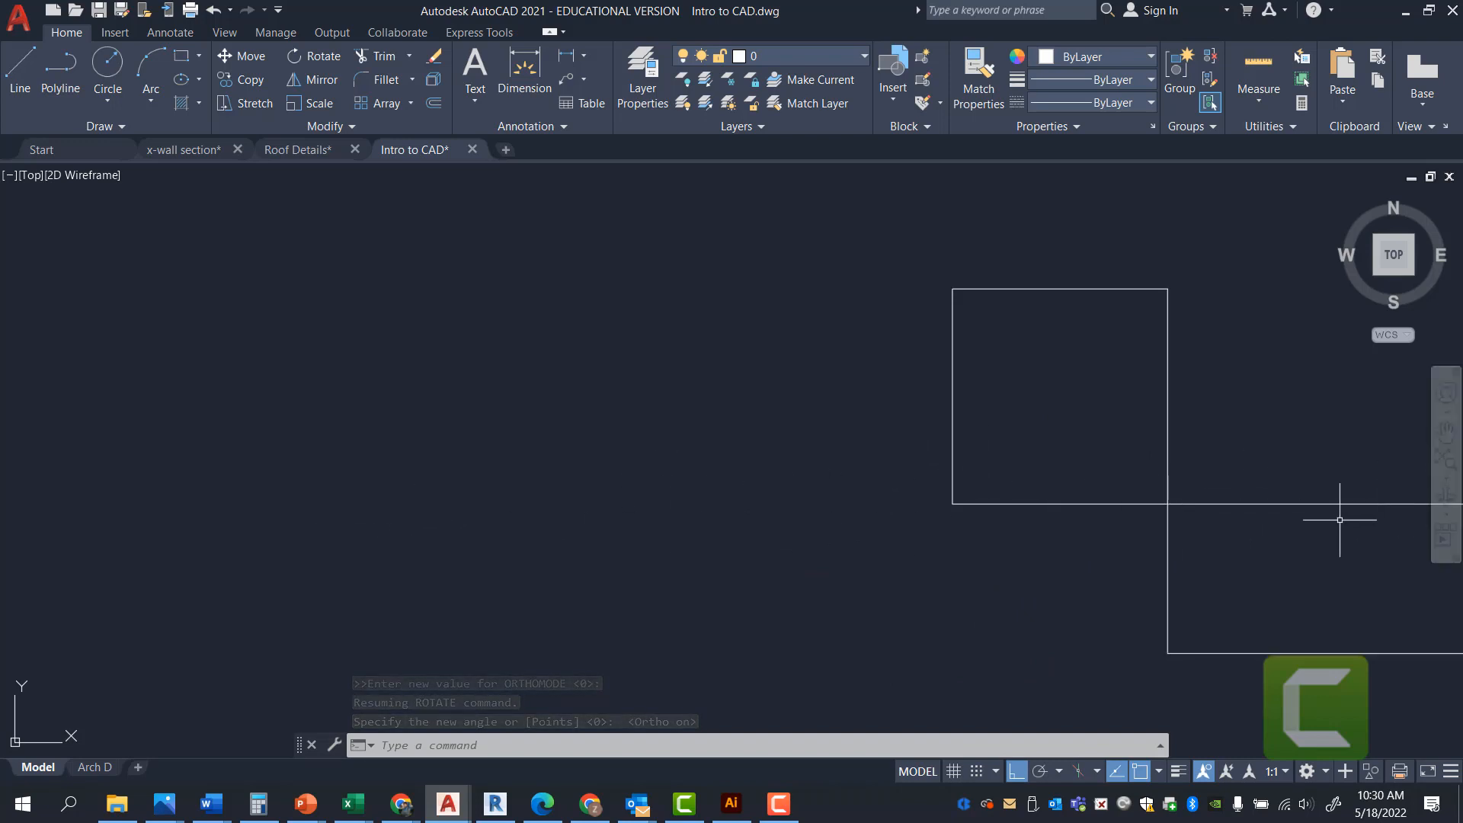
{"action": "scroll", "coordinate": [491, 512], "scroll_direction": "down", "scroll_amount": 4}
{"action": "scroll", "coordinate": [827, 511], "scroll_direction": "up", "scroll_amount": 2}
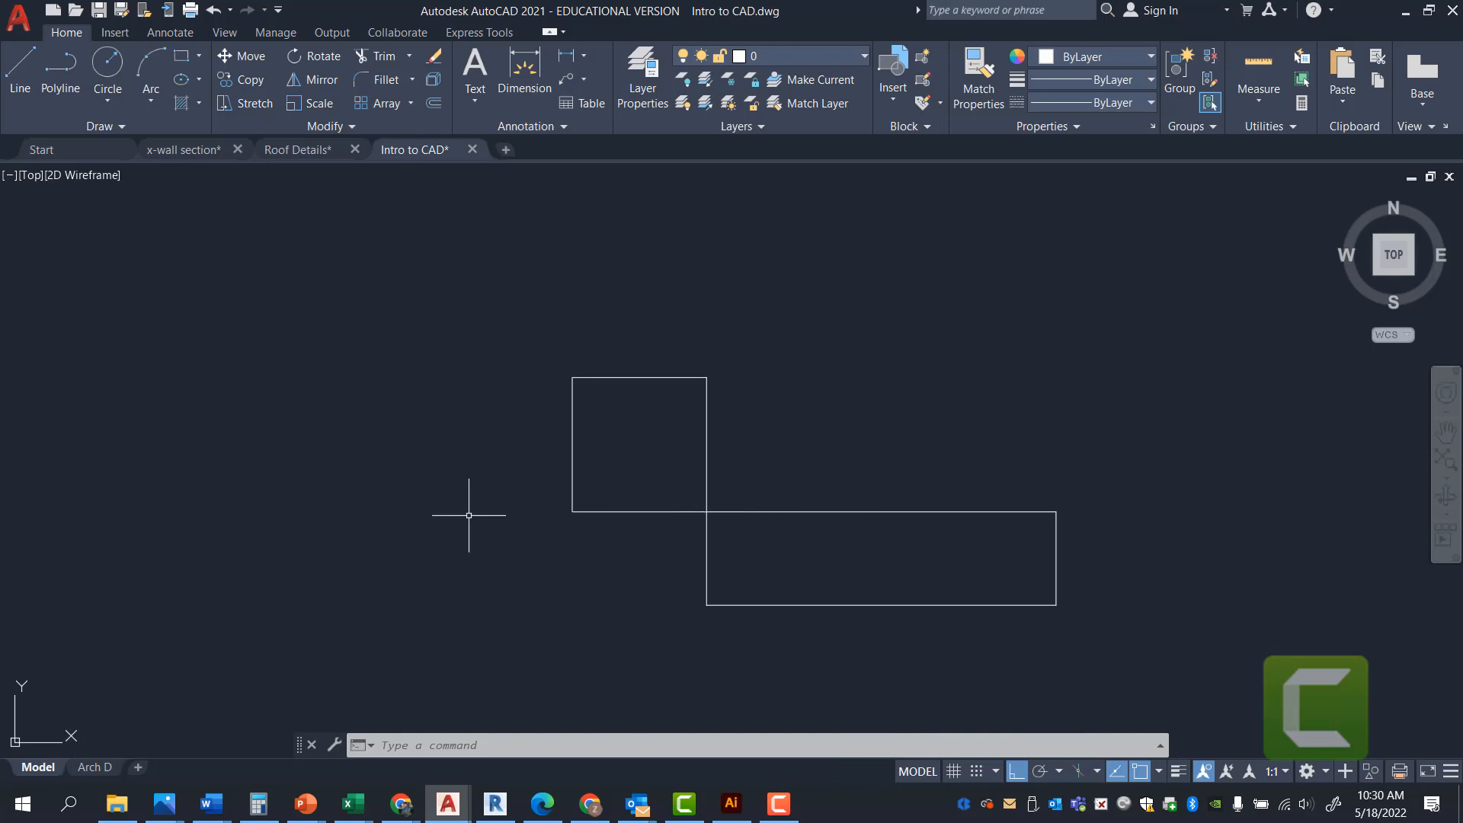
{"action": "left_click", "coordinate": [766, 462]}
{"action": "left_click", "coordinate": [680, 425]}
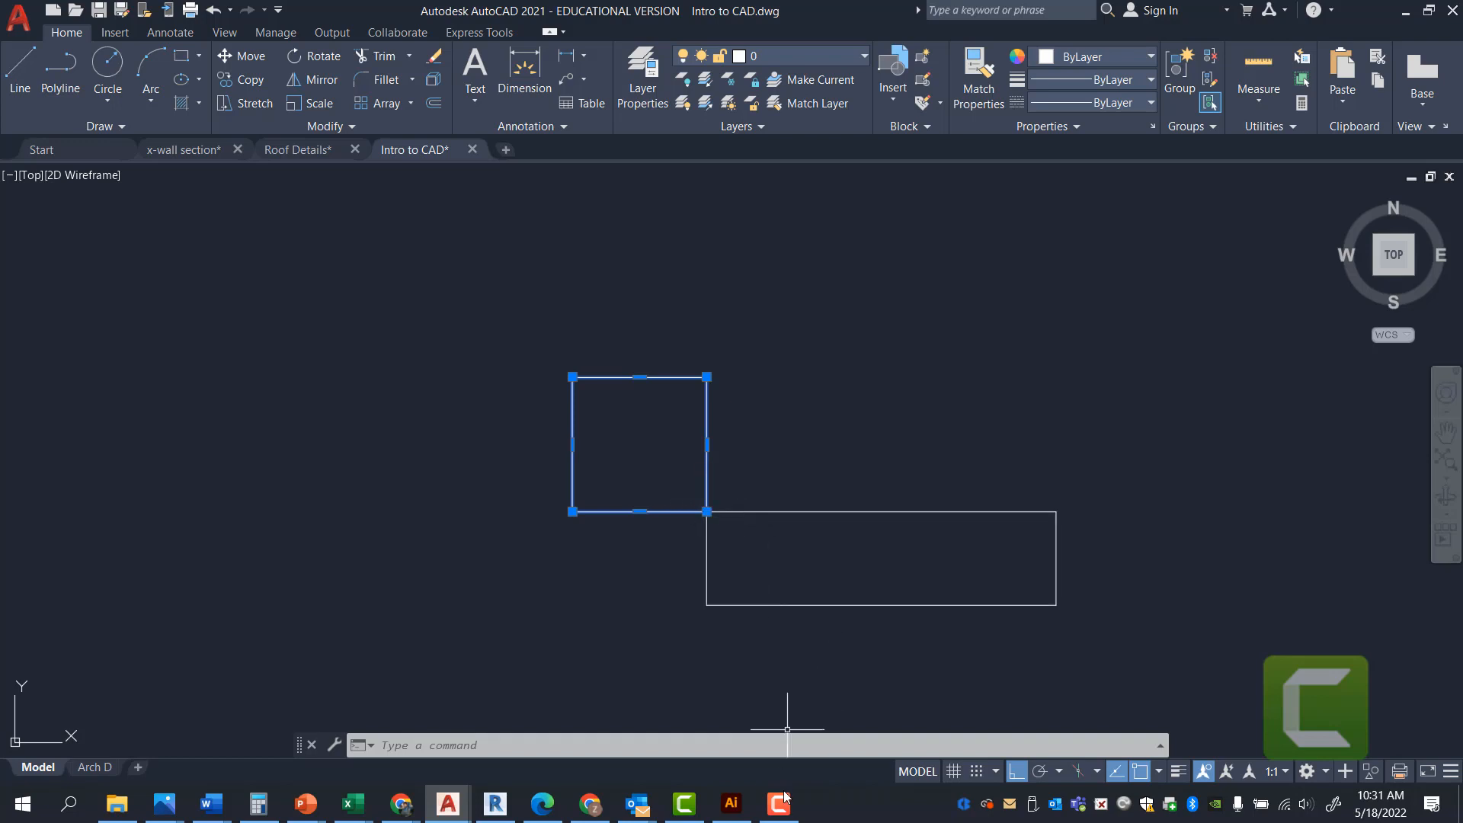
{"action": "mouse_move", "coordinate": [781, 810]}
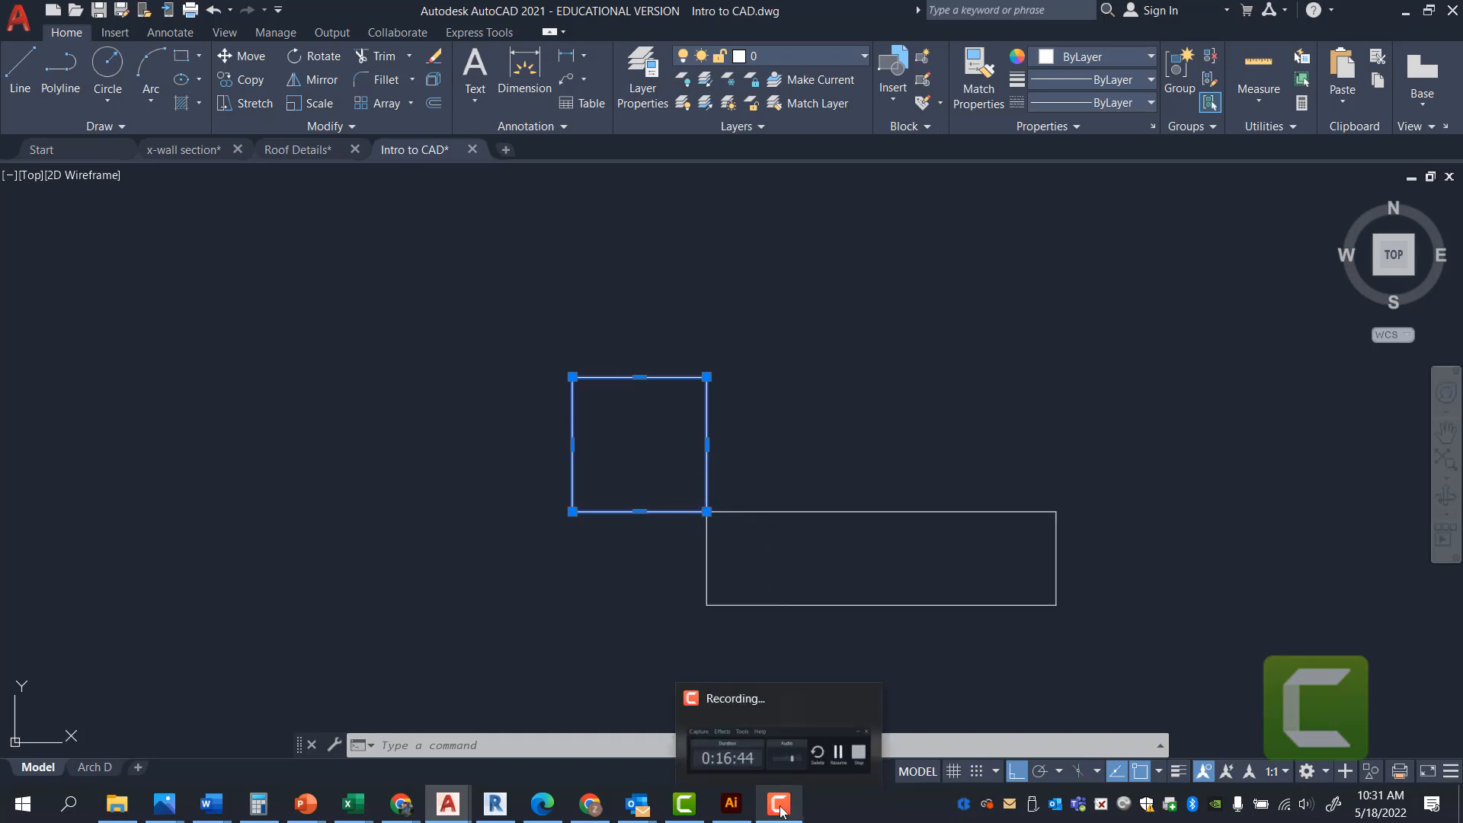
{"action": "mouse_move", "coordinate": [823, 764]}
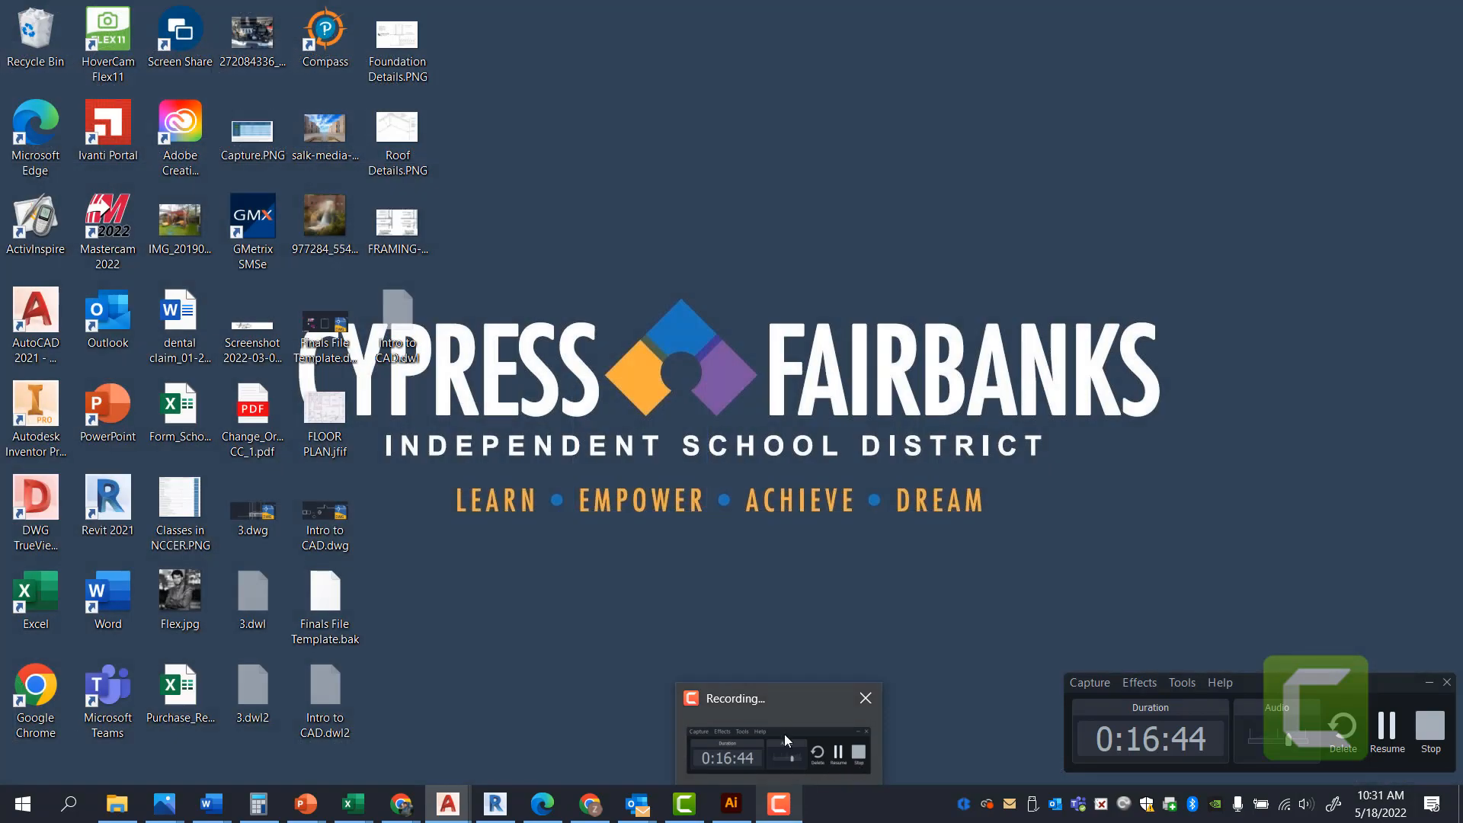